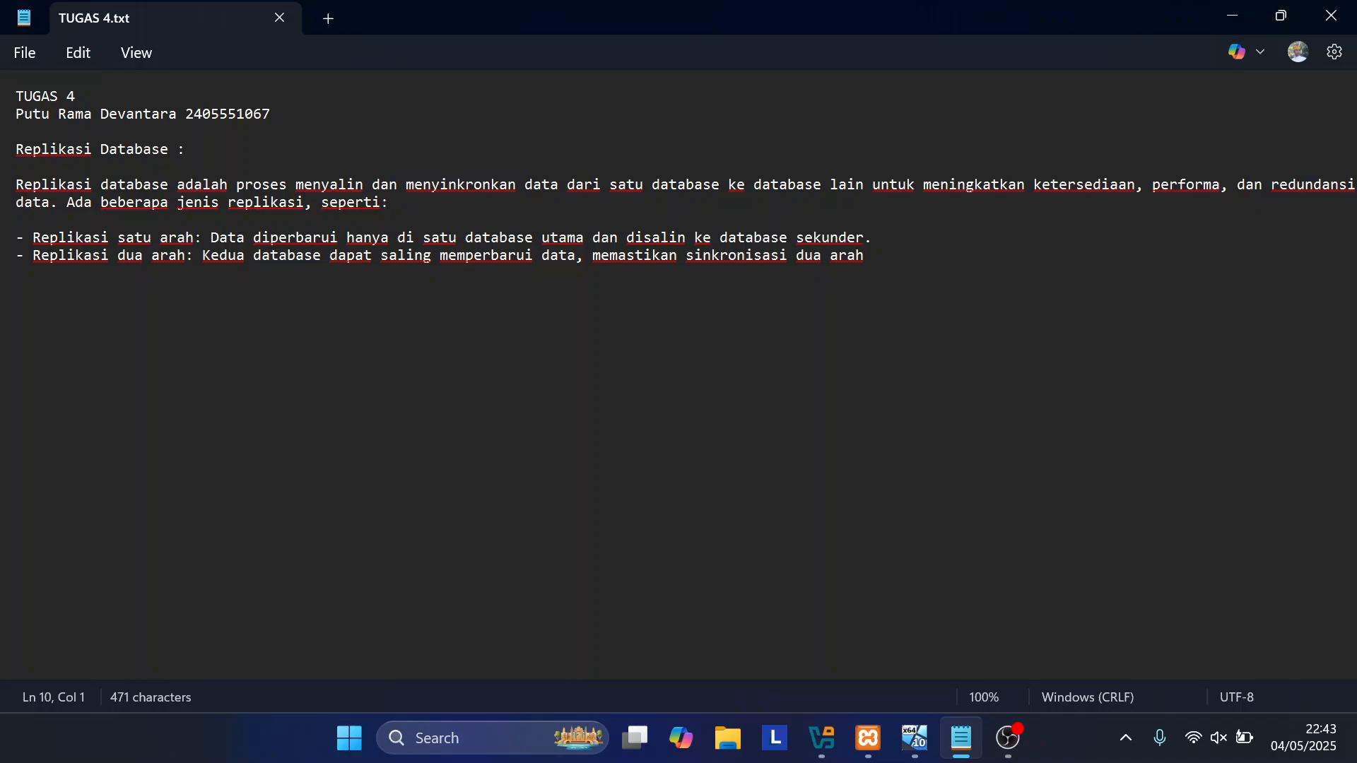
Step: Review the one-way and two-way replication points in the TUGAS 4.txt notes
left_click_drag(33, 238, 882, 238)
key("Down")
left_click_drag(874, 223, 33, 238)
left_click(177, 238)
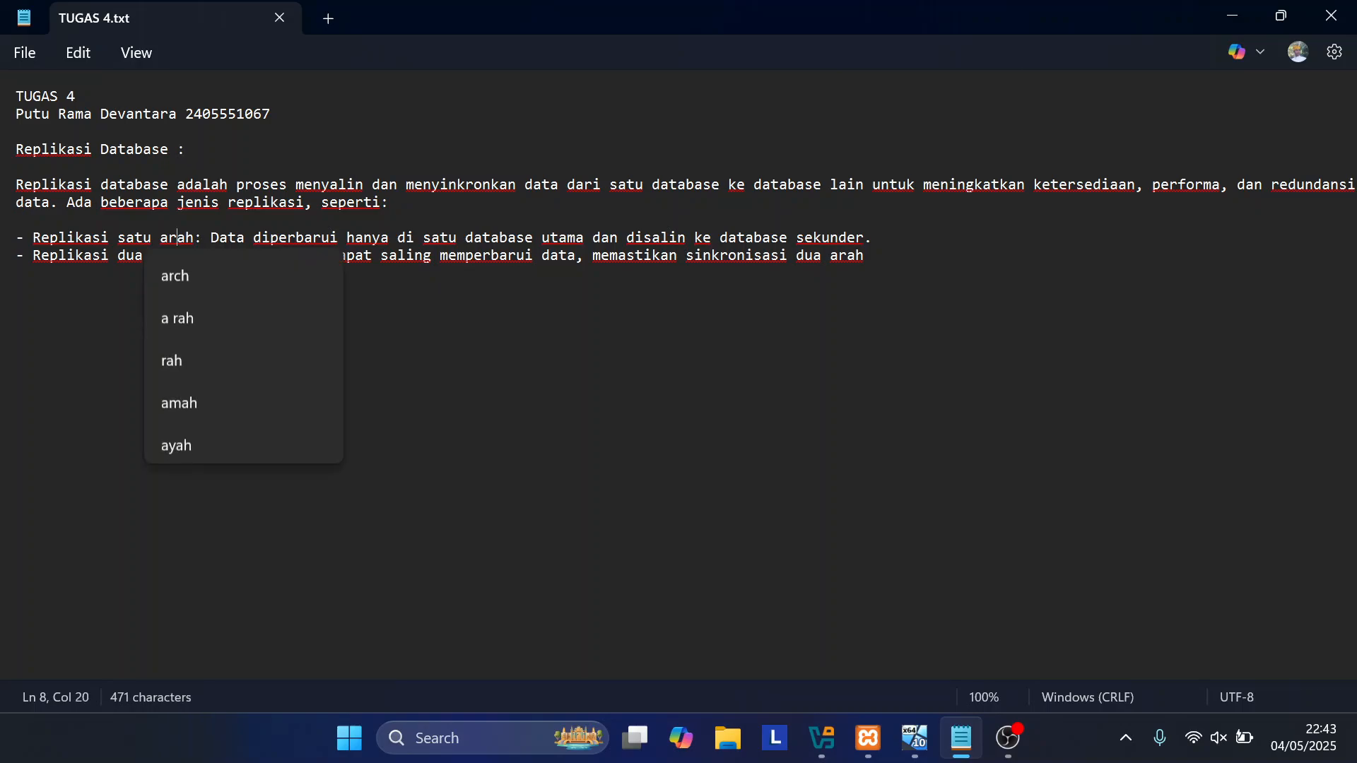
left_click(58, 255)
left_click(16, 220)
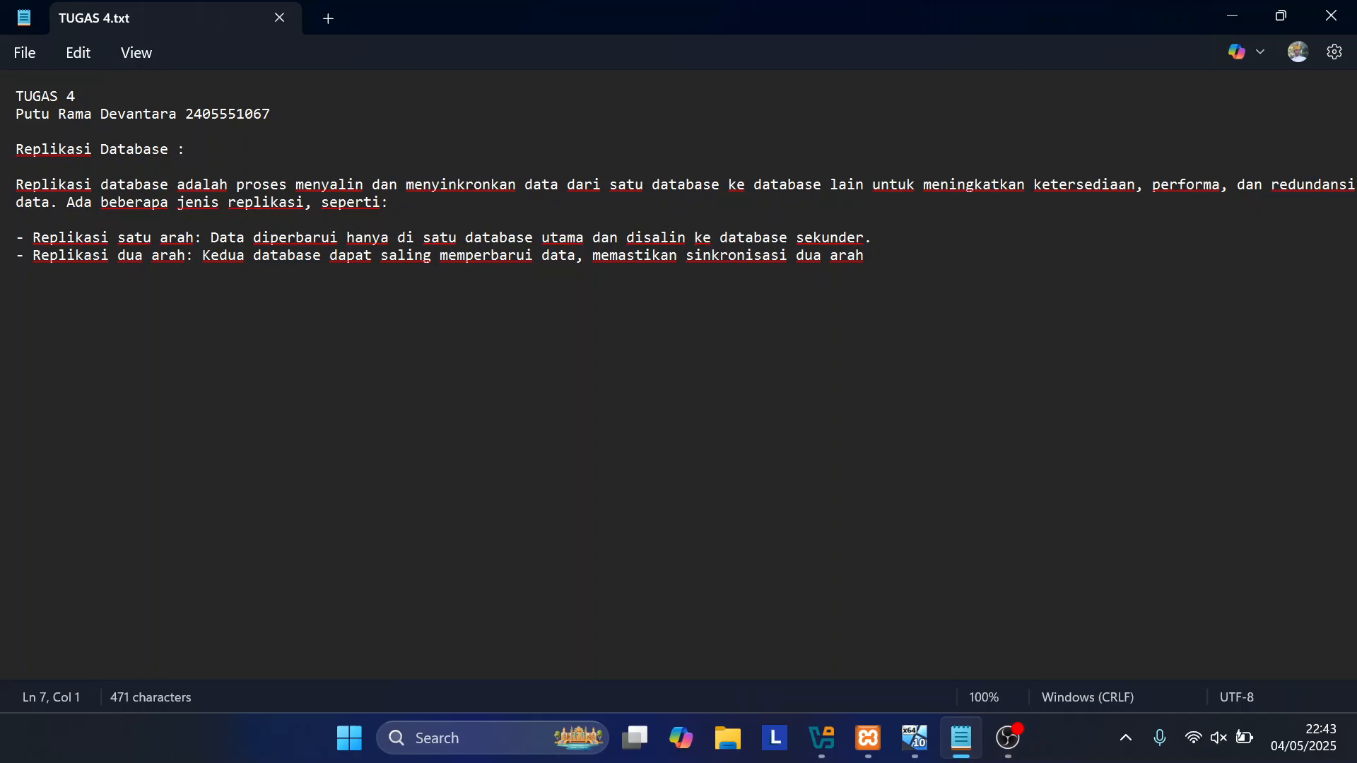
left_click_drag(866, 255, 15, 255)
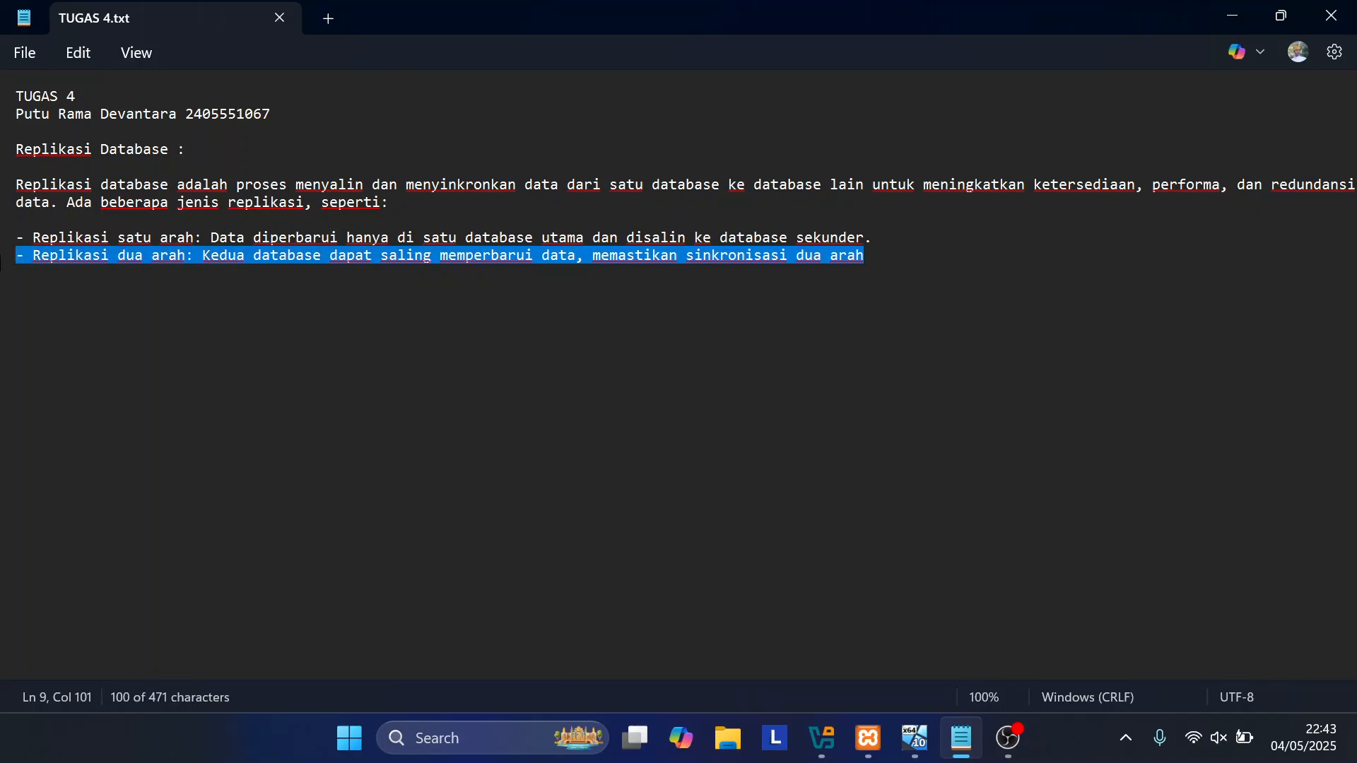
left_click(15, 273)
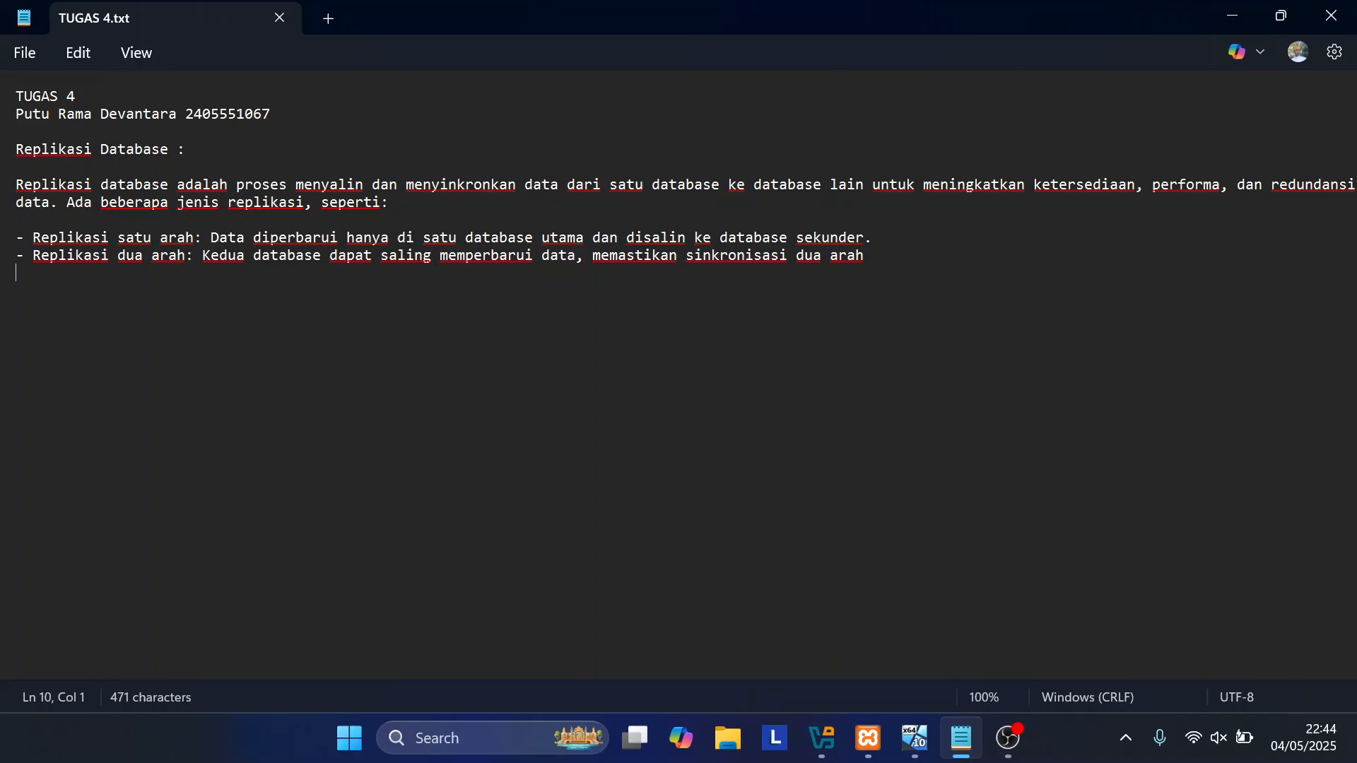
left_click(1008, 738)
left_click(1007, 735)
Step: Minimise the notes, open a Command Prompt on the host and run ipconfig to view its network adapters
left_click(1227, 14)
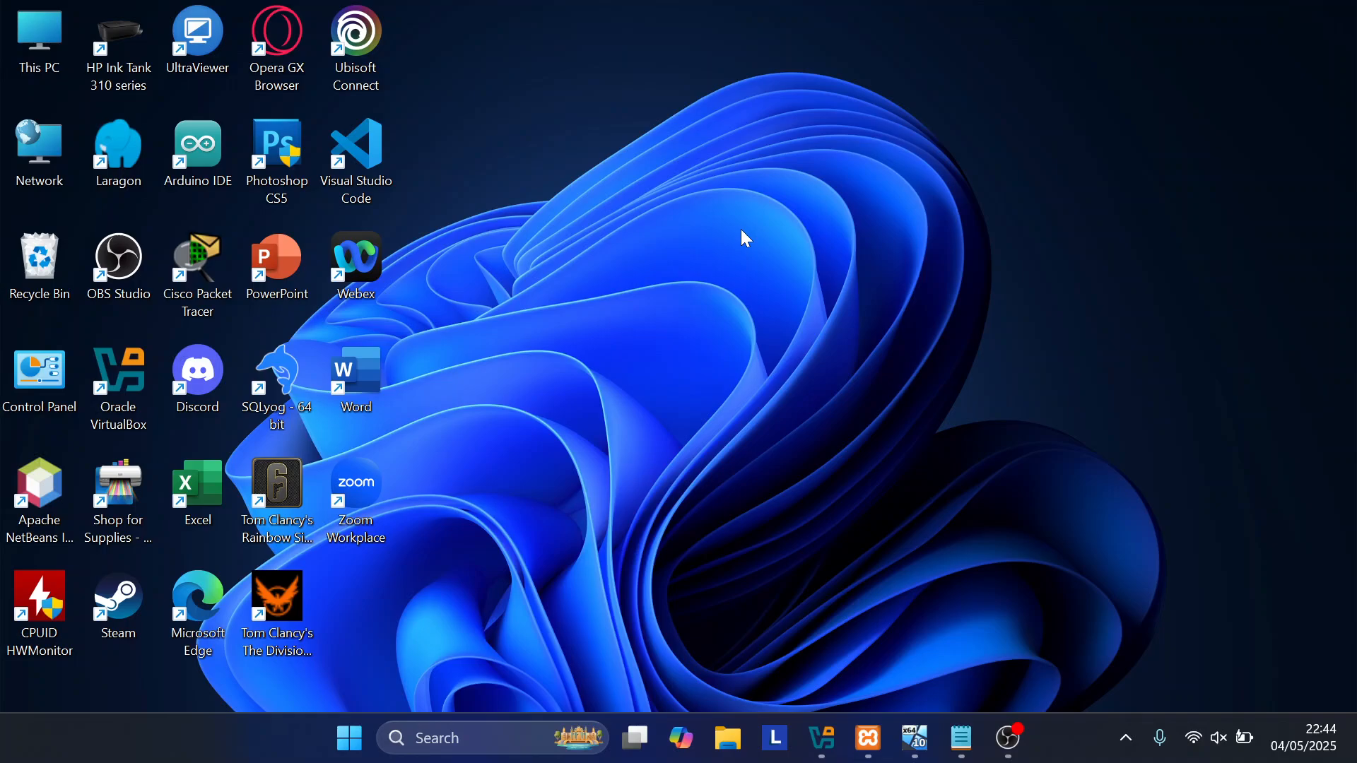
key("super+r")
type("cmd")
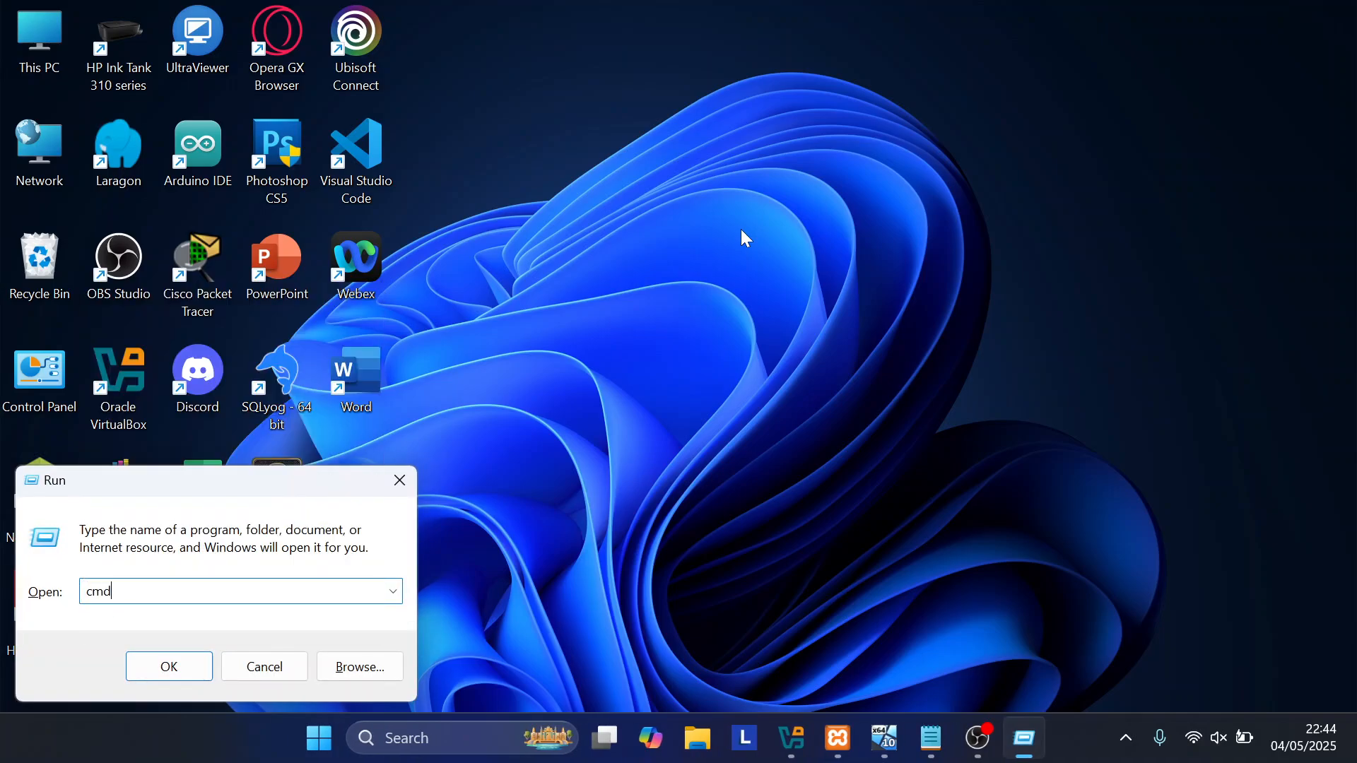
key("Return")
type("ip")
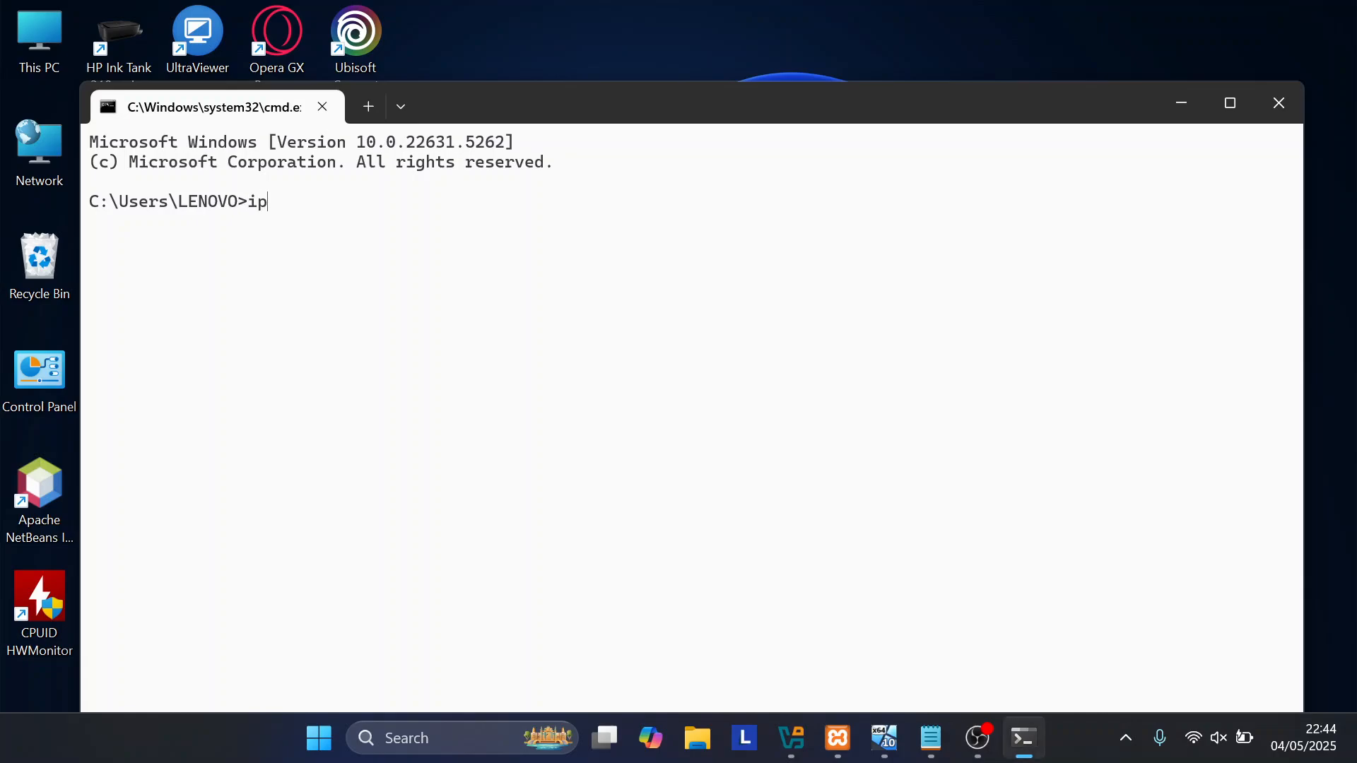
type("config")
key("Return")
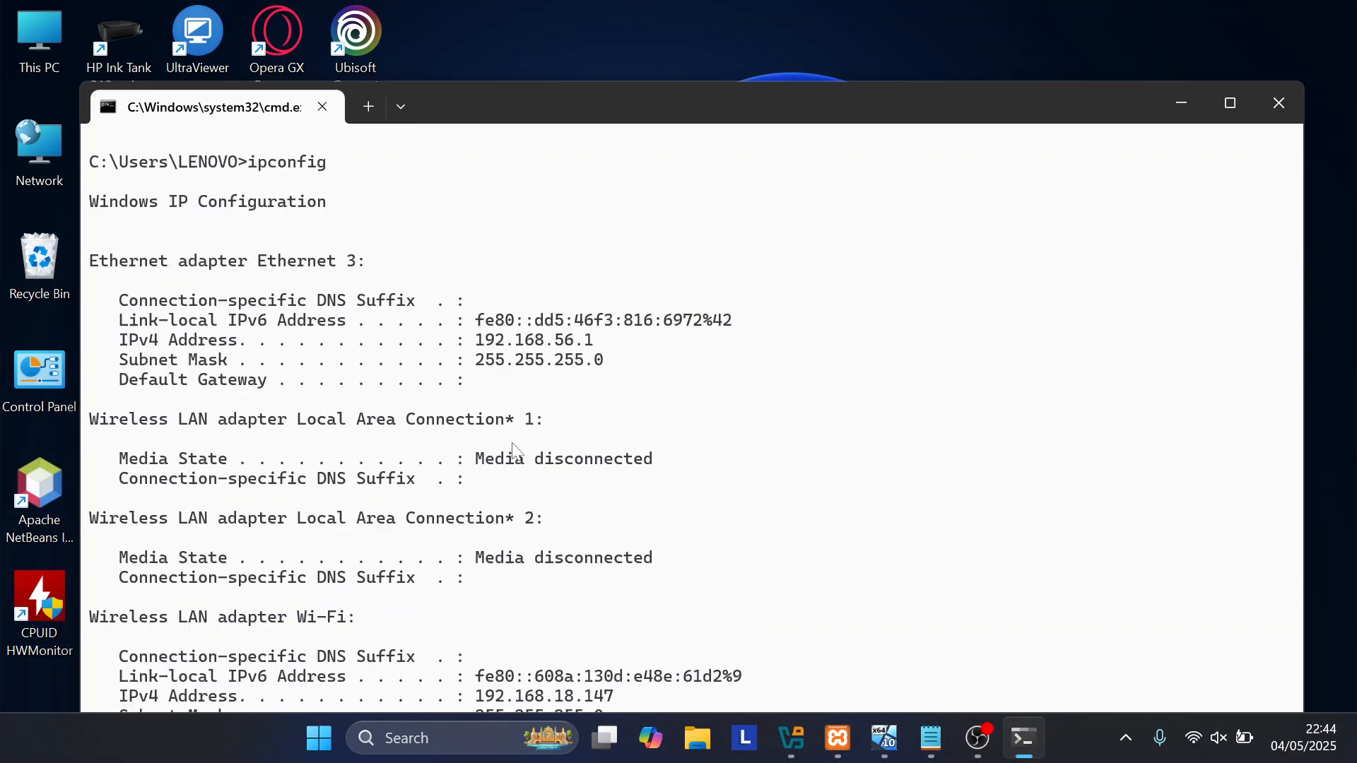
scroll(518, 452, "up", 2)
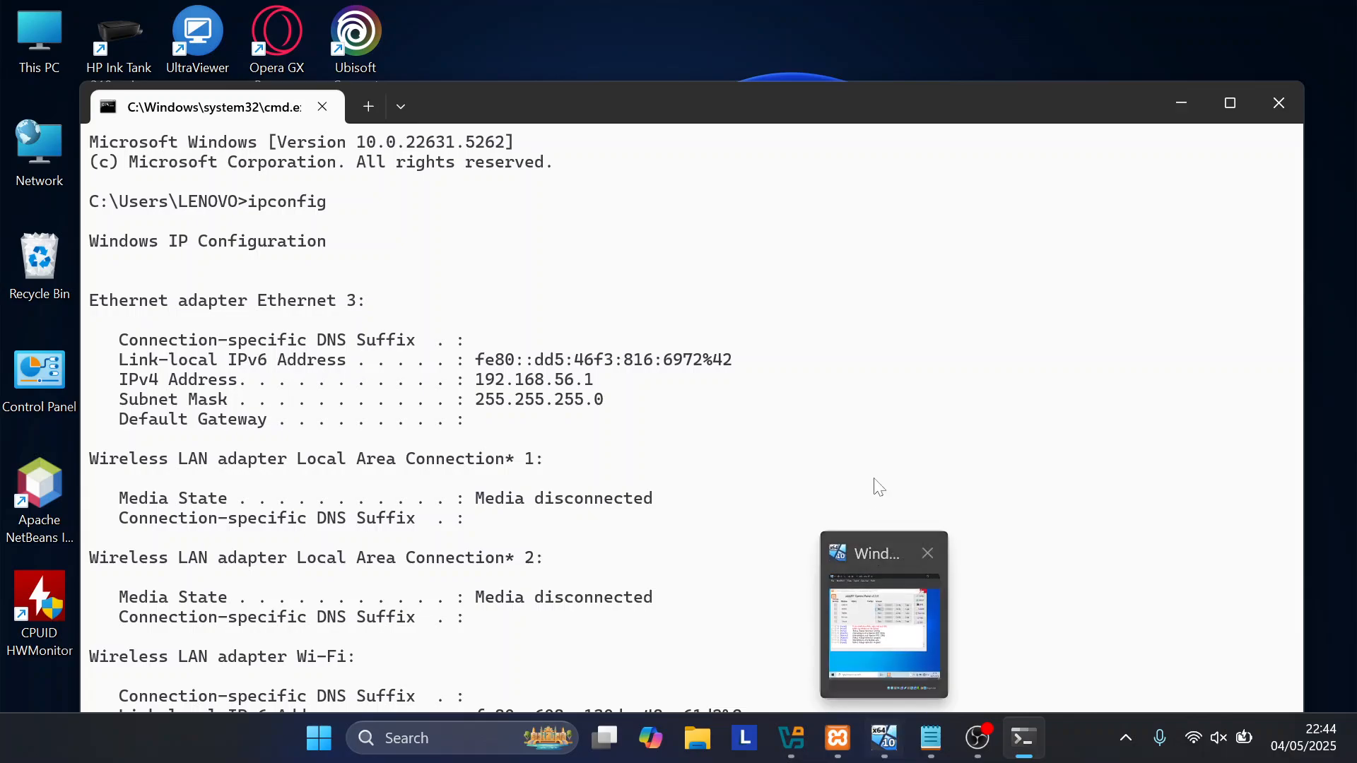
Step: Switch to Notepad and add the heading "Host only adapter" below the replication points, separated by a blank line
left_click(940, 738)
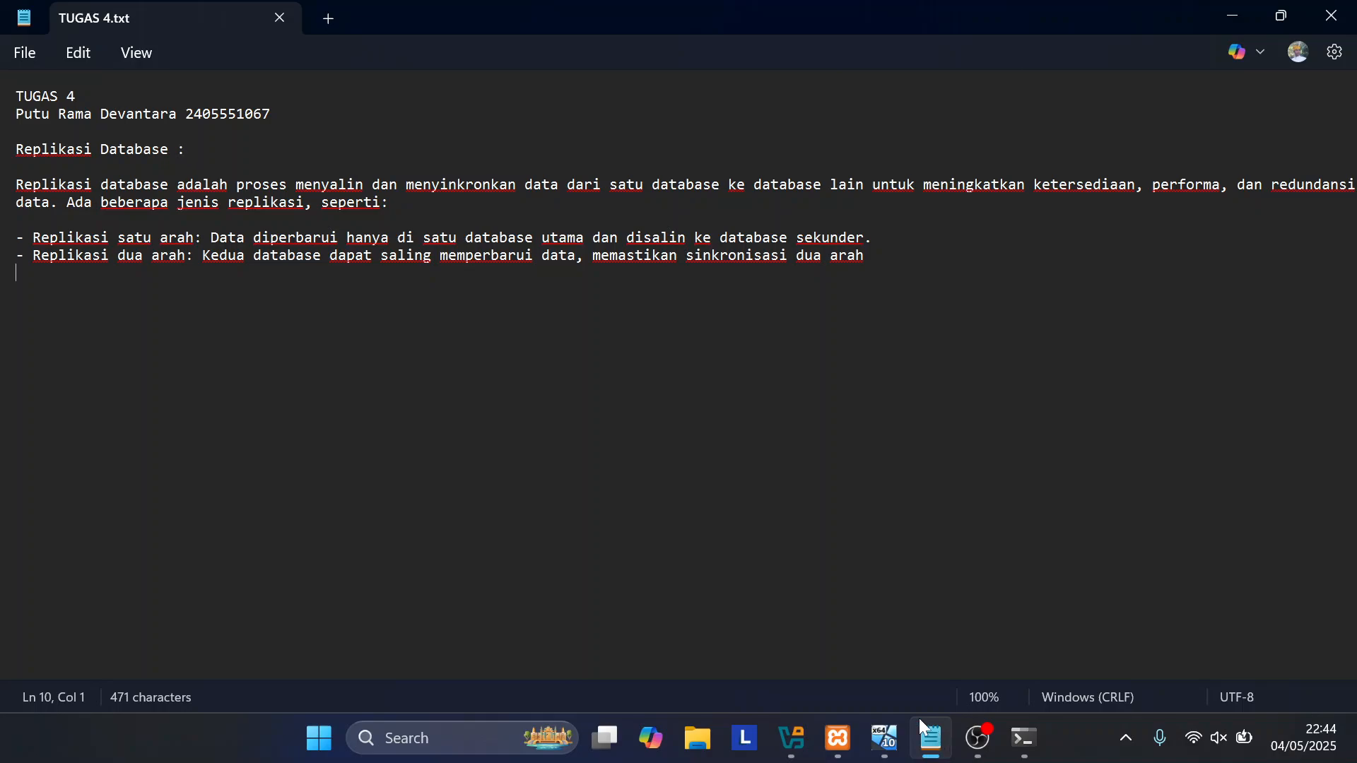
key("Return")
type("Host onl")
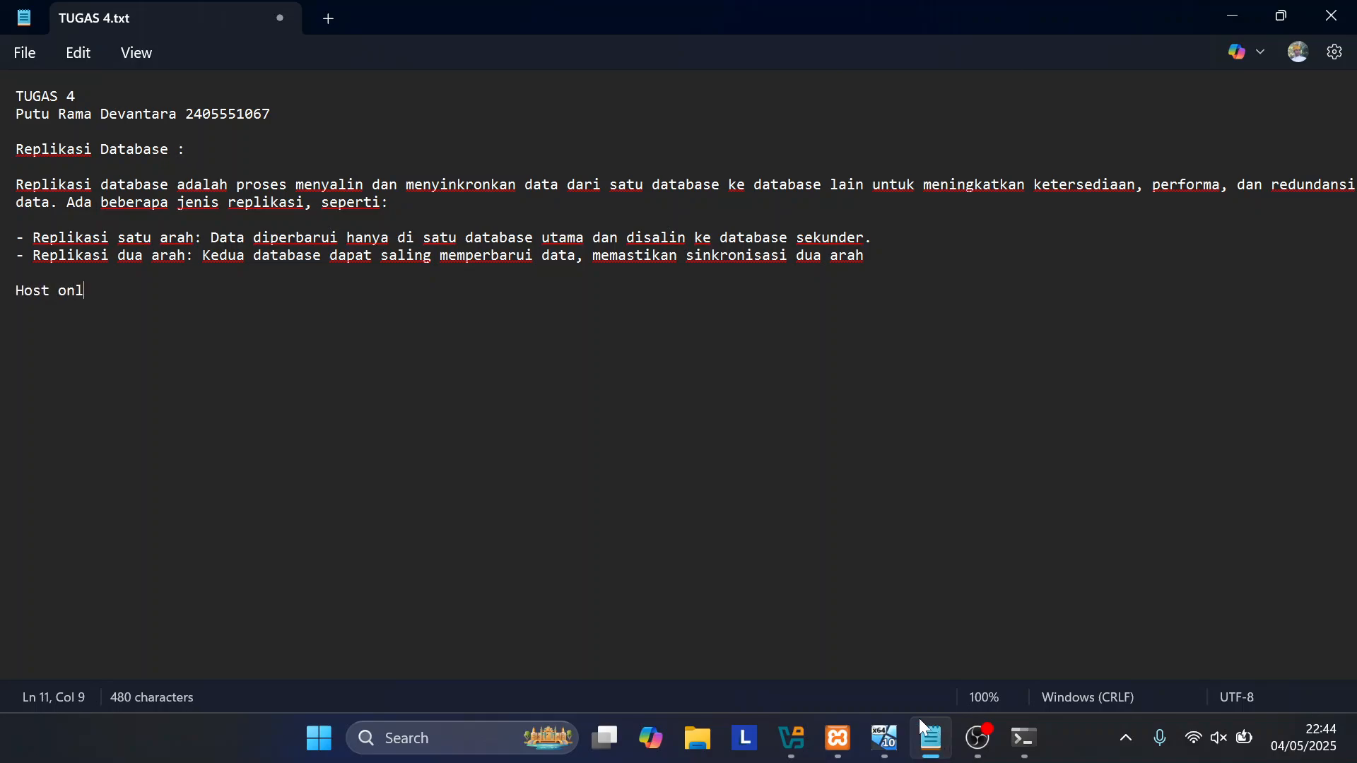
type("y adapat")
key("BackSpace")
key("BackSpace")
type("ter")
key("BackSpace")
key("Return")
Step: Add the line "IP untuk Host = 192.168.56.1" under the heading, checking the address in the ipconfig output
type("IP untuk Hist")
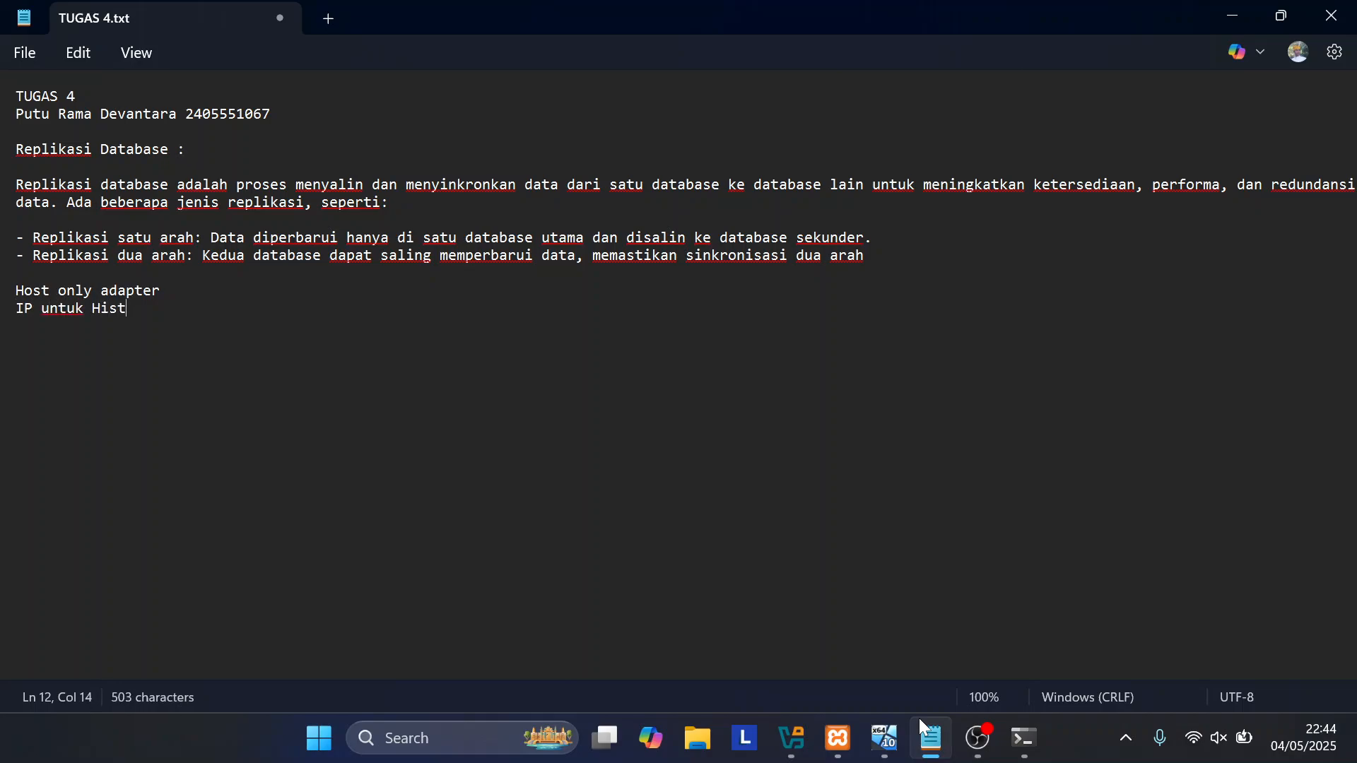
key("BackSpace")
key("BackSpace")
key("BackSpace")
type("ost = 192.168.56.")
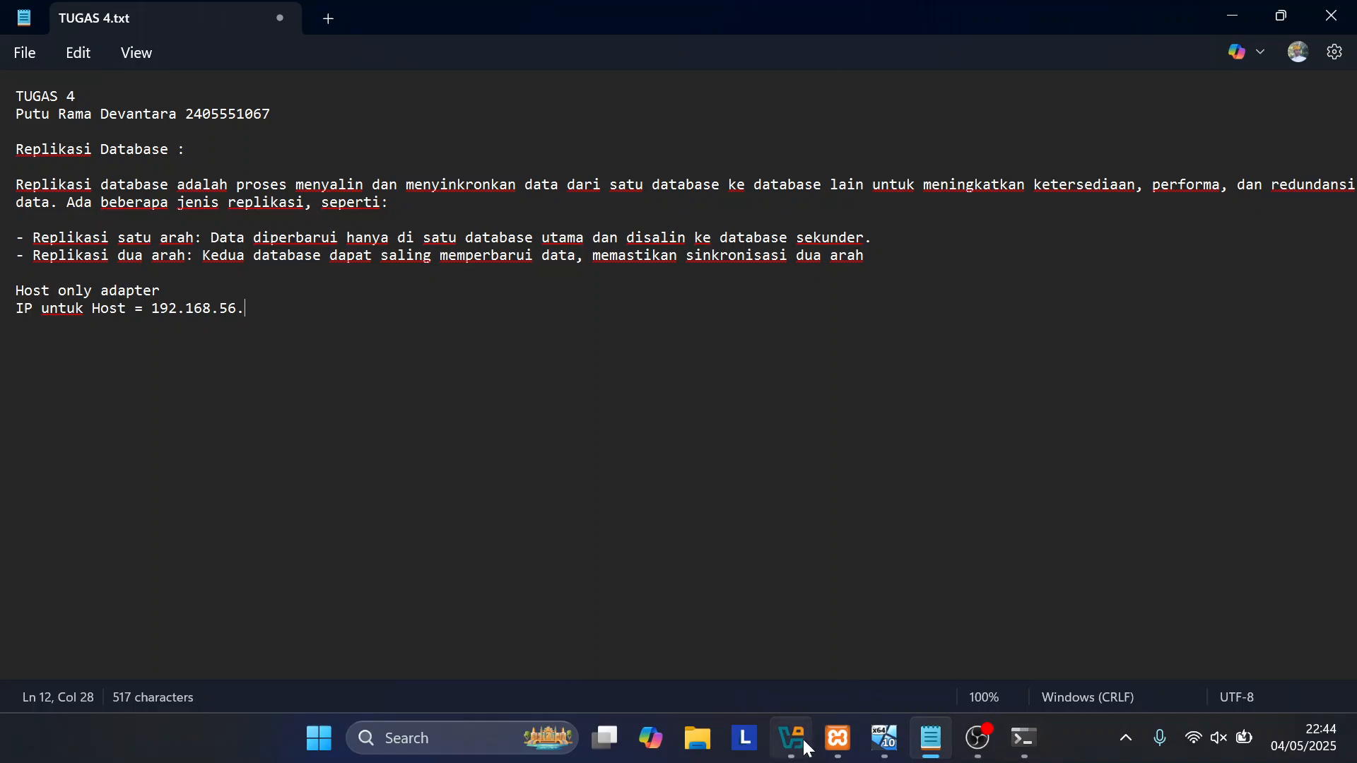
left_click(1023, 748)
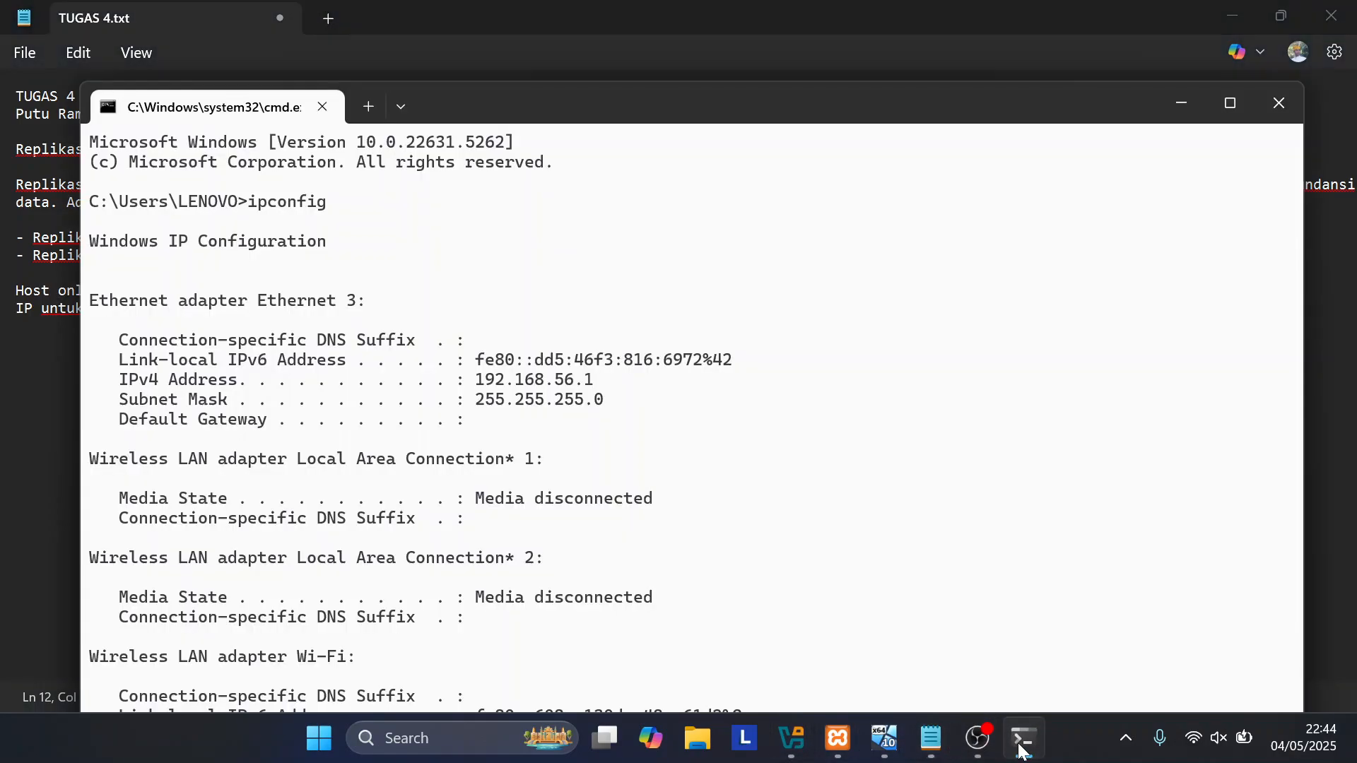
left_click(1022, 748)
type("192.168.56.1")
key("Return")
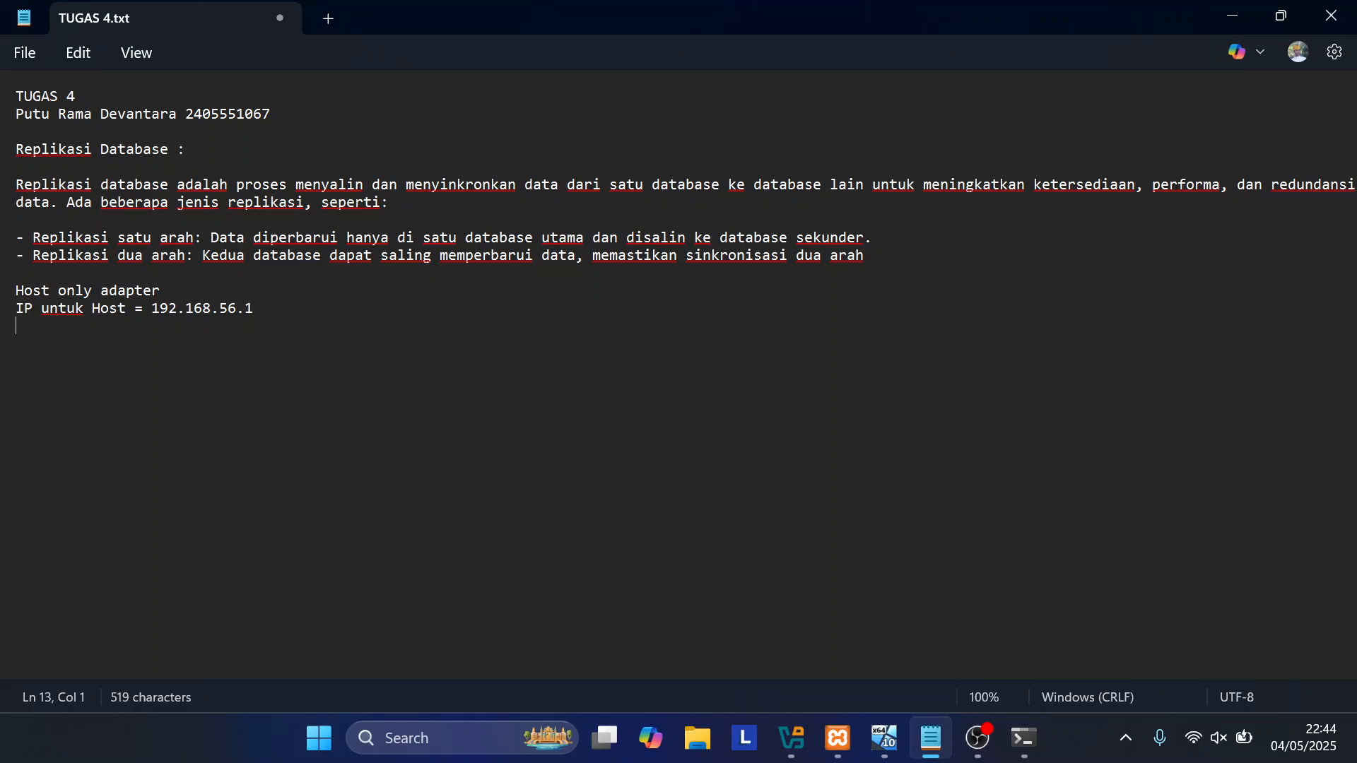
Step: Switch to the Windows 10 virtual machine in VirtualBox and close its XAMPP Control Panel window
left_click(1238, 15)
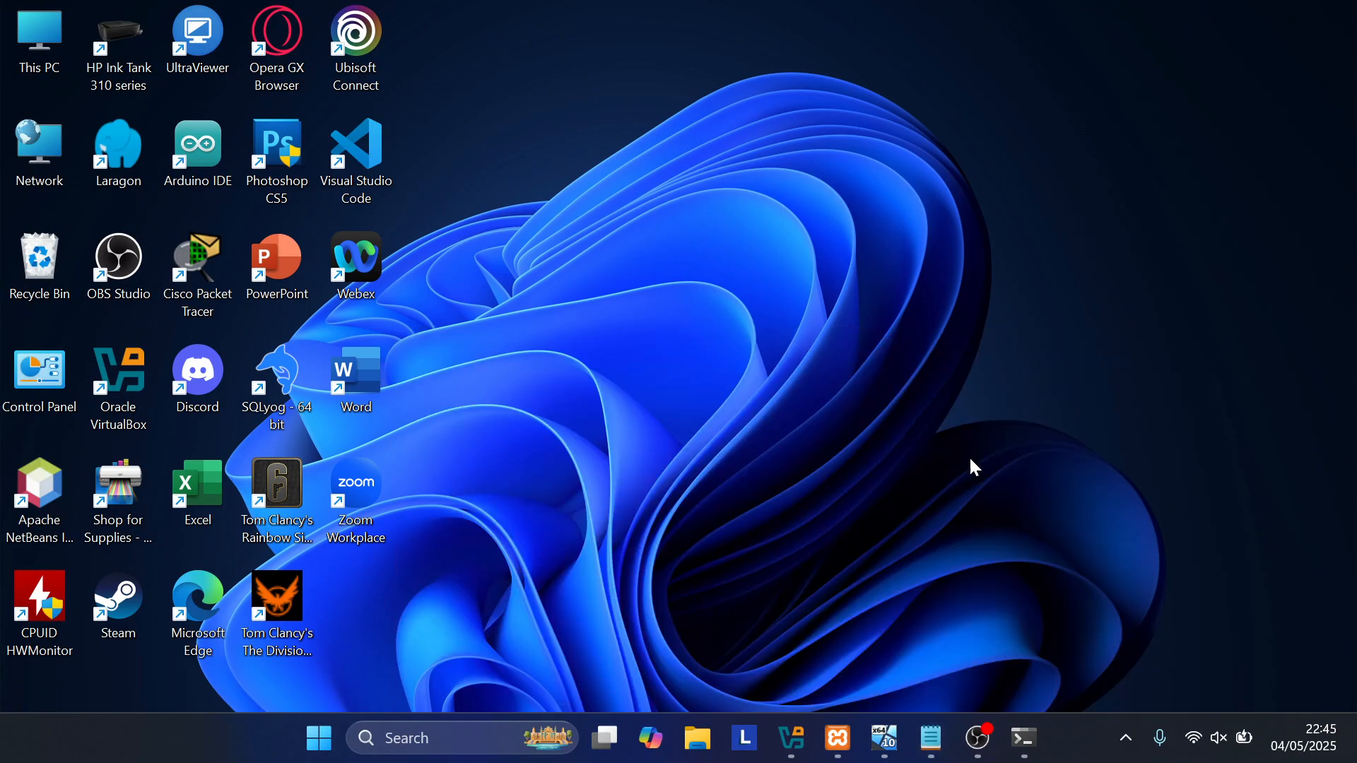
left_click(884, 739)
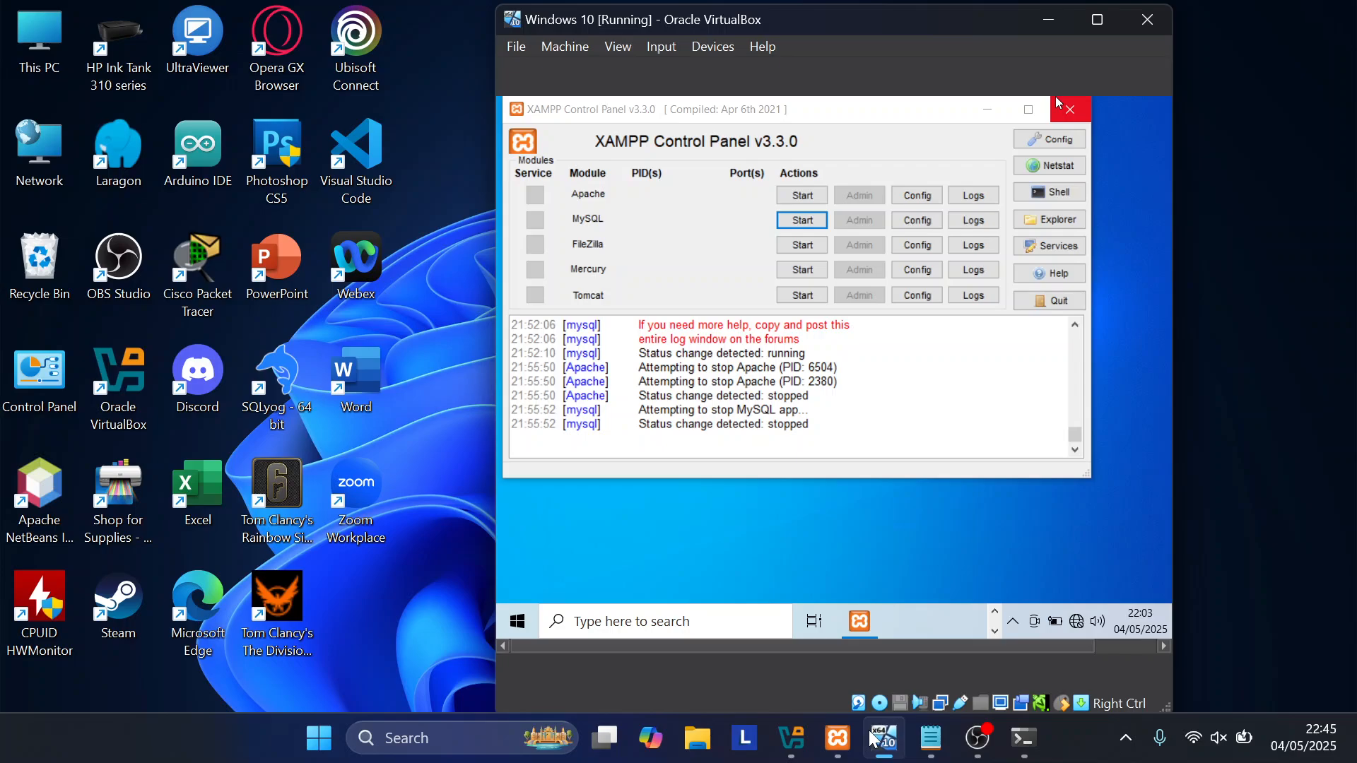
left_click(1069, 109)
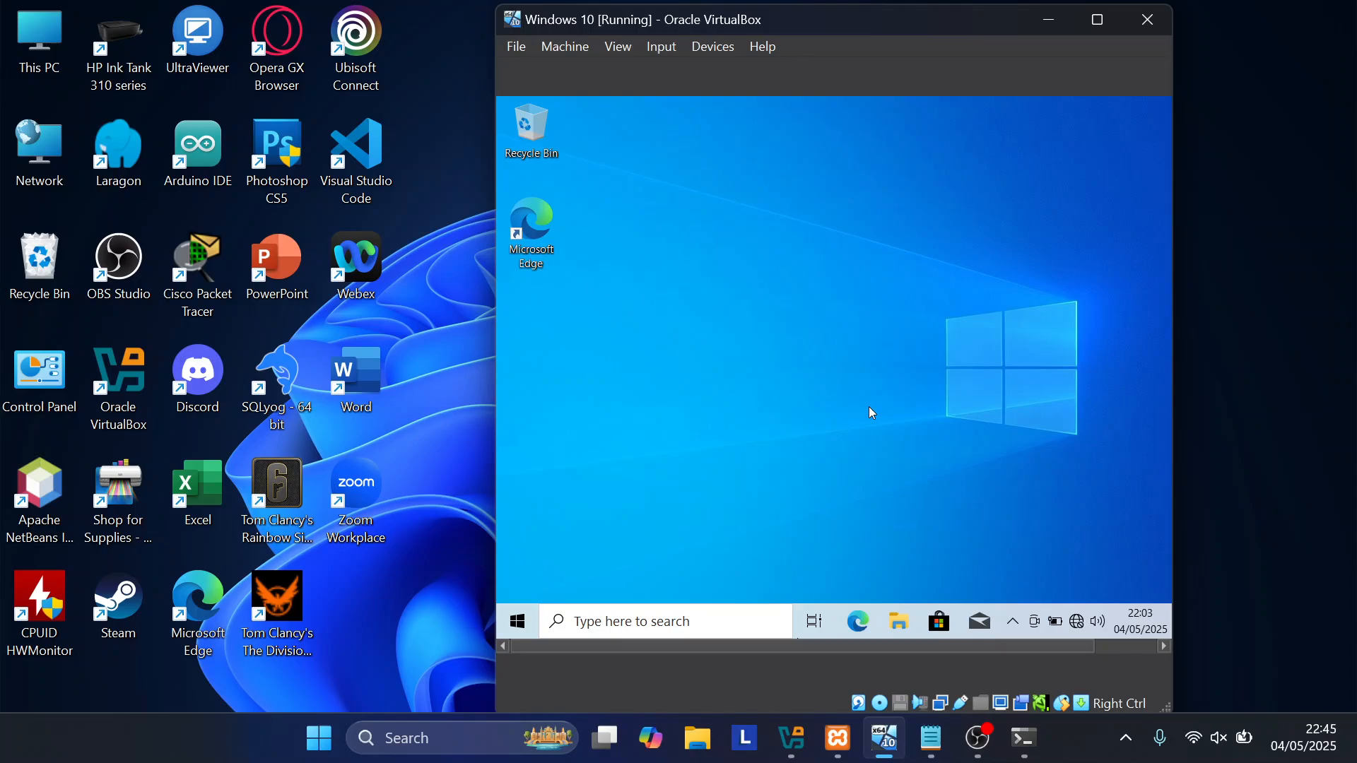
Step: Open a Command Prompt inside the virtual machine and run ipconfig to view its Ethernet adapter settings
key("super+r")
type("cmd")
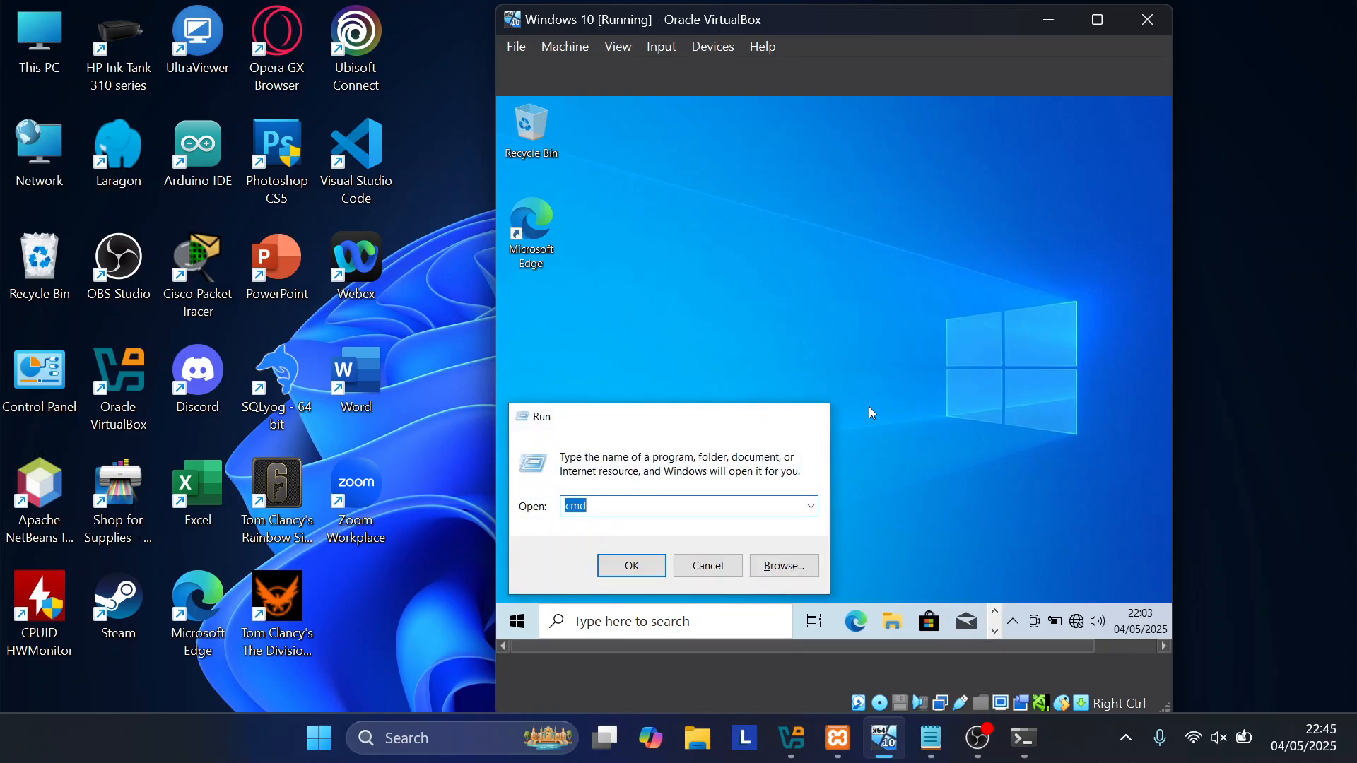
key("Return")
type("ip")
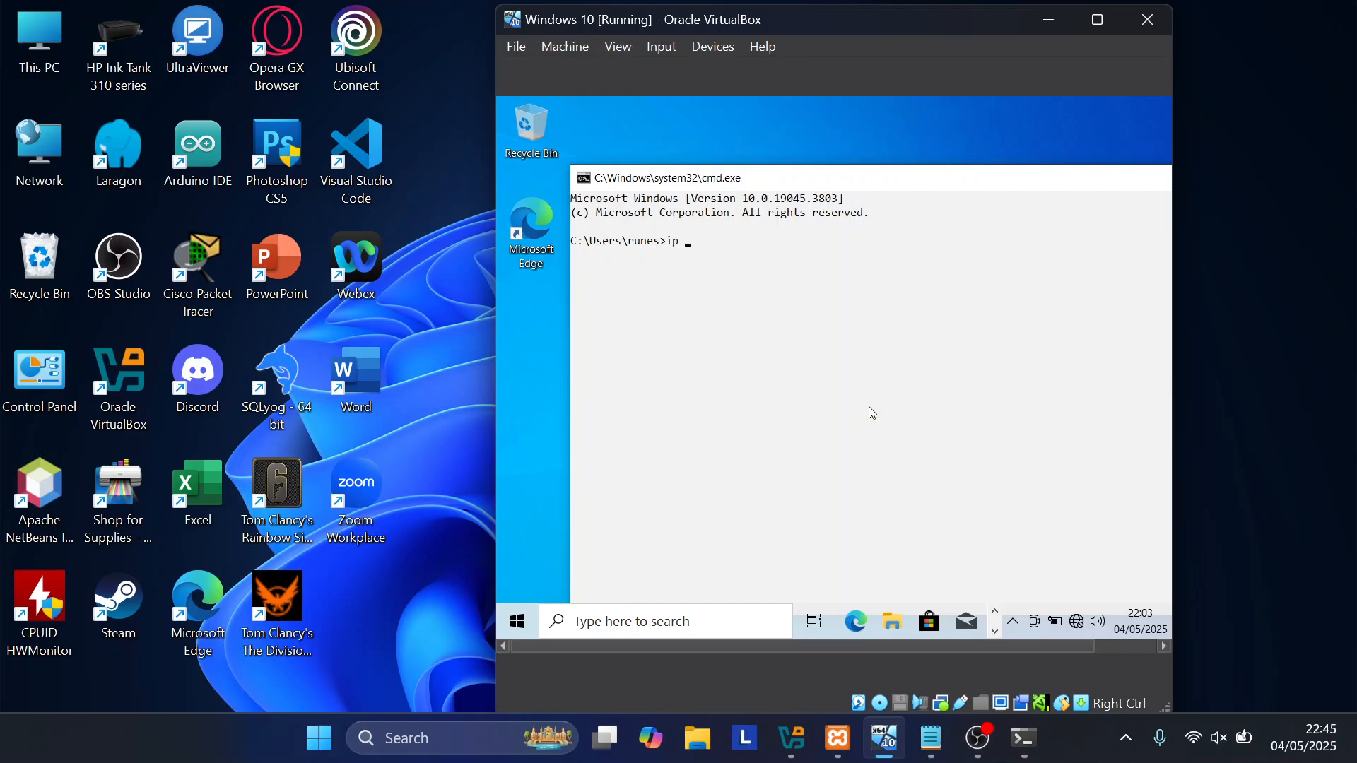
key("BackSpace")
type("config")
key("Return")
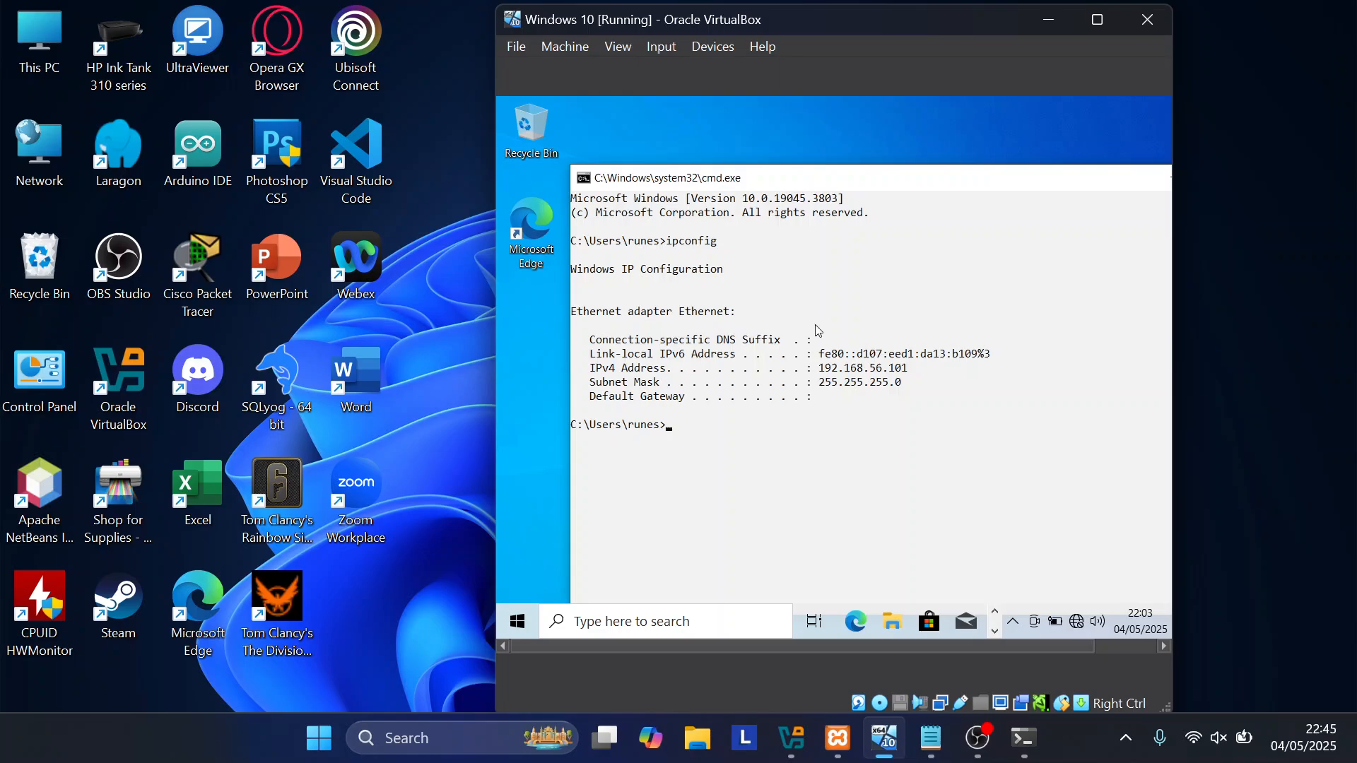
left_click(976, 557)
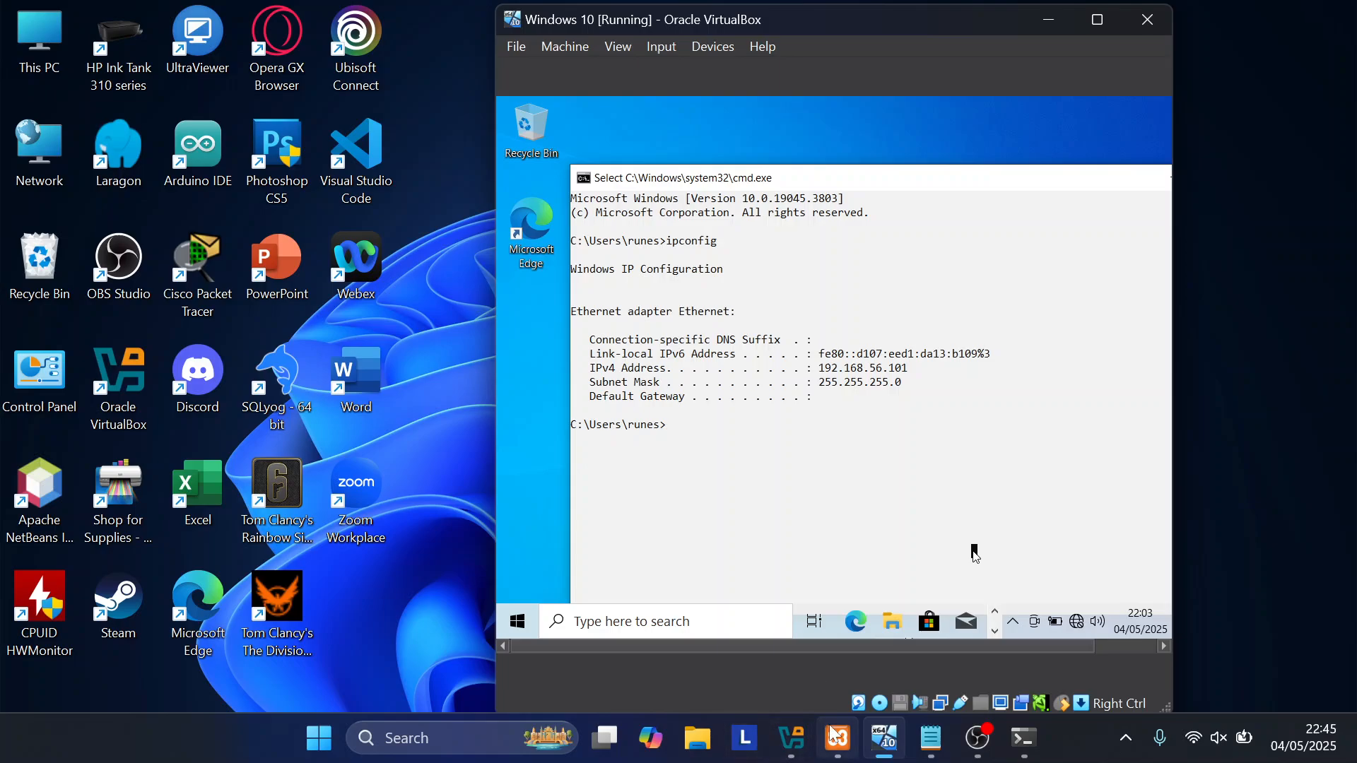
Step: Arrange the host Command Prompt and the virtual machine side by side, and reposition the guest's Command Prompt for better visibility
mouse_move(1028, 751)
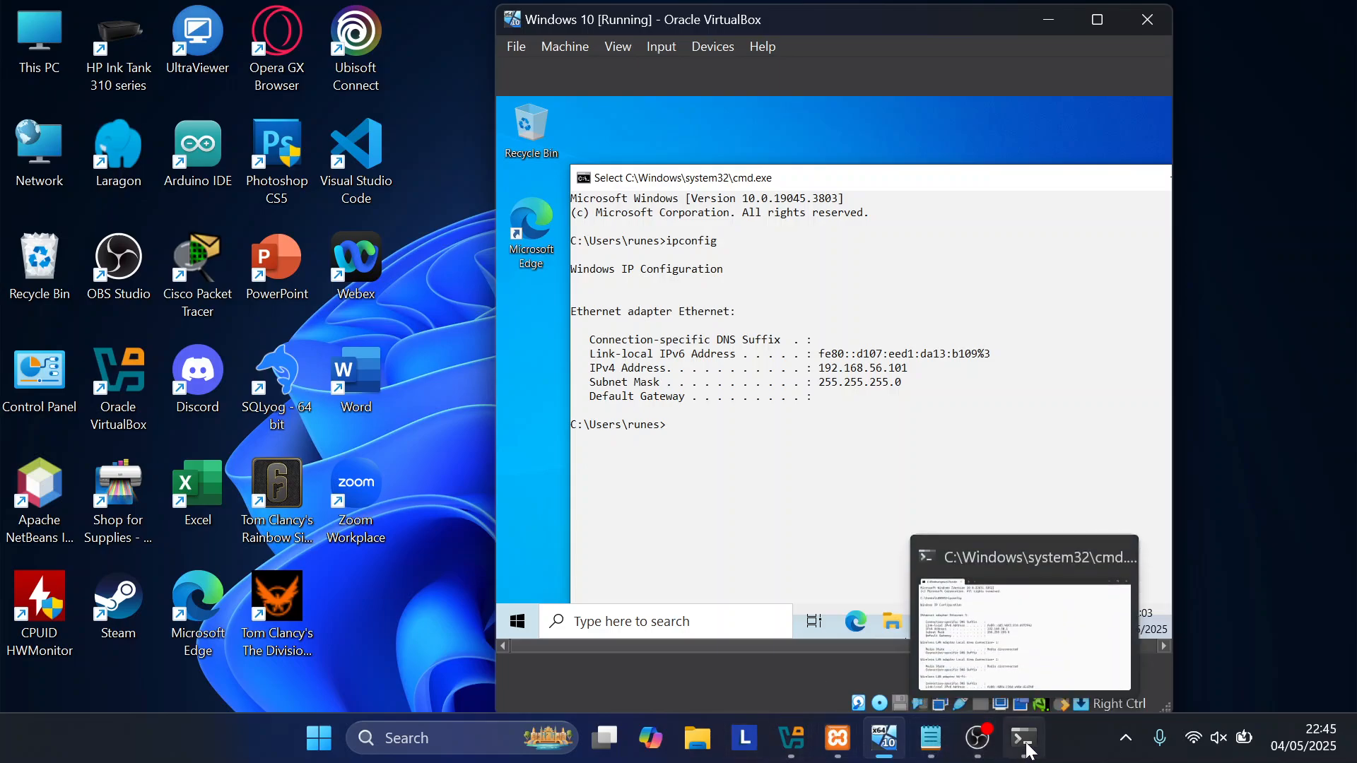
left_click(1028, 750)
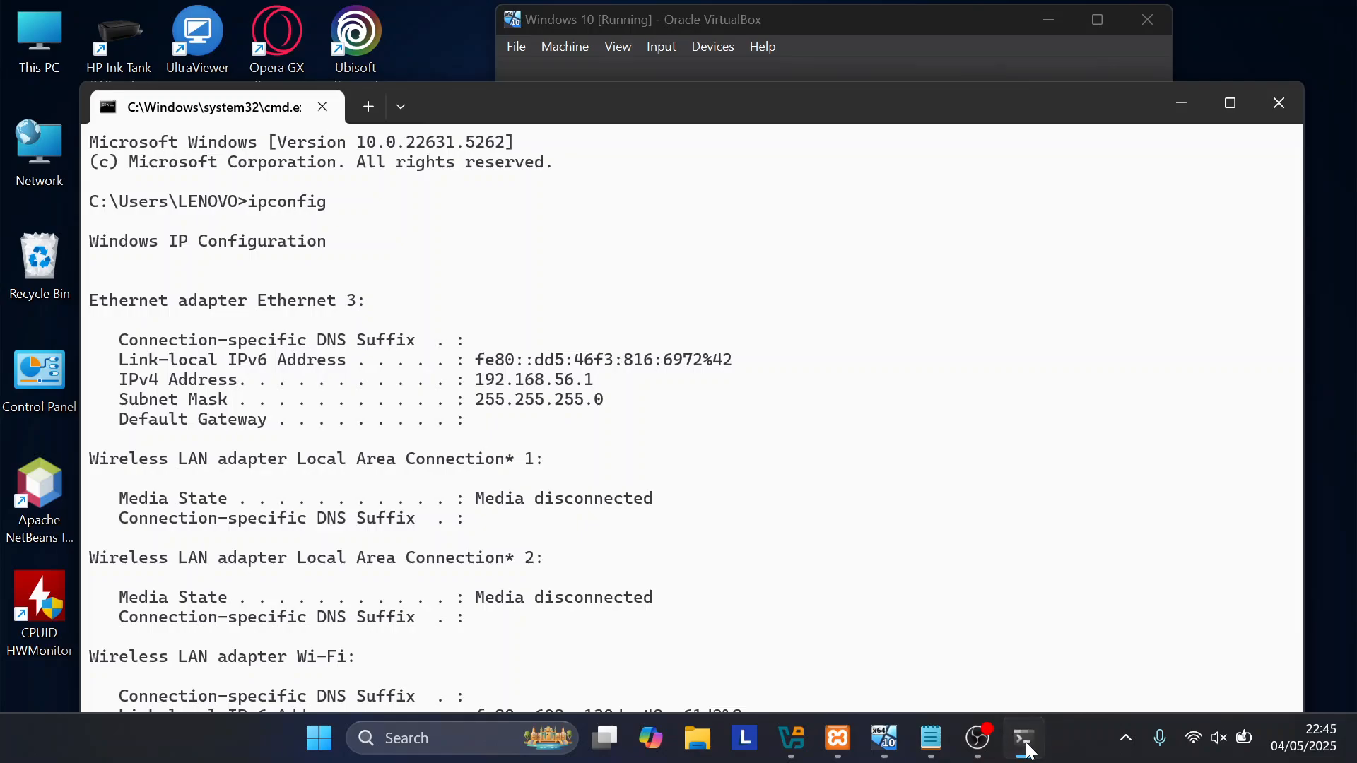
left_click(1029, 750)
left_click(1028, 751)
key("super+Left")
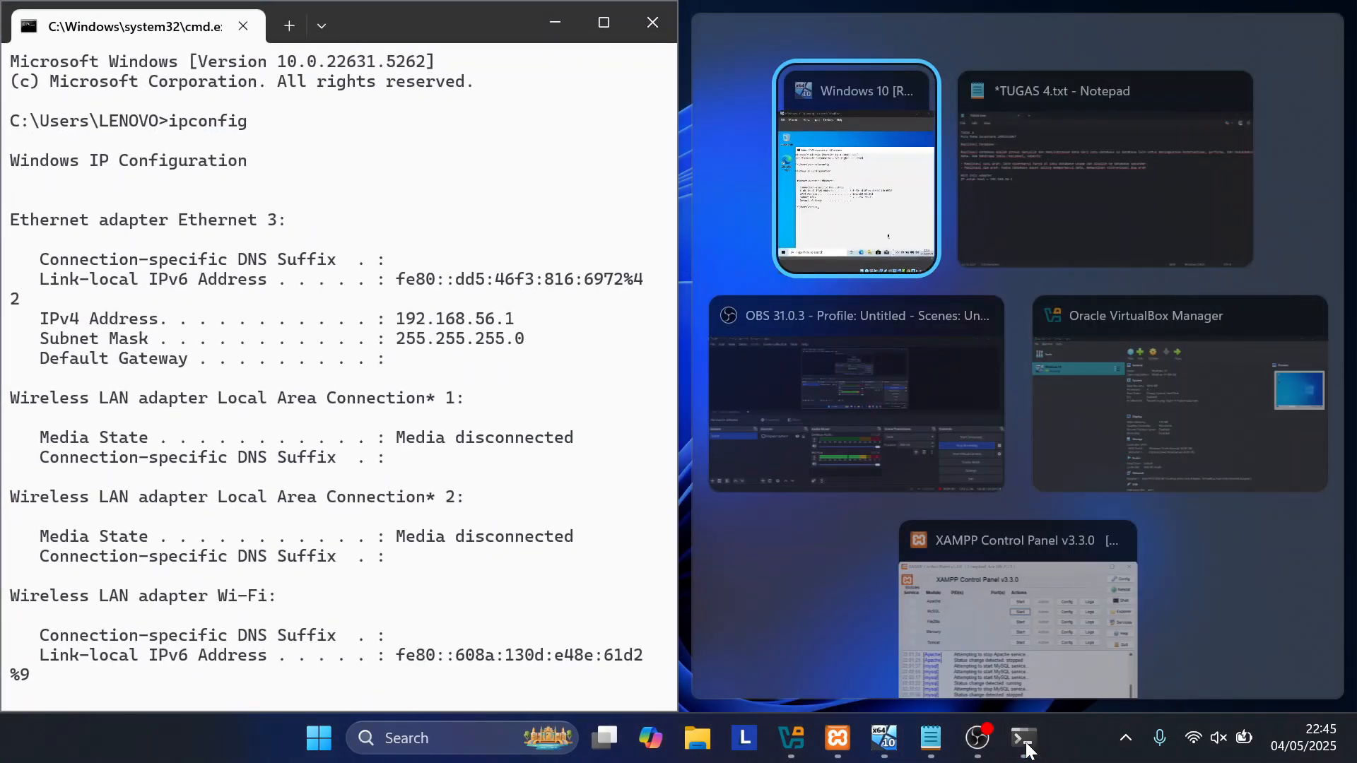
left_click(869, 151)
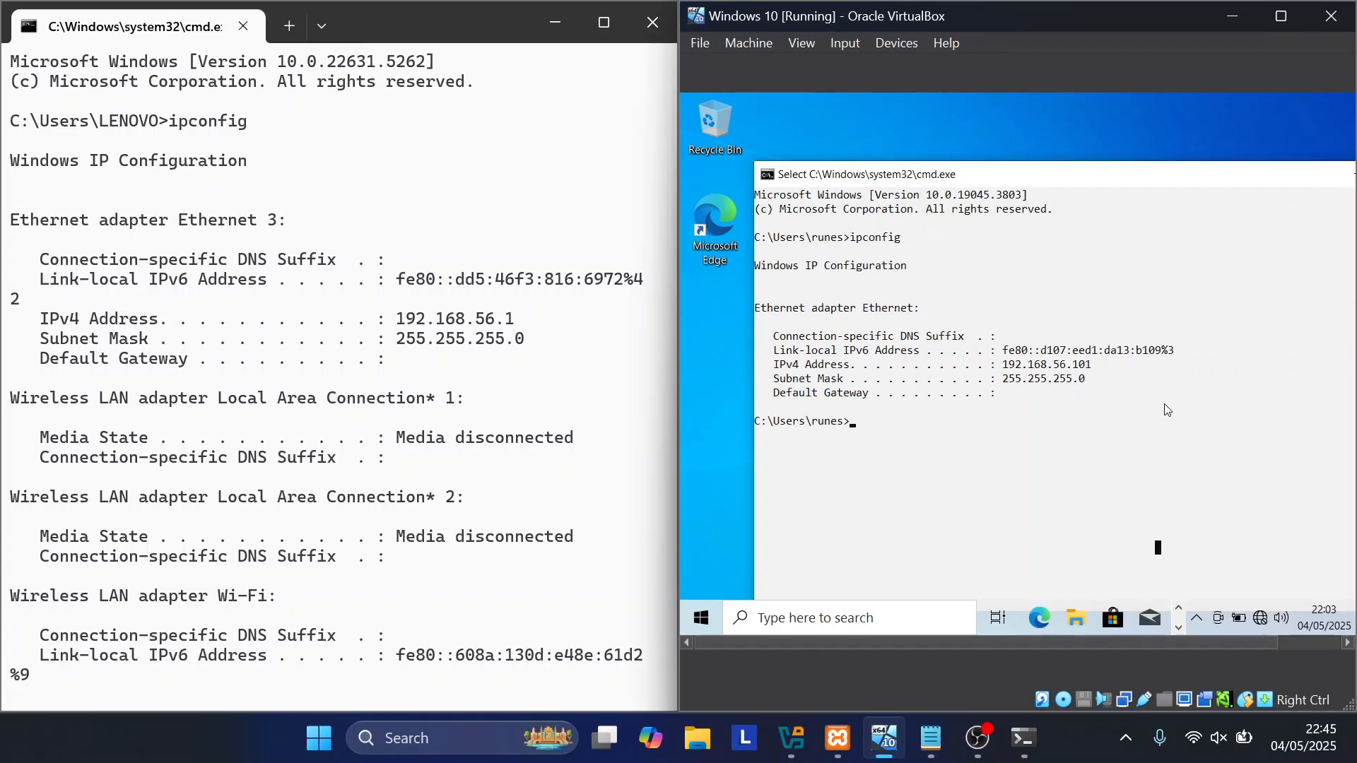
left_click_drag(1108, 182, 1060, 150)
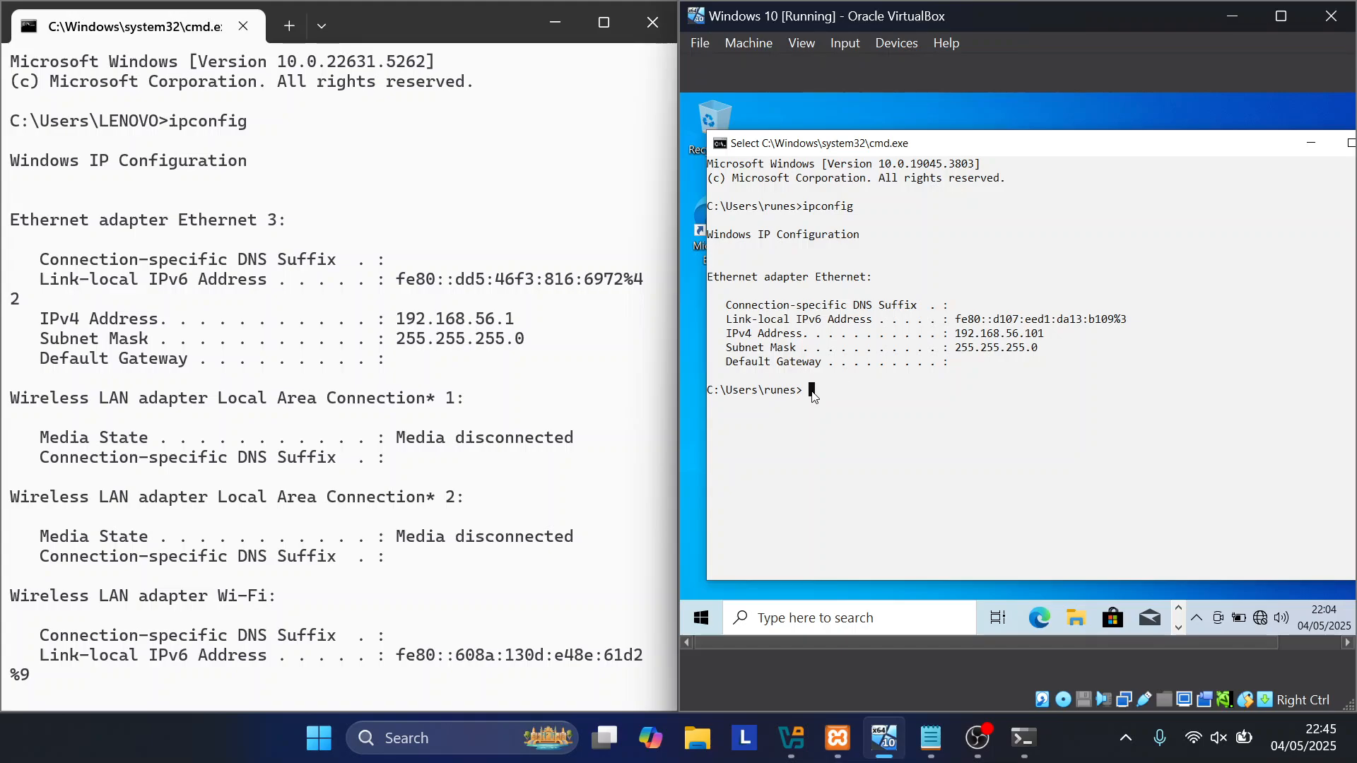
Step: Ping the host at 192.168.56.1 from the virtual machine's Command Prompt
type("ping 192.")
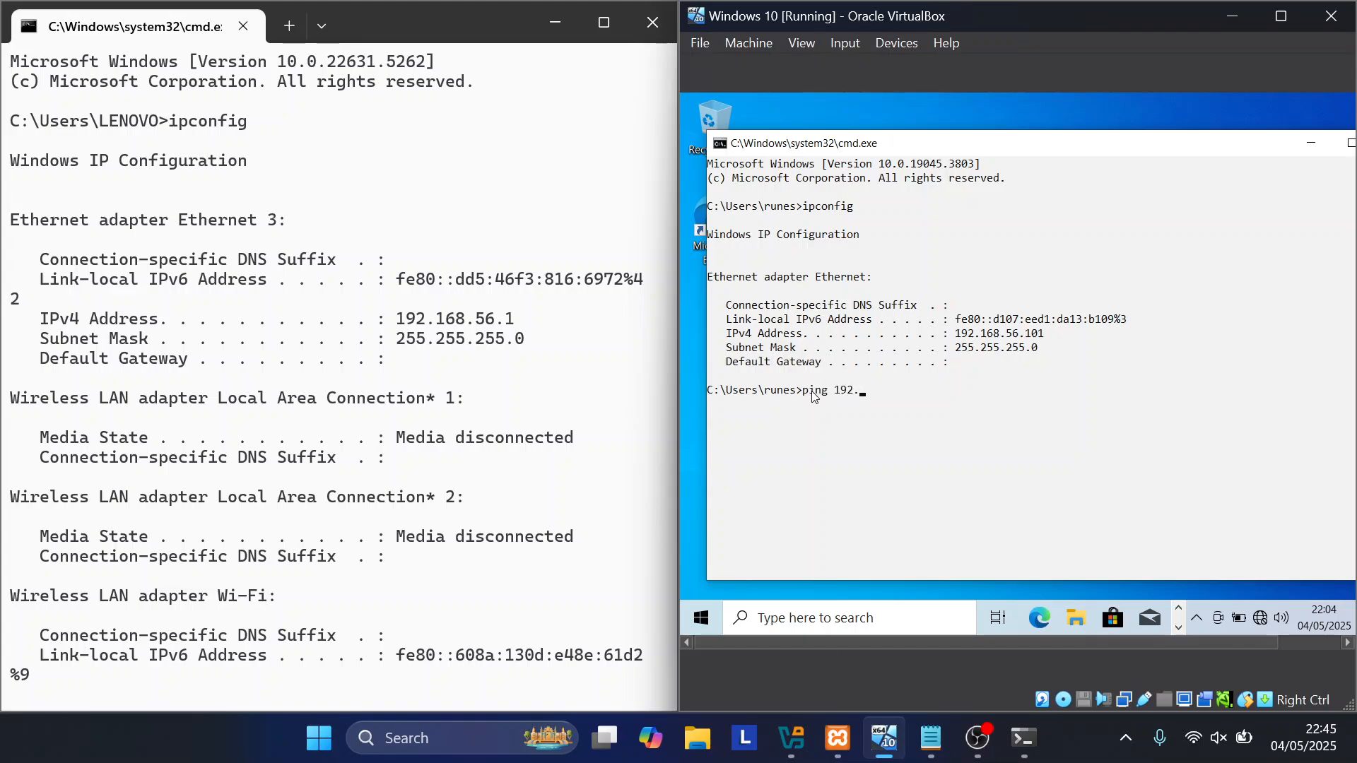
type("168.56.1")
key("Return")
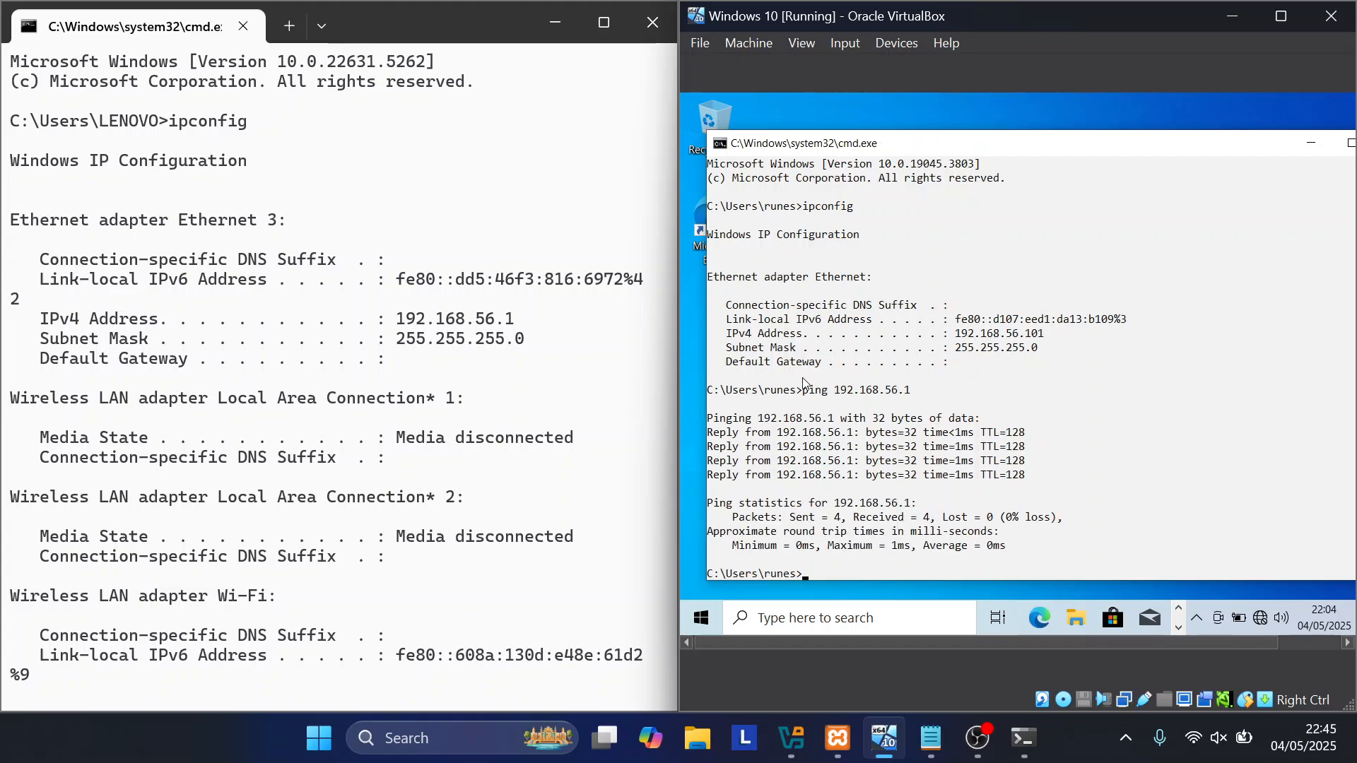
left_click(856, 366)
Step: Ping the virtual machine at 192.168.56.101 from the host's Command Prompt
left_click(218, 643)
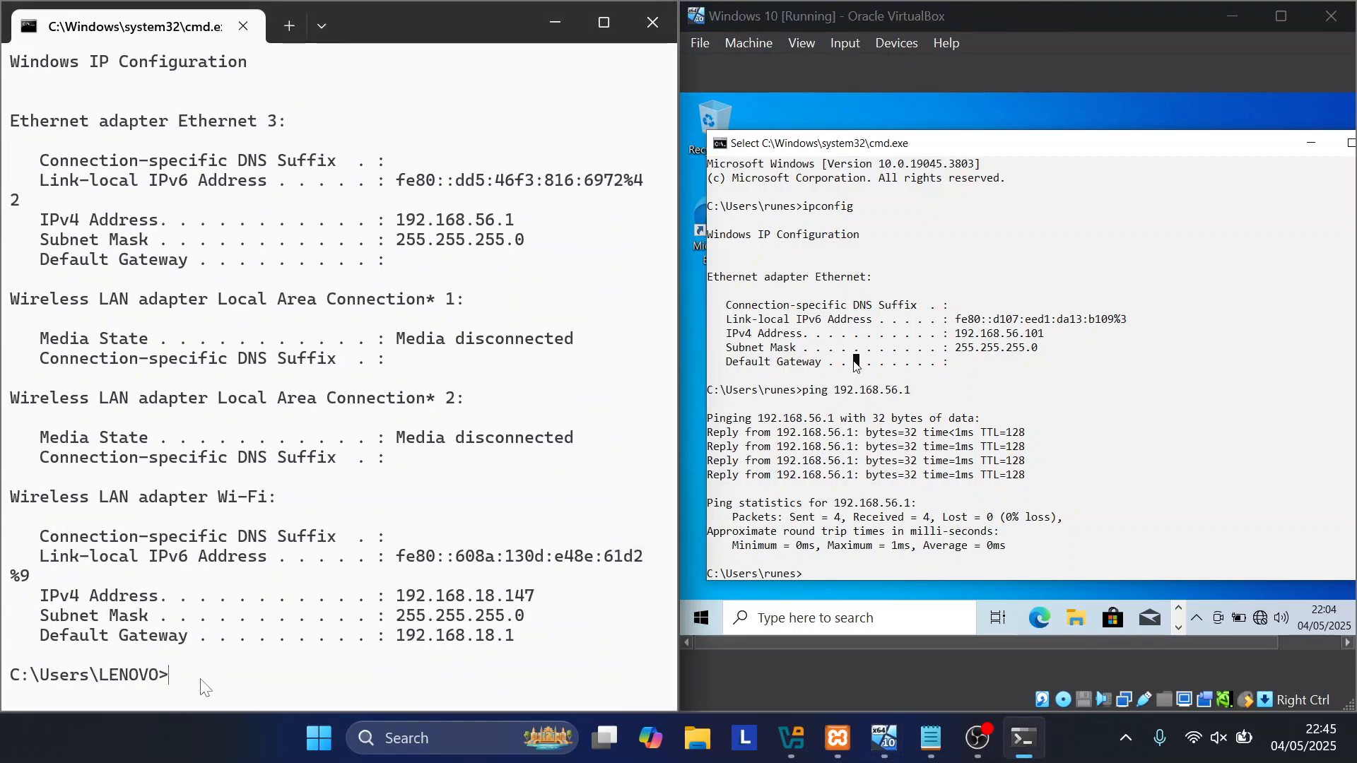
type("ping 192.")
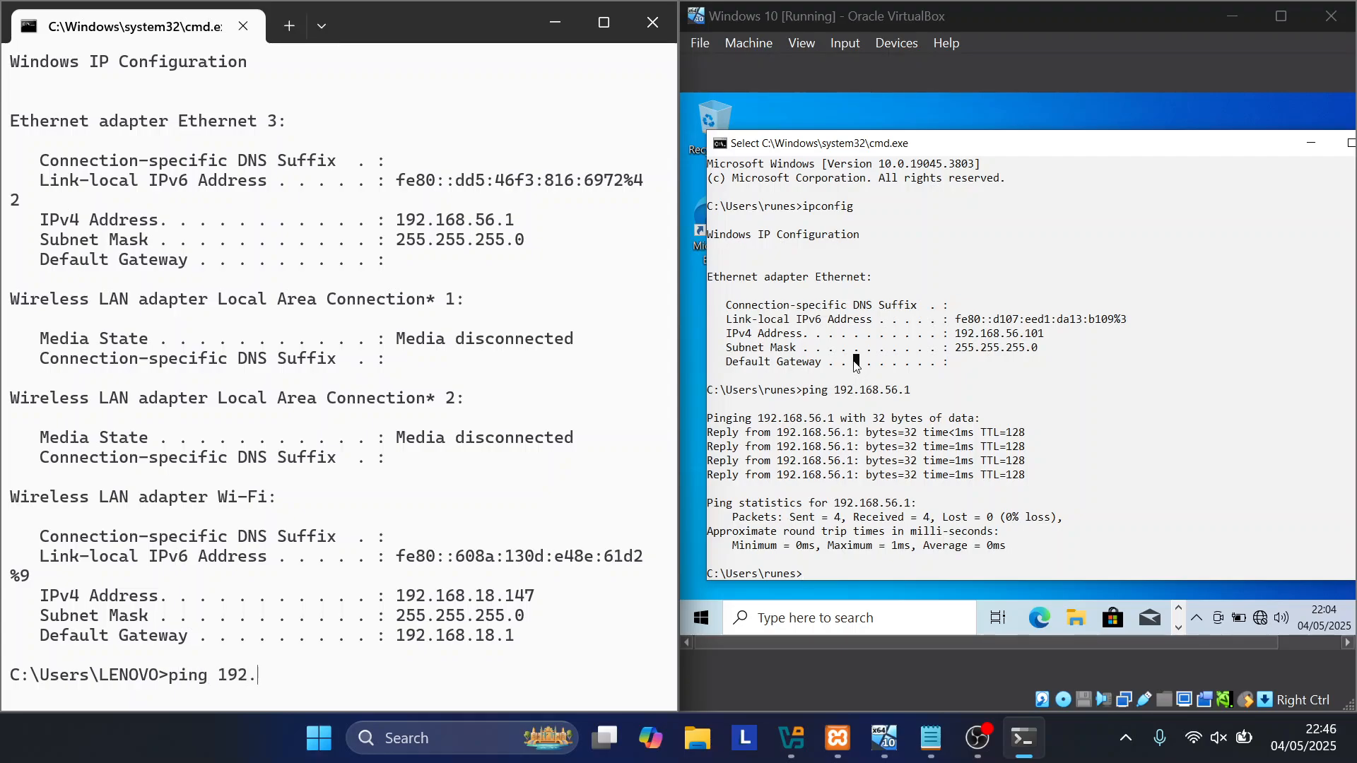
type("168.56.101")
key("Return")
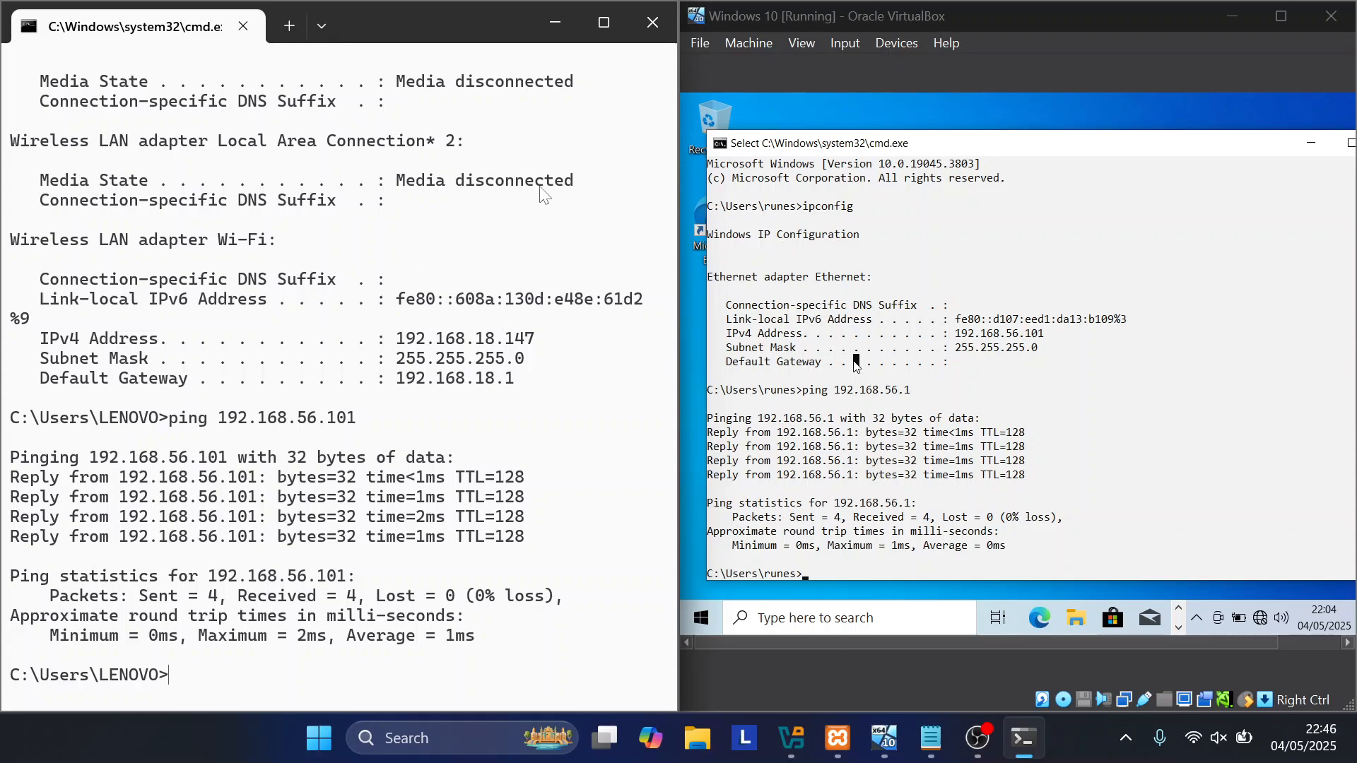
Step: Clear the host's Command Prompt and virtual machine windows away and open MySQL's my.ini from the host's XAMPP Control Panel
left_click(557, 20)
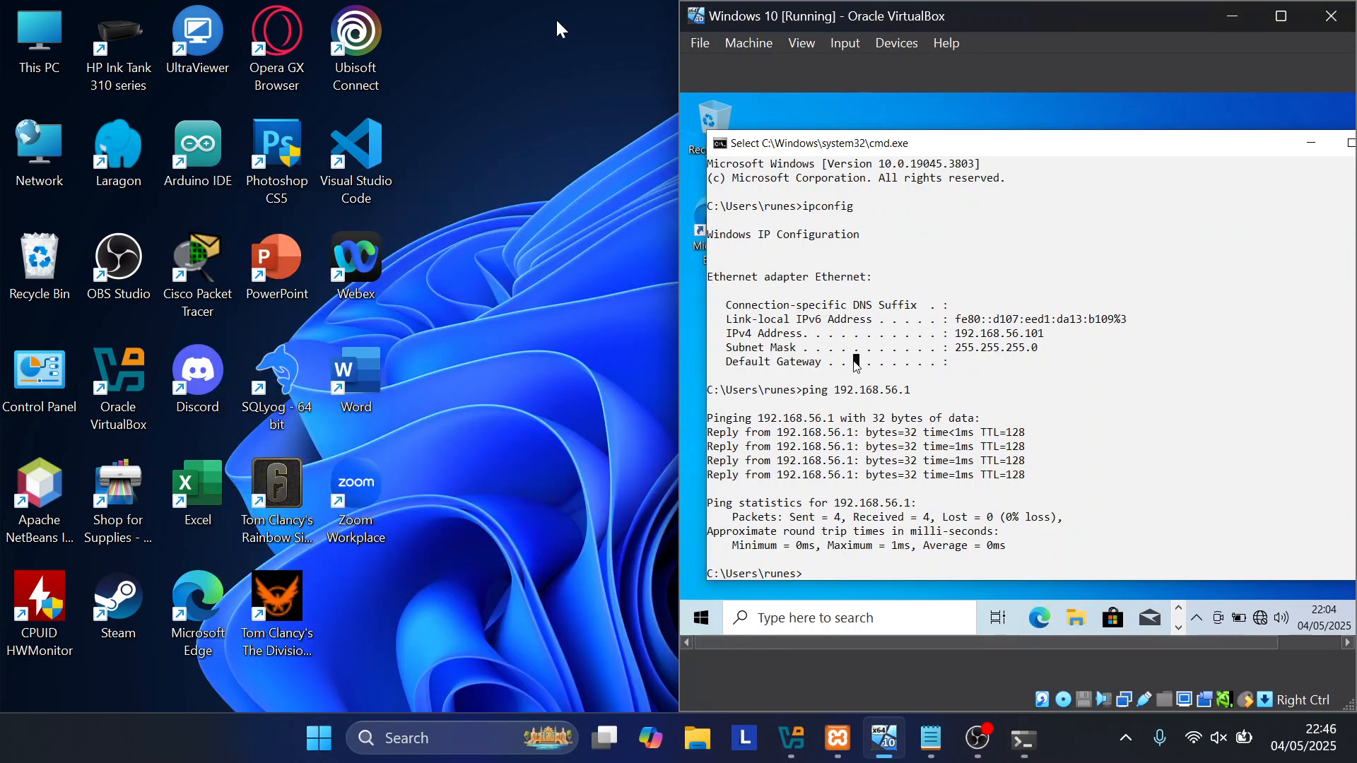
left_click(1230, 17)
left_click(838, 739)
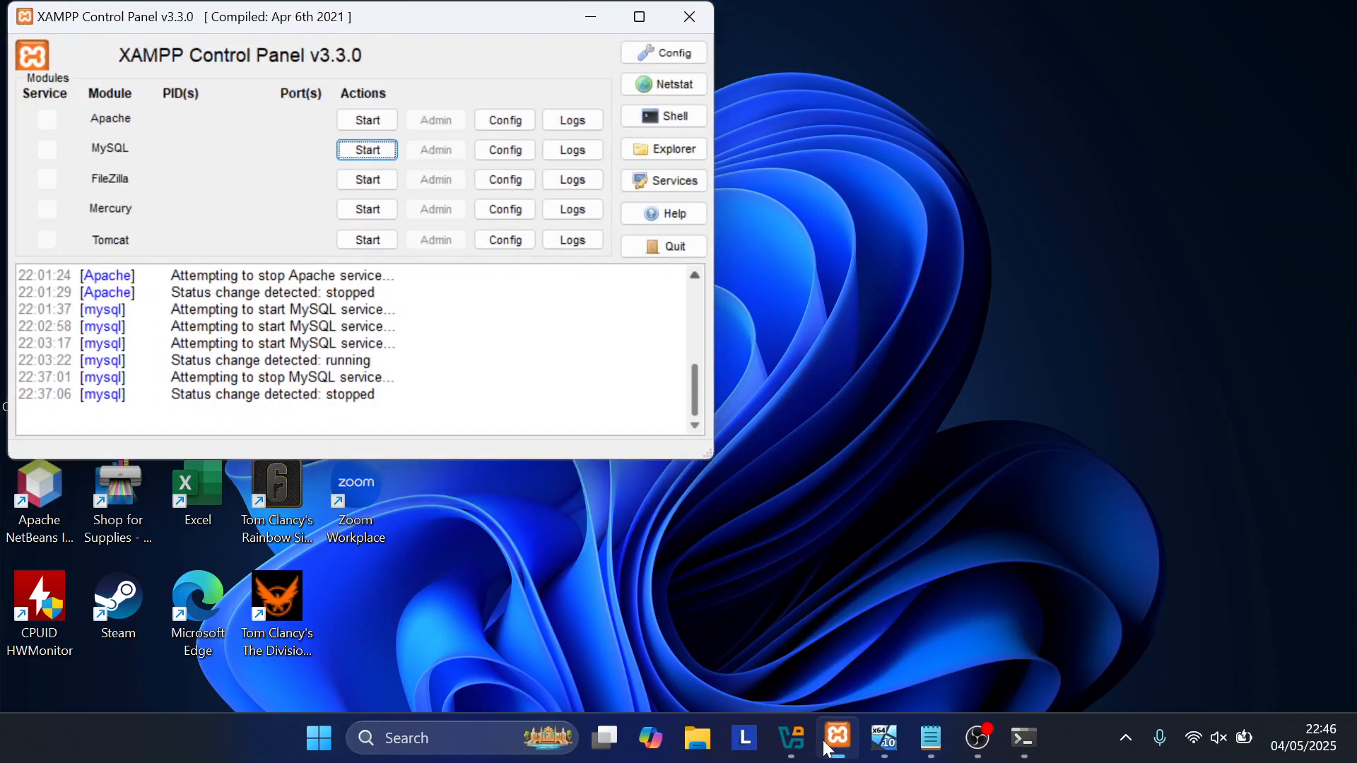
left_click(503, 150)
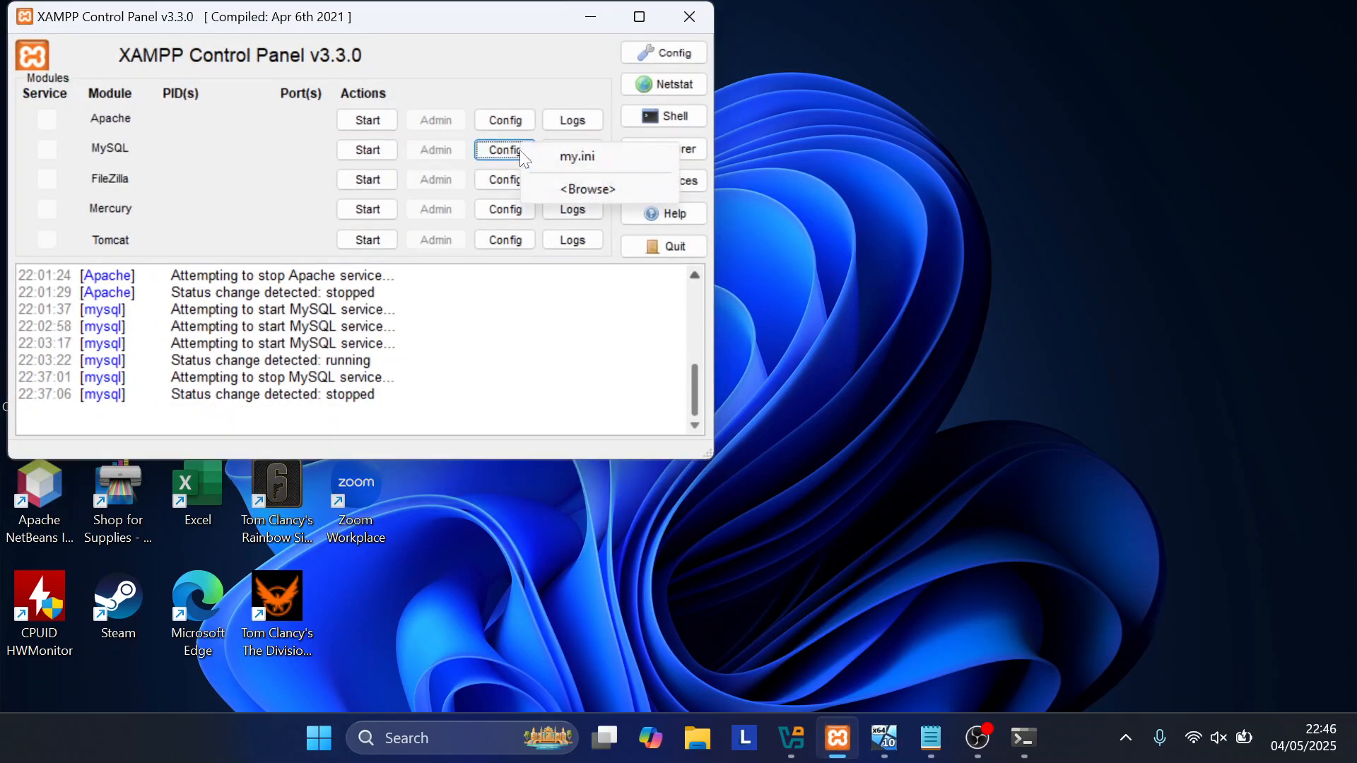
left_click(579, 158)
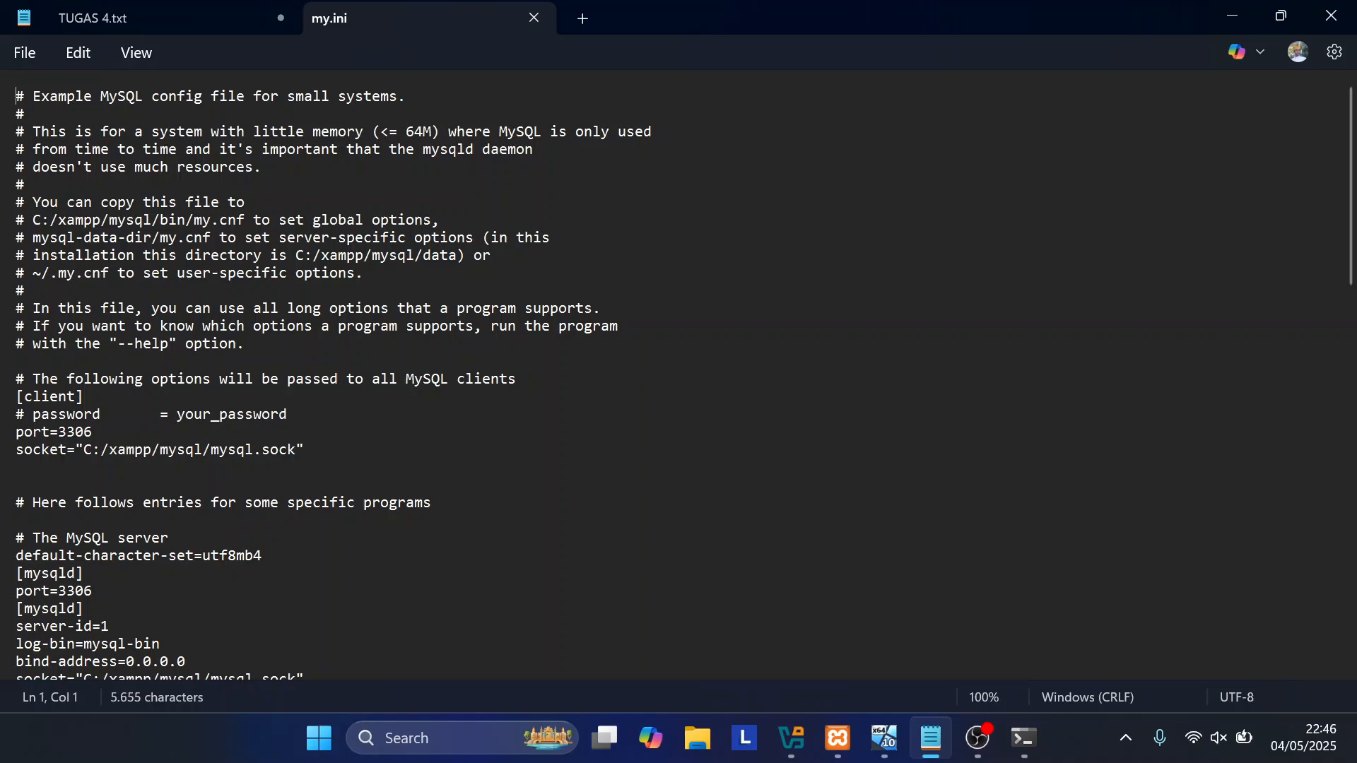
Step: Examine the server-id, log-bin and bind-address settings under [mysqld] in the host's my.ini, and minimize the host windows
scroll(679, 374, "down", 5)
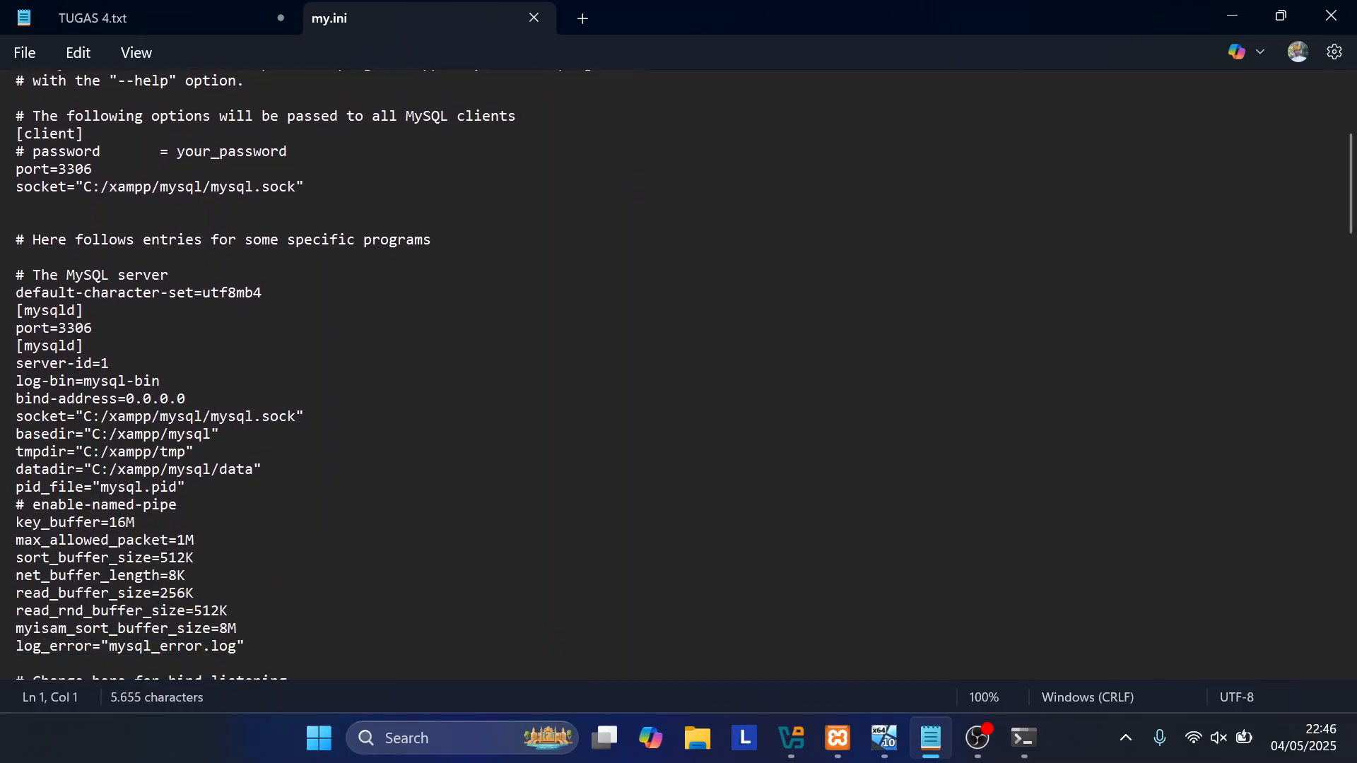
left_click_drag(16, 363, 110, 364)
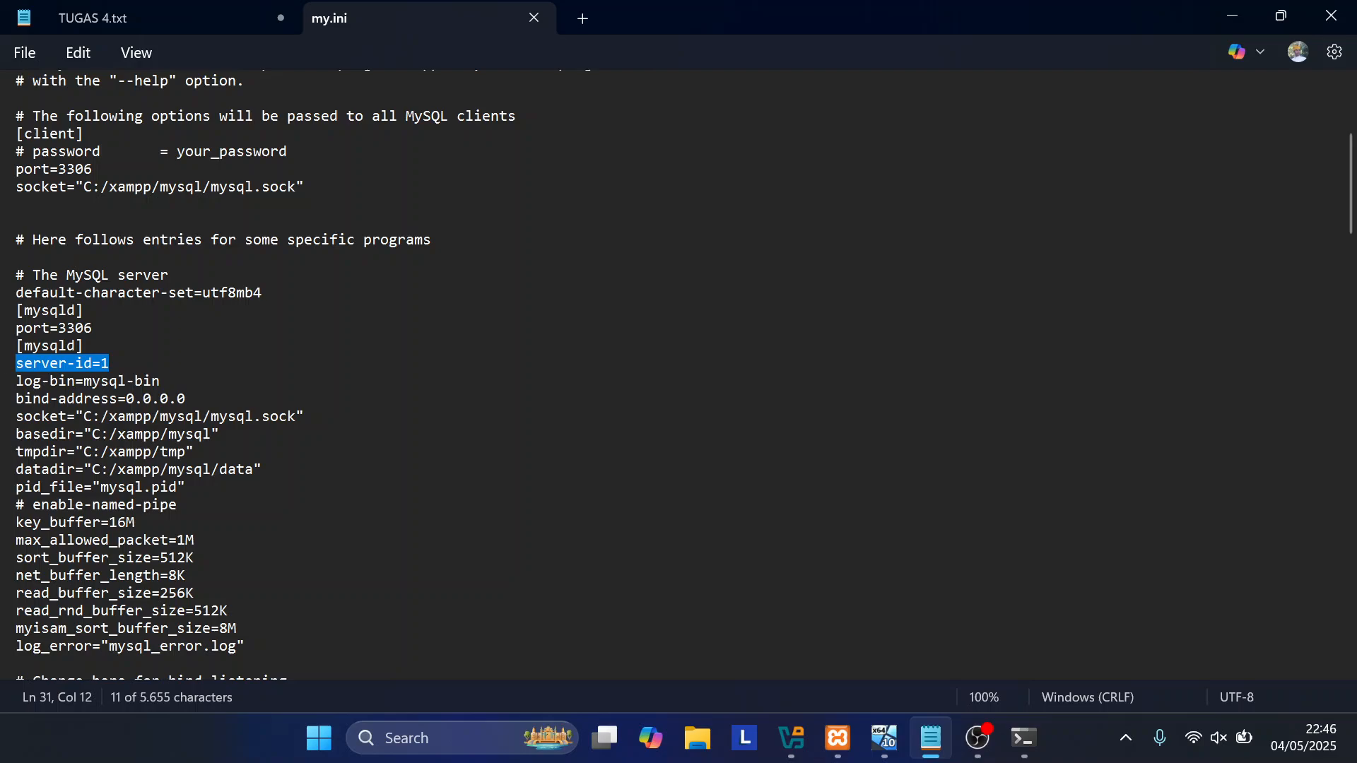
left_click(161, 381)
left_click_drag(162, 381, 15, 381)
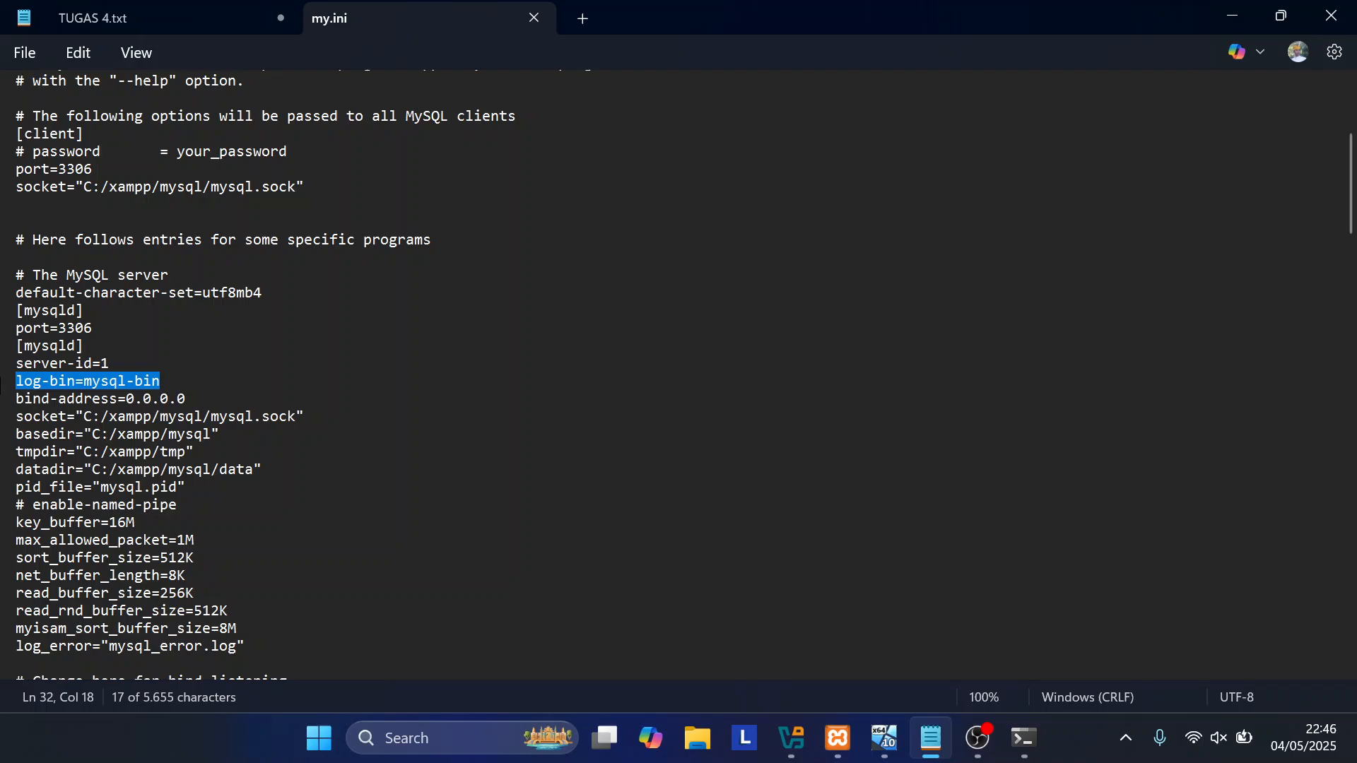
left_click(185, 399)
left_click_drag(185, 399, 16, 346)
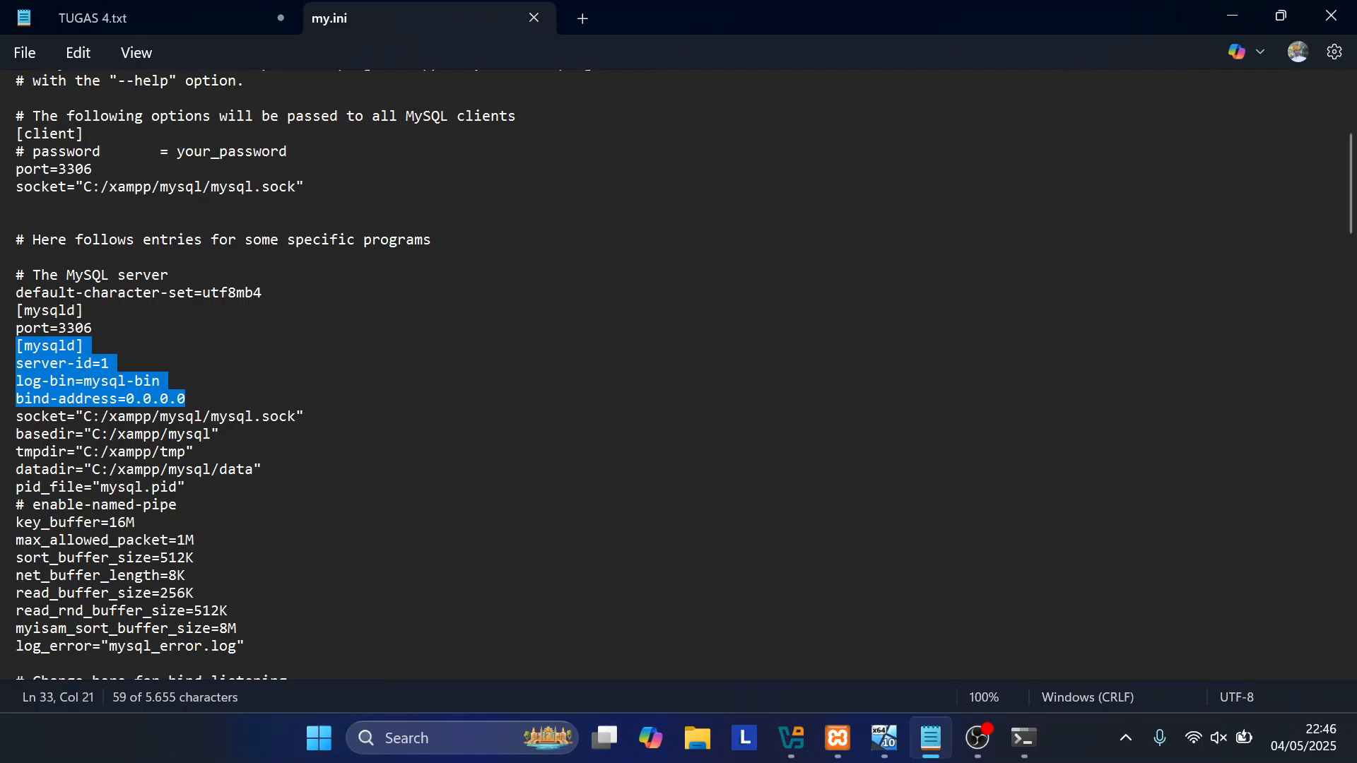
left_click(109, 363)
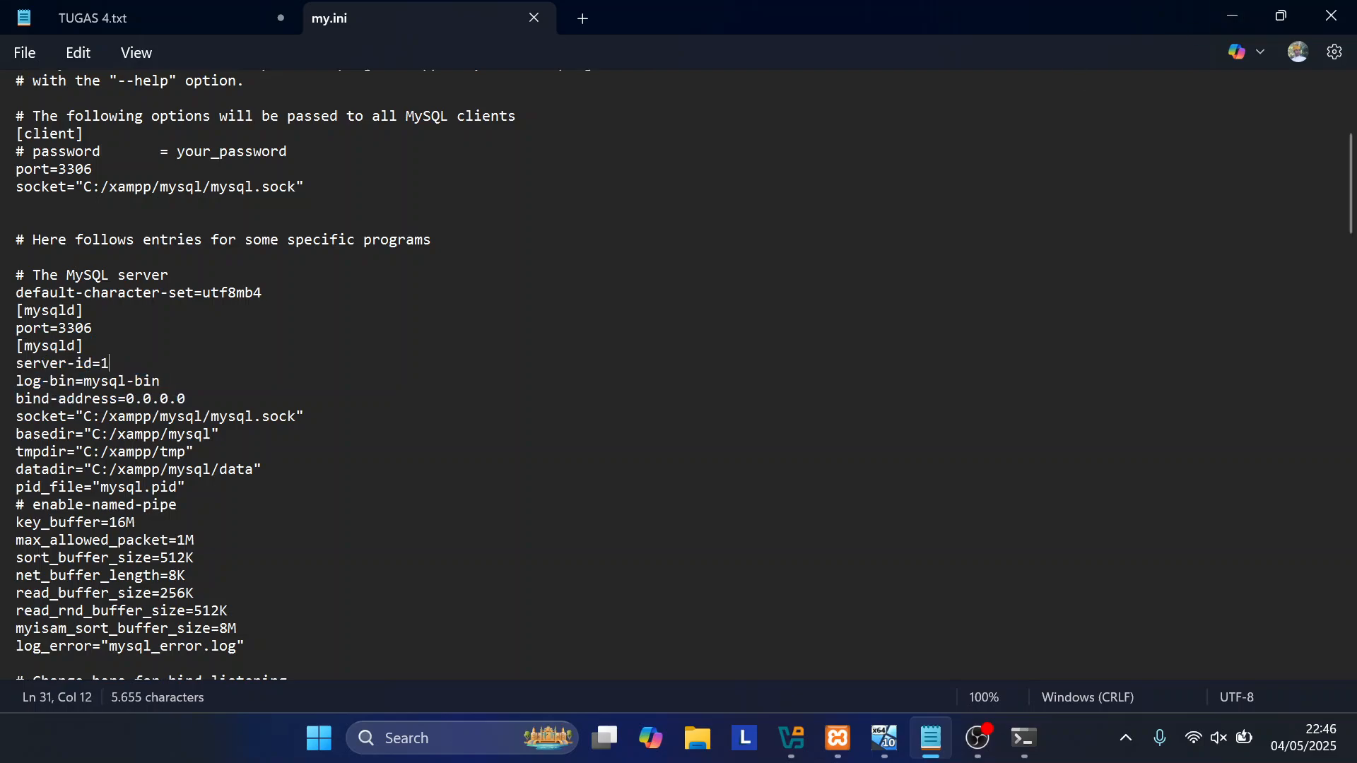
left_click(1248, 7)
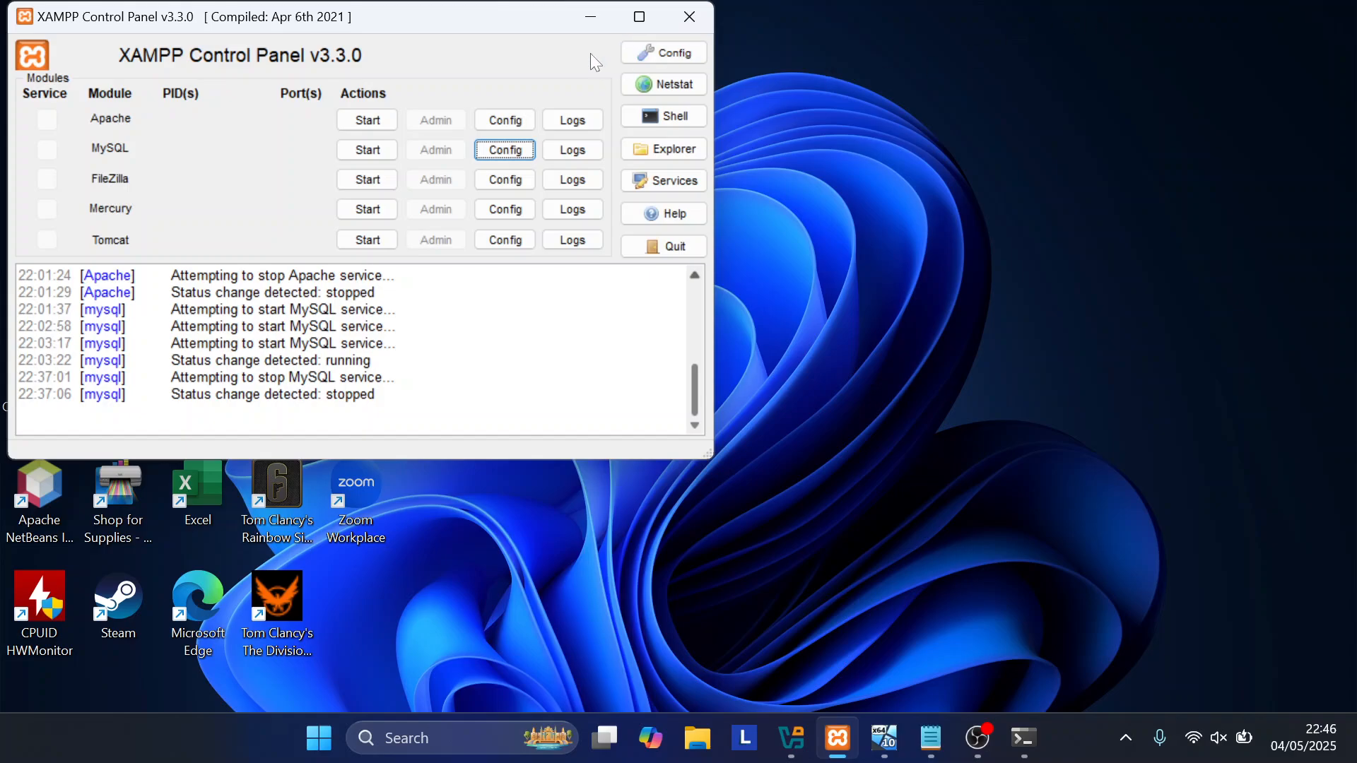
left_click(593, 19)
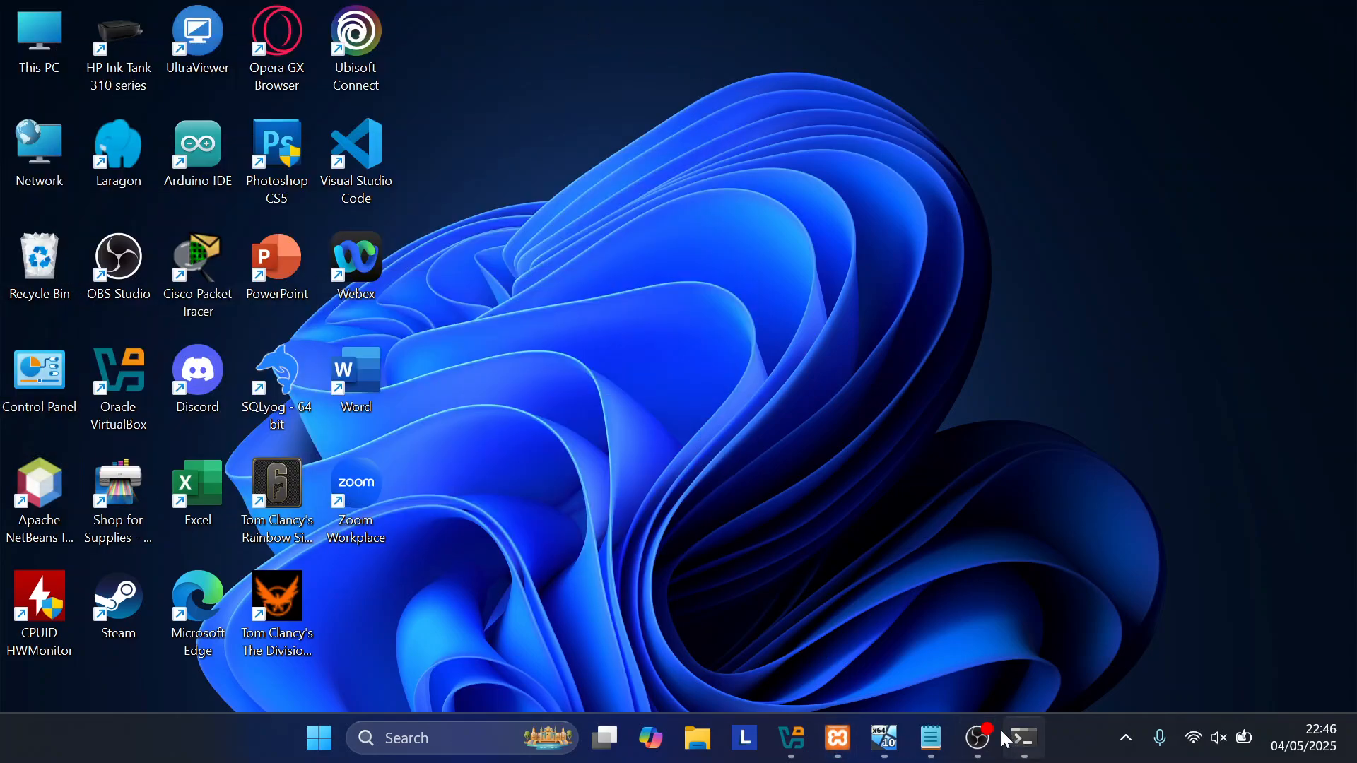
Step: Switch to the maximized Windows 10 virtual machine, close its Command Prompt and show its XAMPP Control Panel
mouse_move(902, 736)
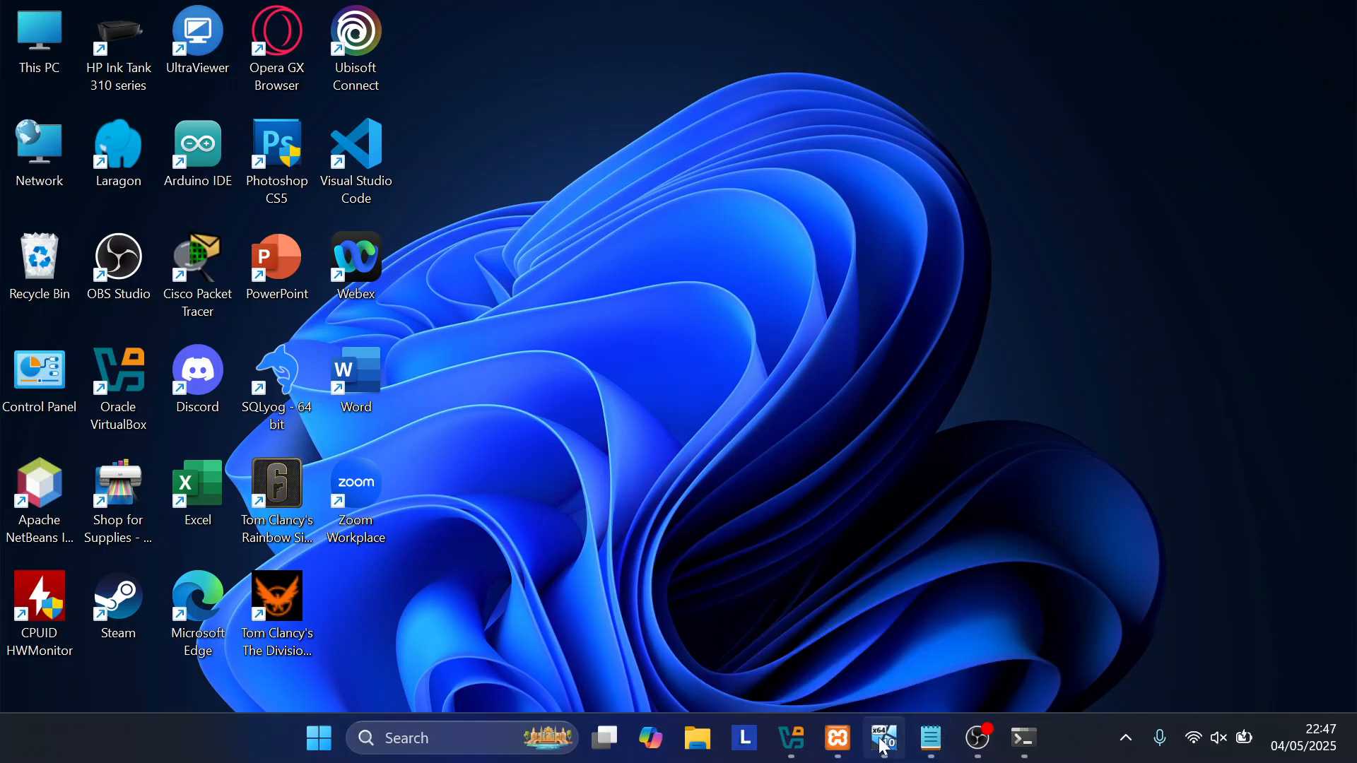
left_click(884, 742)
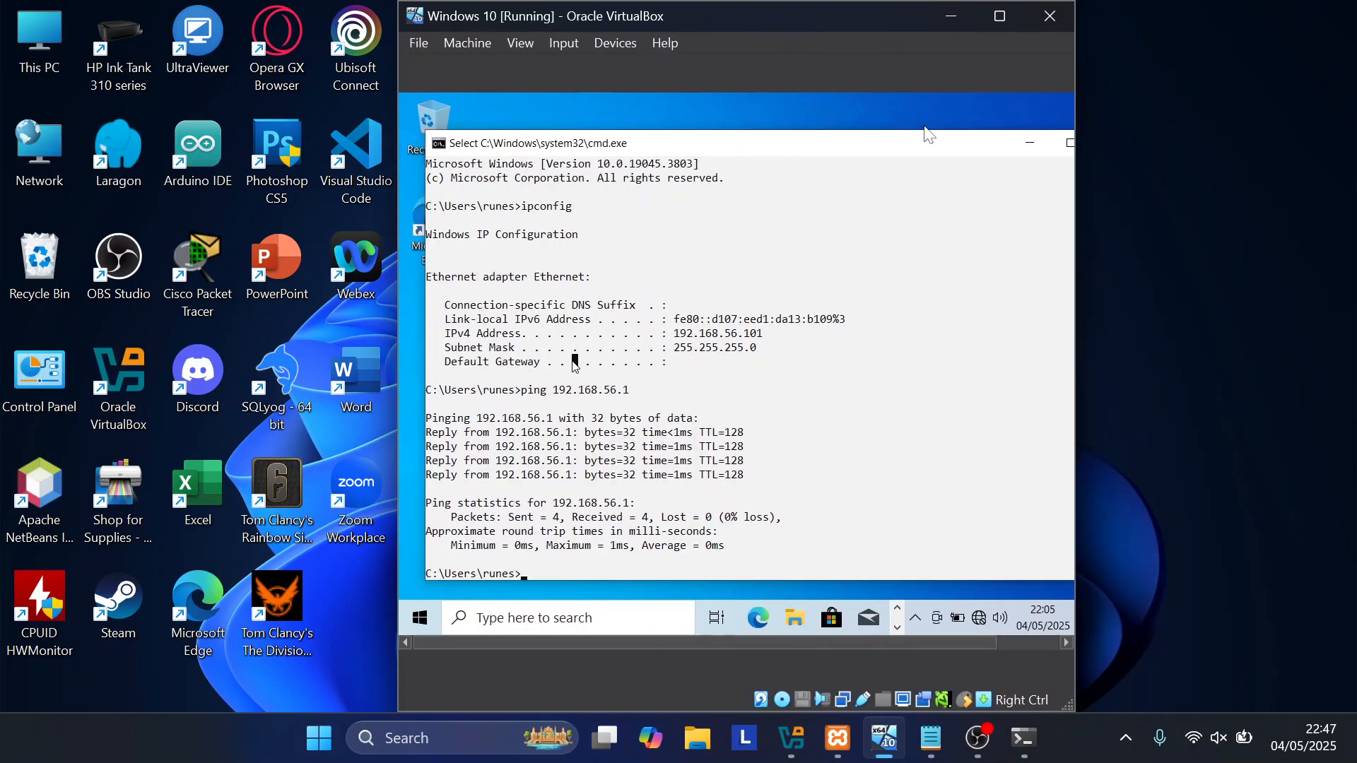
left_click(1000, 15)
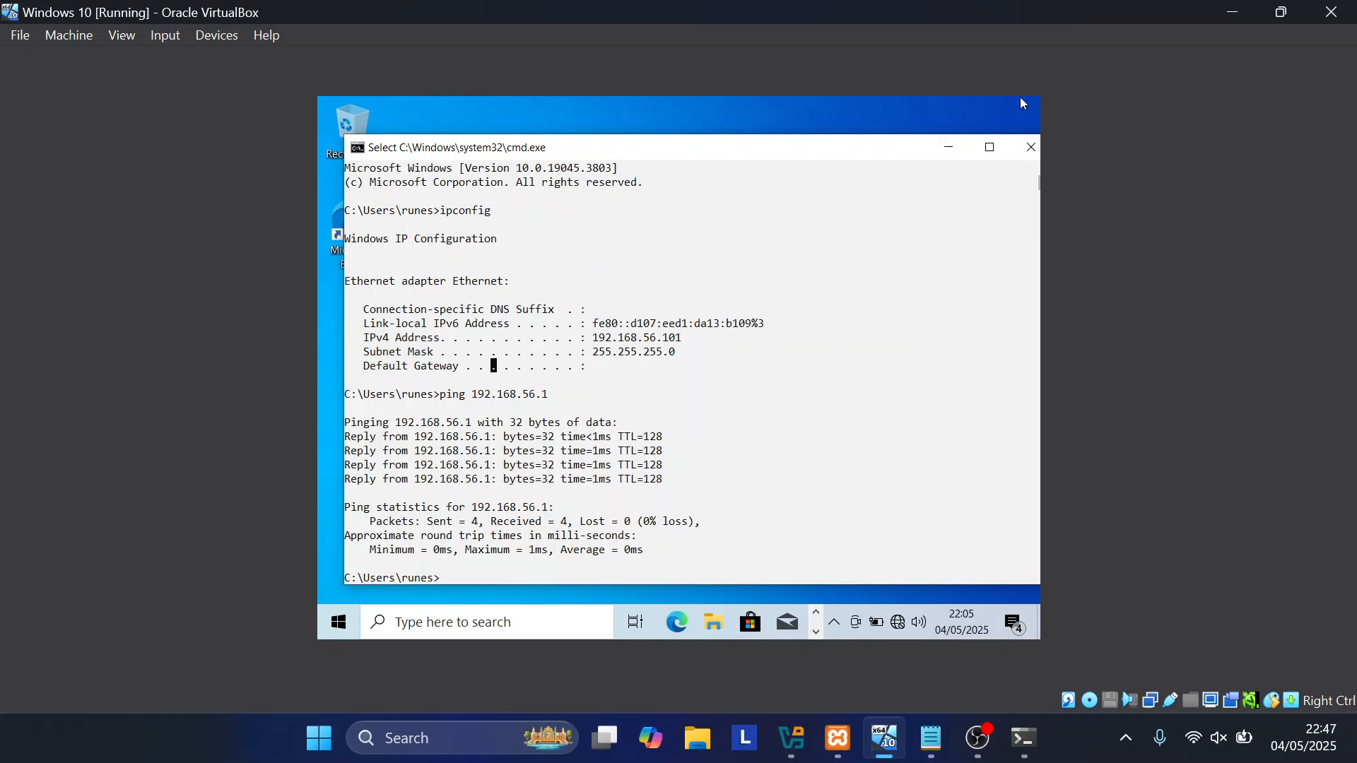
left_click(1031, 147)
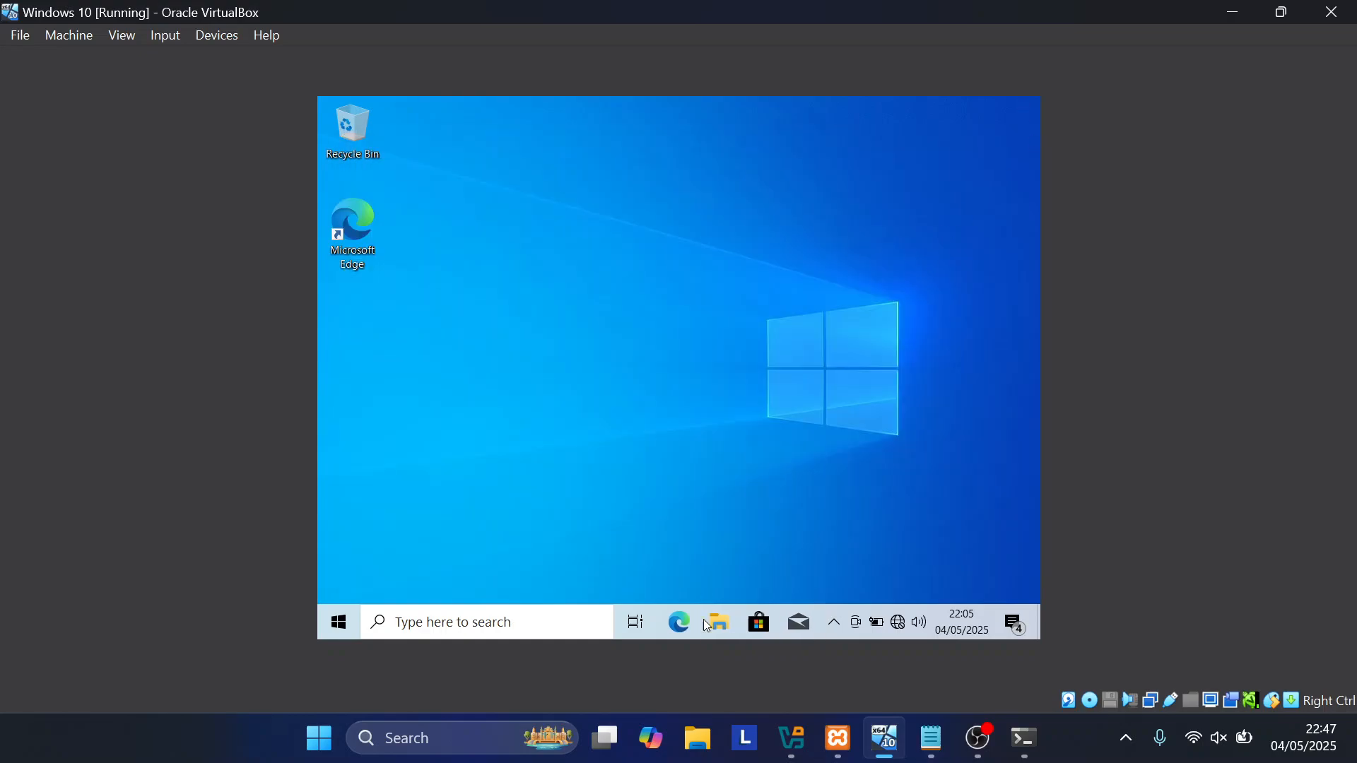
left_click(833, 621)
right_click(820, 590)
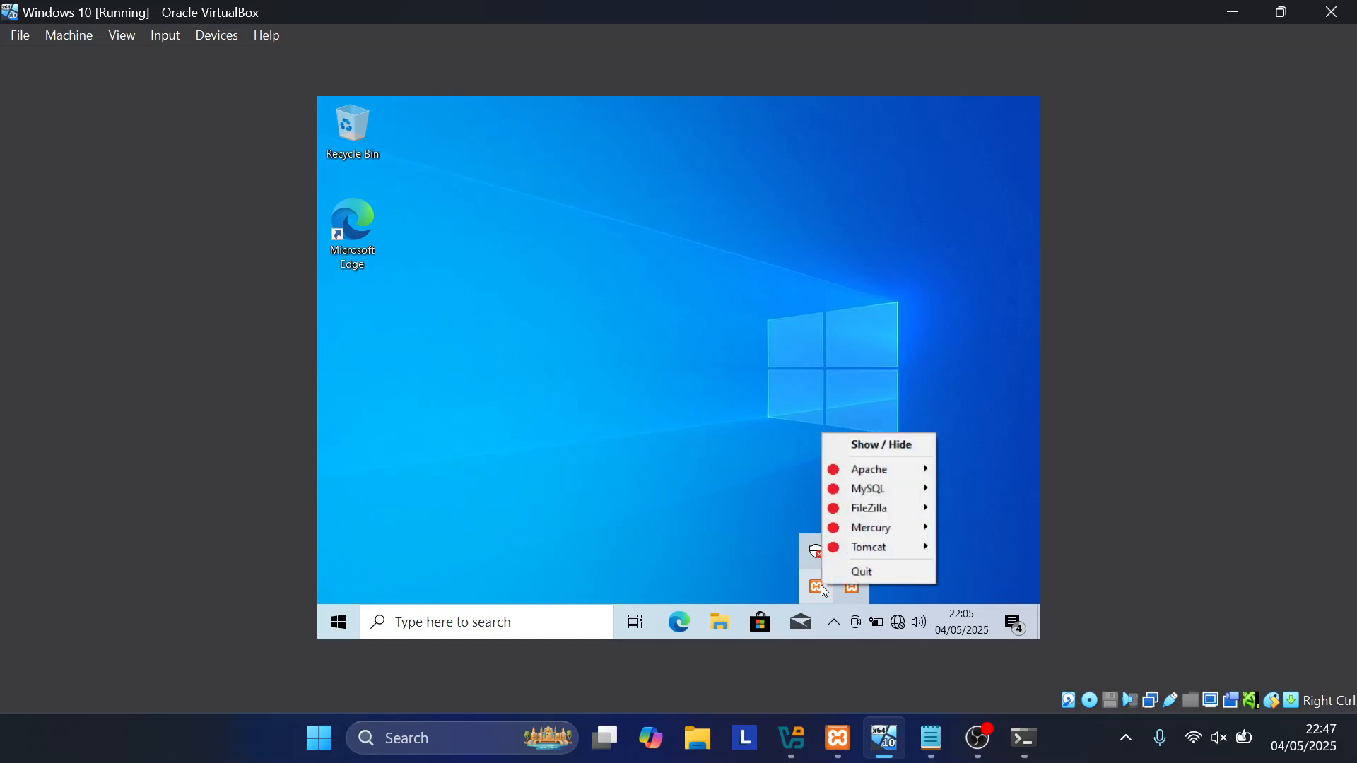
left_click(880, 445)
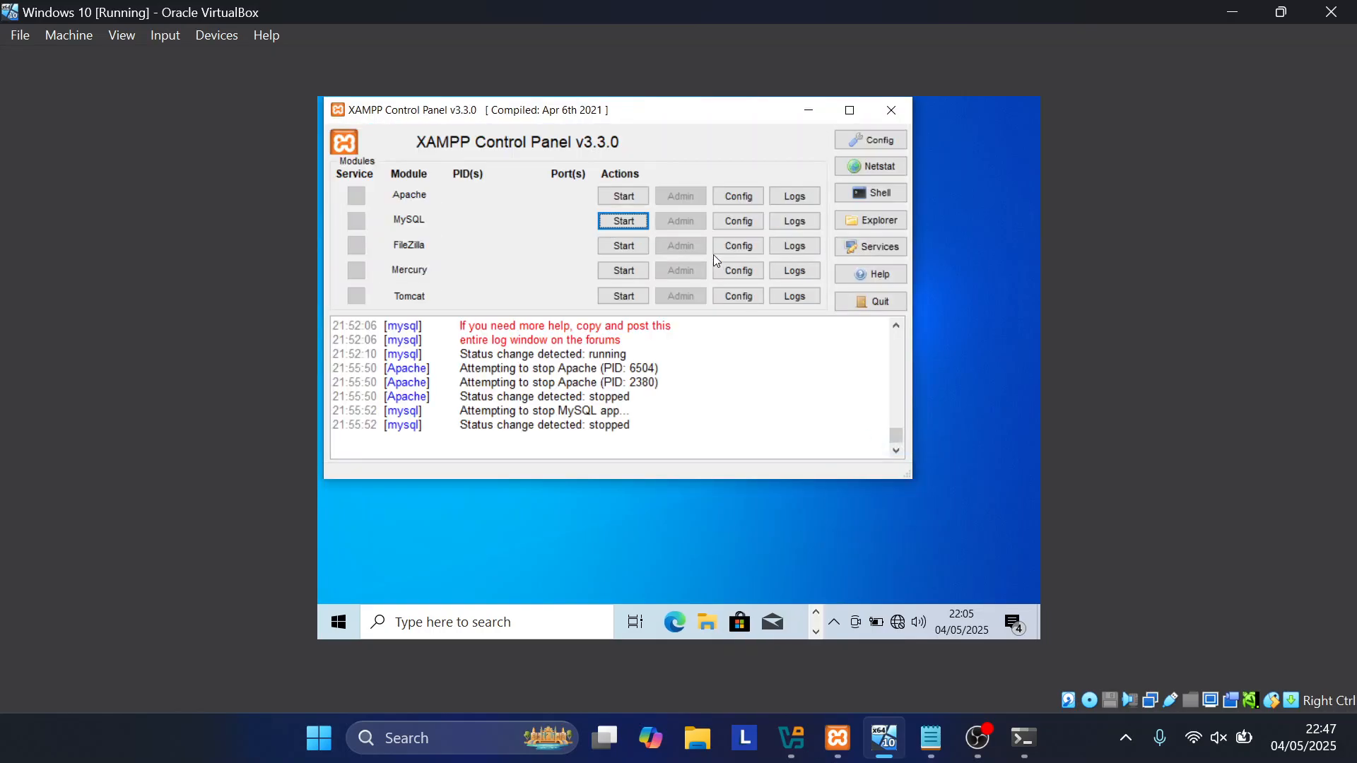
Step: Open MySQL's my.ini in the guest and examine the server-id setting under [mysqld]
left_click(738, 222)
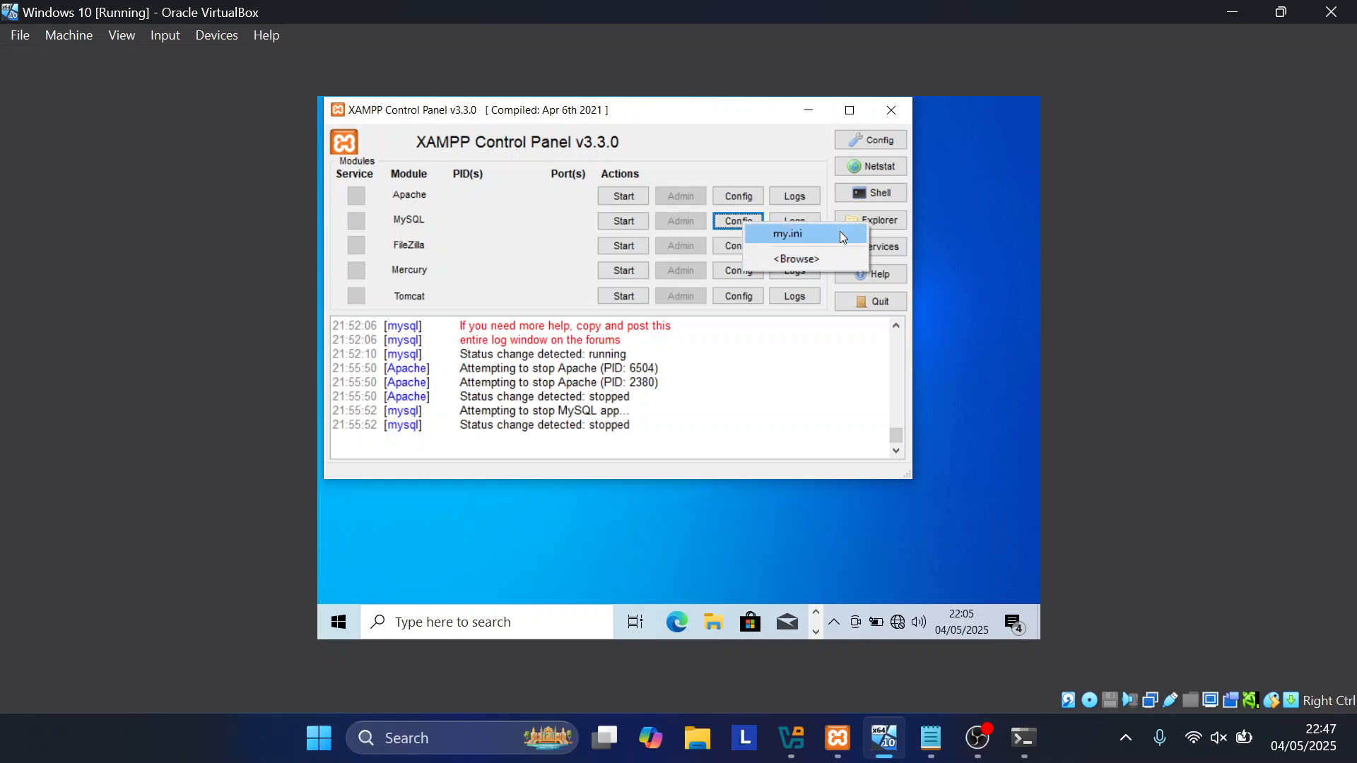
left_click(788, 234)
scroll(623, 291, "down", 5)
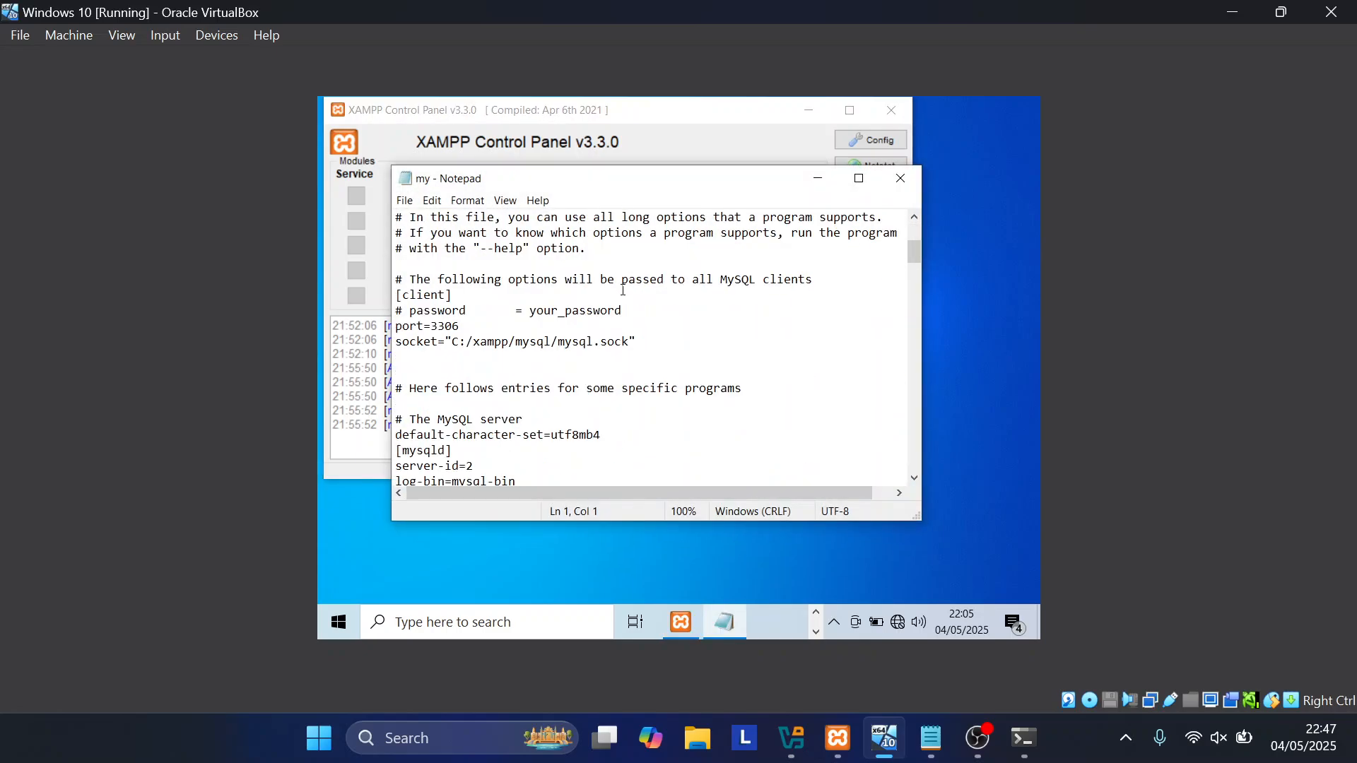
scroll(623, 290, "down", 2)
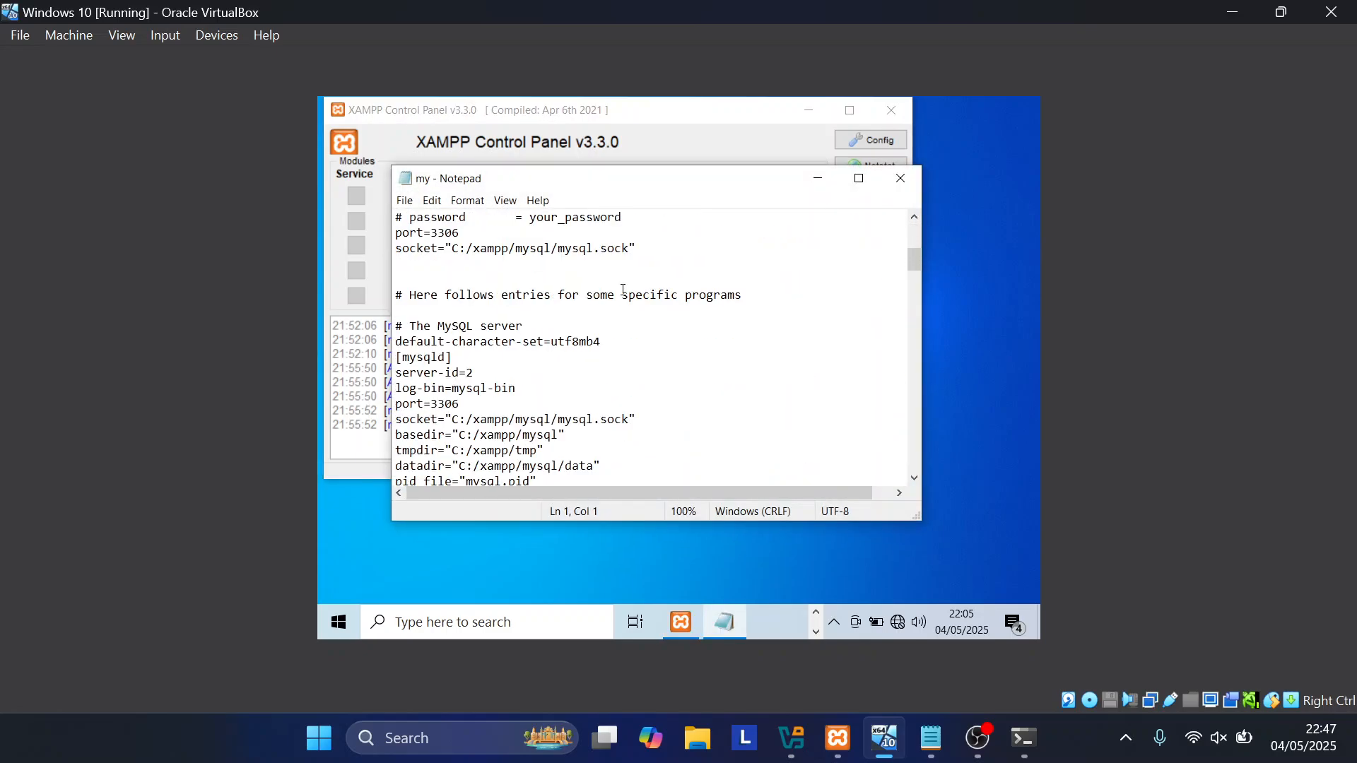
triple_click(487, 374)
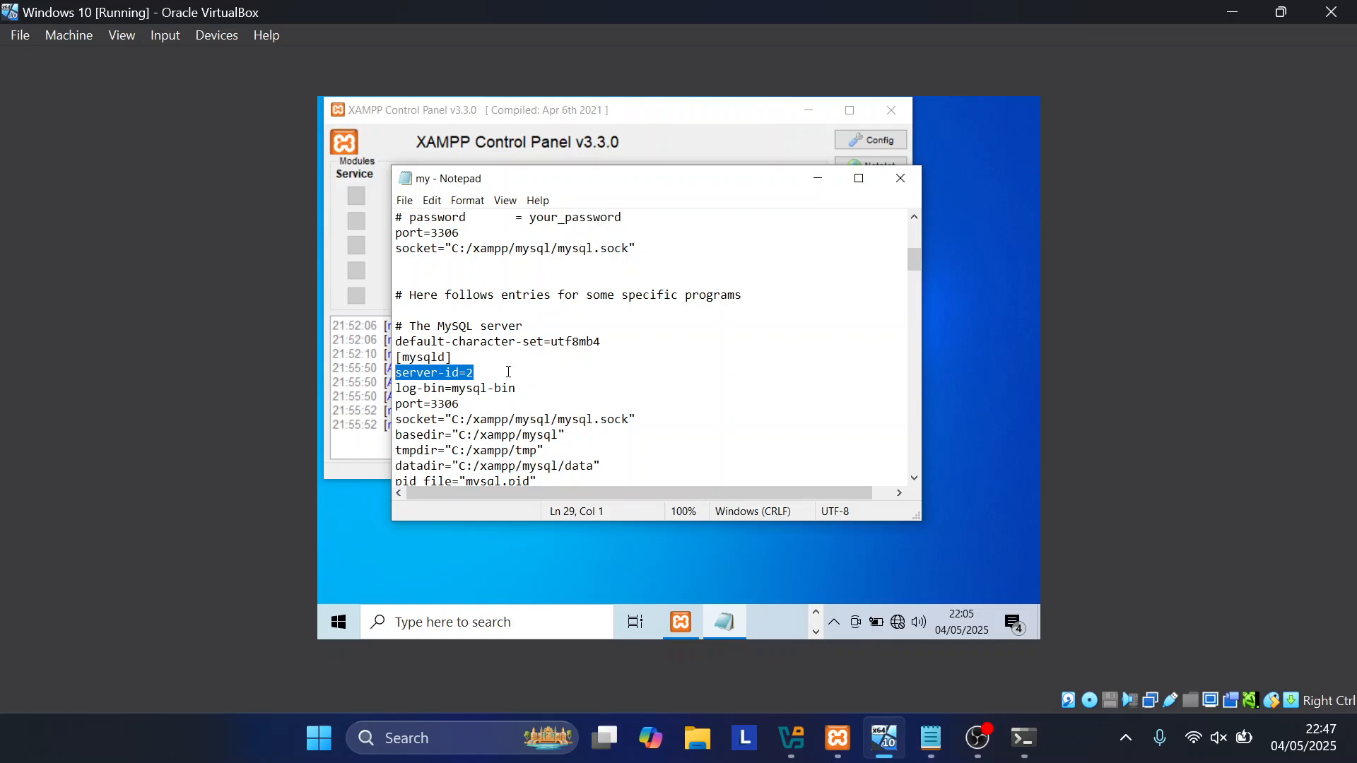
left_click(999, 506)
key("Control_R")
left_click(982, 738)
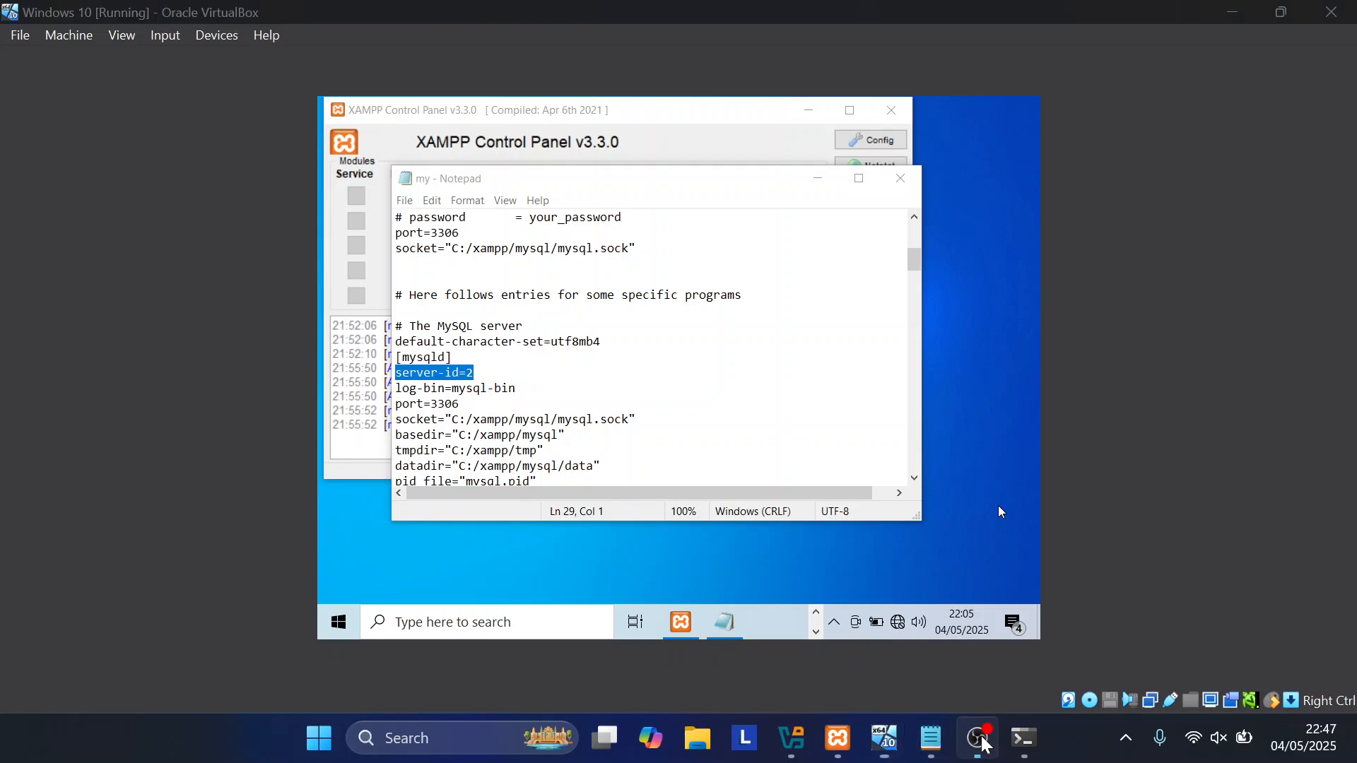
left_click(979, 738)
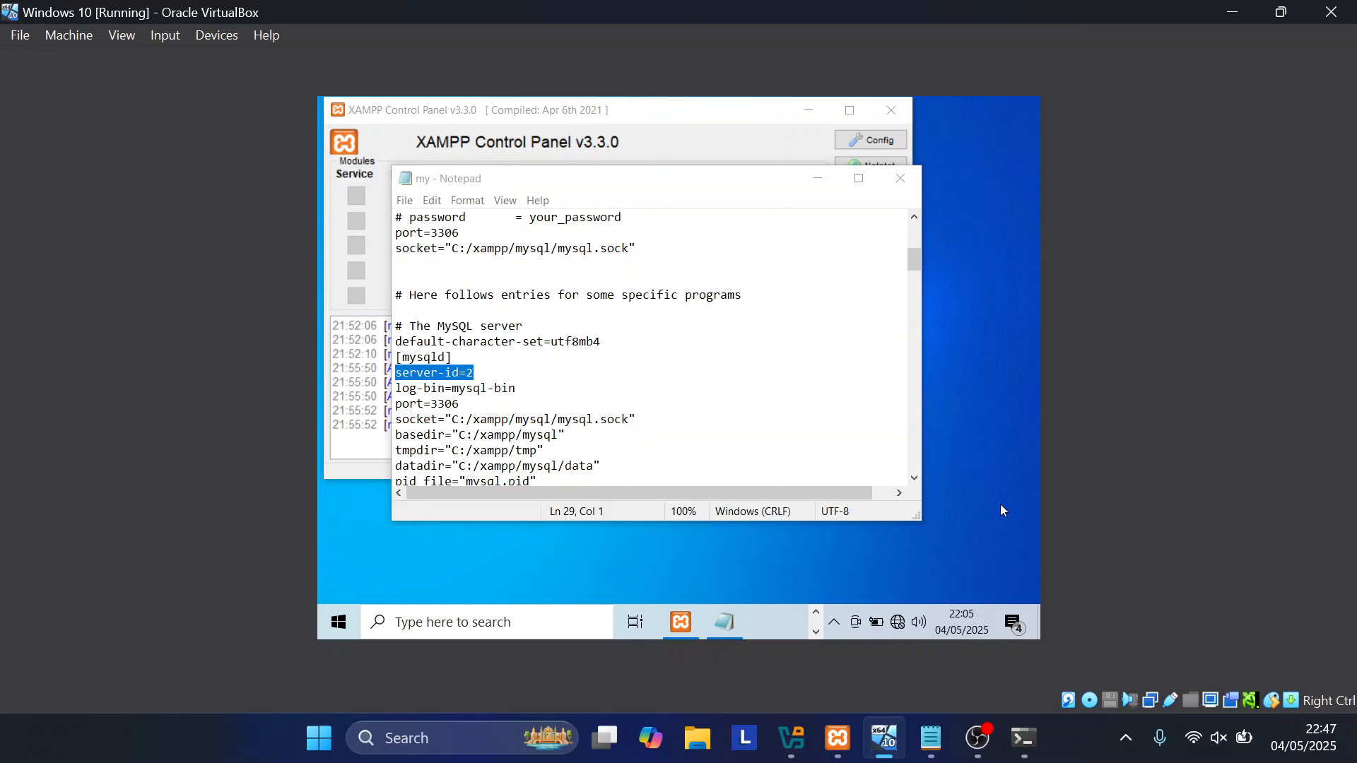
Step: Arrange the host's XAMPP Control Panel and the virtual machine side by side, and dismiss the guest's Start menu
key("super+Right")
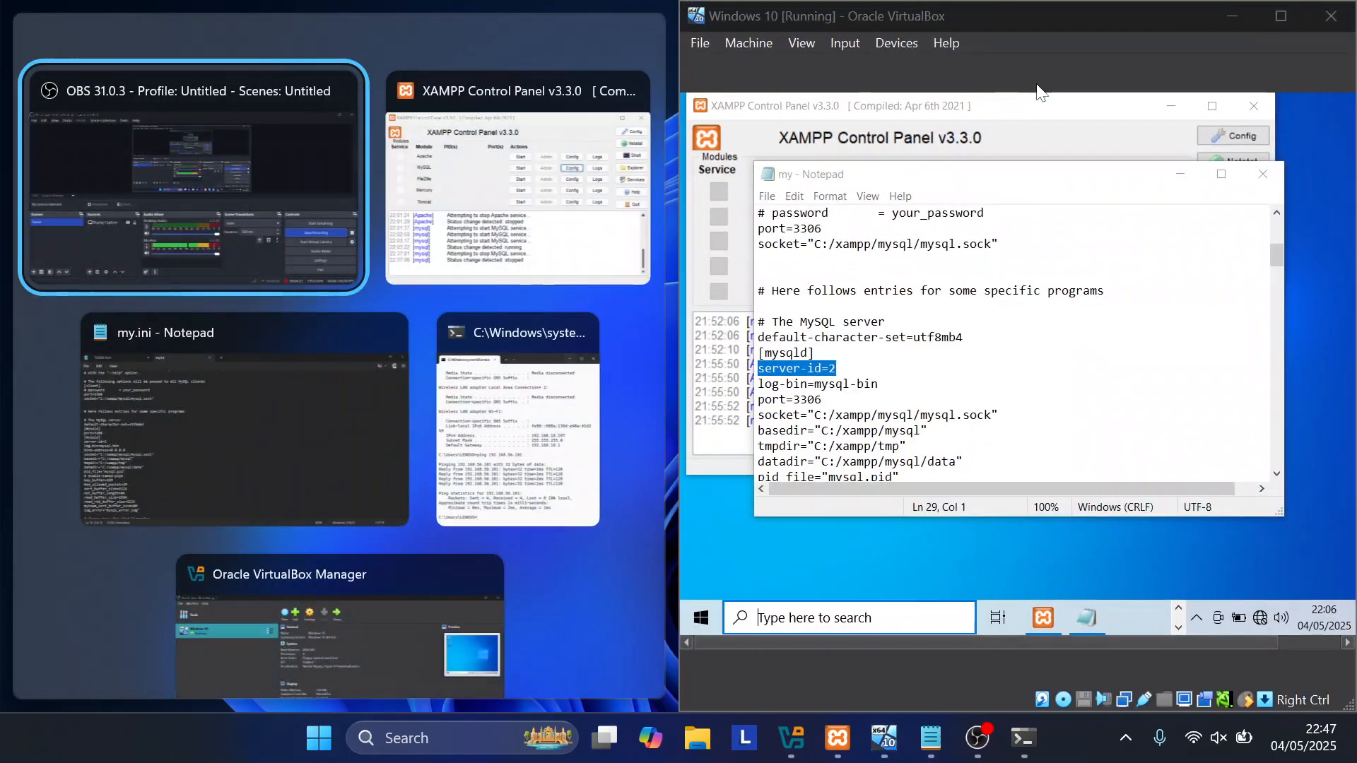
left_click(518, 177)
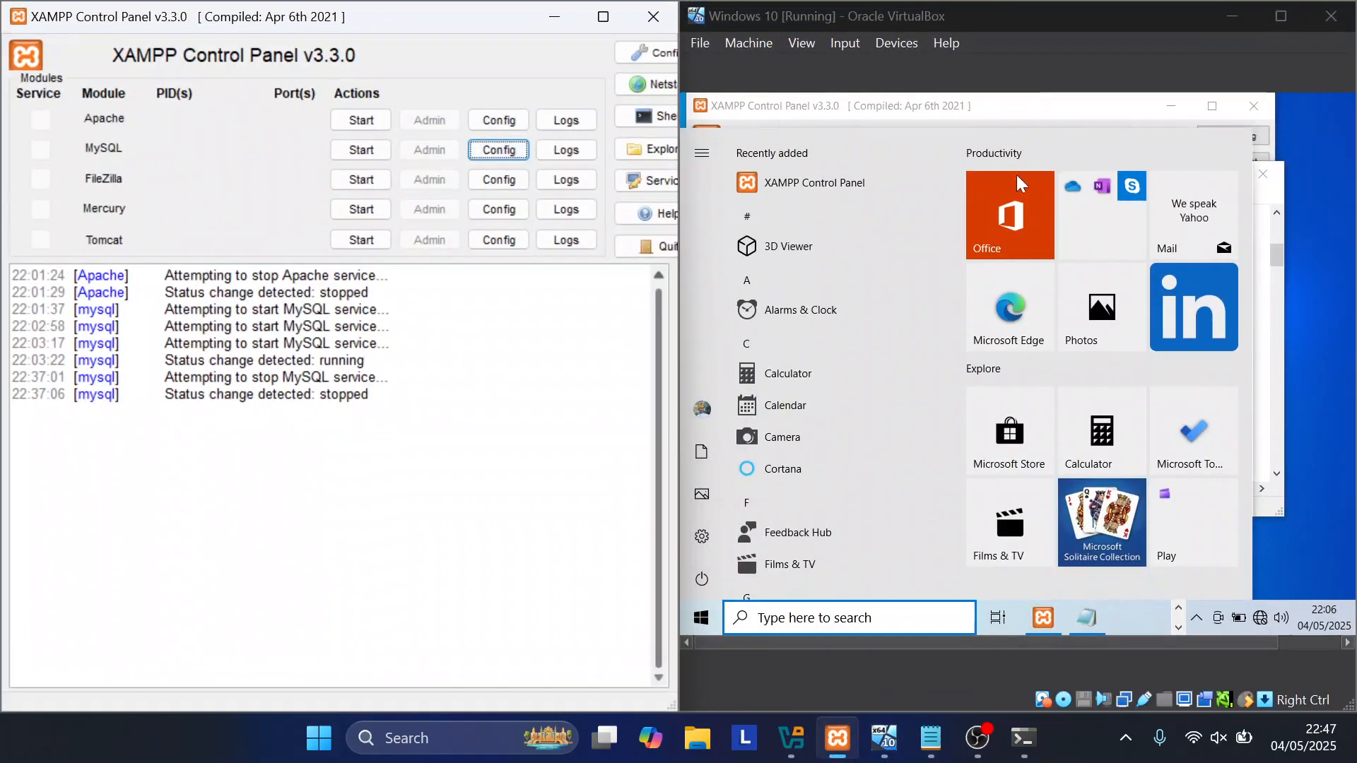
left_click(1309, 144)
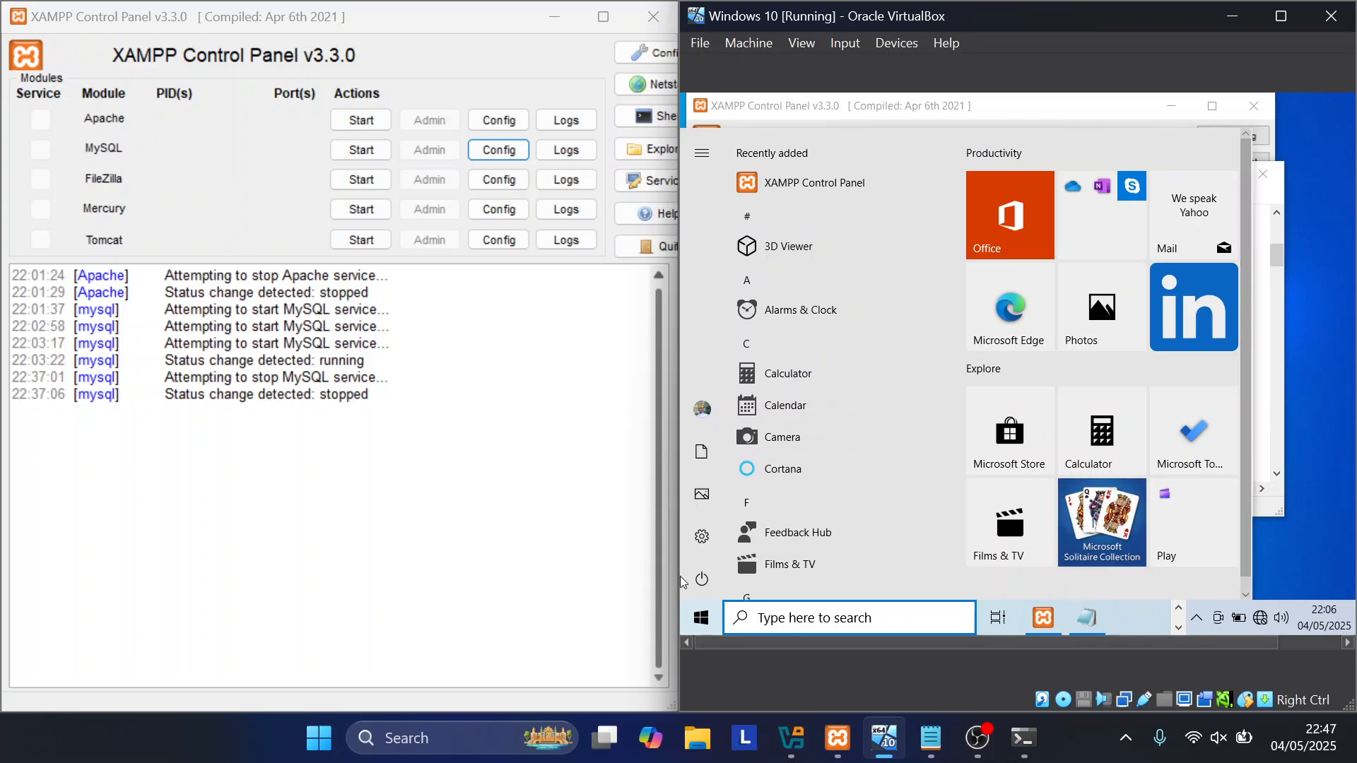
left_click(695, 612)
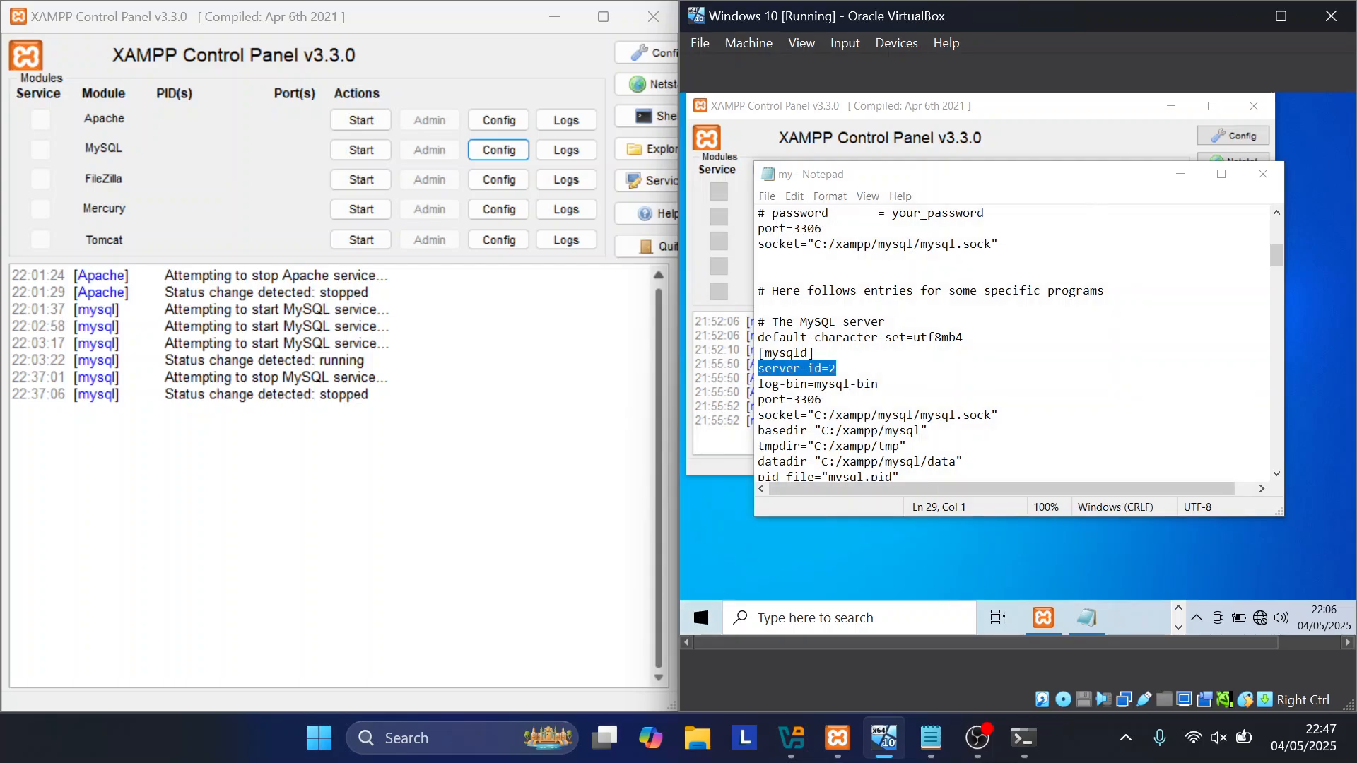
Step: Close the guest's my.ini, start MySQL from the guest's XAMPP Control Panel and minimize that panel
left_click(1263, 175)
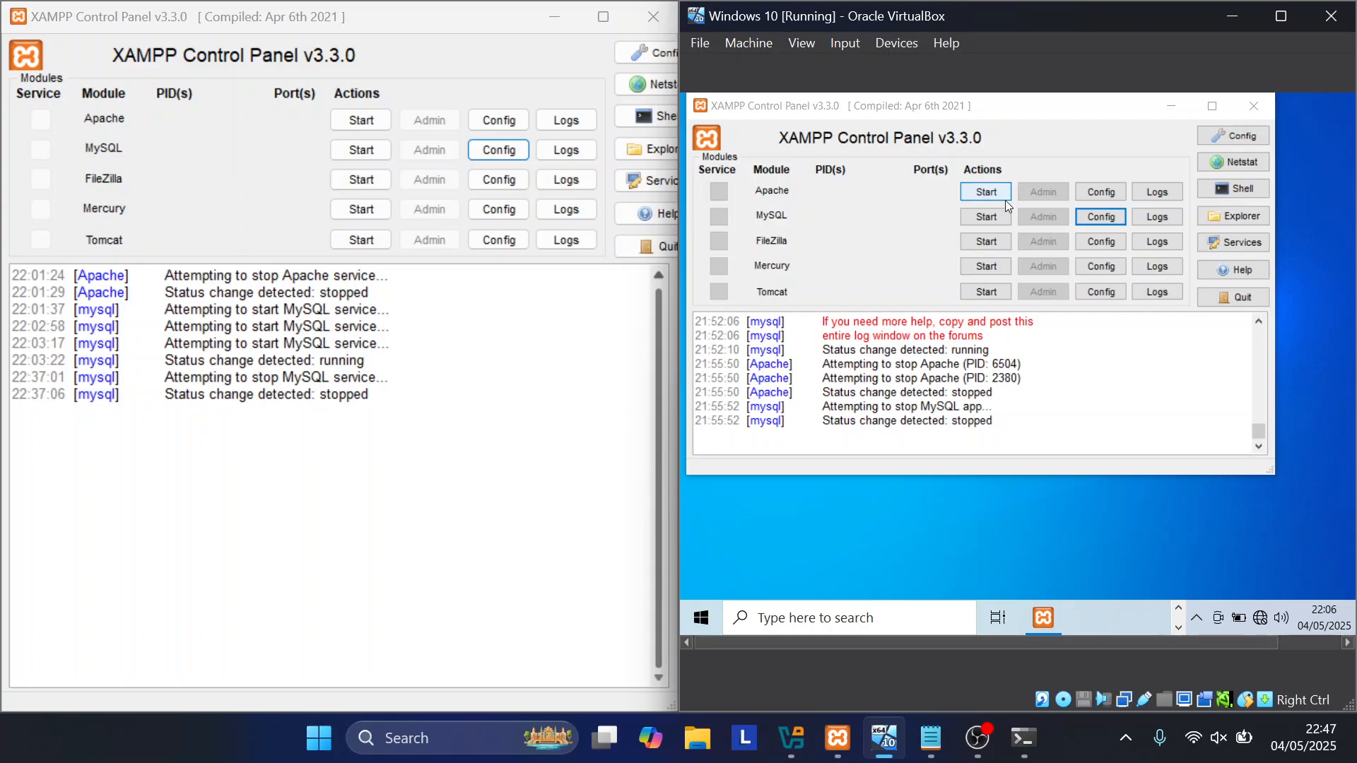
left_click(987, 215)
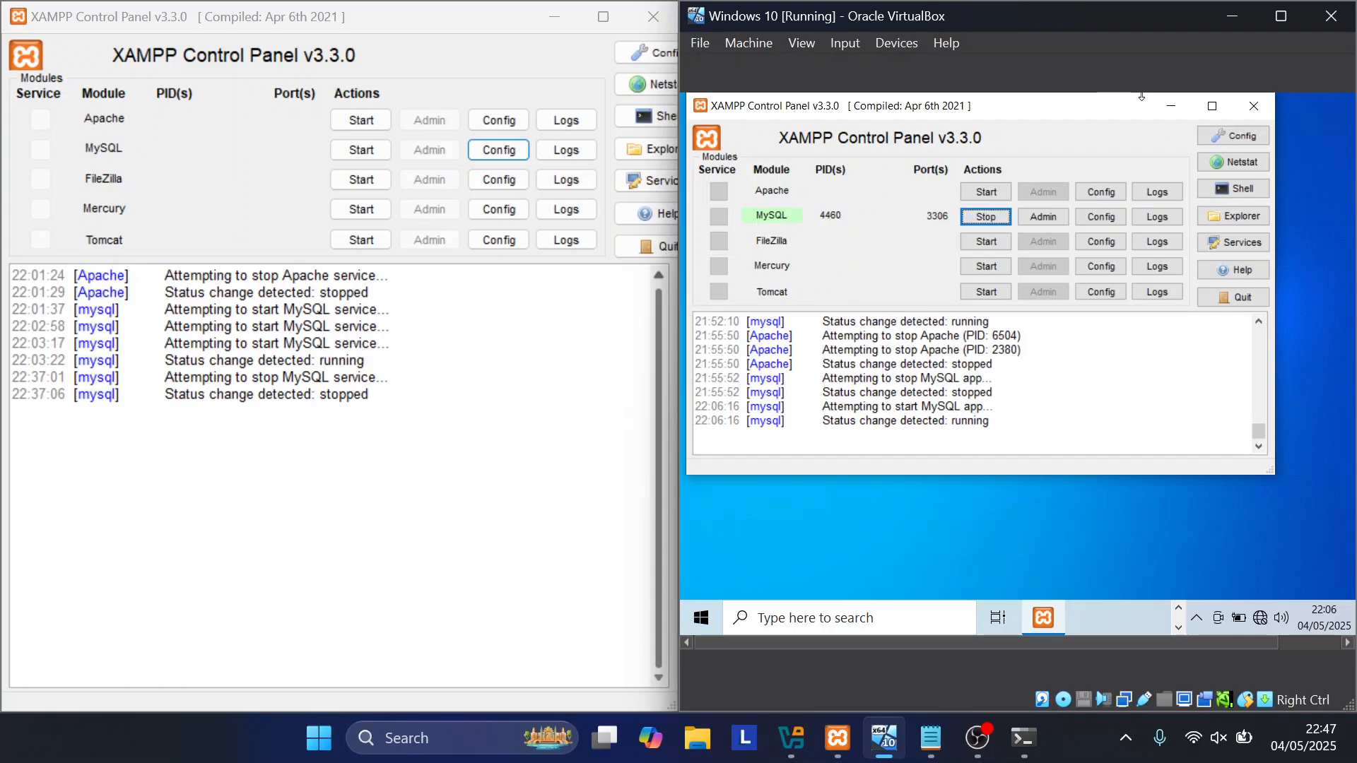
left_click(1166, 99)
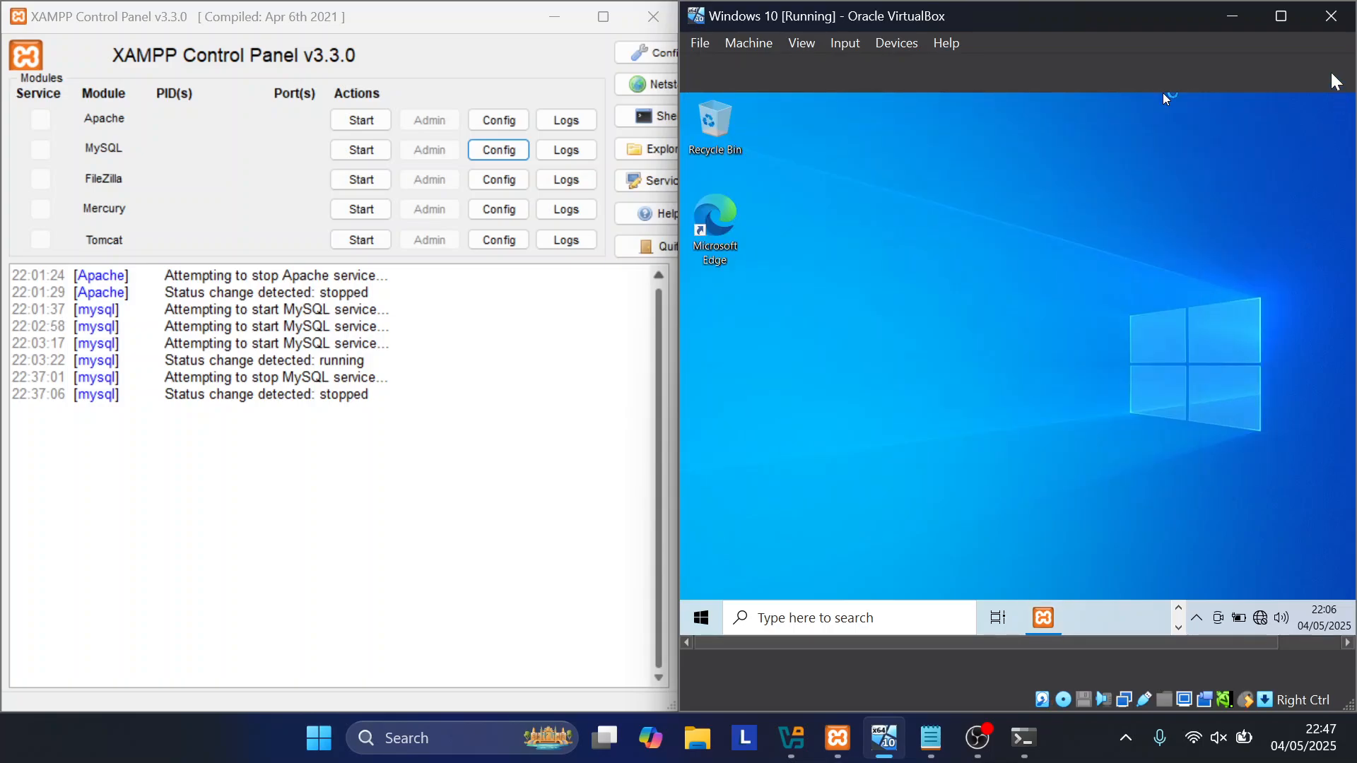
Step: Minimize the virtual machine and start MySQL from the host's XAMPP Control Panel
left_click(1232, 15)
left_click(357, 152)
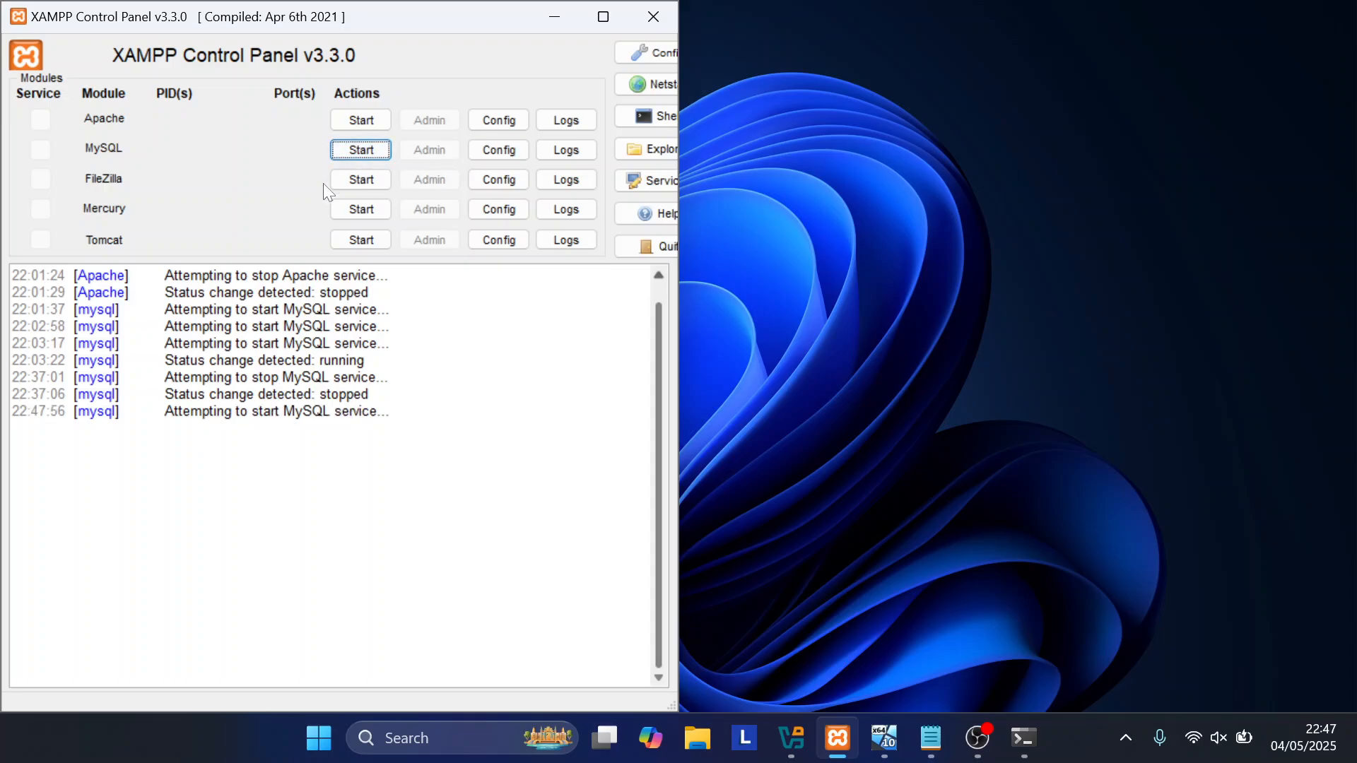
left_click(1018, 741)
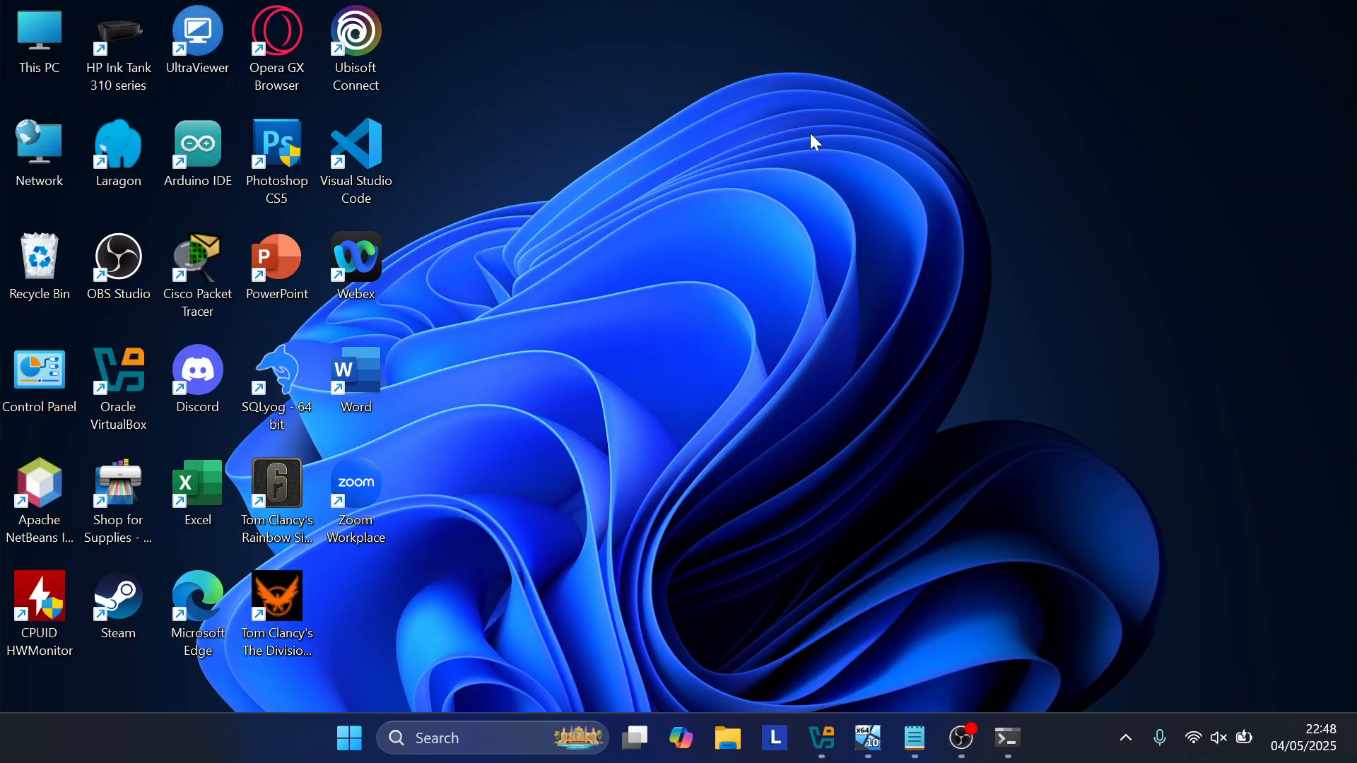
Step: Open a Command Prompt on the host and change to the C:\xampp\mysql\bin directory
key("super+r")
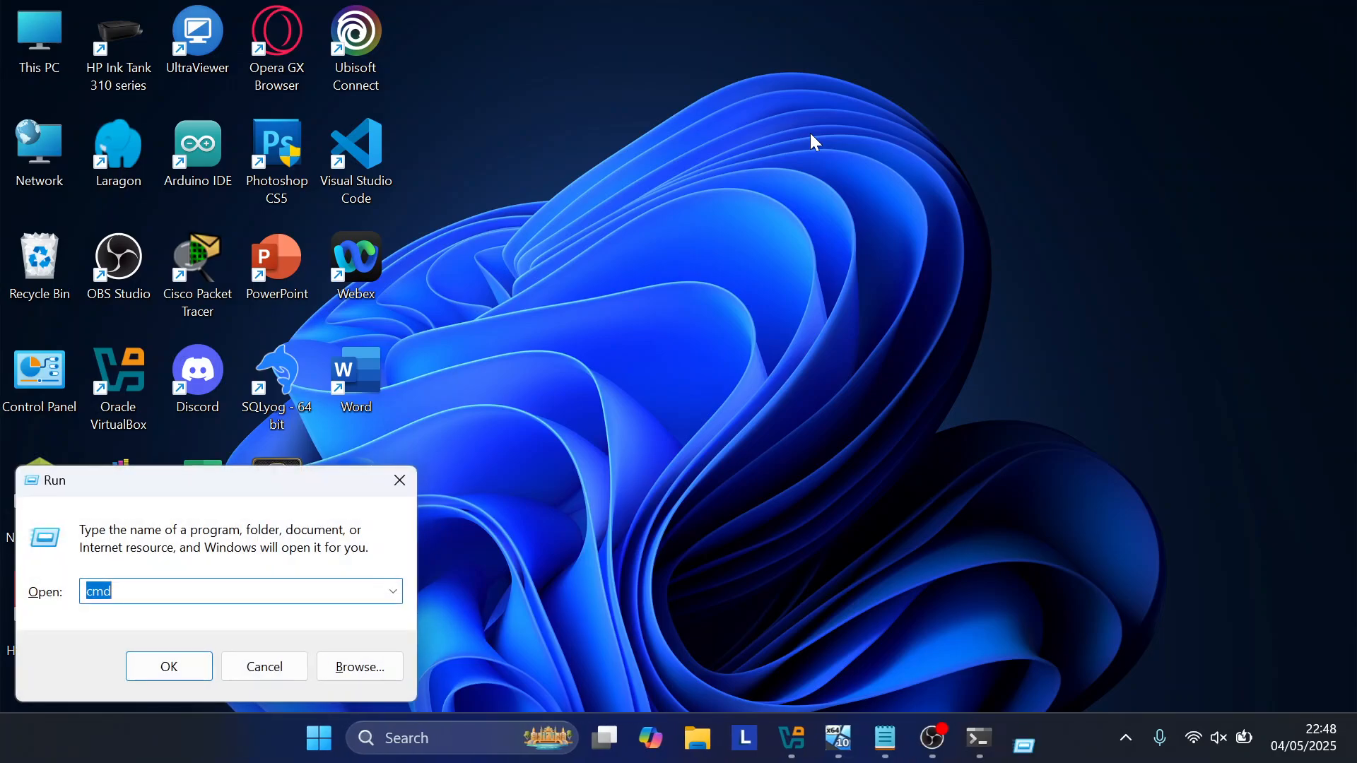
key("Return")
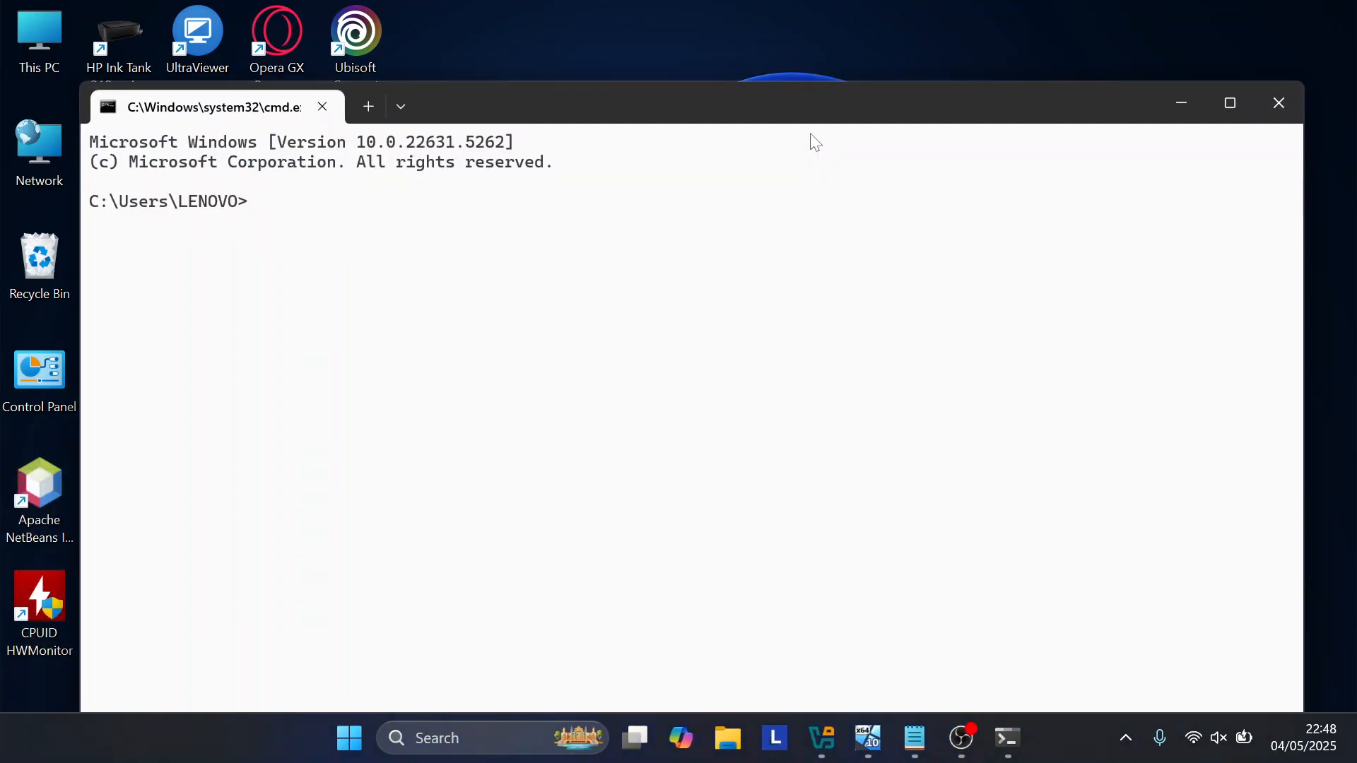
type("cd C")
type(":\\mysq")
key("BackSpace")
key("BackSpace")
key("BackSpace")
key("BackSpace")
type("xa,mpp\\mysql")
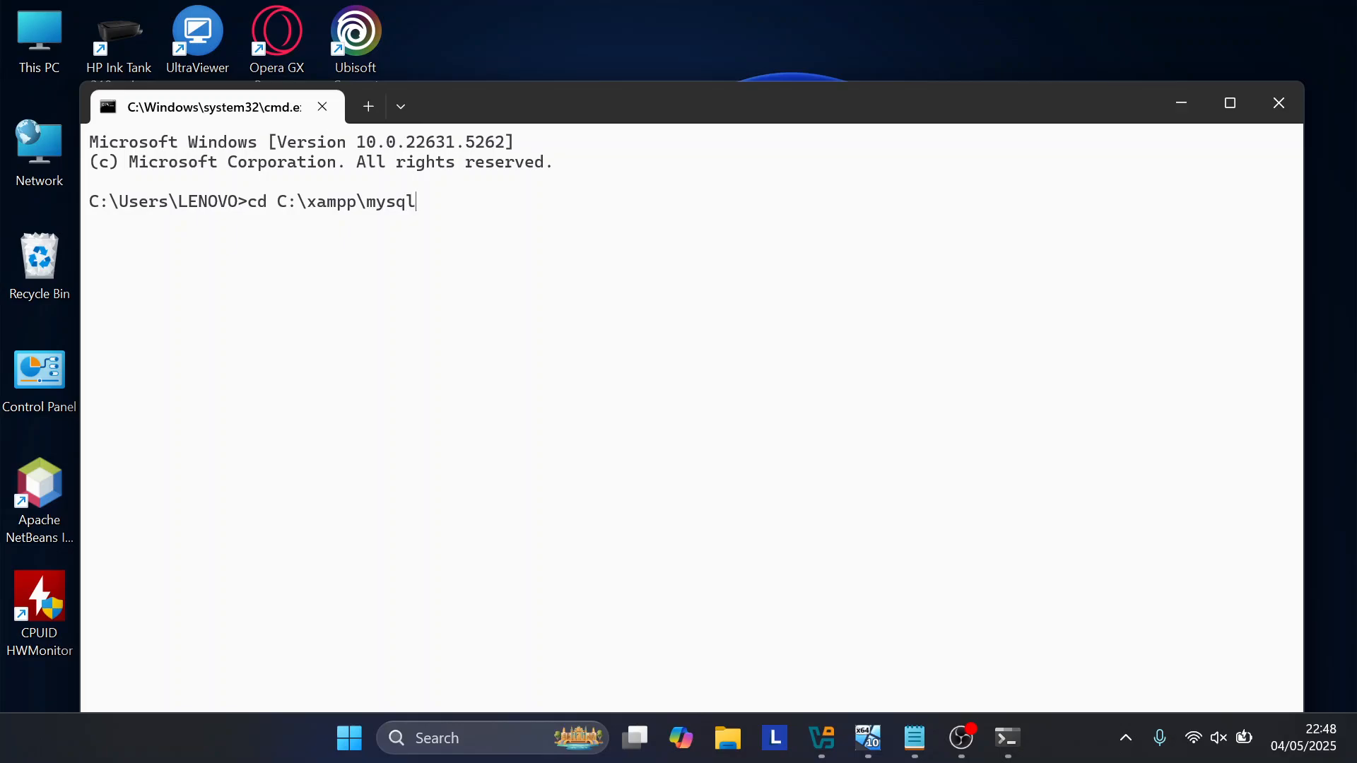
type("\\bin")
key("BackSpace")
type("n")
key("Return")
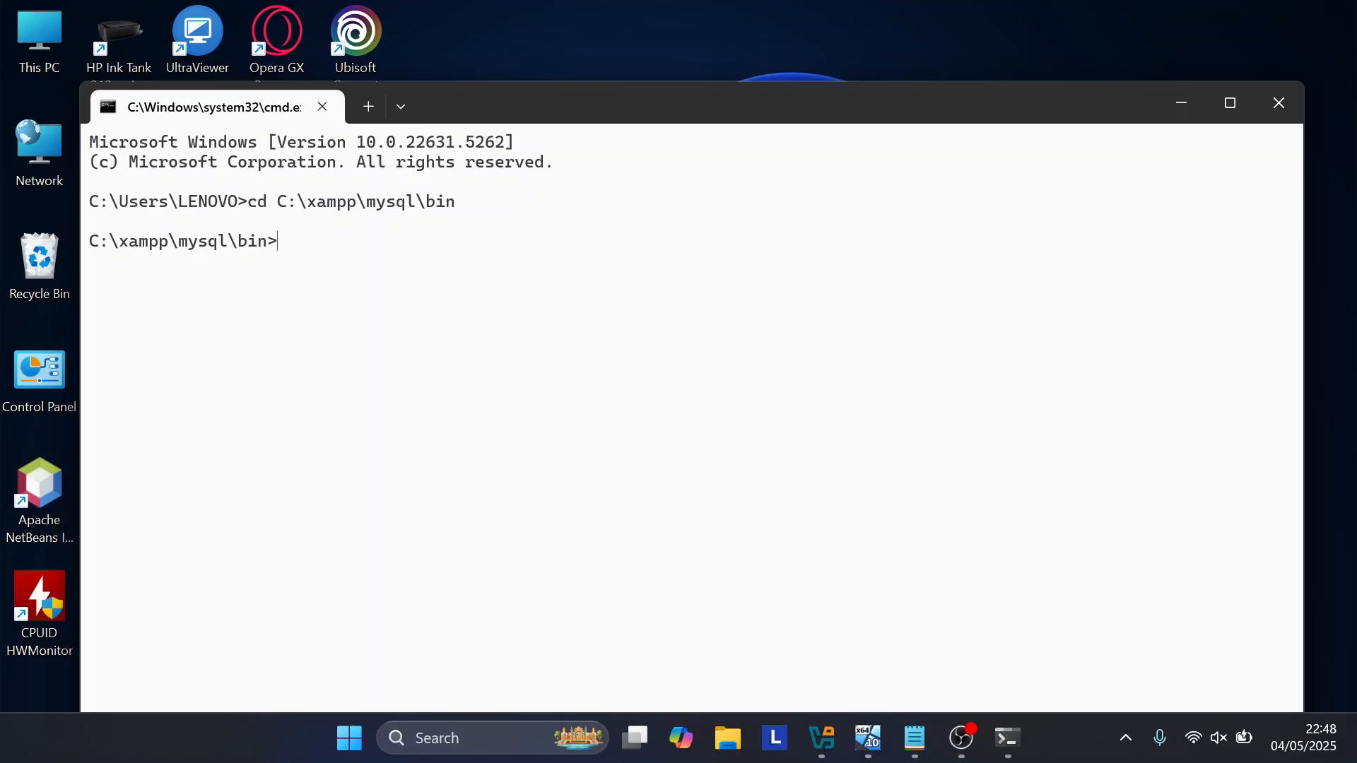
Step: Log in to MySQL as root on the host and arrange the terminal side by side with the virtual machine
type("mysql -u root")
key("Return")
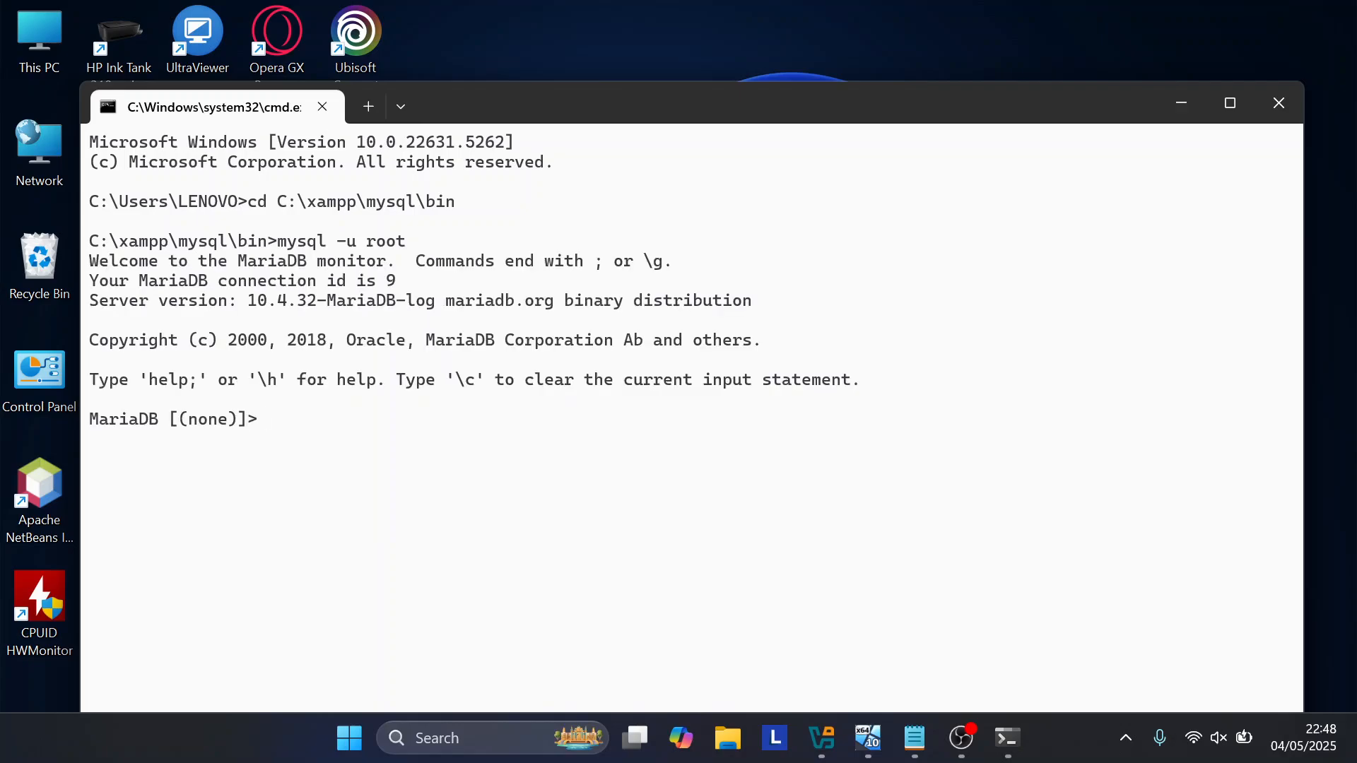
key("super+Left")
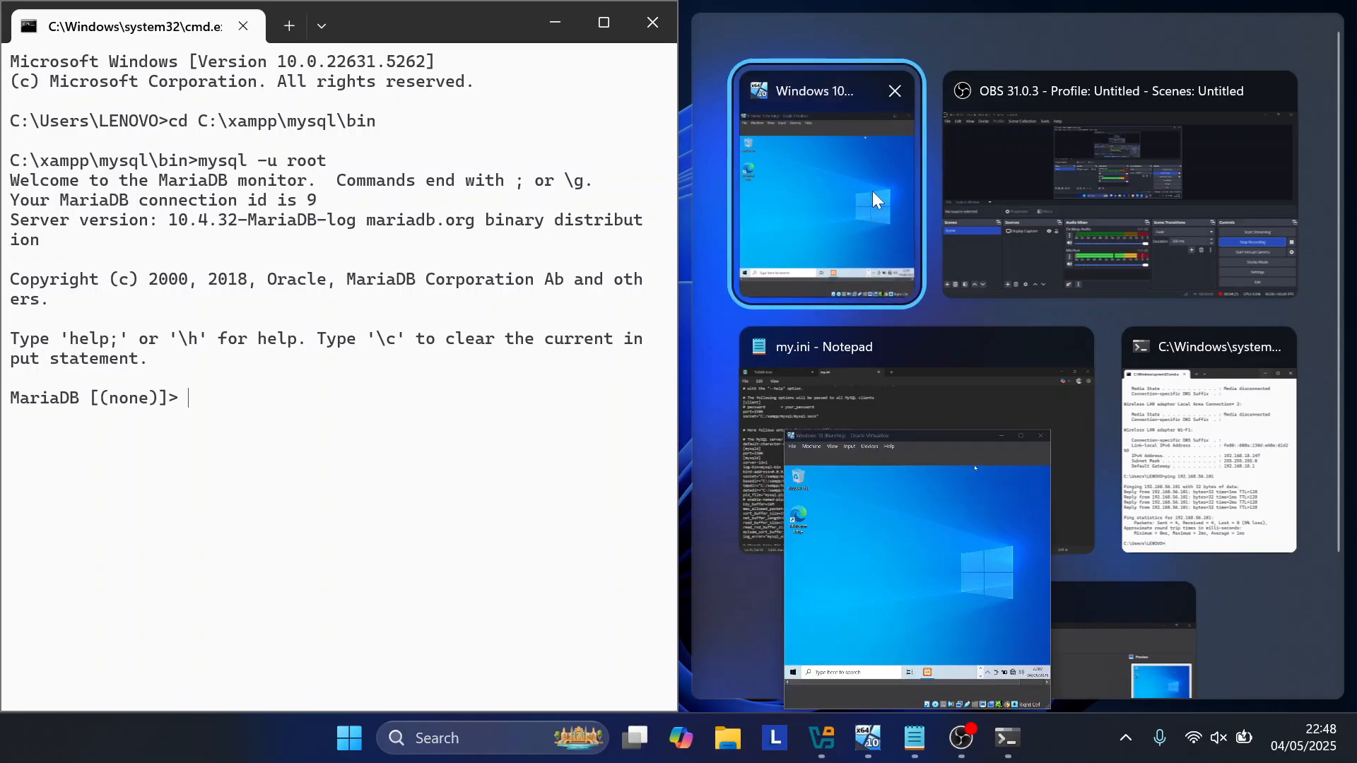
left_click(873, 191)
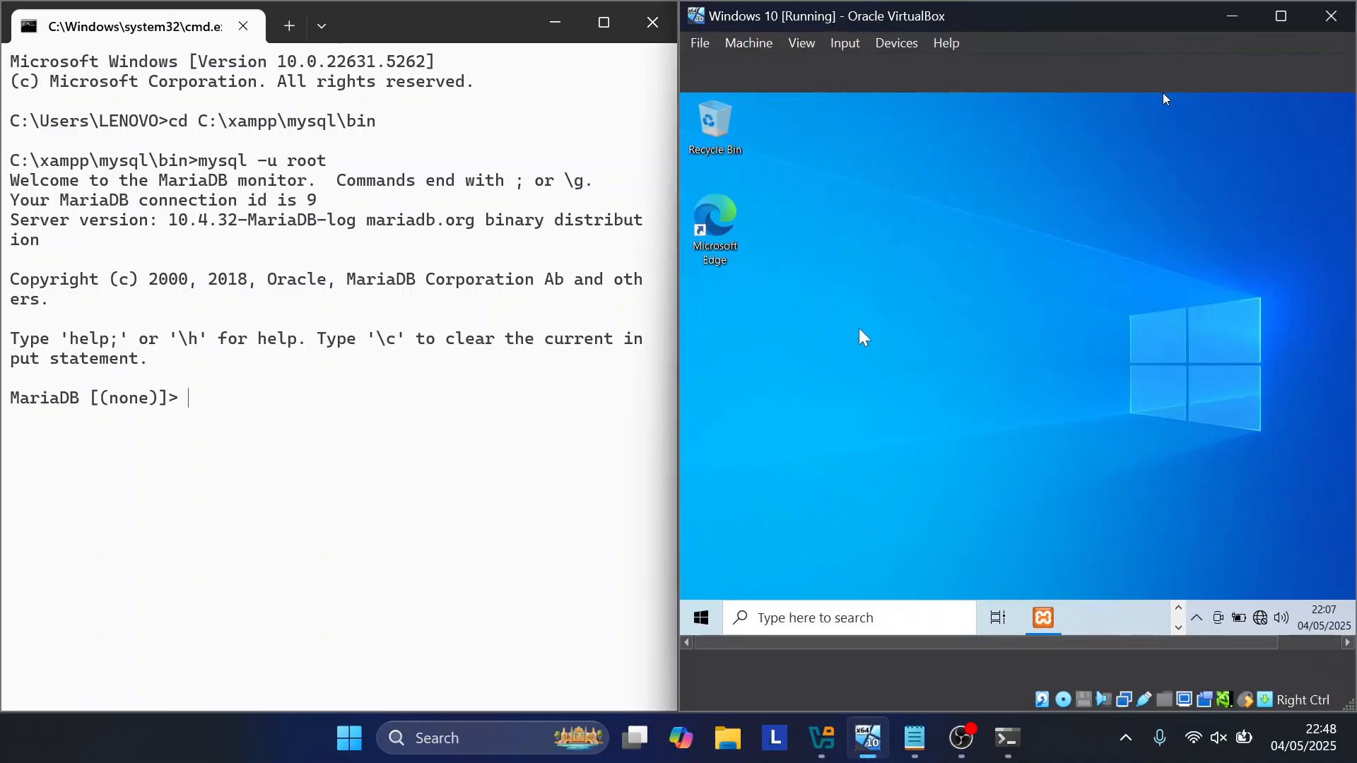
Step: Open a Command Prompt in the Windows 10 guest and maximize its window
left_click(699, 620)
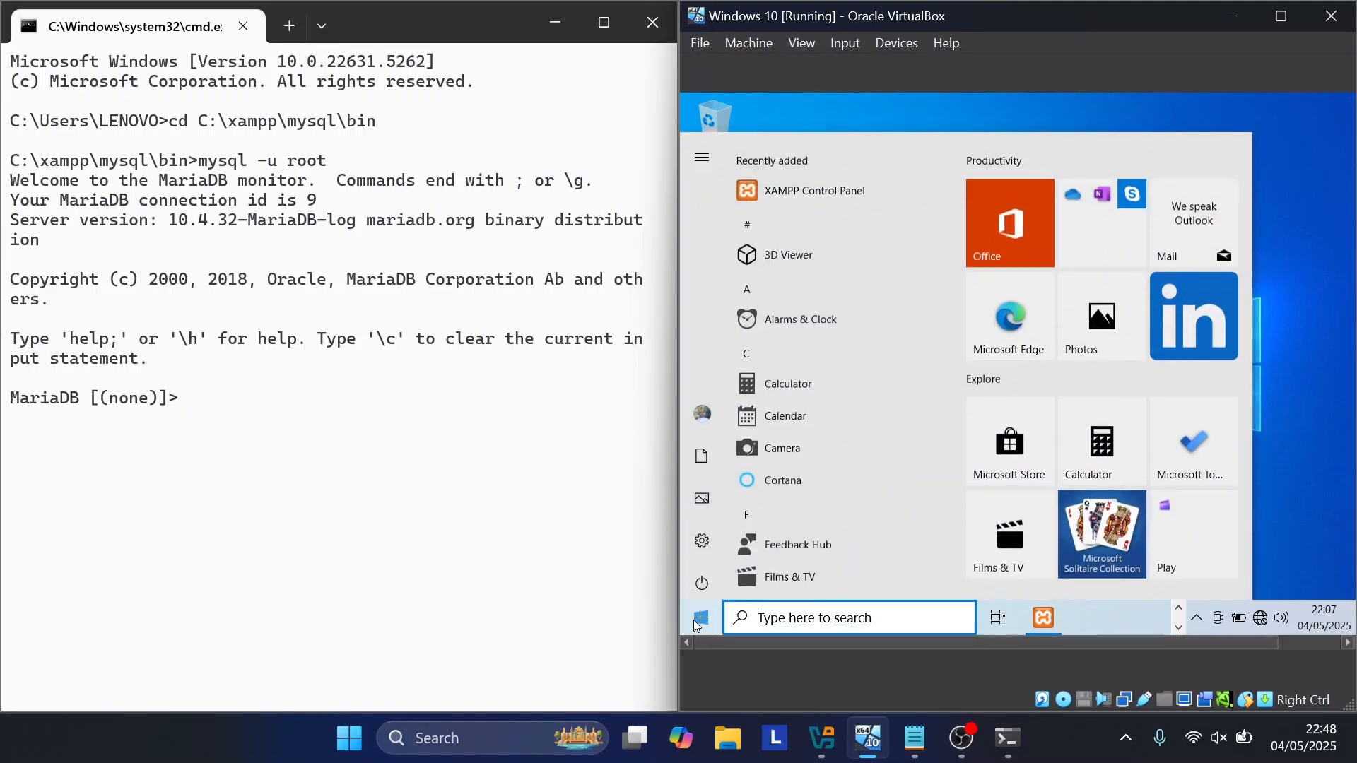
type("cmd")
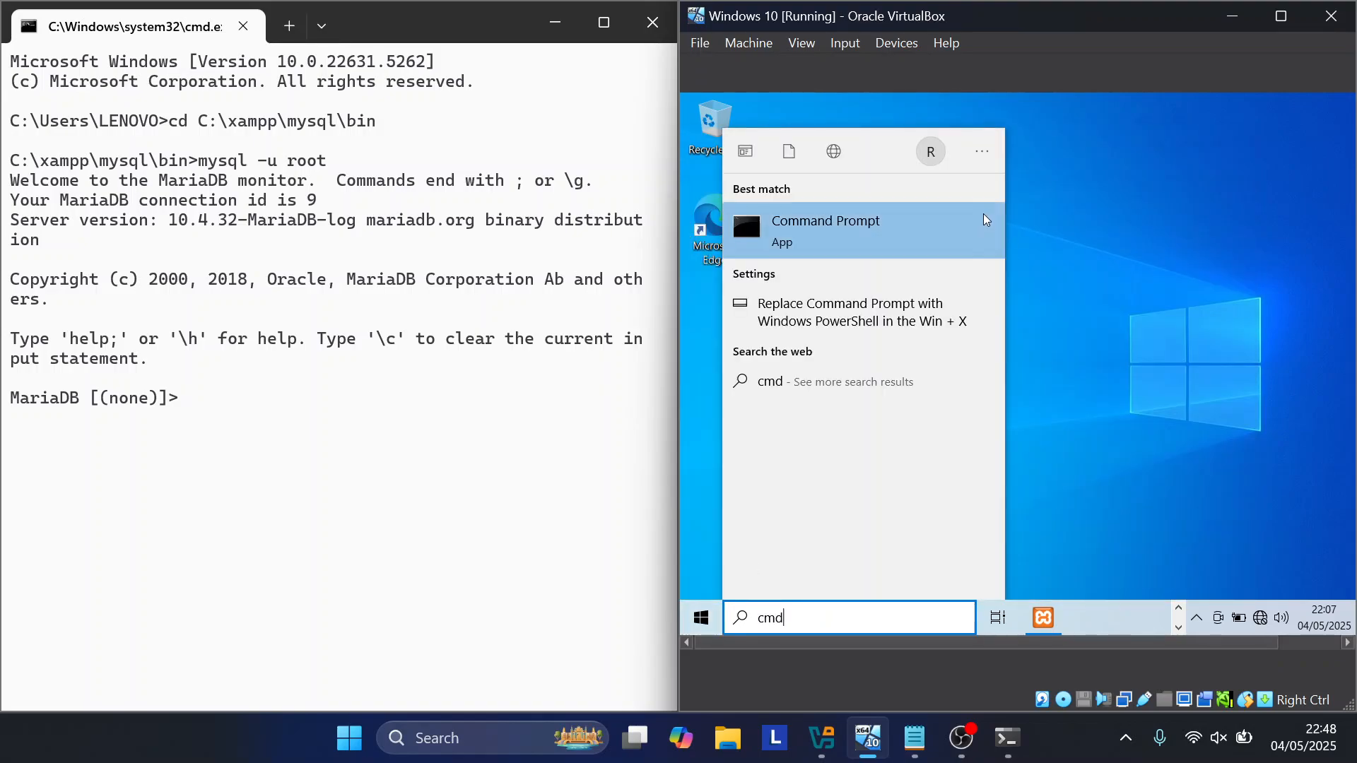
left_click(918, 233)
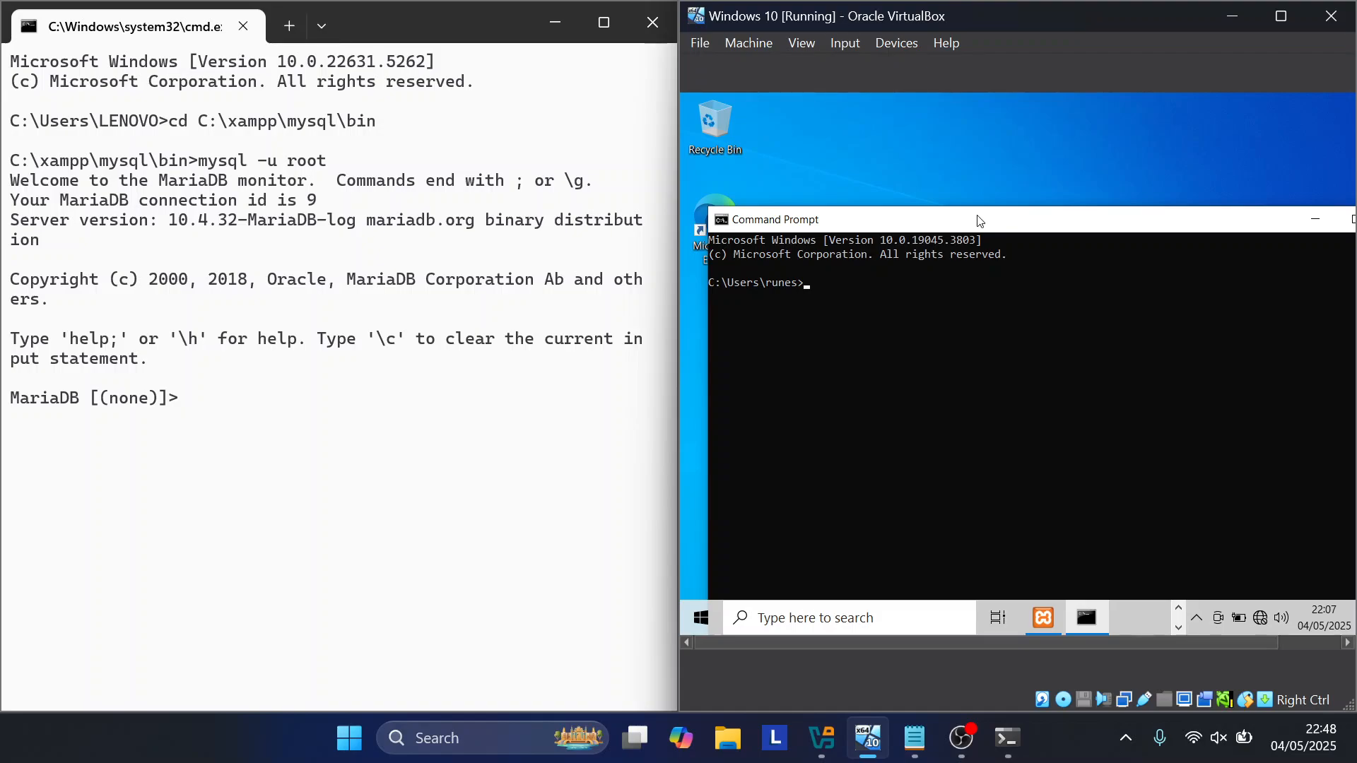
left_click_drag(980, 221, 962, 152)
double_click(1261, 151)
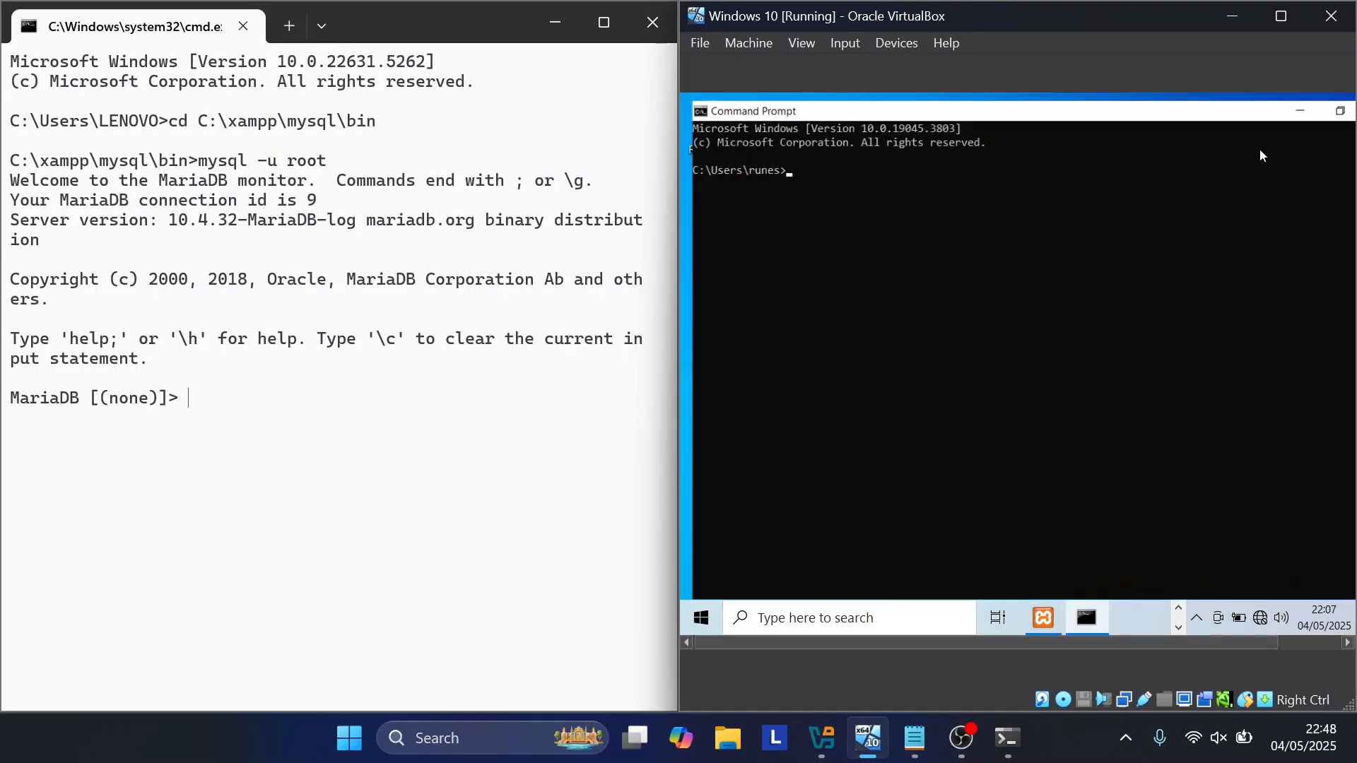
Step: In the guest, change to C:\xampp\mysql\bin and log in to MySQL as root
type("cd C")
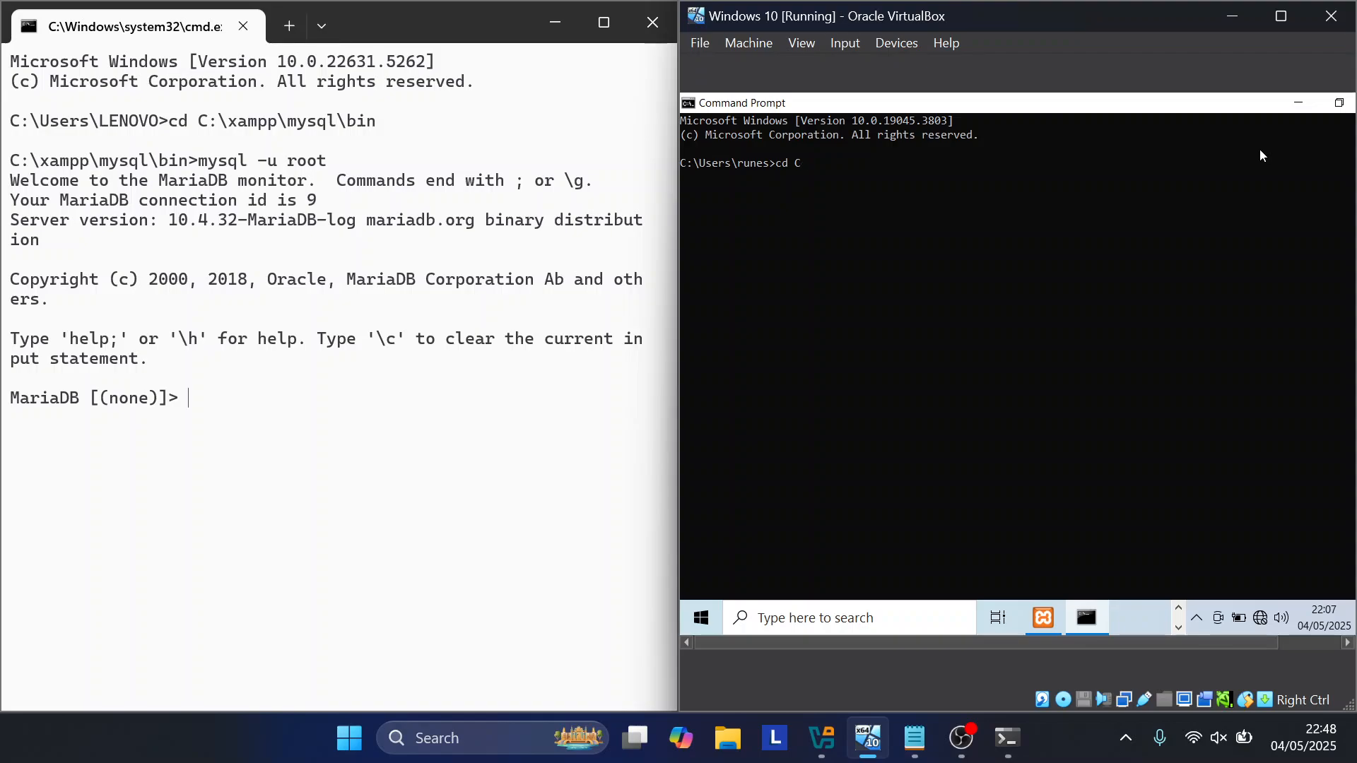
type(":\\xampp\\mysql\\bin")
key("Return")
type("mysql ")
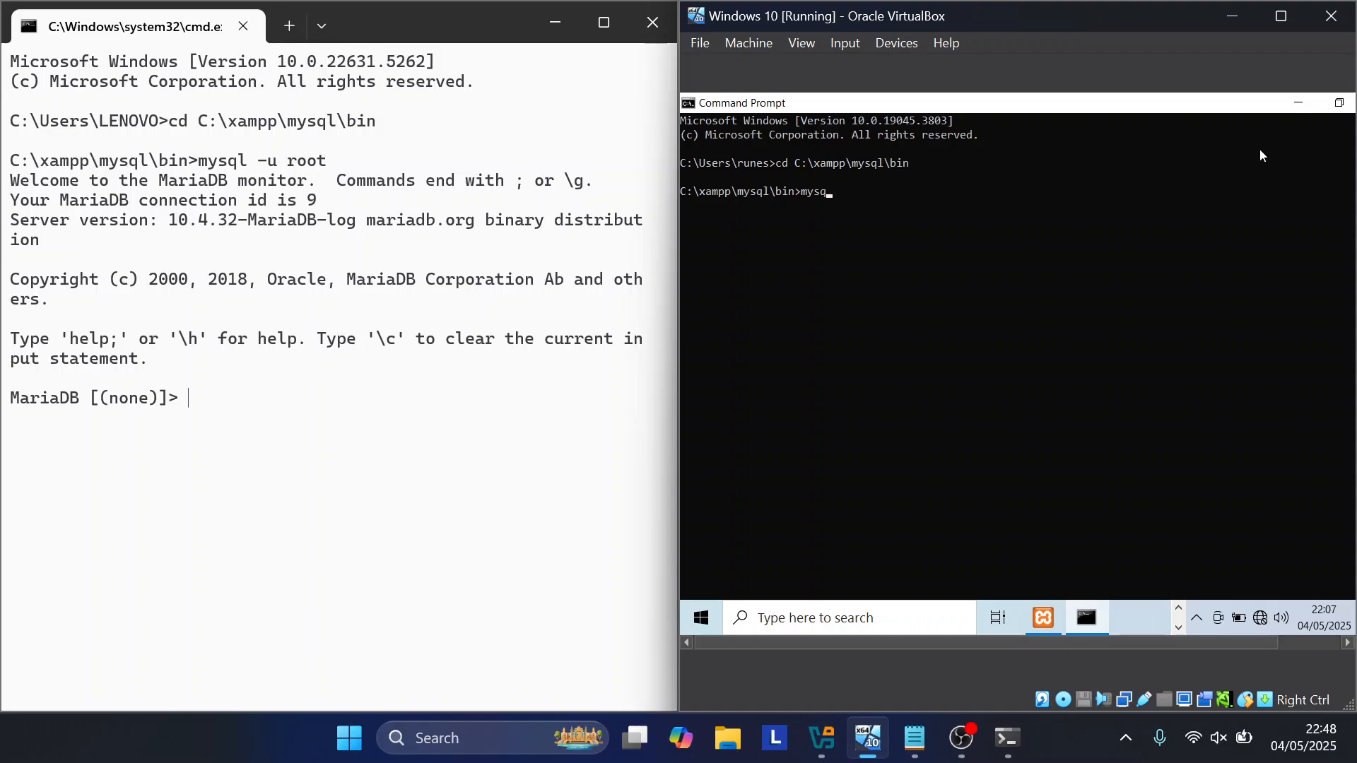
type("-u root")
key("Return")
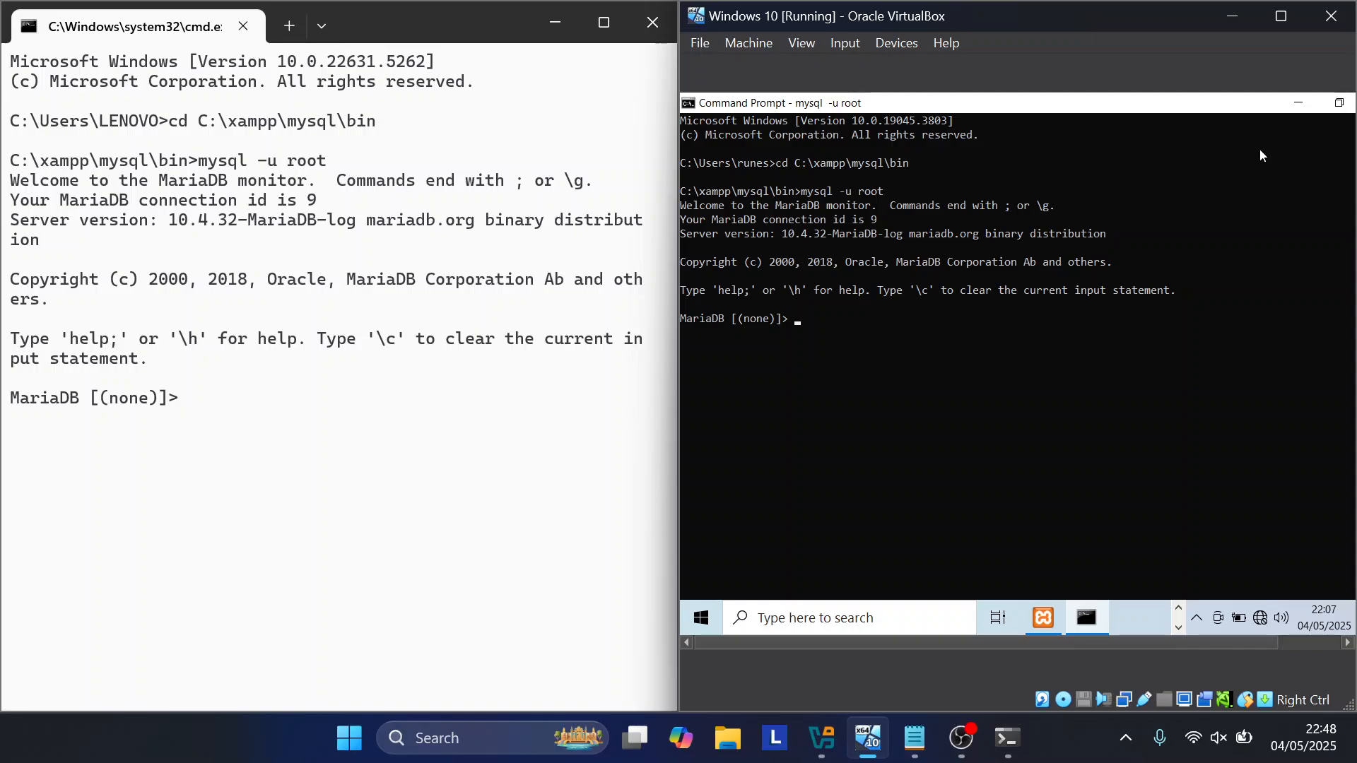
Step: List the host's MySQL accounts with select user,host from mysql.user;
left_click(803, 389)
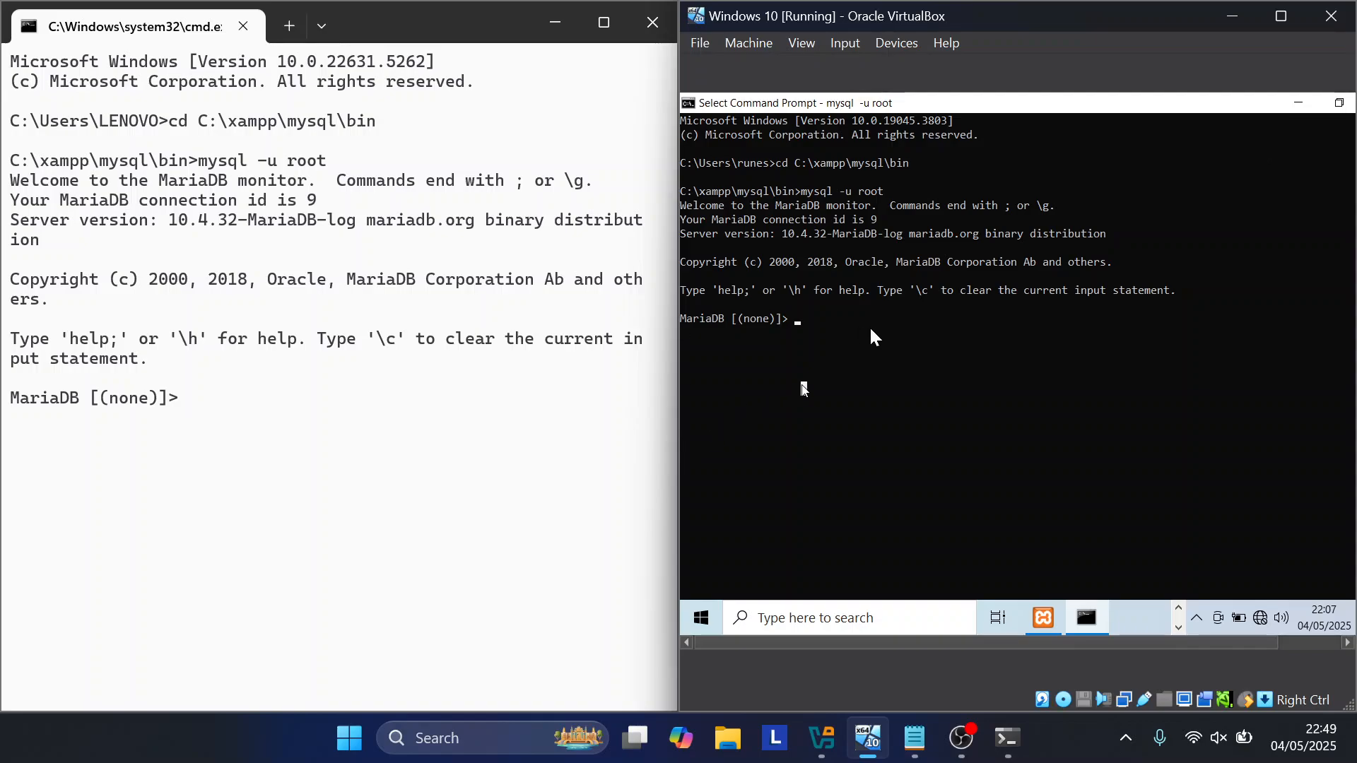
left_click(249, 375)
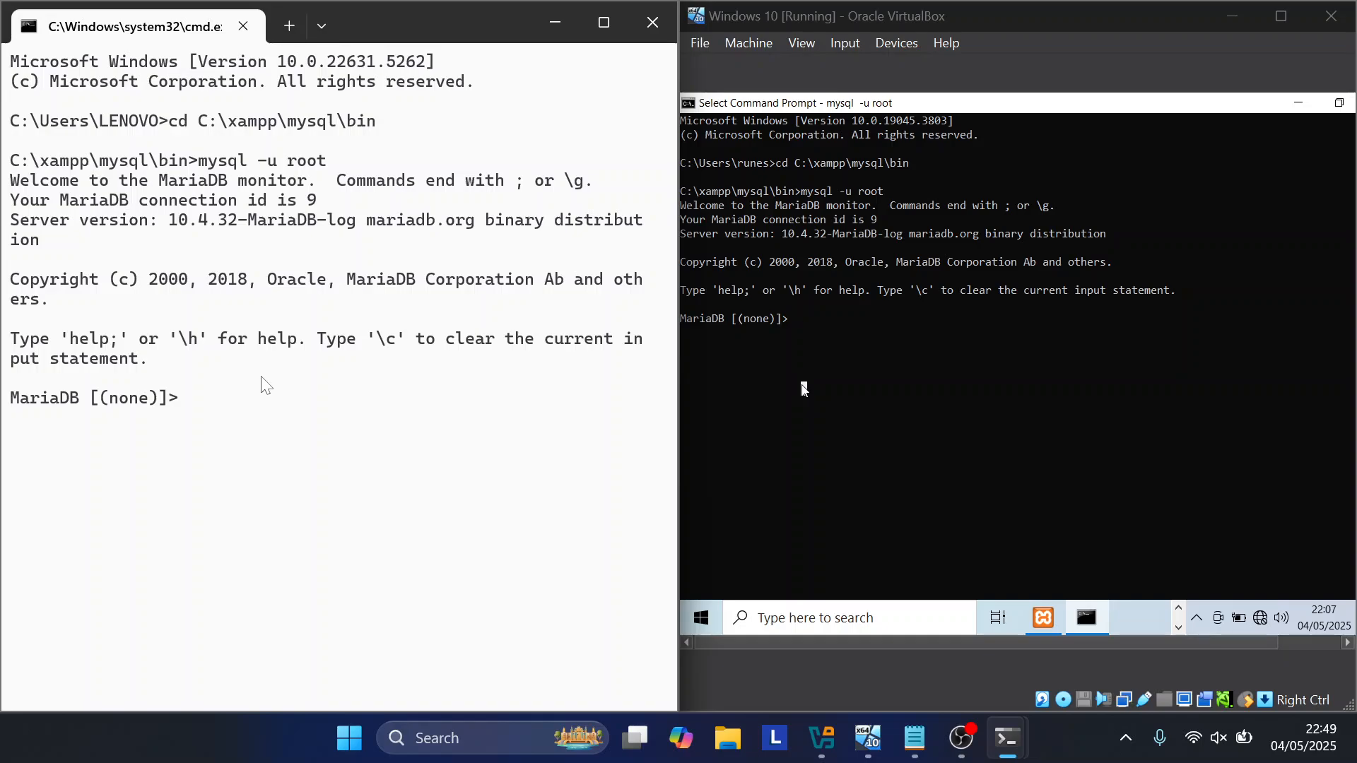
type("select user,host from mysql")
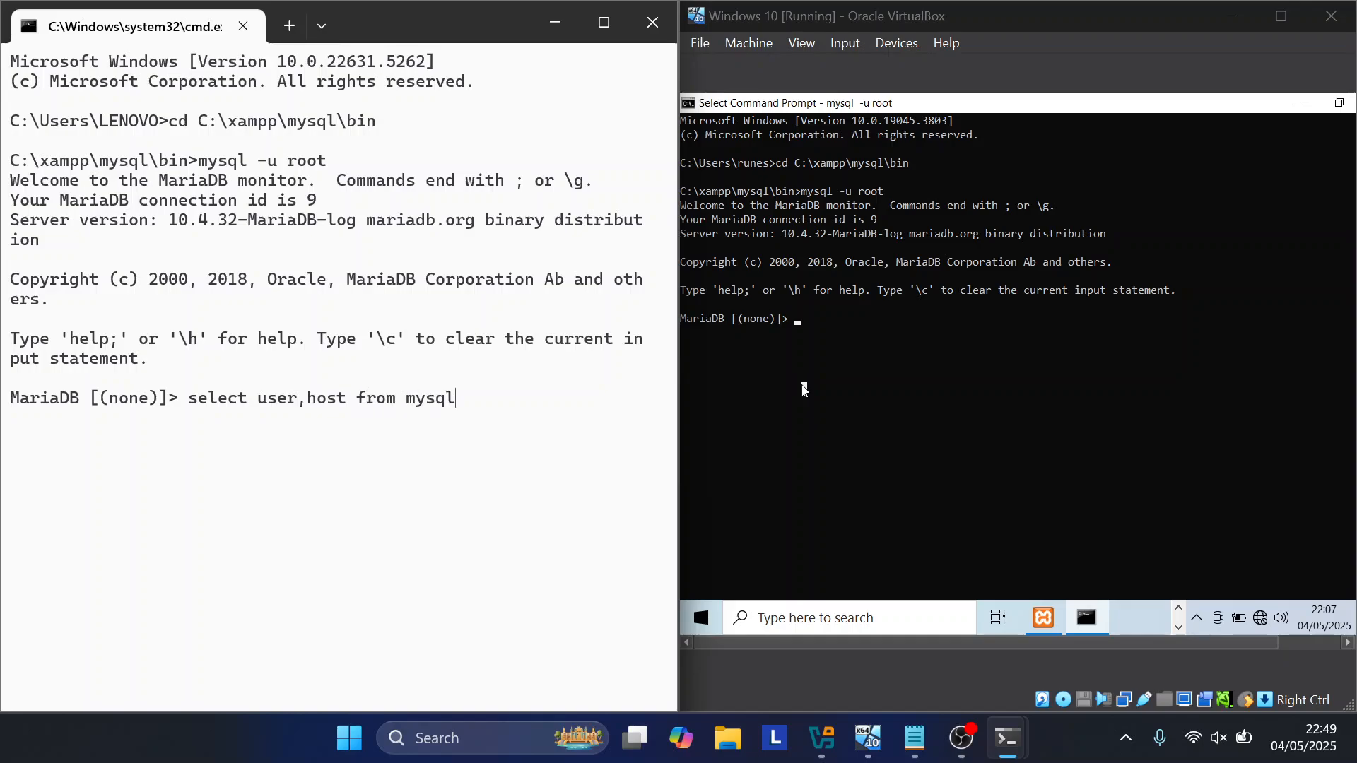
type(".user;")
key("Return")
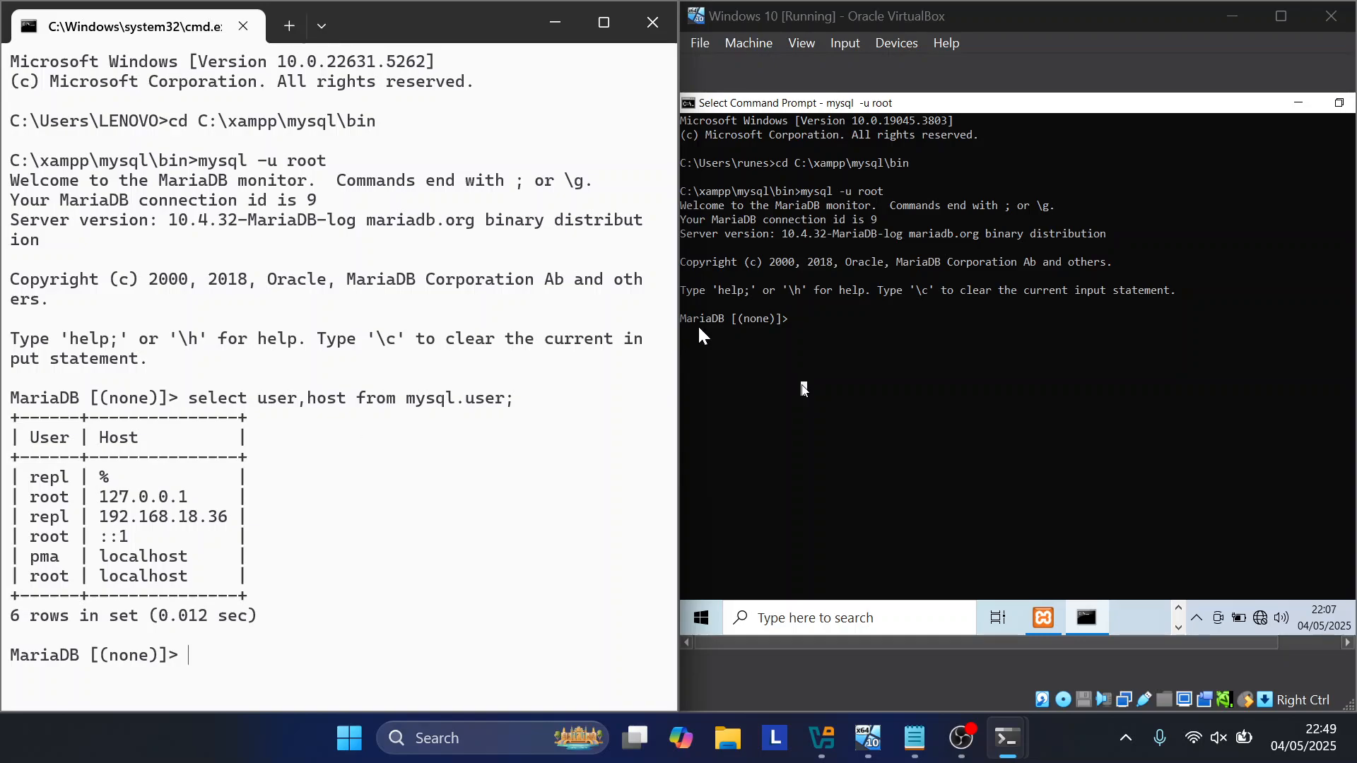
Step: List the guest's MySQL accounts with select user, host from mysql.user;
left_click(792, 326)
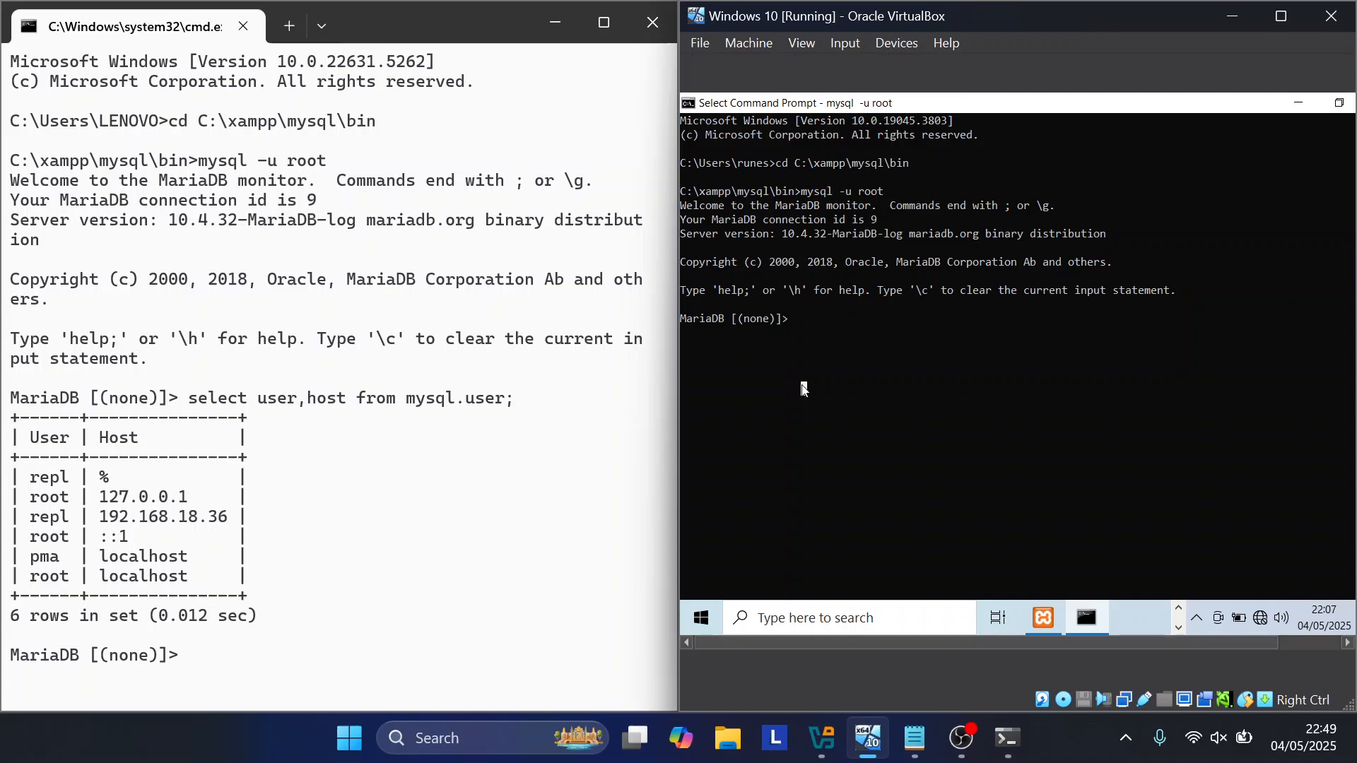
key("Escape")
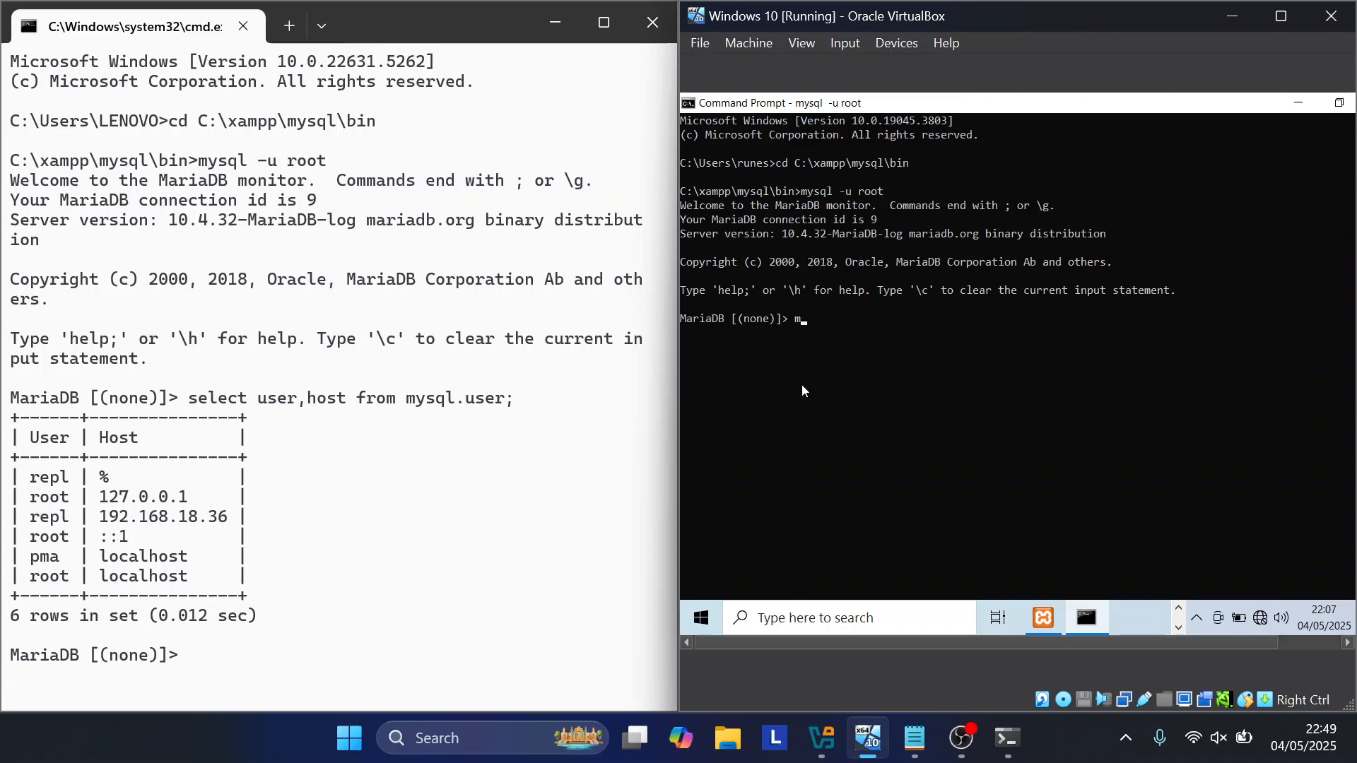
type("select")
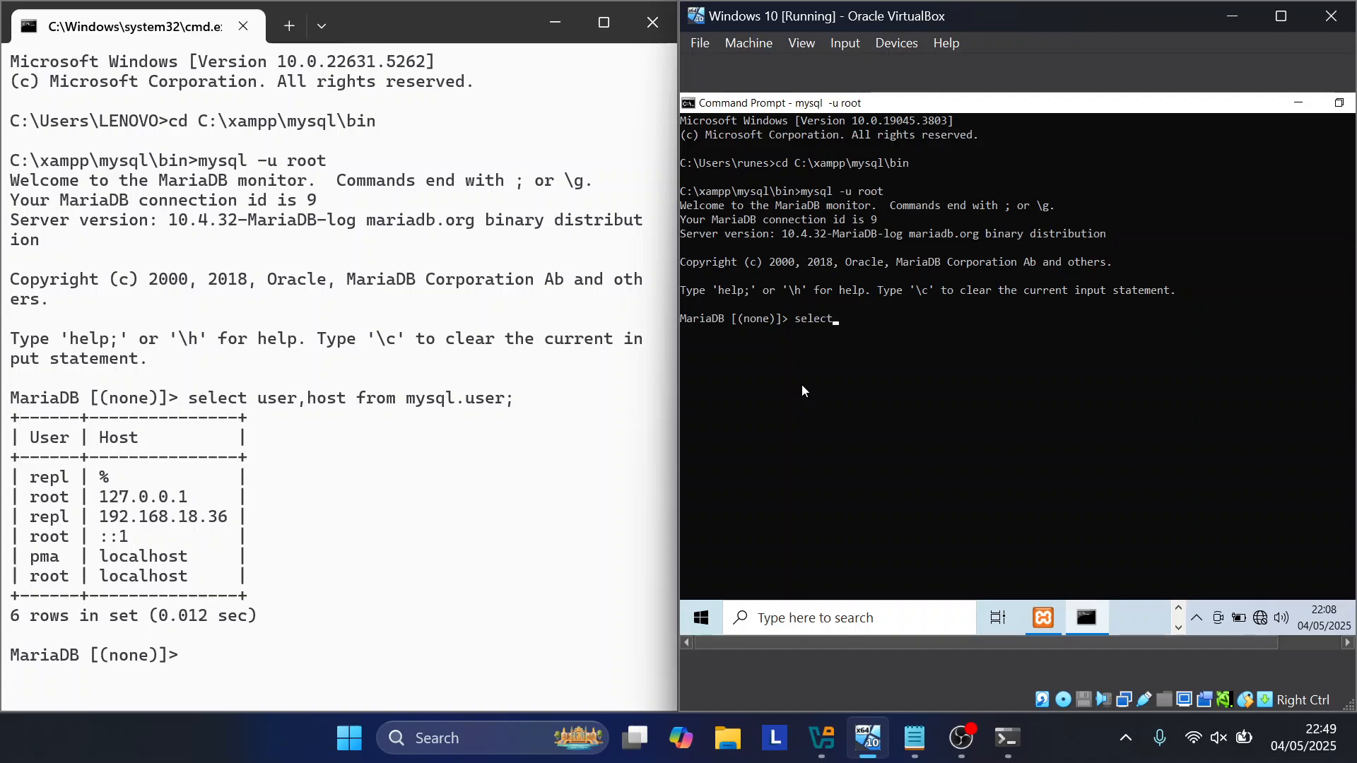
type(" user, host from myd")
key("BackSpace")
type("sql/")
key("BackSpace")
type(".user;")
key("Return")
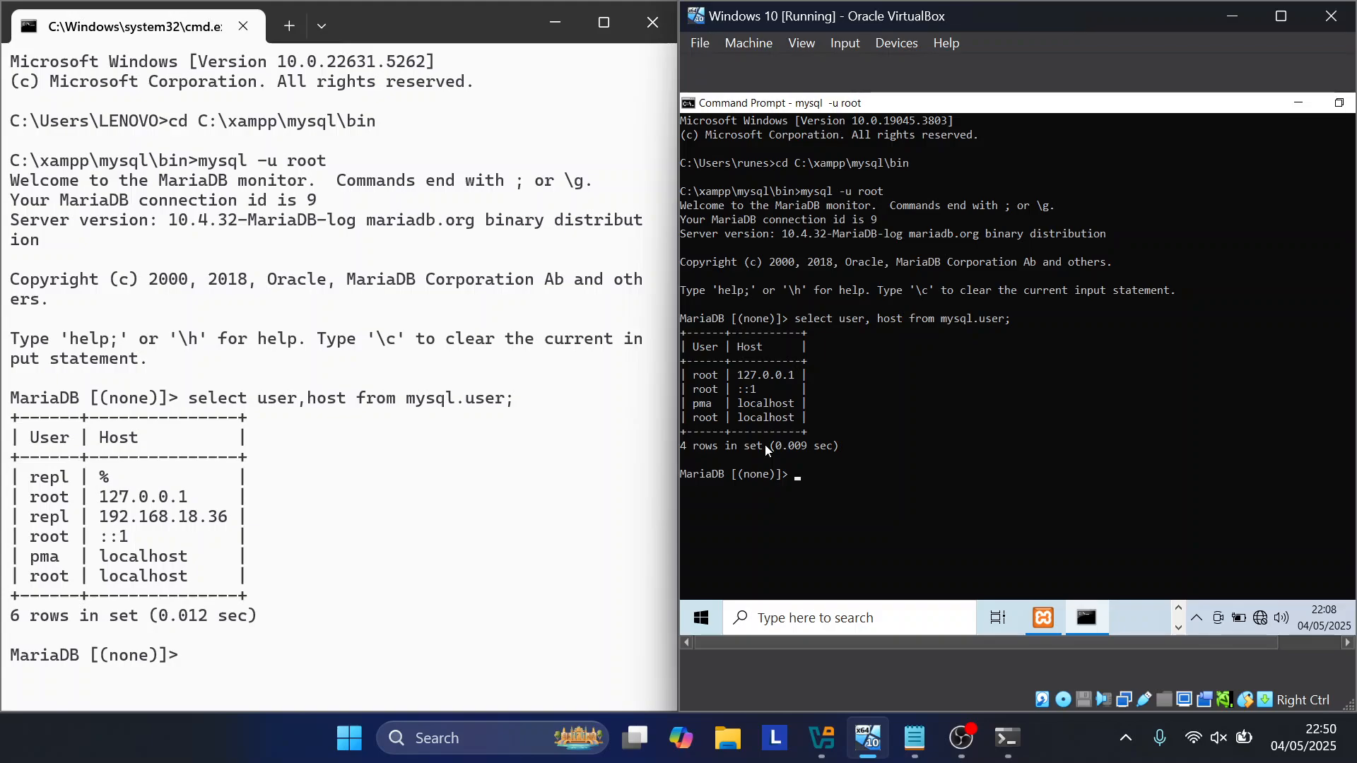
Step: Try to query the host's server ID with select variables like 'server_id';
left_click(830, 437)
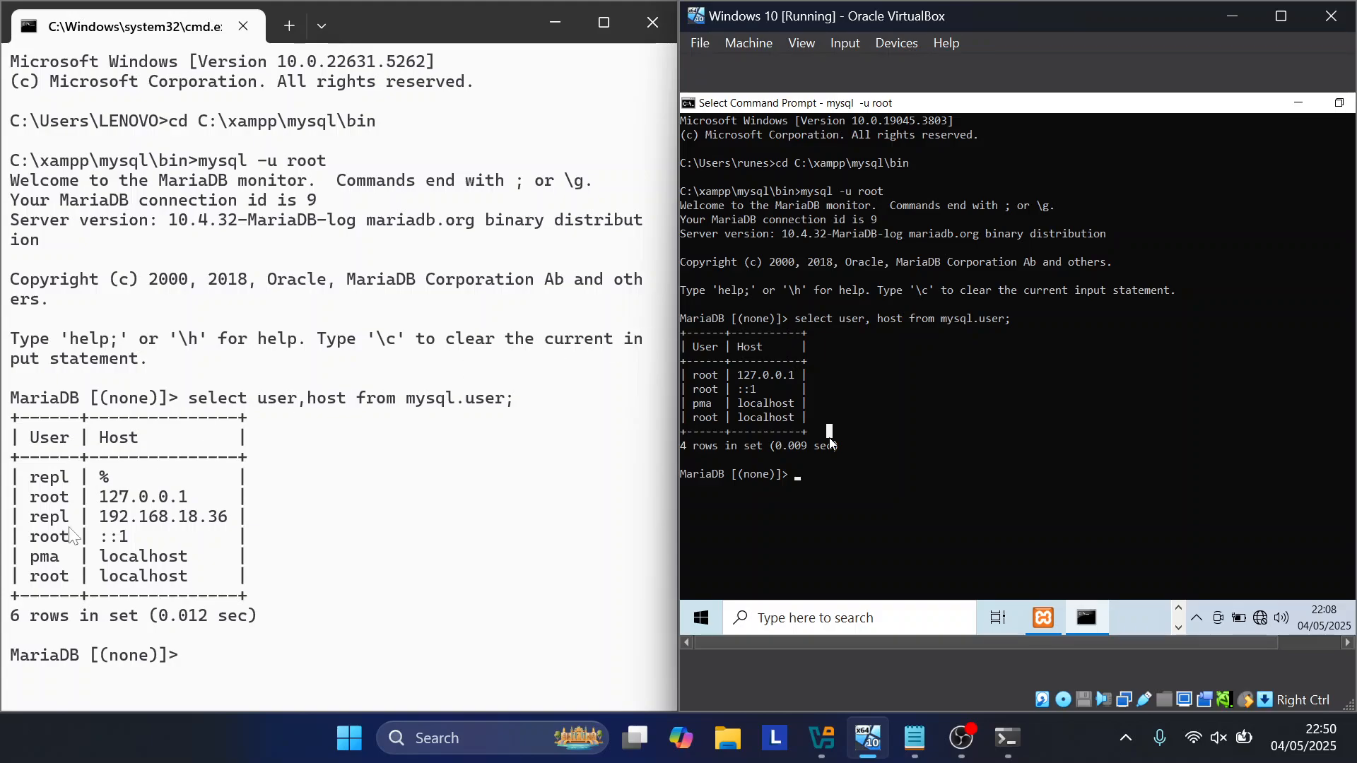
left_click(249, 665)
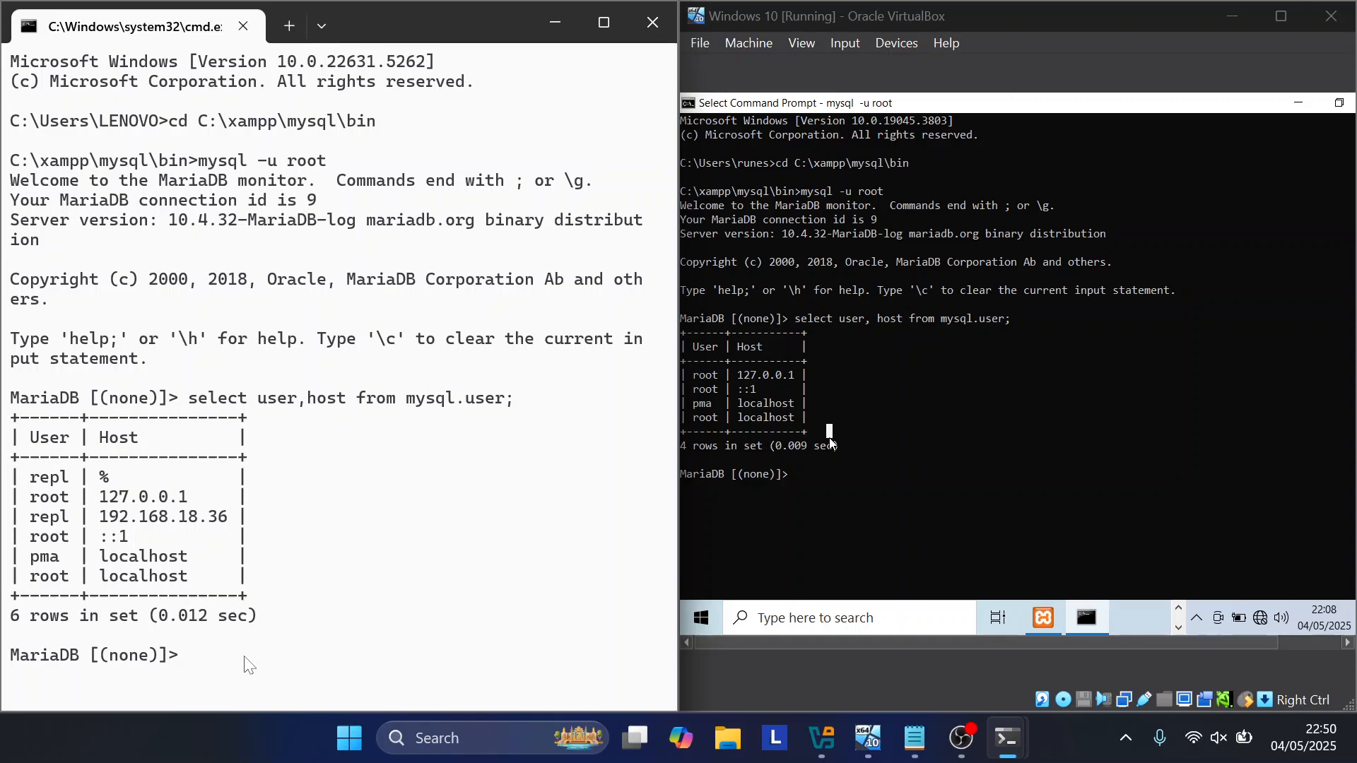
type("select variabal")
key("BackSpace")
key("BackSpace")
type("les li")
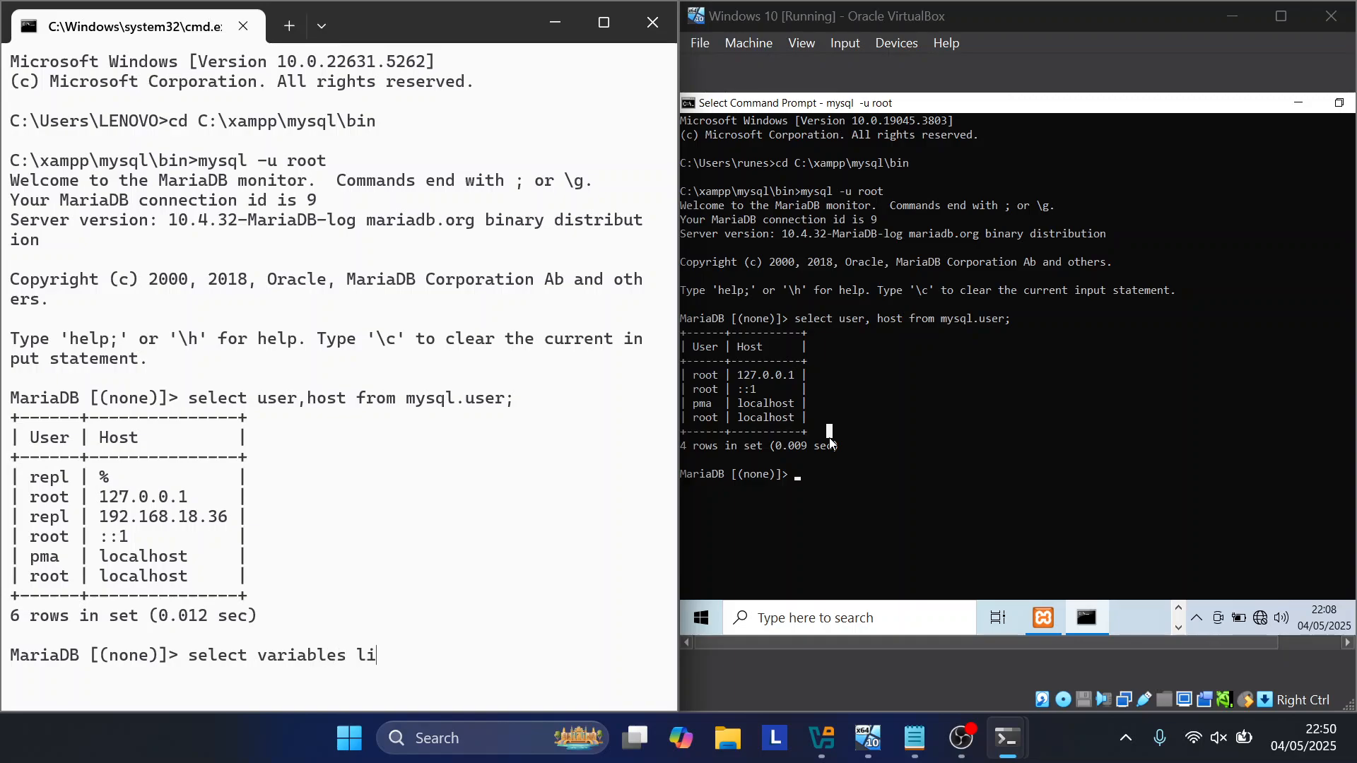
type("ke 'server")
key("BackSpace")
key("BackSpace")
key("BackSpace")
type("rver_id';")
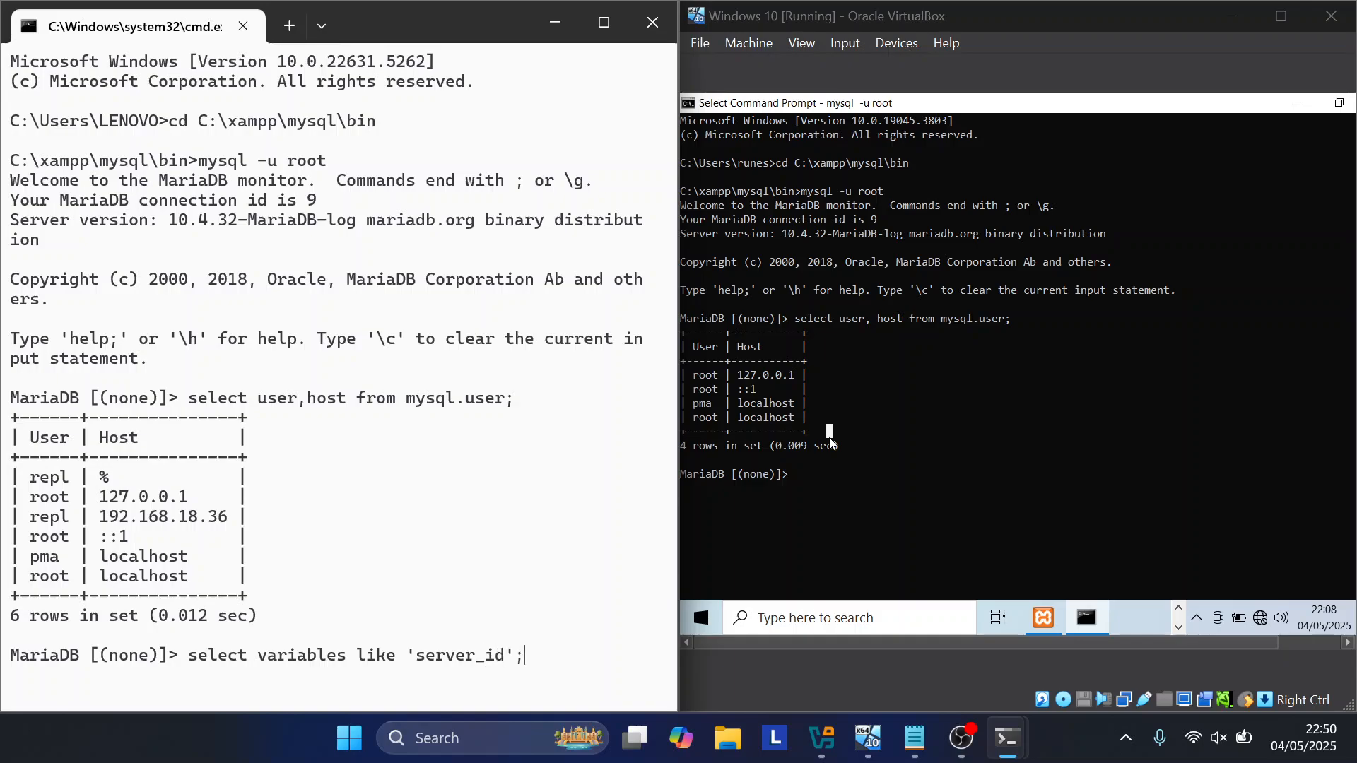
key("Return")
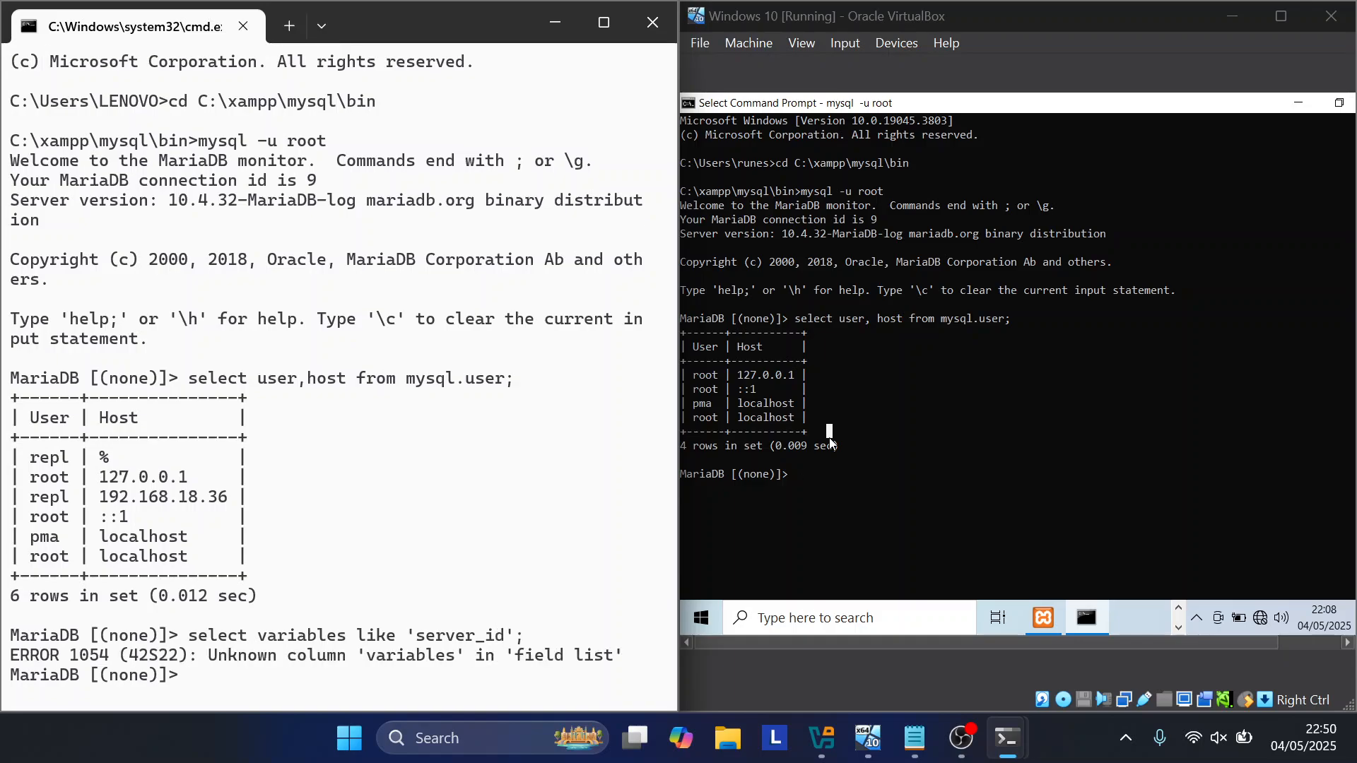
Step: Query the host's server ID with show variables like 'server_id';
type("show variables like 'sever")
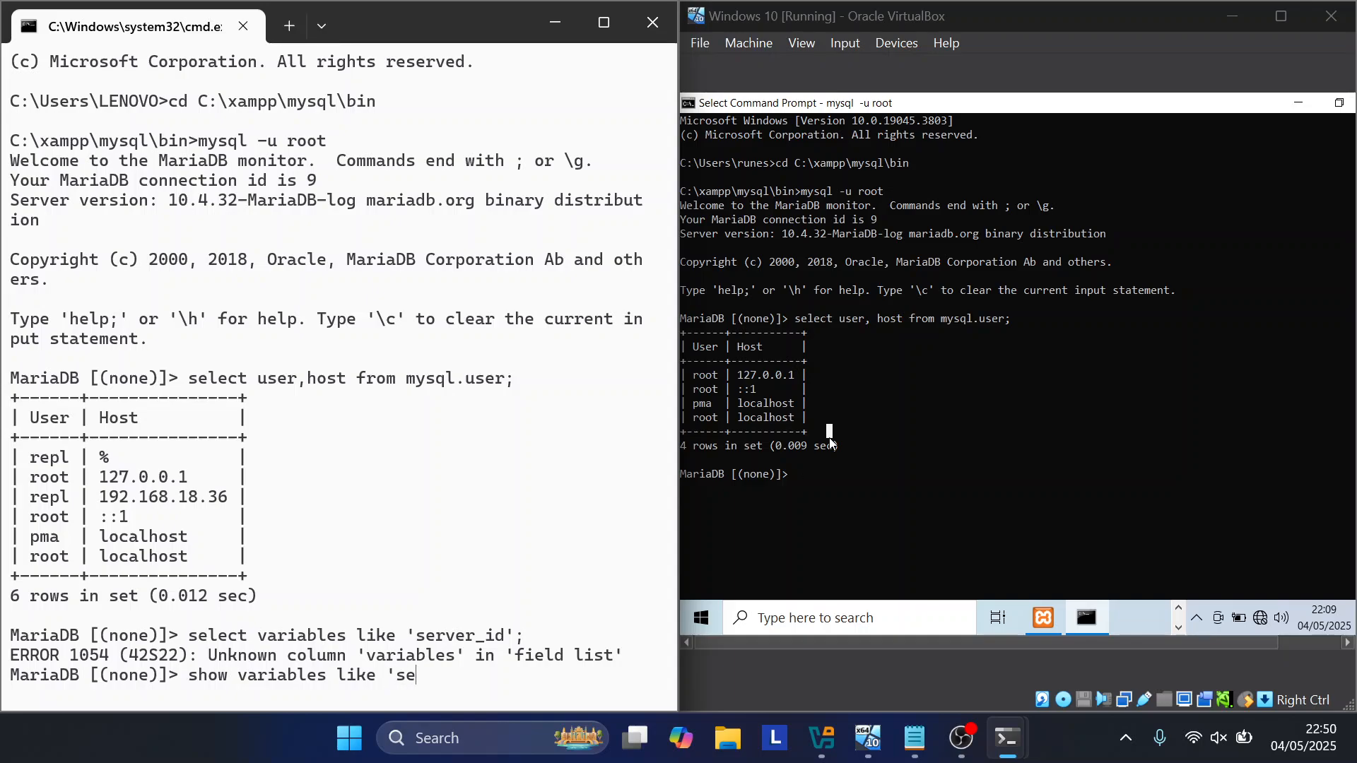
key("BackSpace")
key("BackSpace")
key("BackSpace")
type("rver_id';")
key("Return")
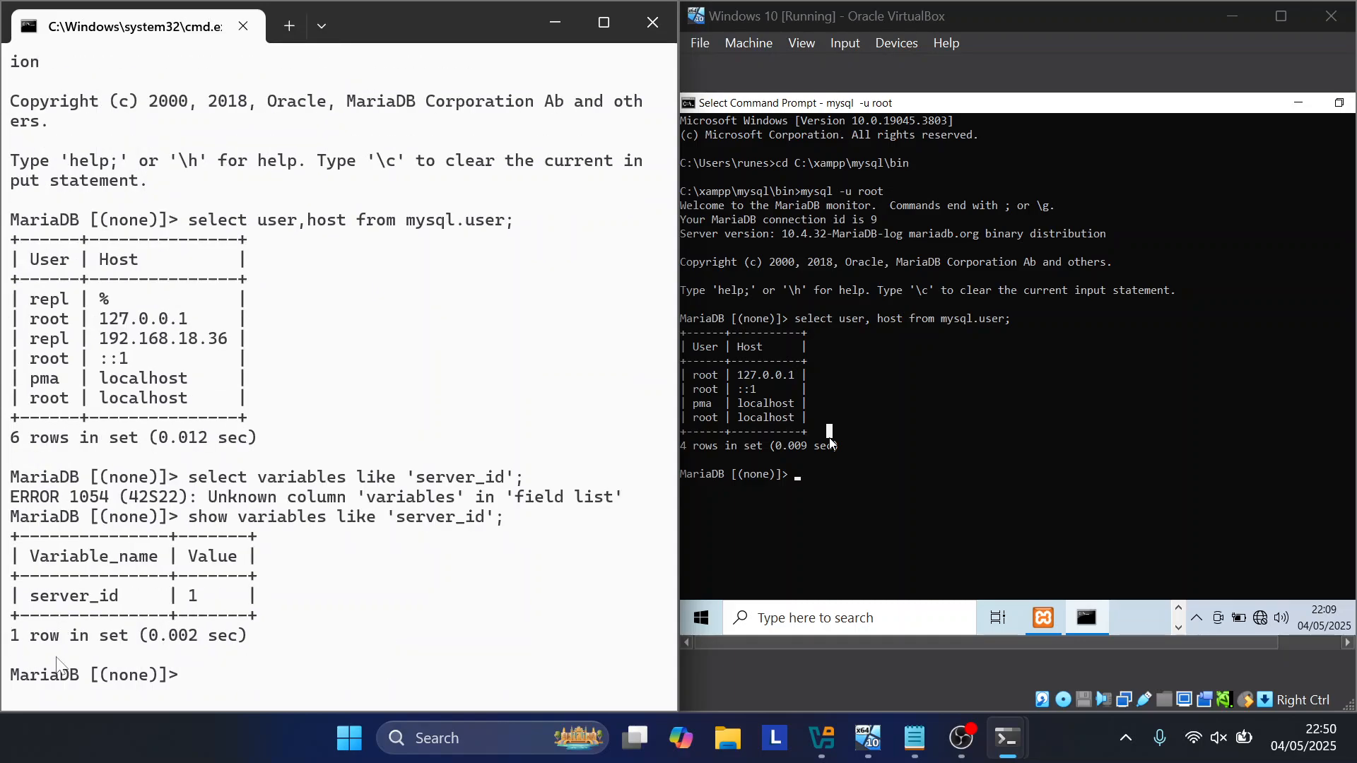
Step: Try to query the guest's server ID with show variabels like 'server_id';
left_click(806, 491)
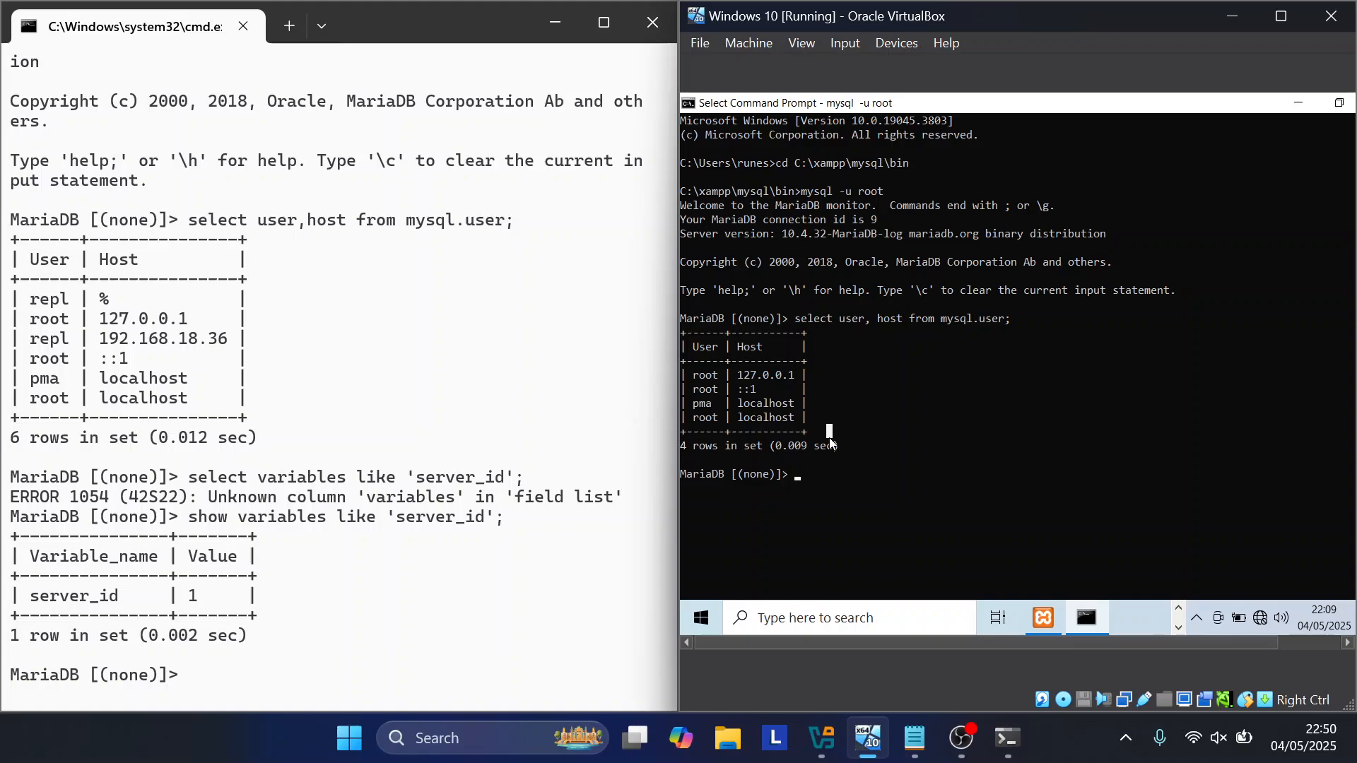
type("s")
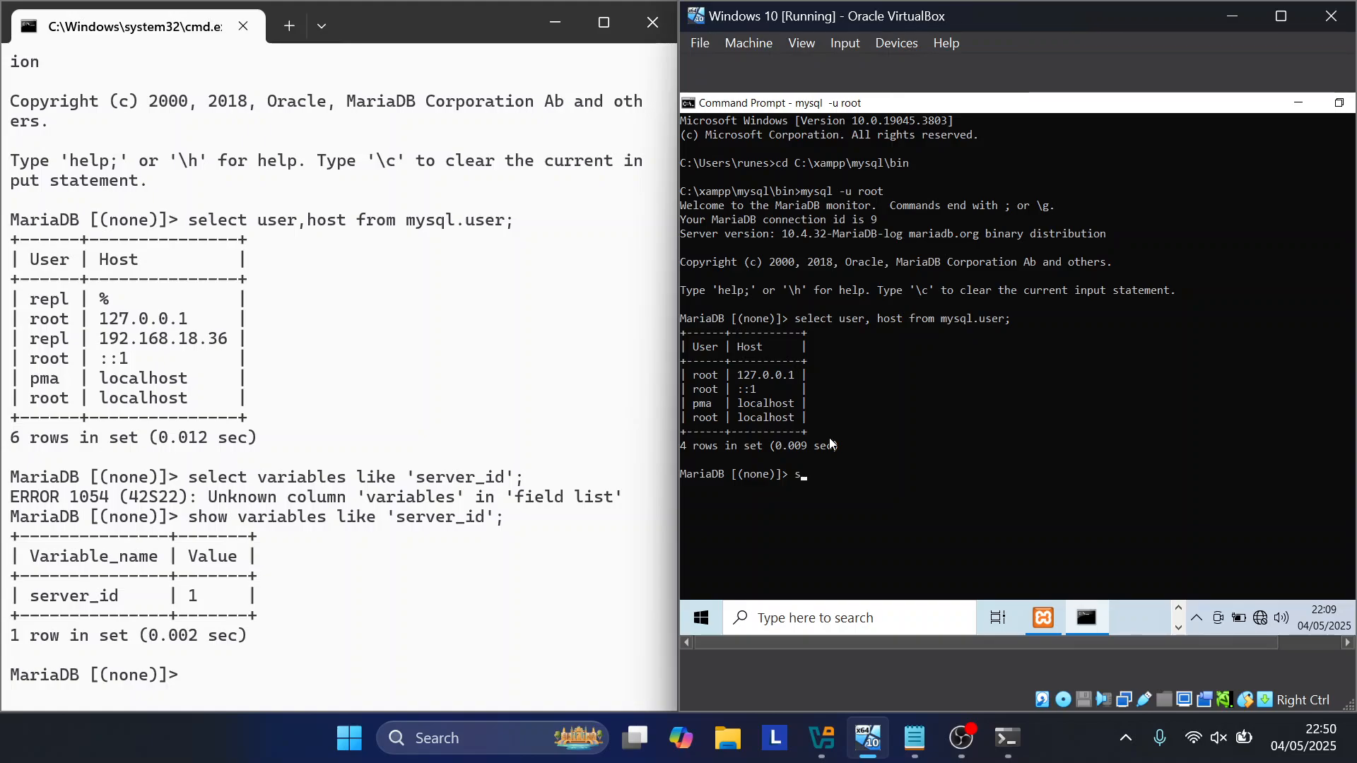
type("how variablaes lik")
key("BackSpace")
key("BackSpace")
key("BackSpace")
key("BackSpace")
key("BackSpace")
key("BackSpace")
key("BackSpace")
key("BackSpace")
type("els li")
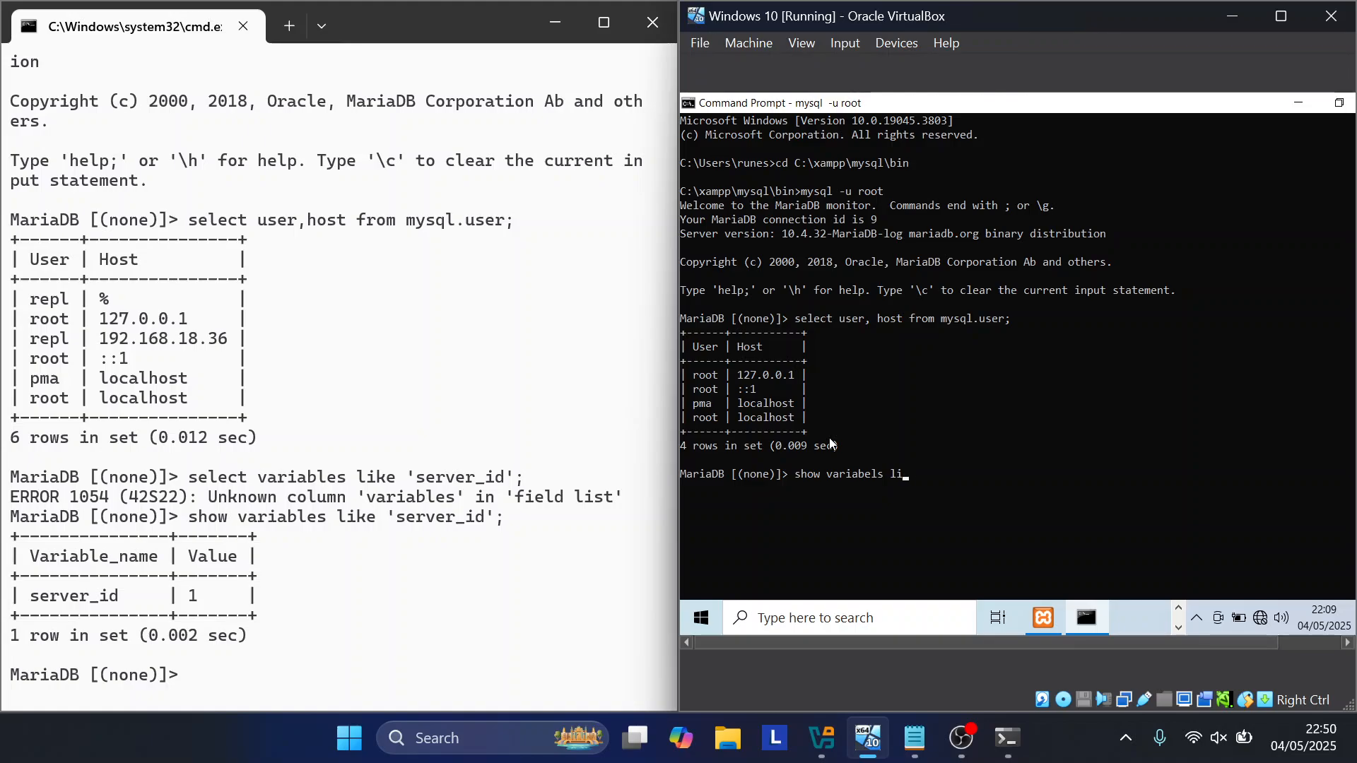
type("ke 'sever")
key("BackSpace")
key("BackSpace")
key("BackSpace")
type("rver_id';")
key("Return")
Step: Query the guest's server ID with show variables like 'server_id';
type("show")
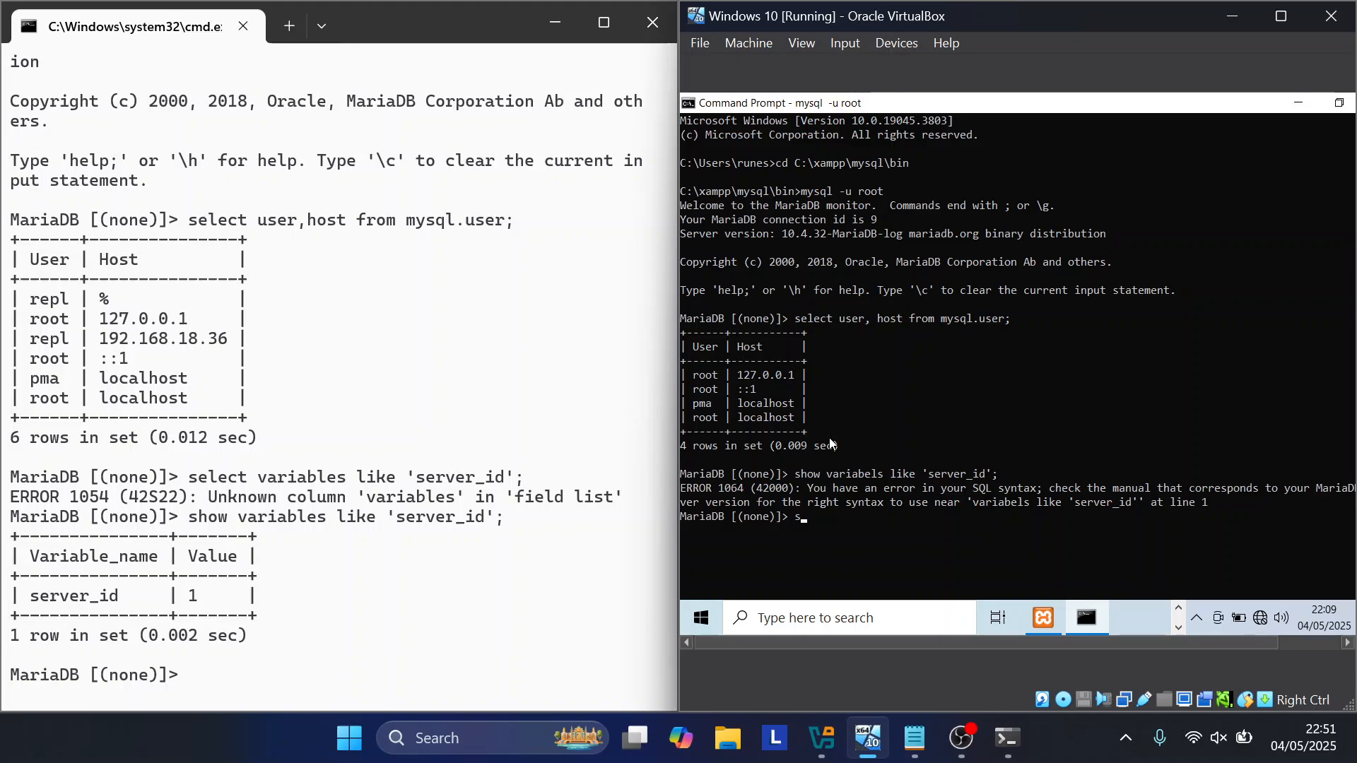
type(" bari")
key("BackSpace")
key("BackSpace")
key("BackSpace")
key("BackSpace")
type("variables")
type("like ;s")
key("BackSpace")
key("BackSpace")
type("'server_")
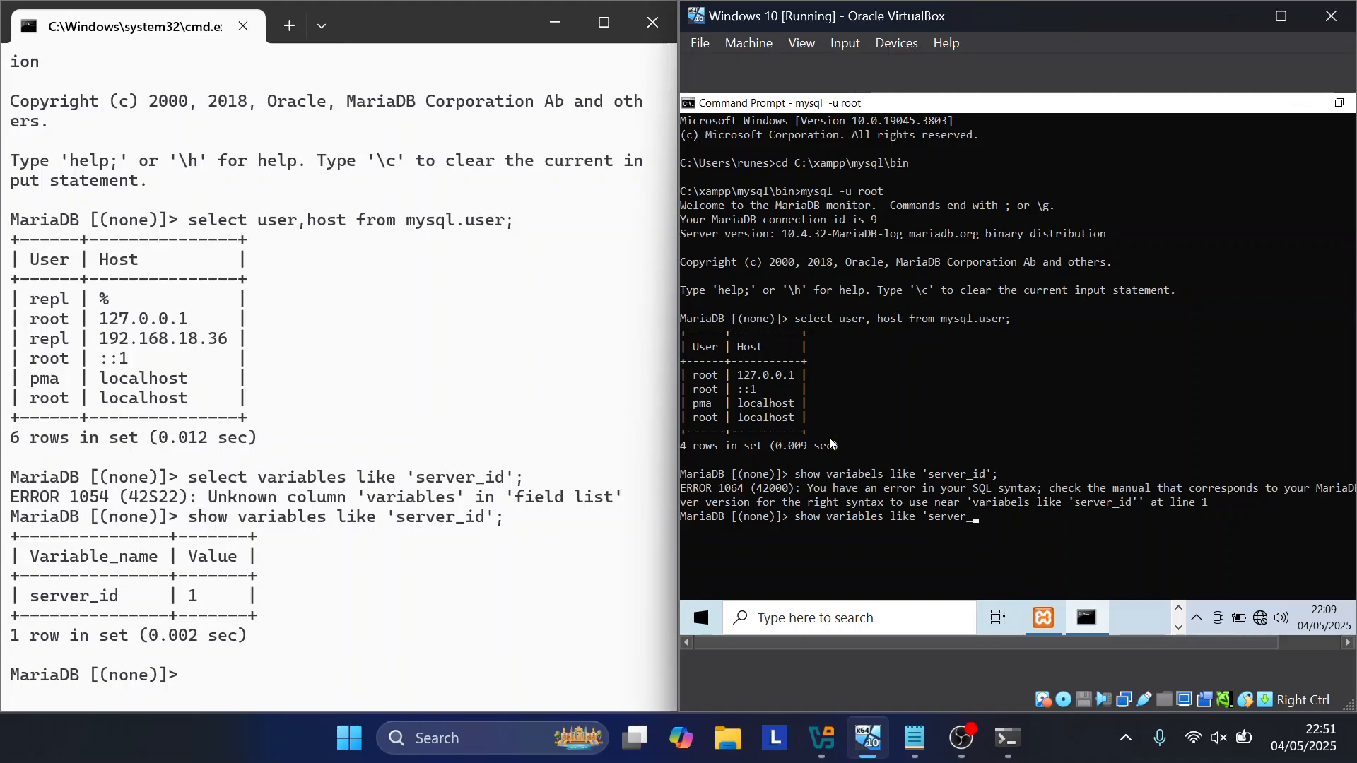
type("id';")
key("Return")
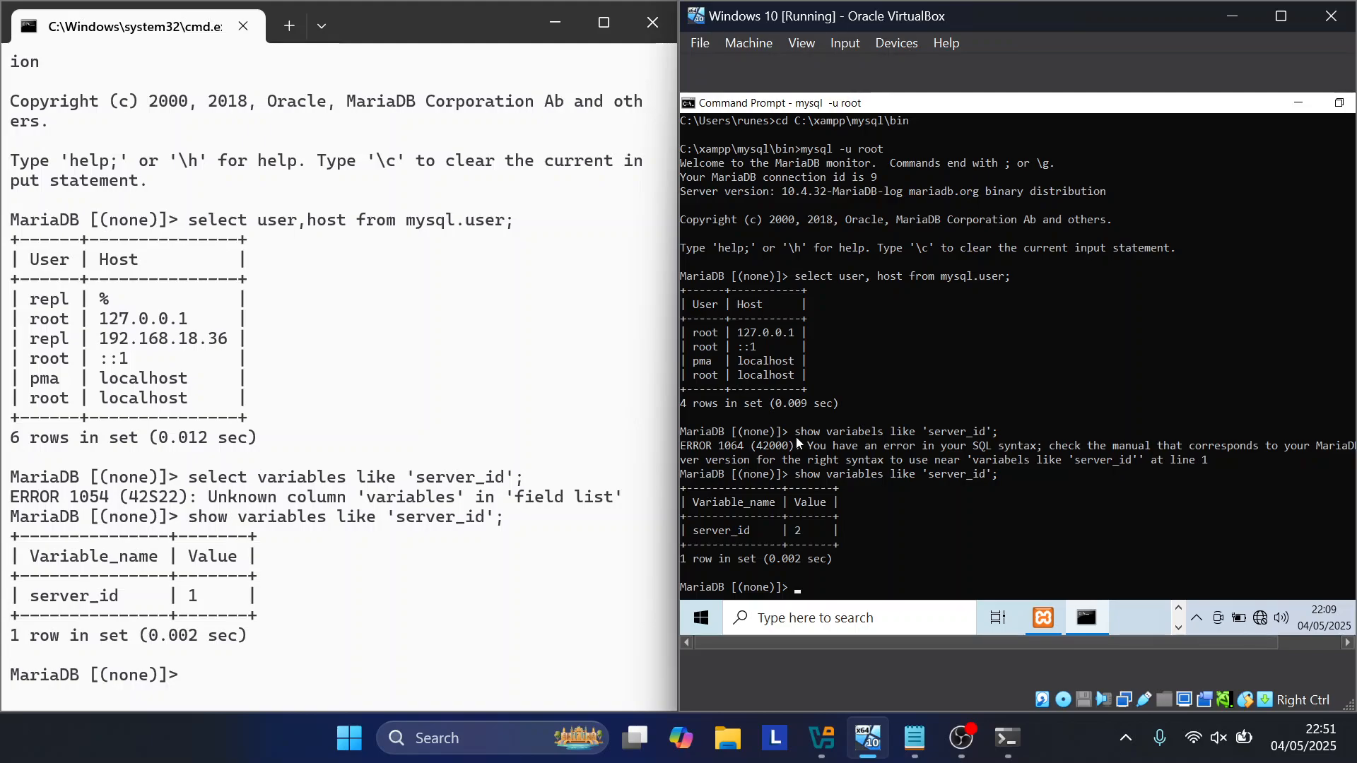
left_click(815, 432)
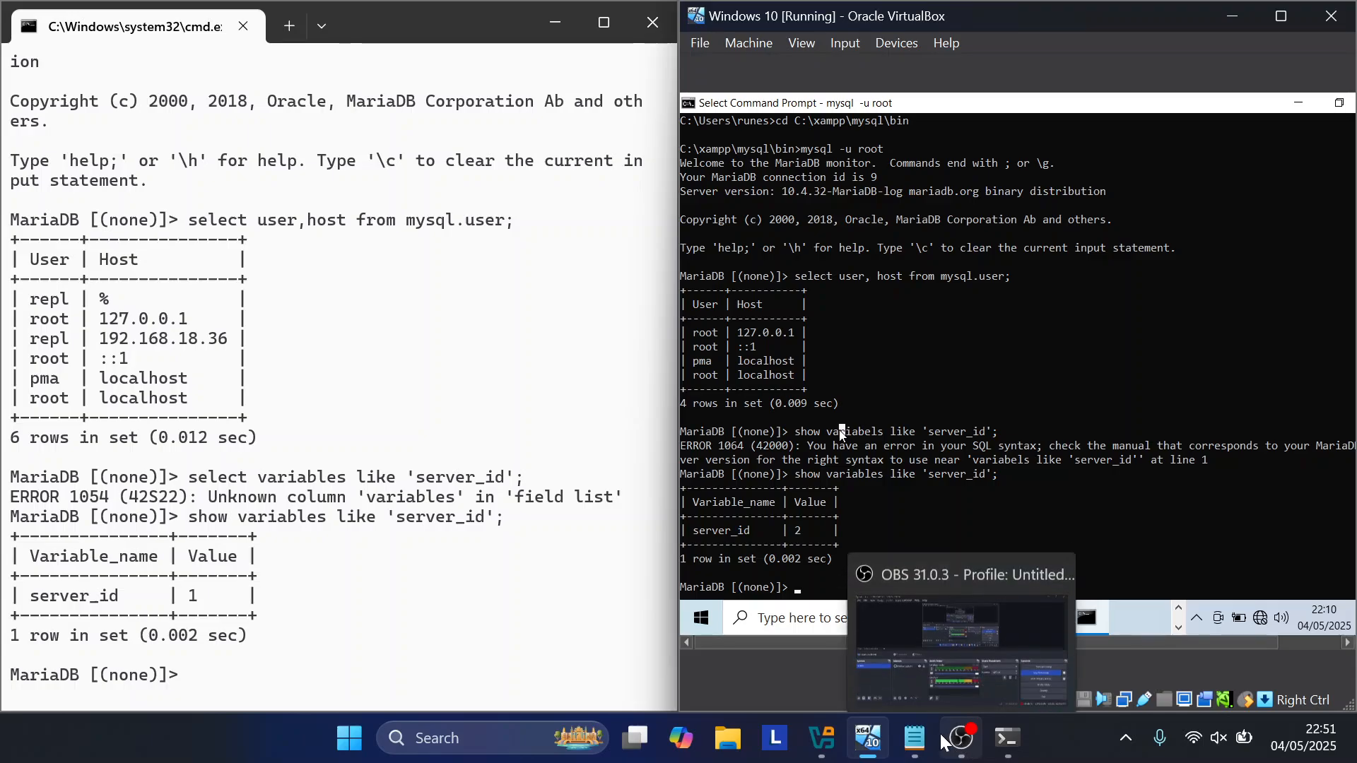
left_click(963, 738)
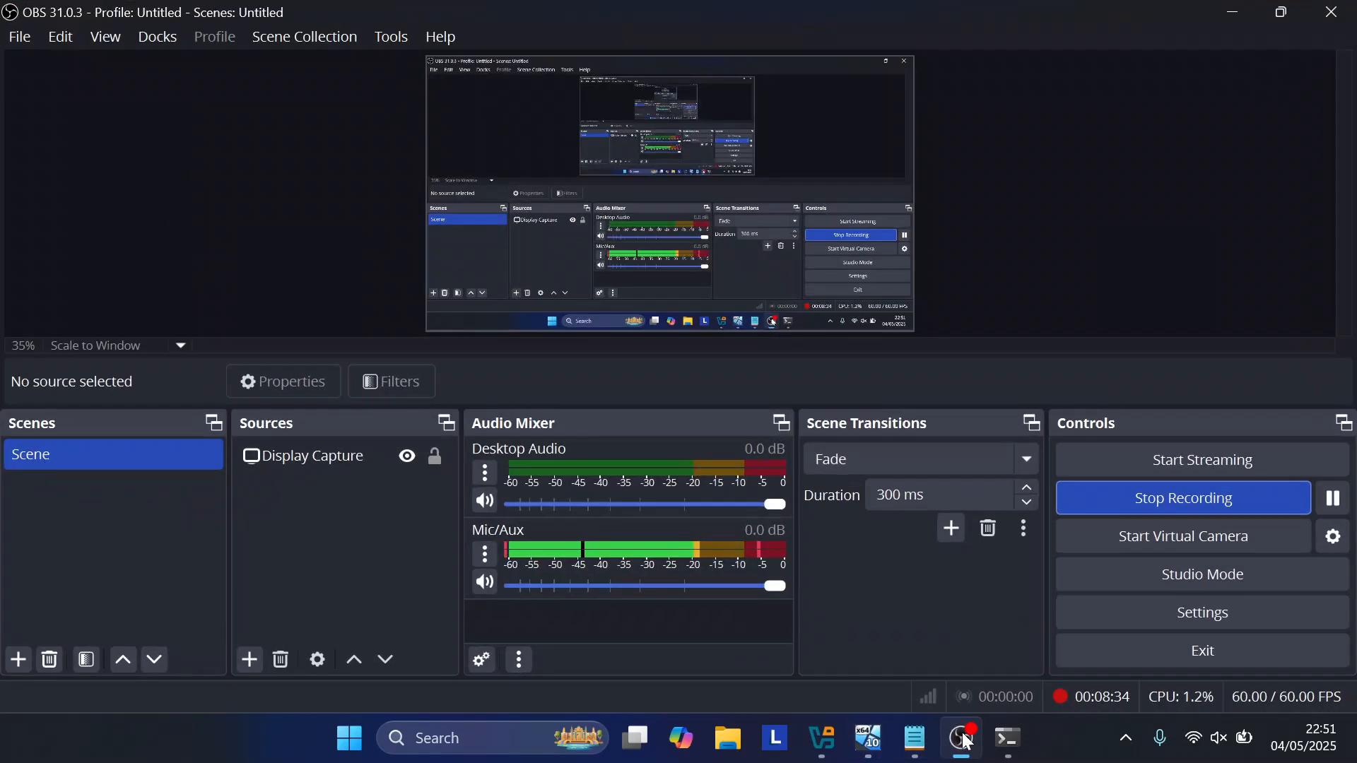
left_click(965, 738)
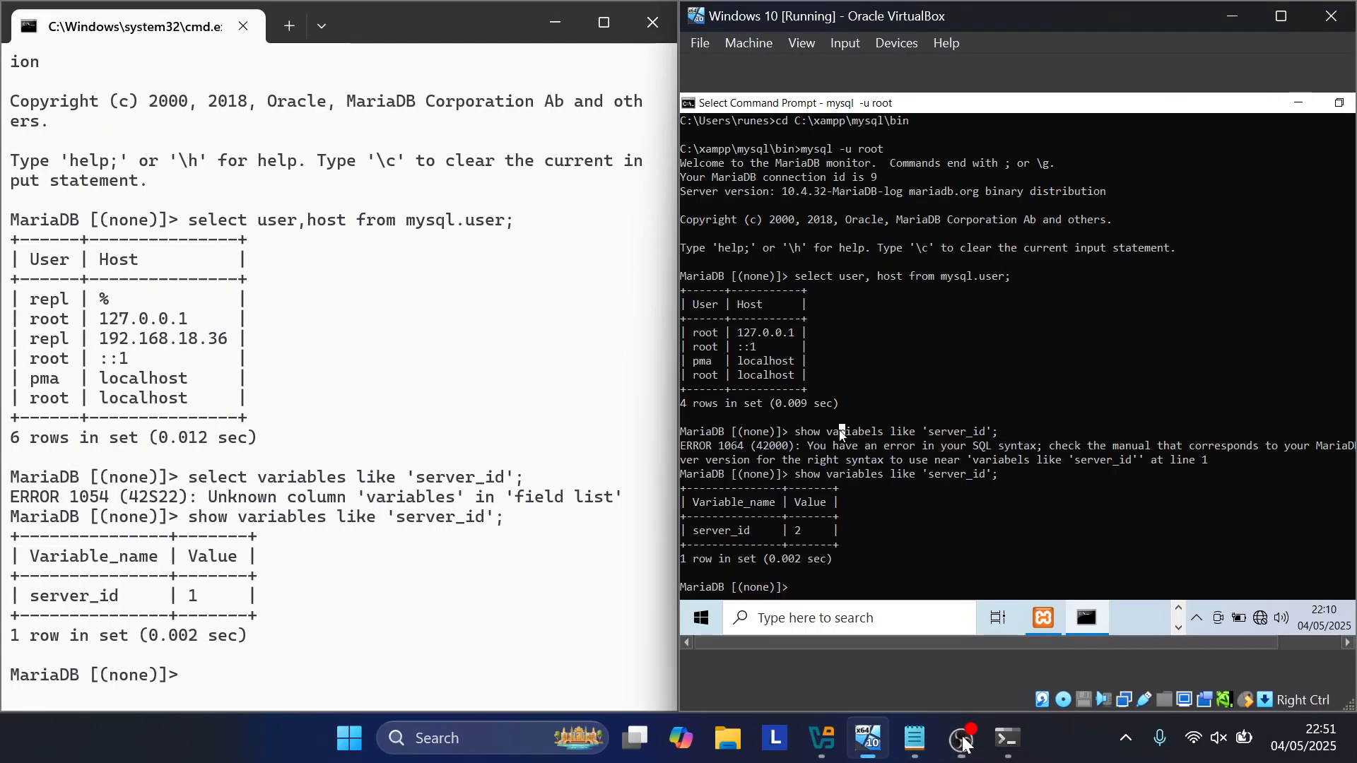
Step: On the host's MariaDB prompt, create the user 'repl'@'192.168.56.101' identified by the account password
left_click(450, 688)
type("create use")
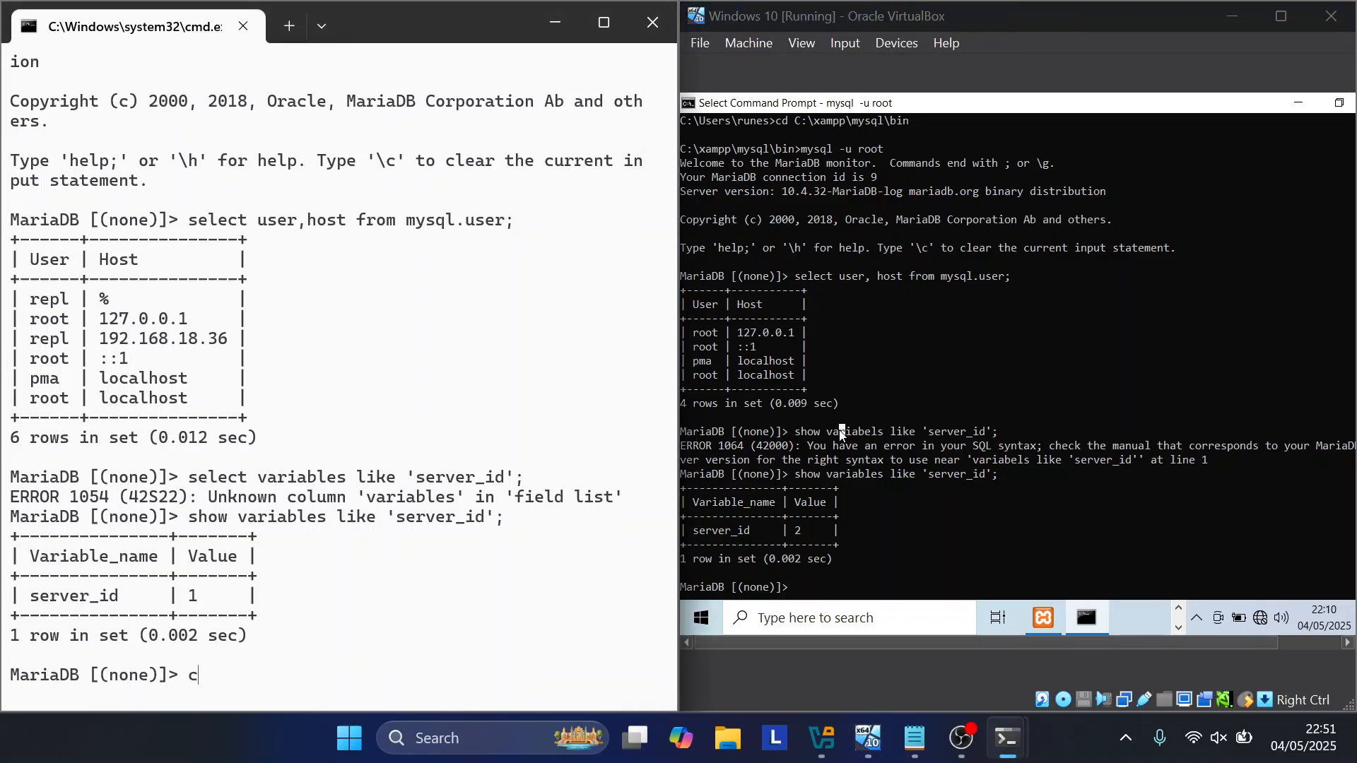
type("r 'repl'@'19")
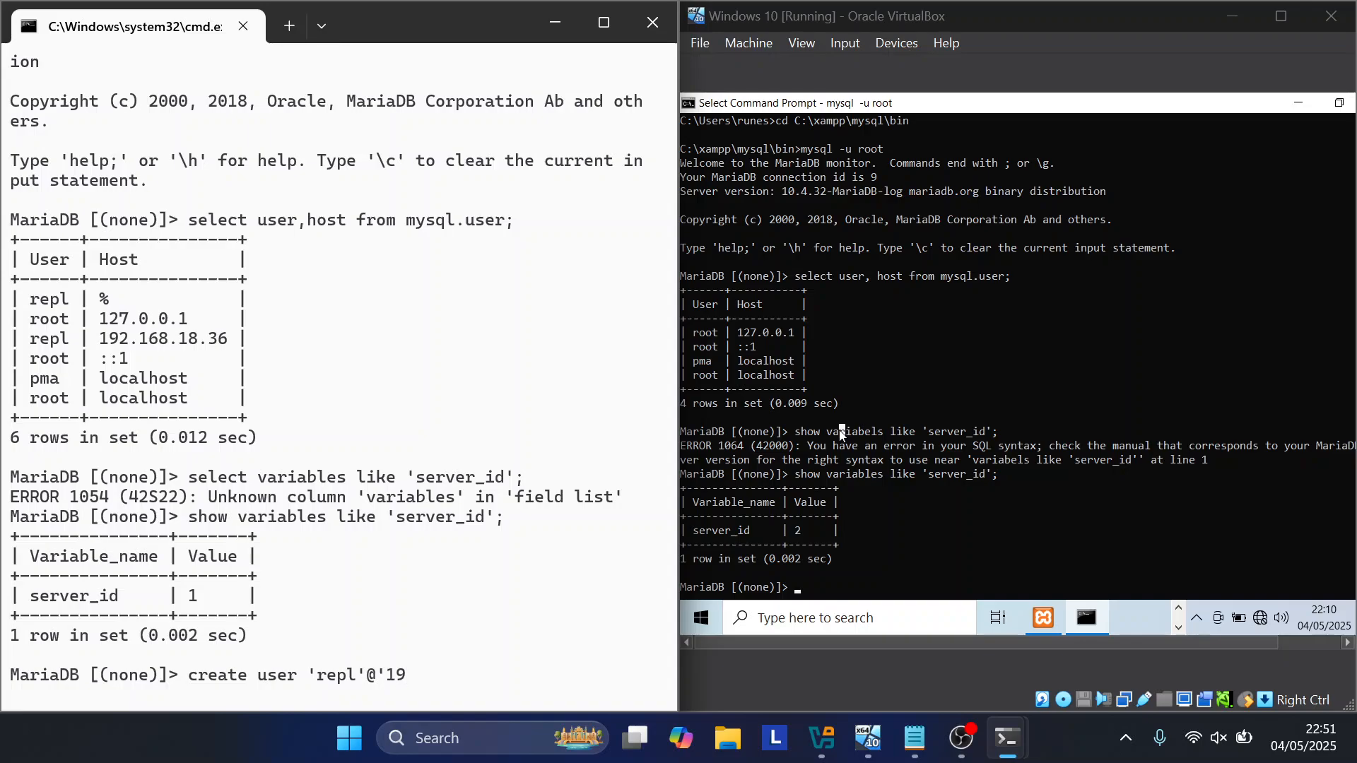
type("2.168.56.101.")
key("BackSpace")
type("'")
key("Return")
type("ident")
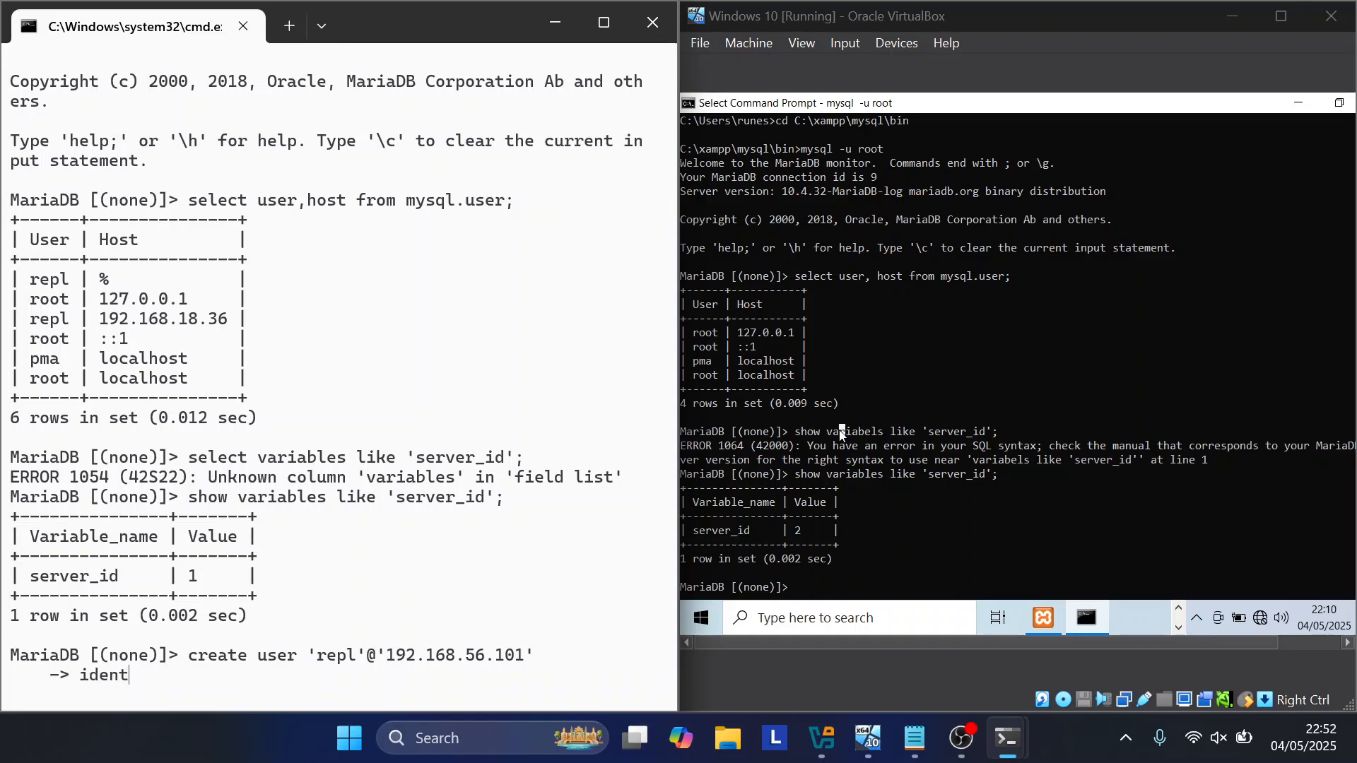
type("ified by 'password'")
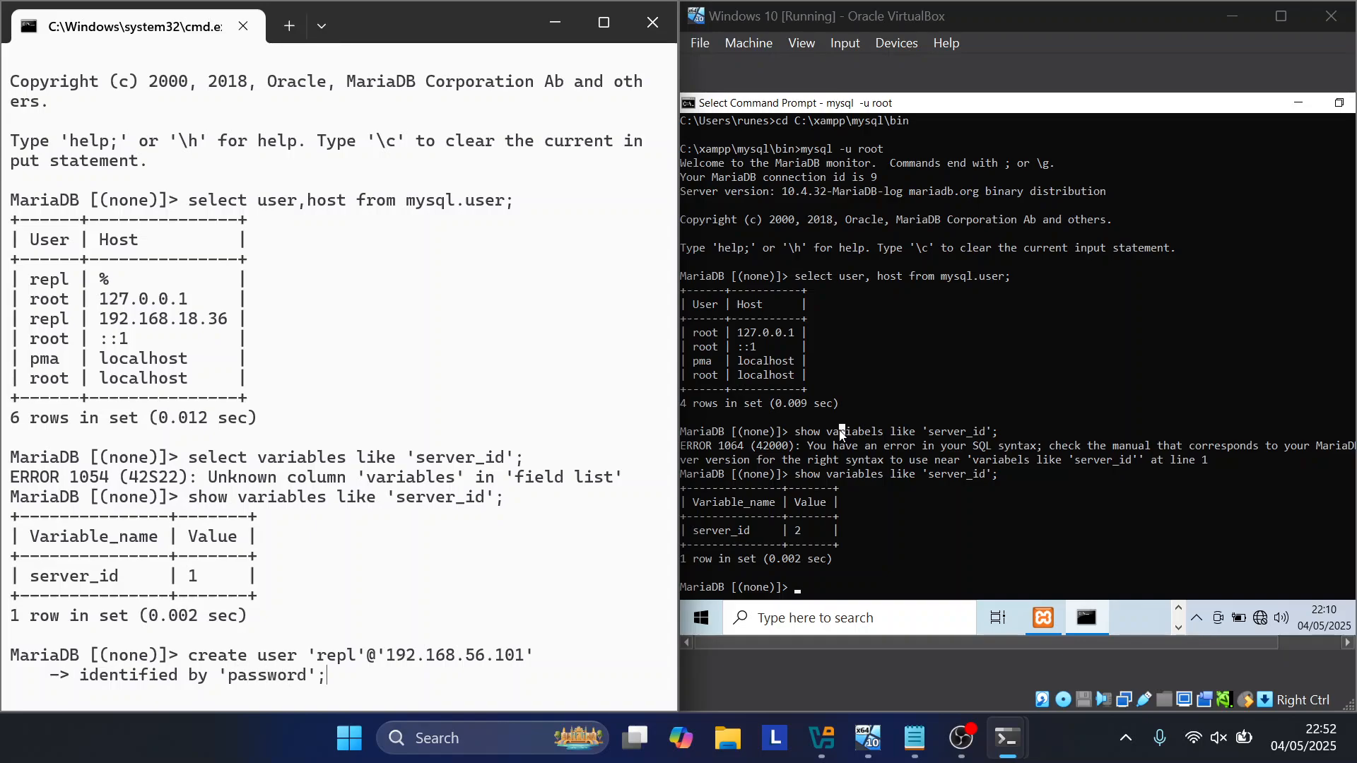
type(";")
key("Return")
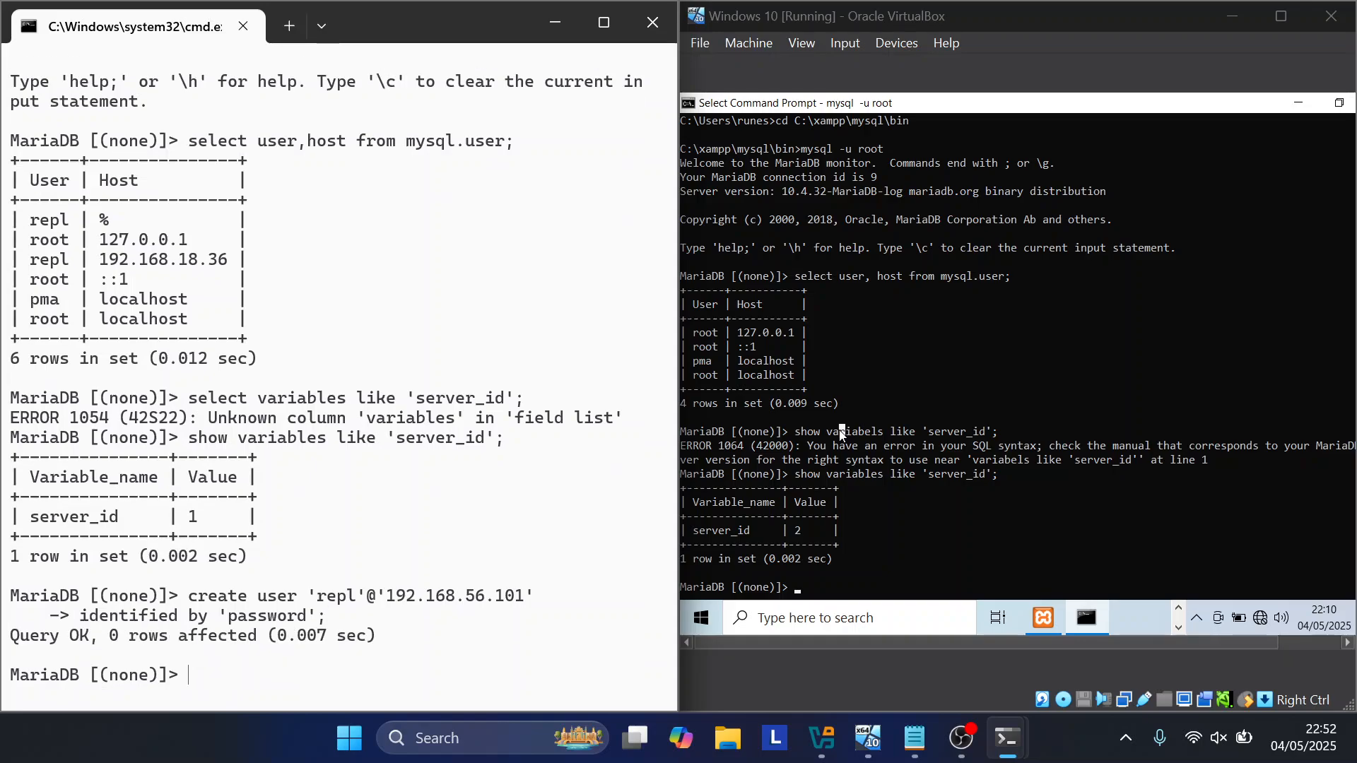
Step: Try to grant replication slave on *.* to 'repl'@'192.168.56.101' on the host, with a line break after the @
type("grant replication ")
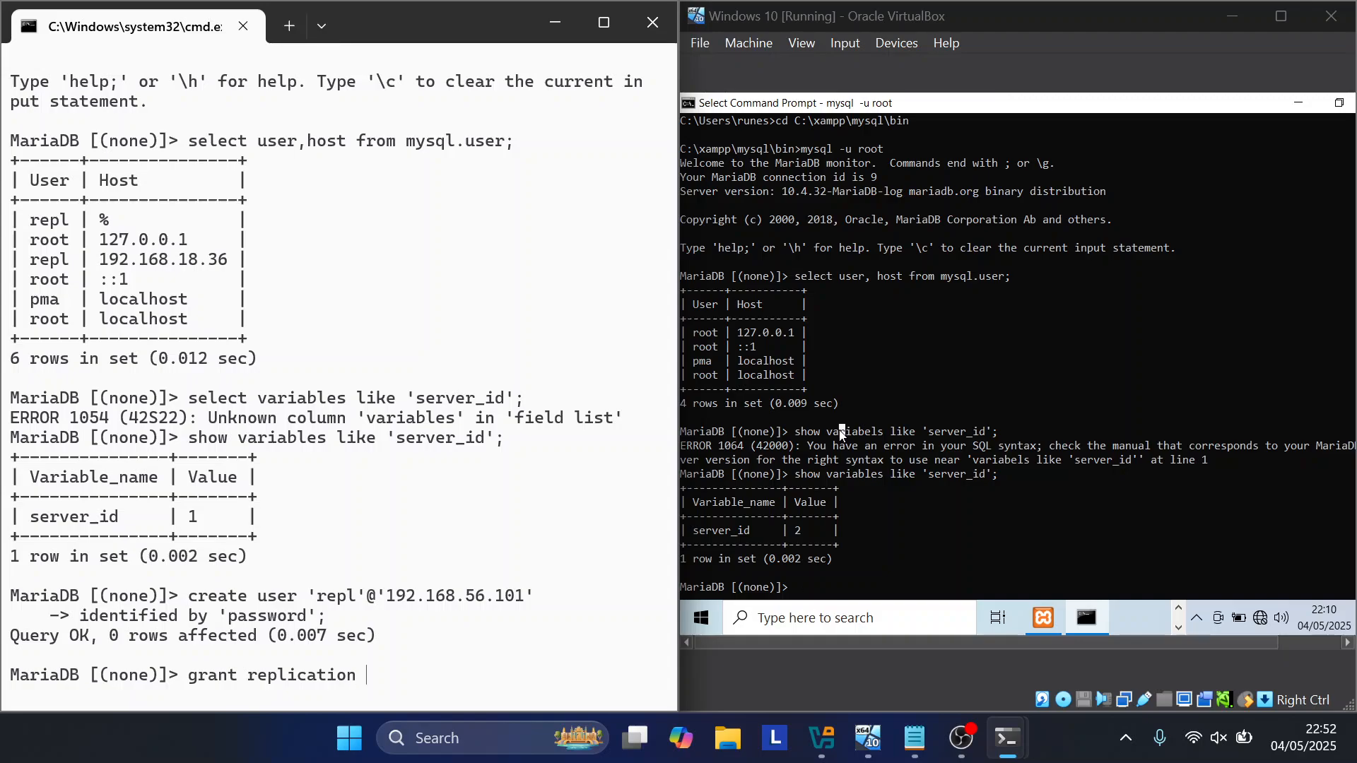
type("slave on *.* to 'repl'")
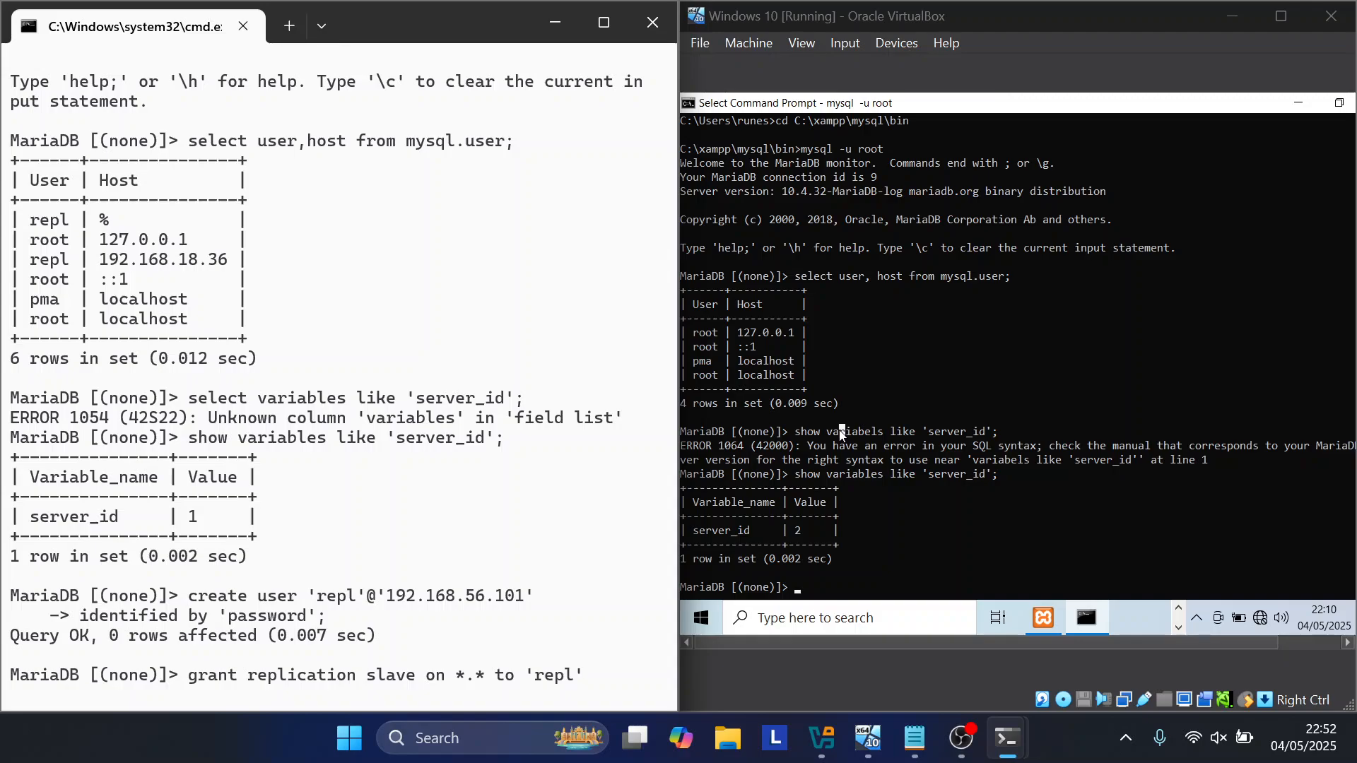
type("@")
key("Return")
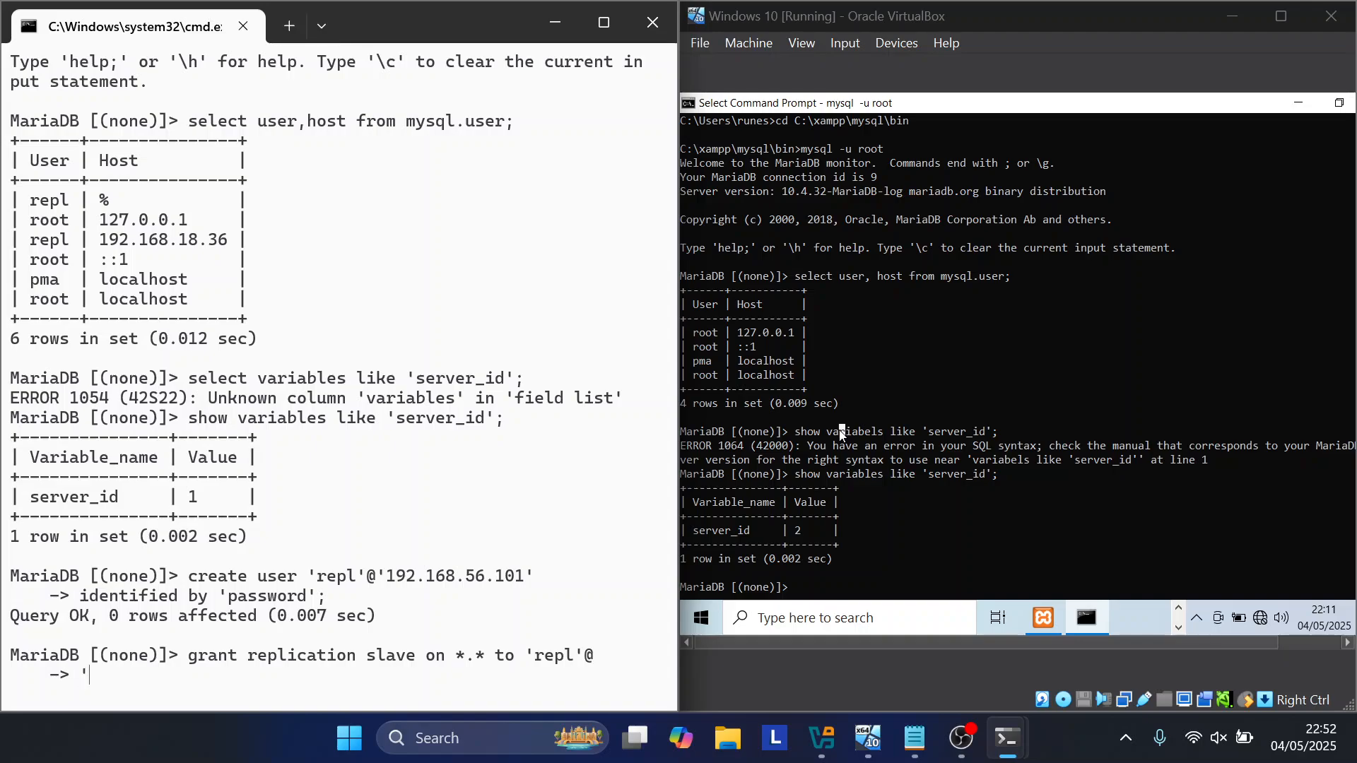
type("'192.168.56.101")
type("';")
key("Return")
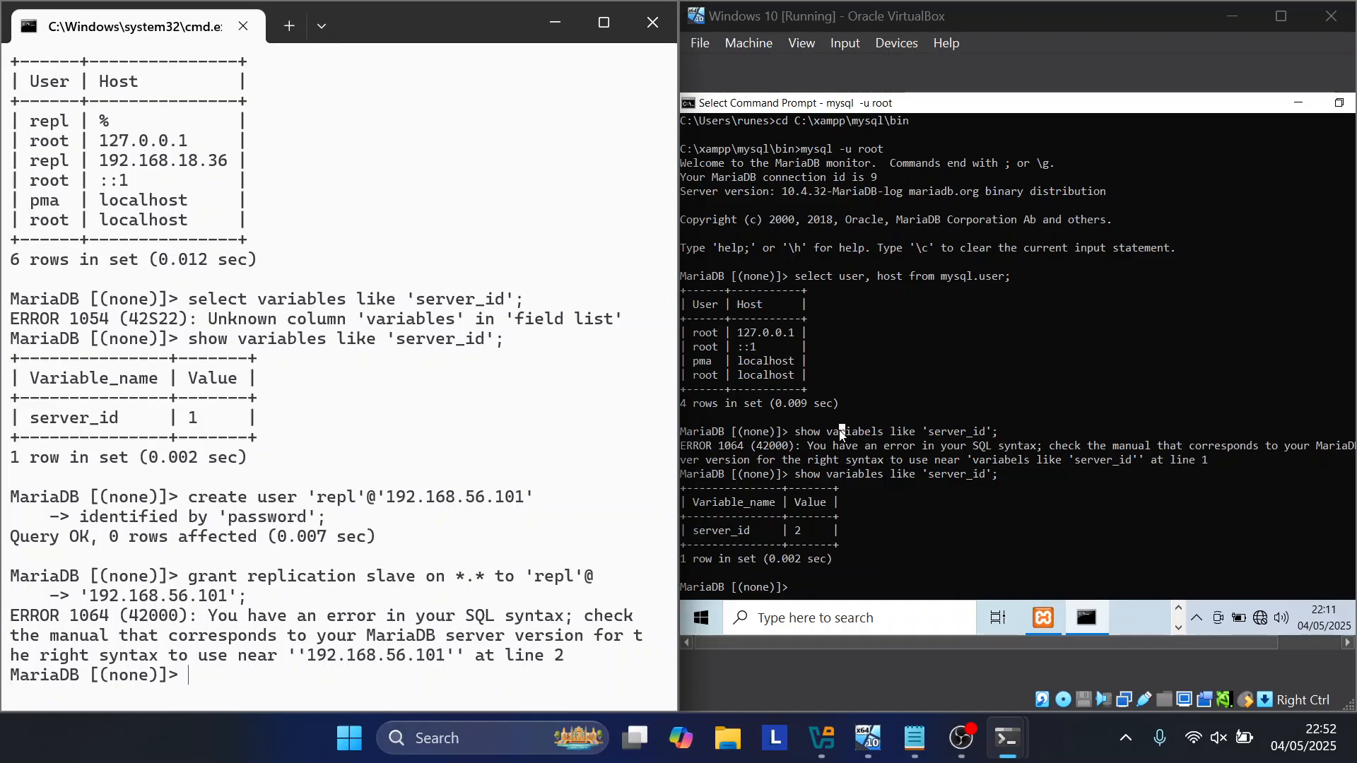
Step: Grant replication slave on *.* to 'repl'@'192.168.56.101' on the host, keeping user and address on one unbroken statement line
key("Up")
key("Up")
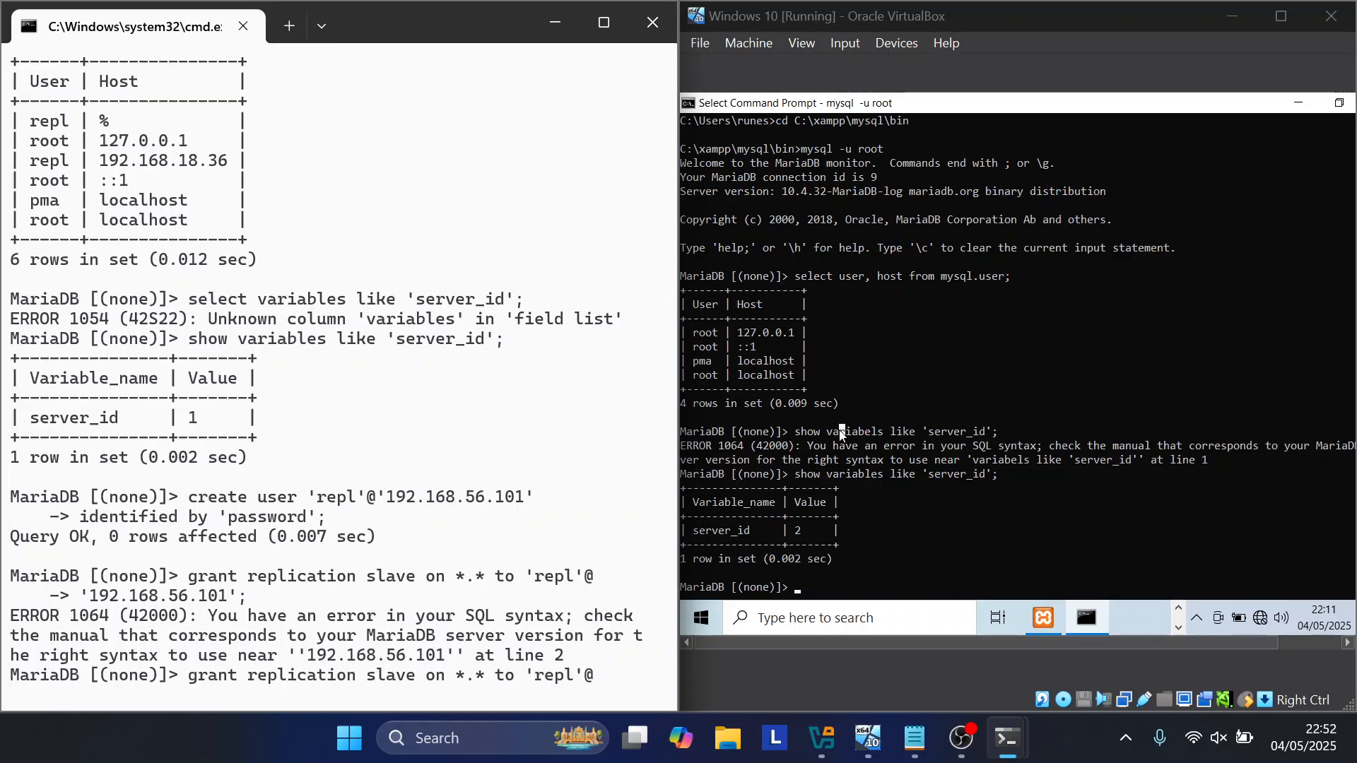
type("'192.168.")
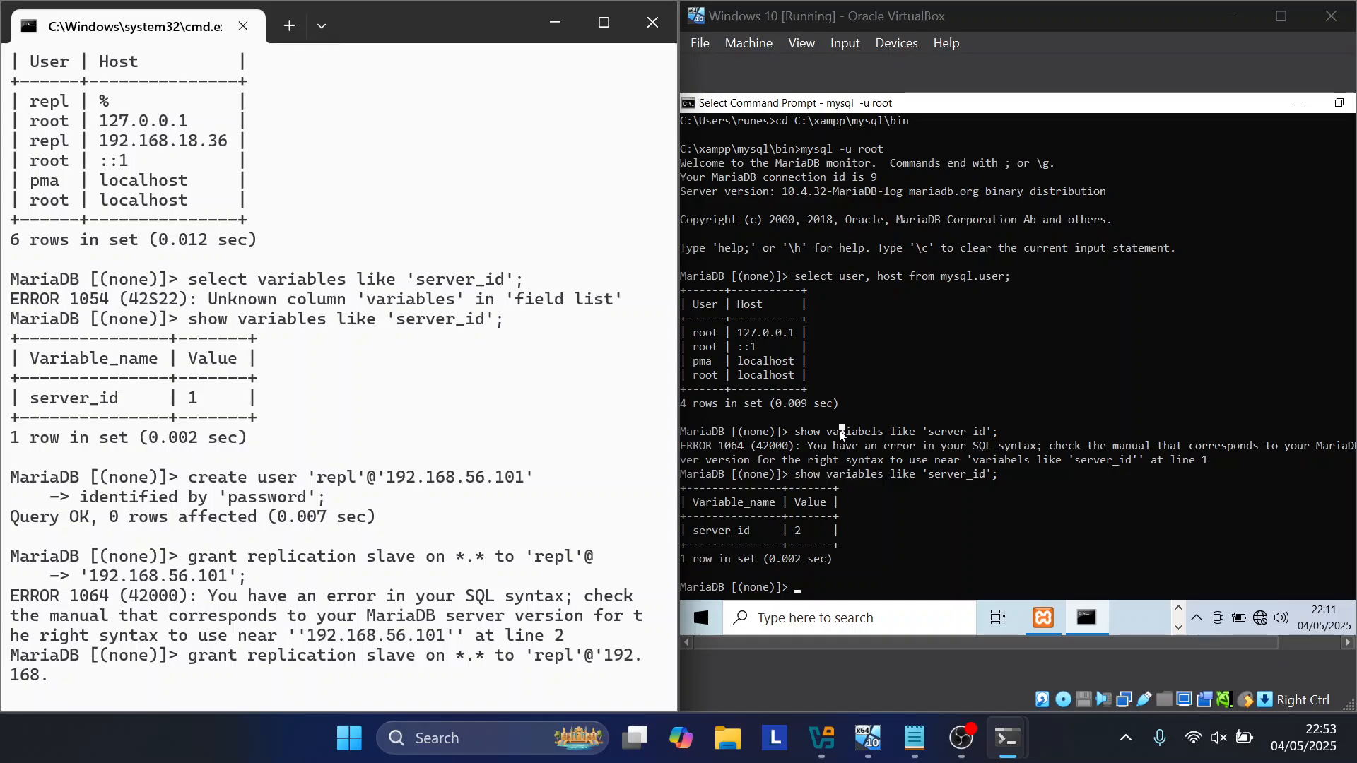
type("56.101';")
key("Return")
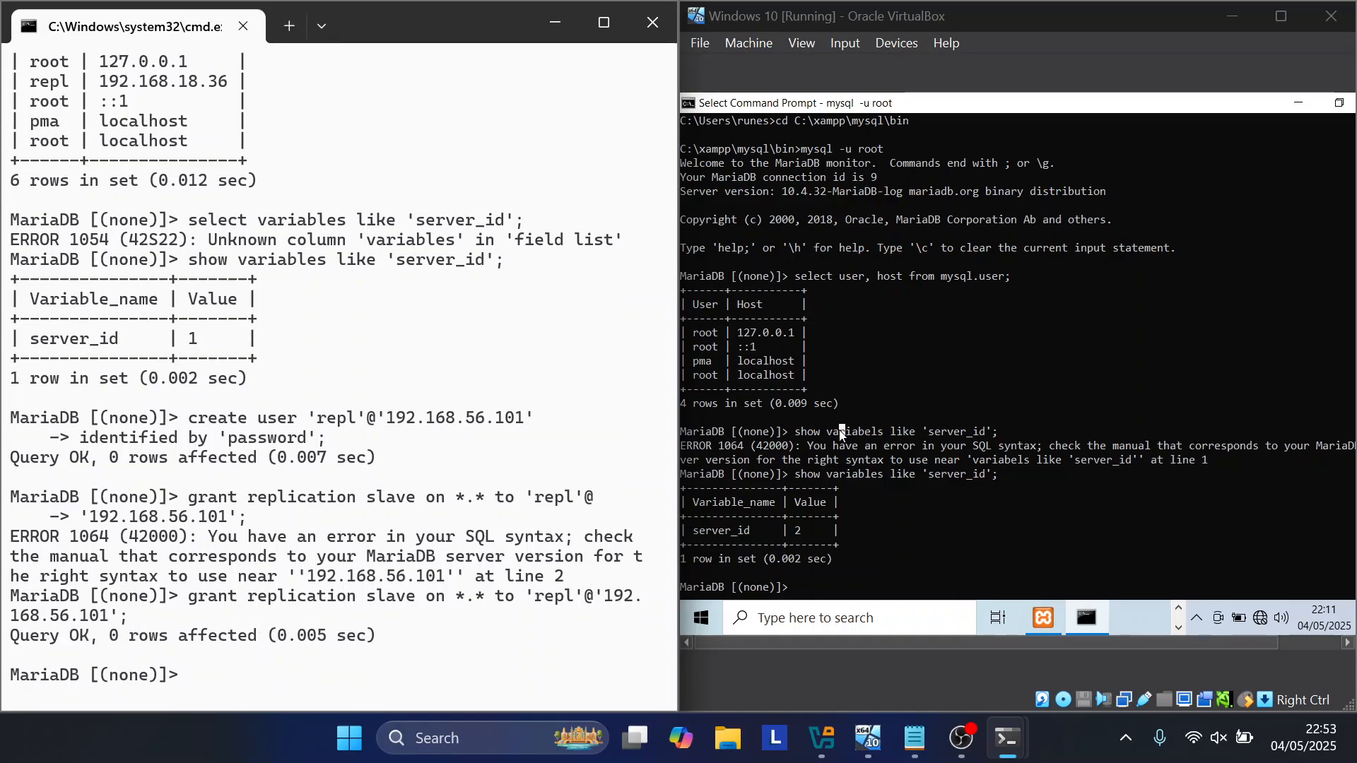
Step: Reload the host's grants with flush privileges; and query its binary log status with show master status;
type("flysh")
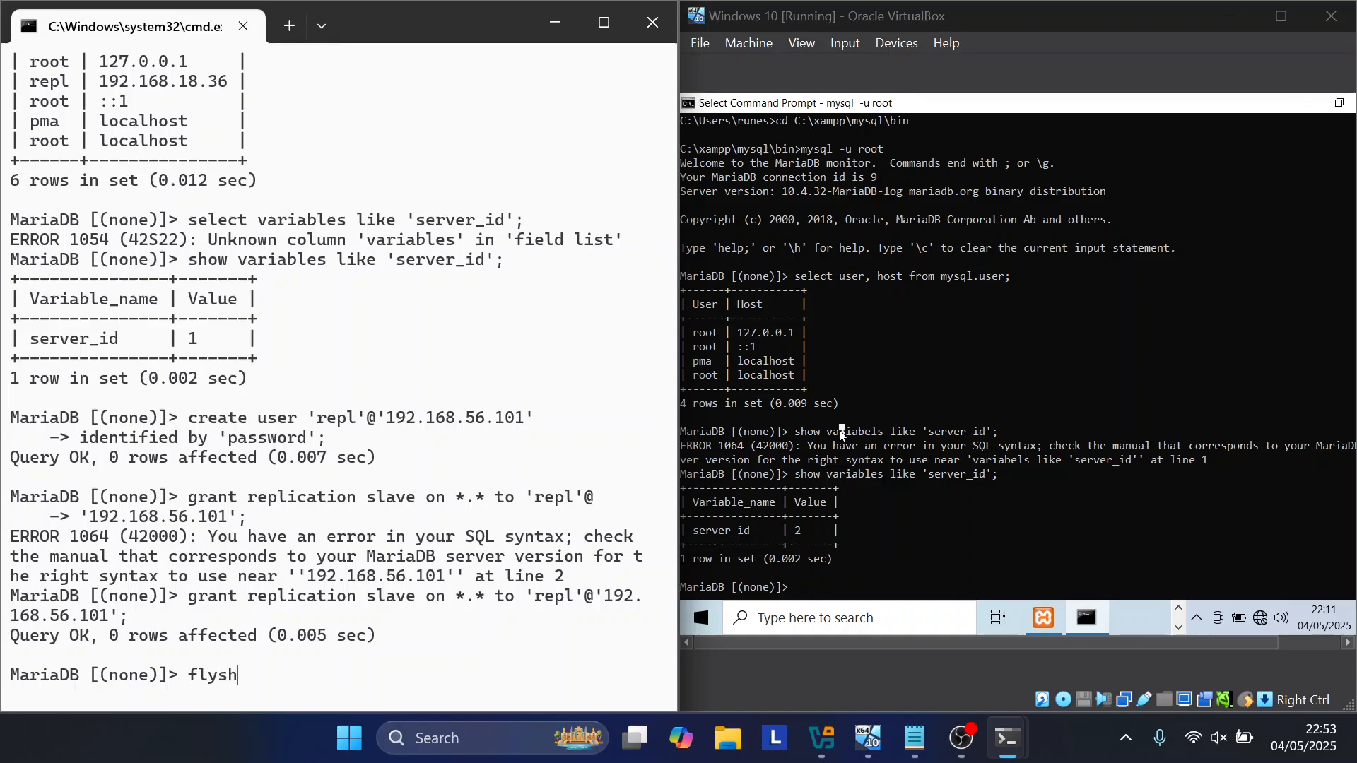
key("BackSpace")
key("BackSpace")
key("BackSpace")
type("ush privi")
type("ges;")
key("Return")
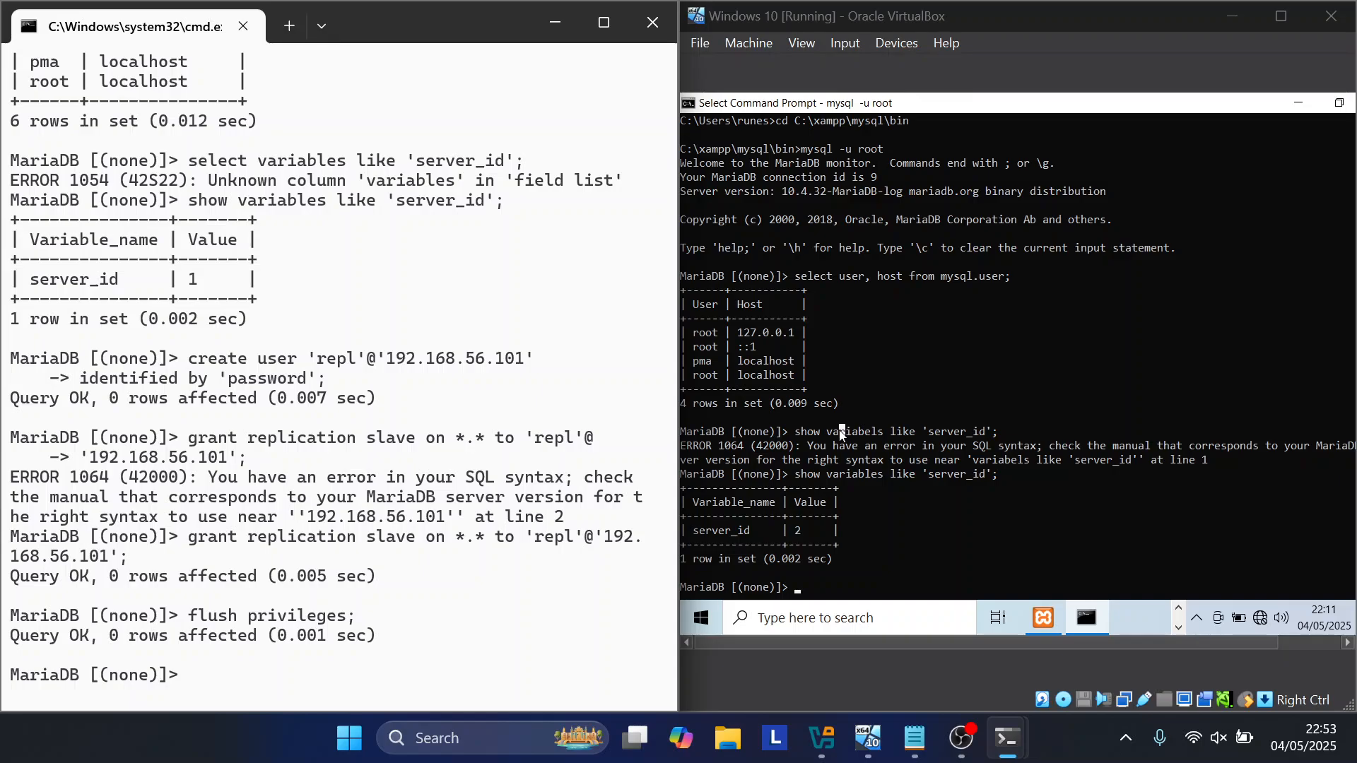
type("show master status;")
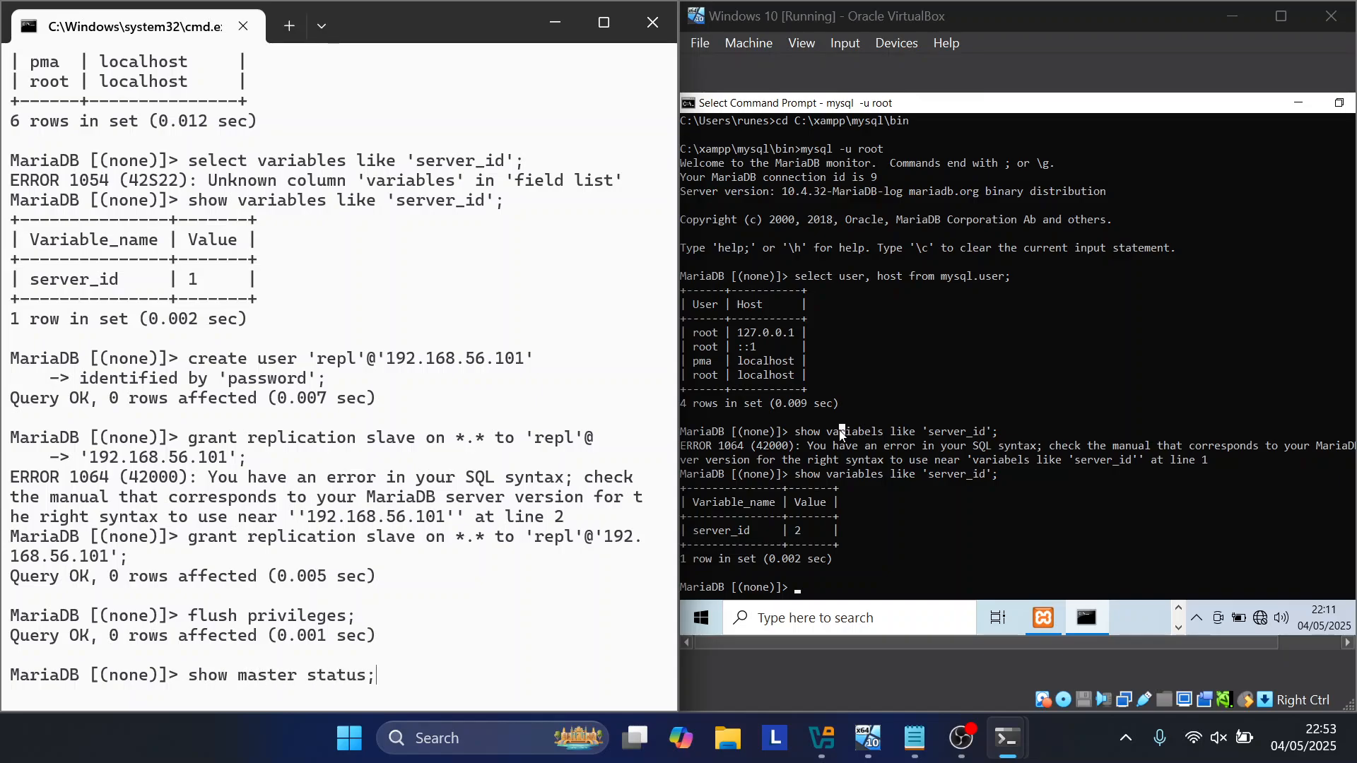
key("Return")
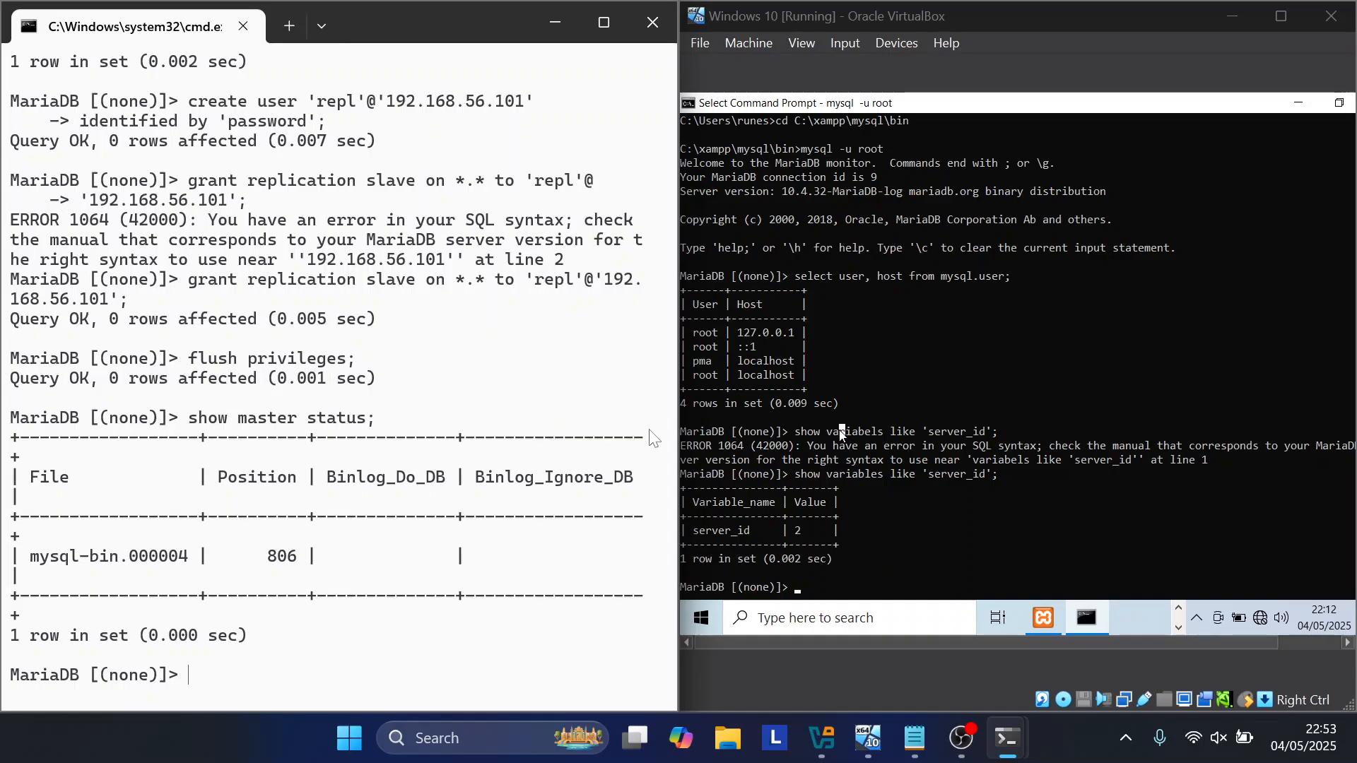
Step: Begin a change master to statement on the guest's MariaDB prompt with master_host='192.168.56.1',
left_click(832, 575)
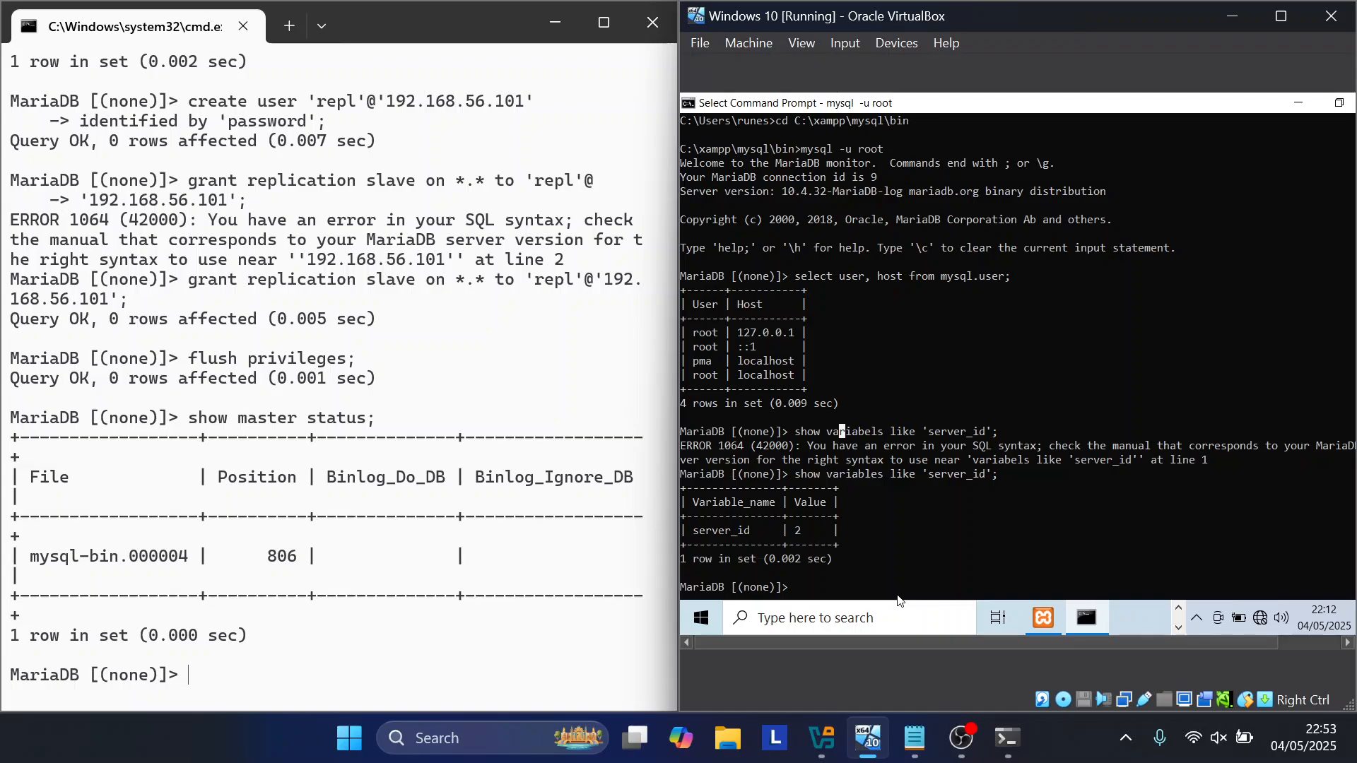
key("Escape")
type("change")
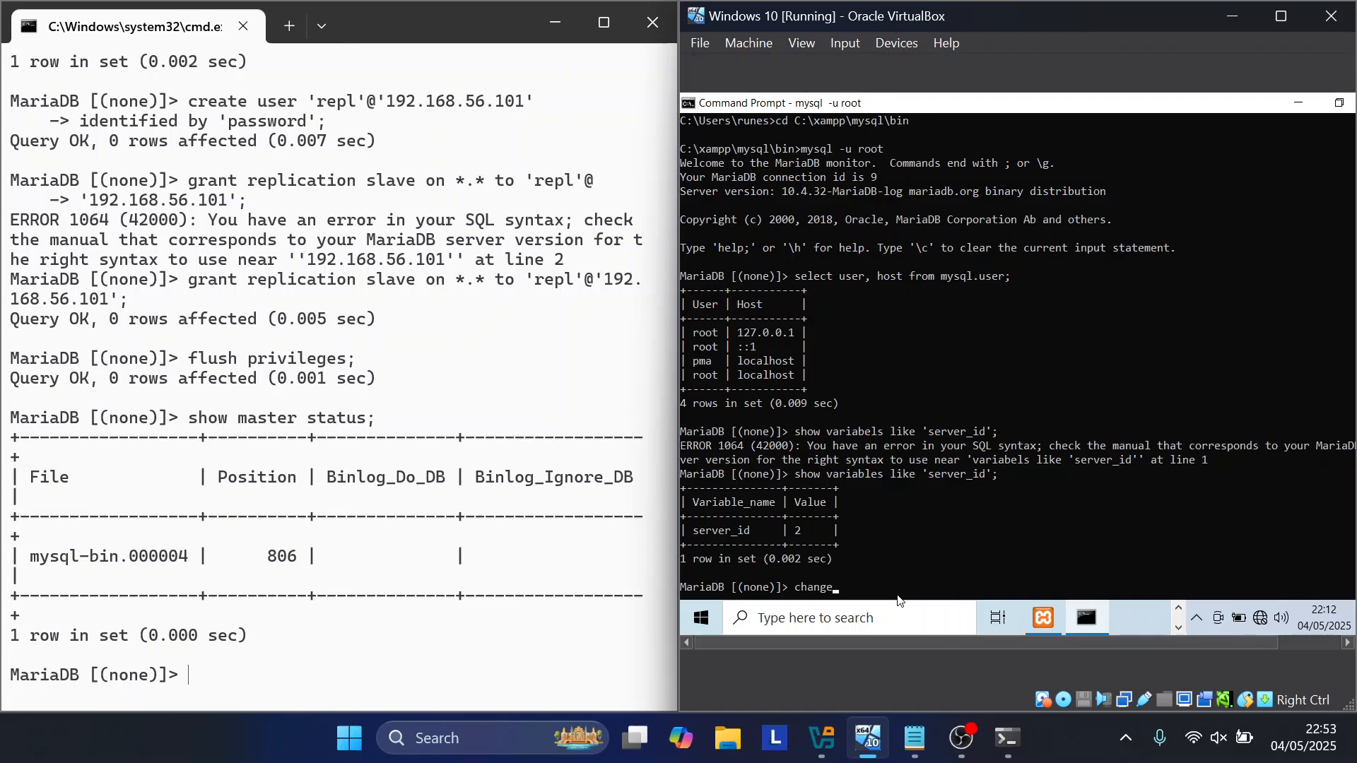
type(" master to")
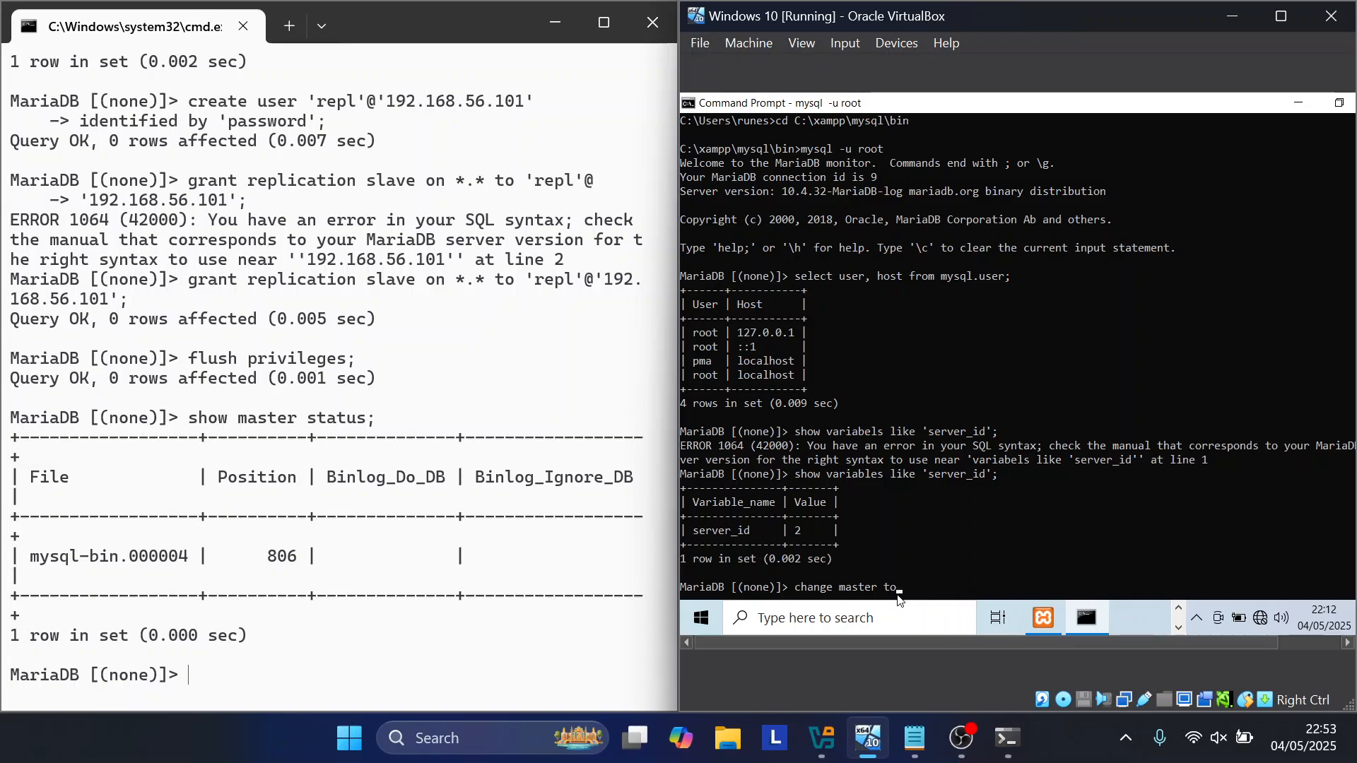
key("Return")
type("master_host")
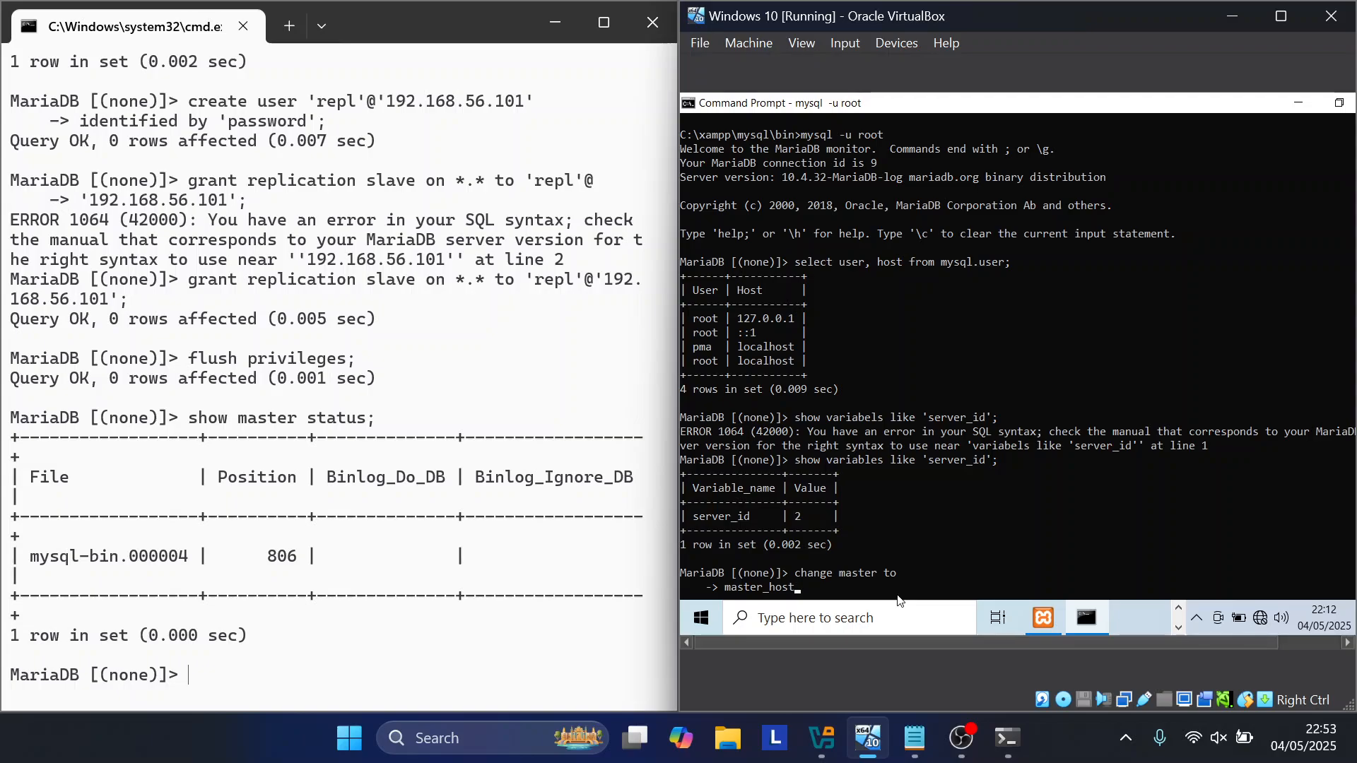
type("='192.168.56.1',")
key("Return")
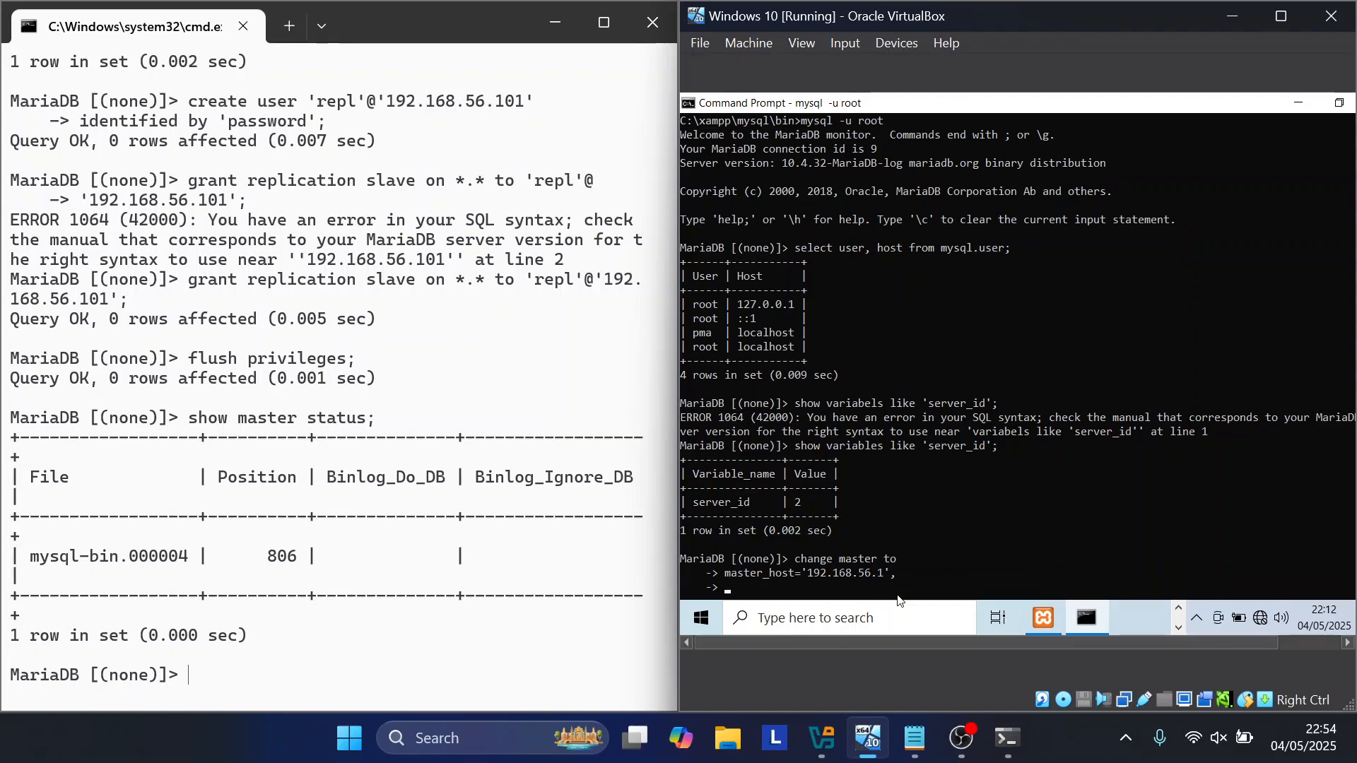
Step: Add master_user='repl', and the replication account's master_password to the guest's change master statement
type("master_user='repl',")
key("Return")
type("master")
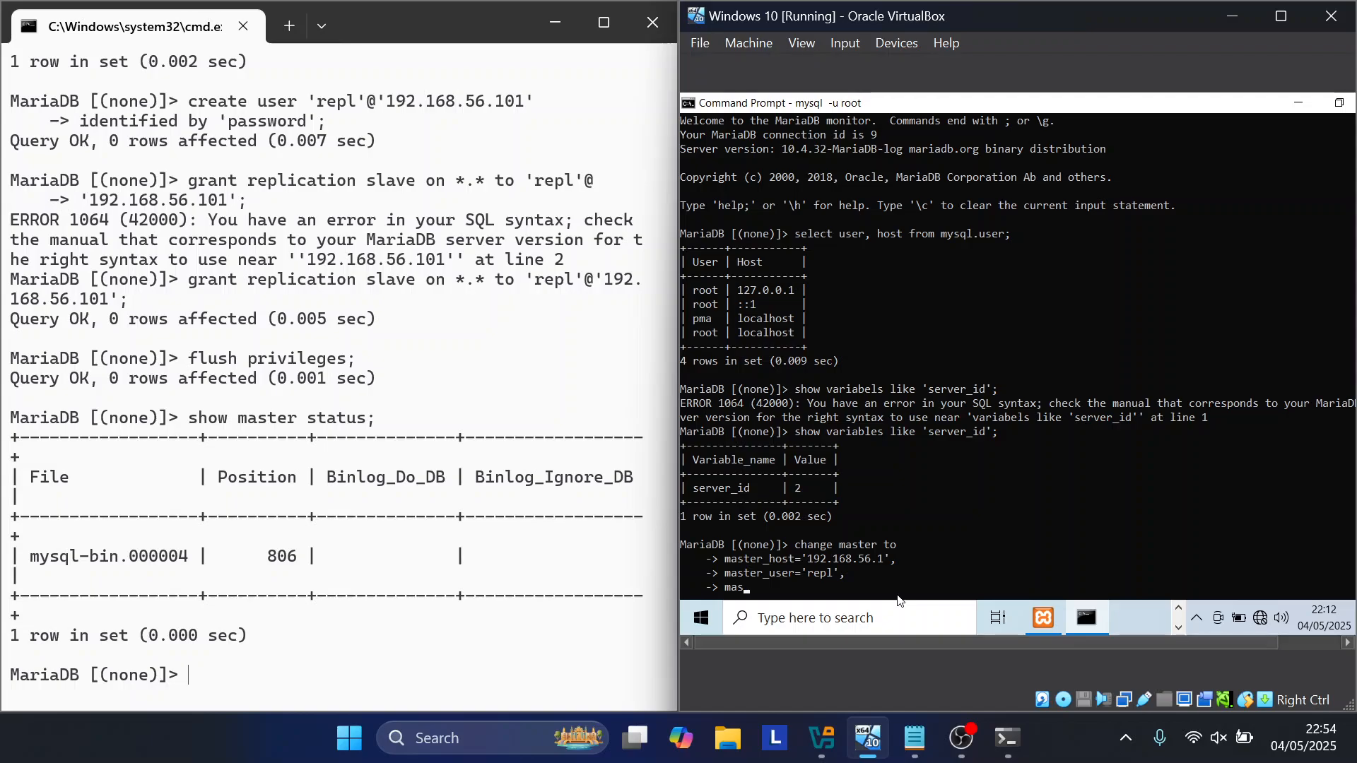
type("_password='password',")
key("Return")
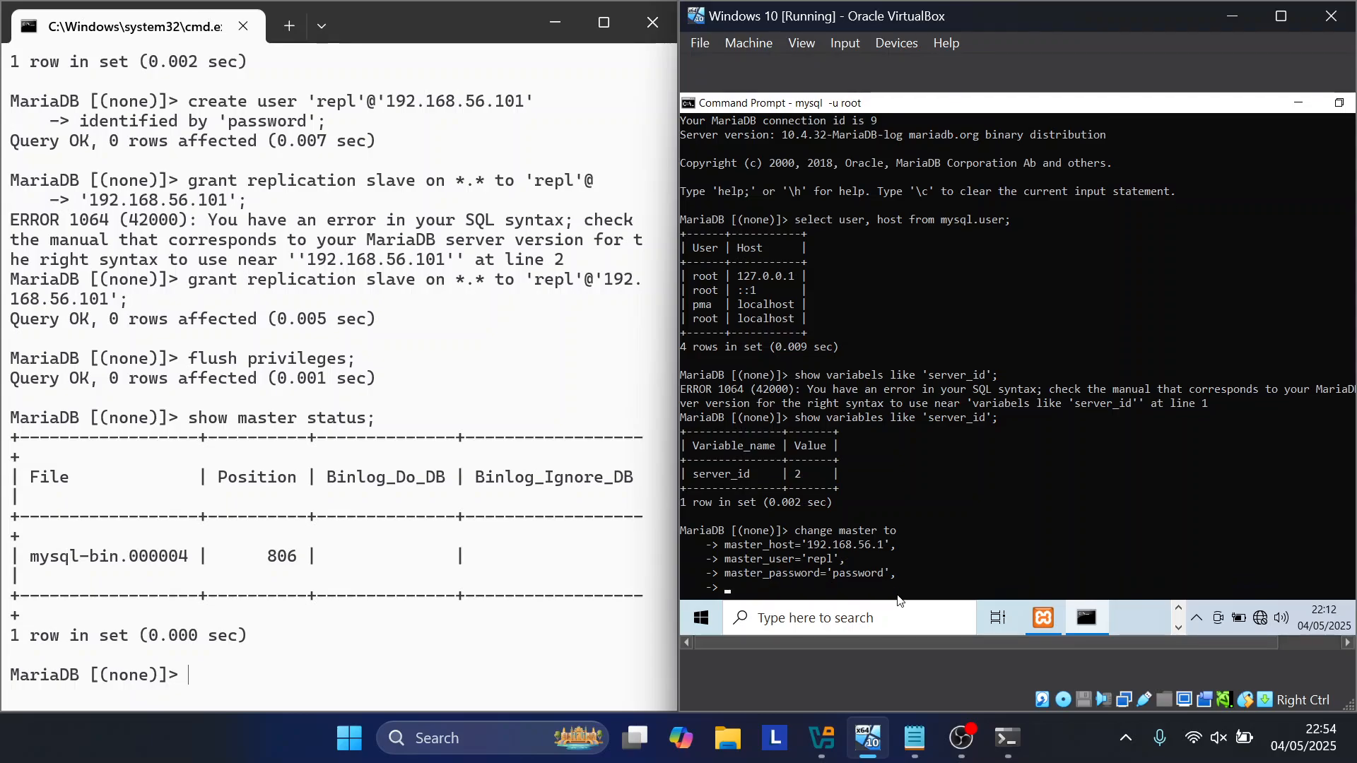
Step: Try to run the guest's change master statement with log file mysql-bin.000004, its closing quote on a new line, and matser_log_pos=806;
type("master_log_file='mysql-bin.")
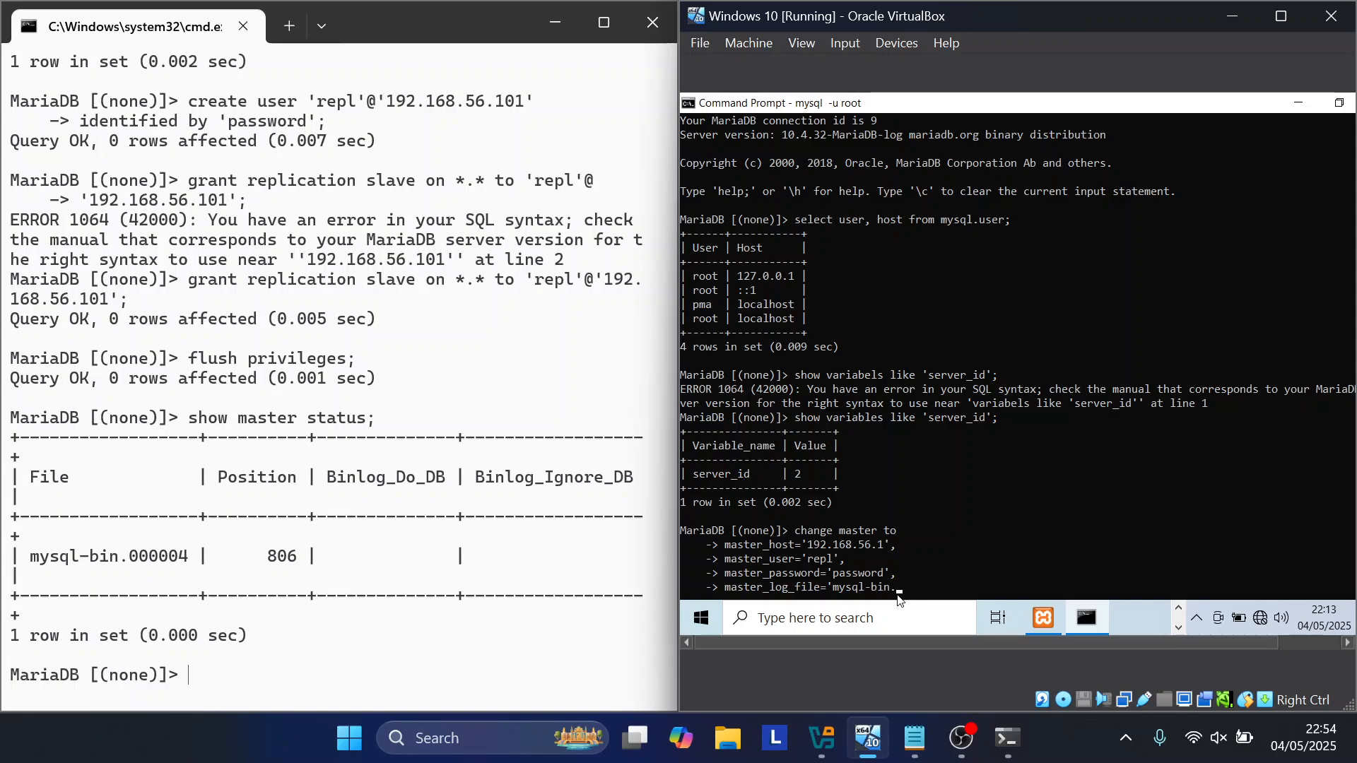
type("000004")
key("Return")
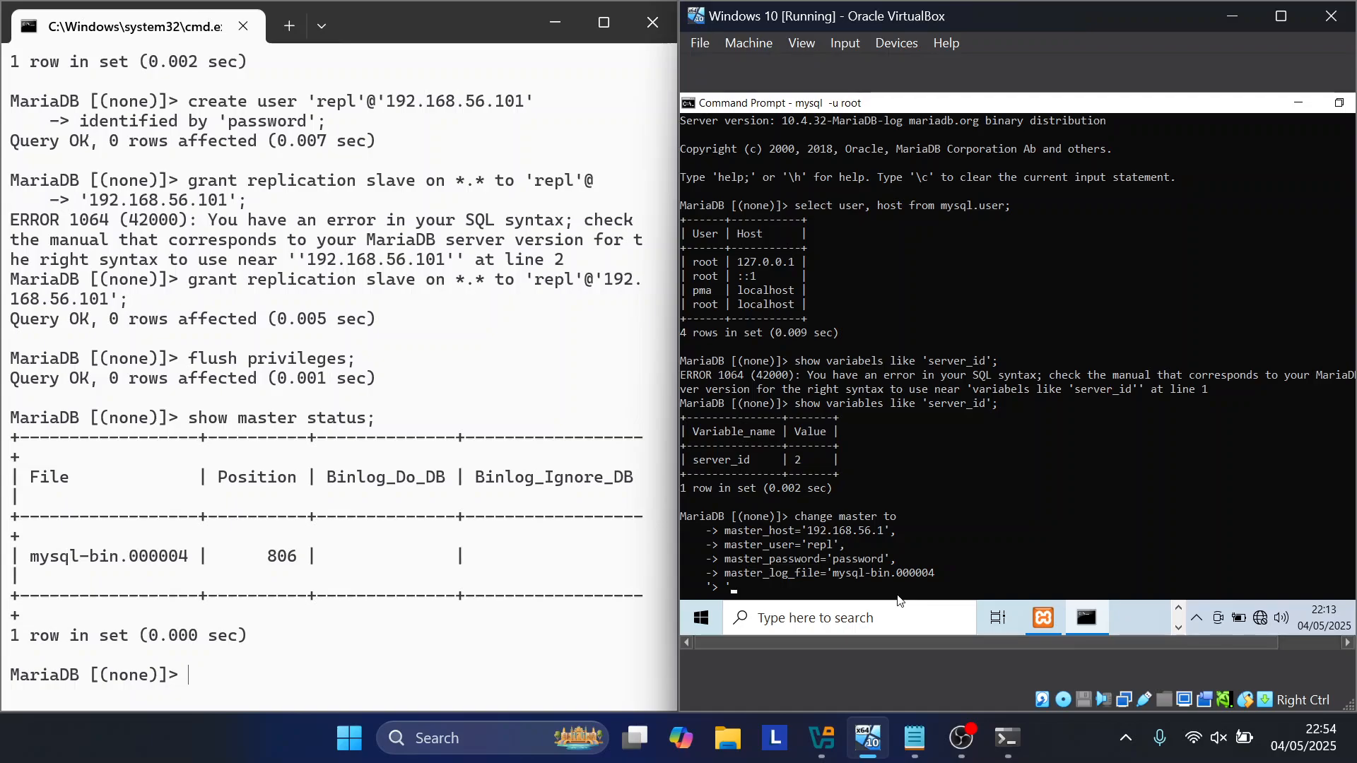
key("Return")
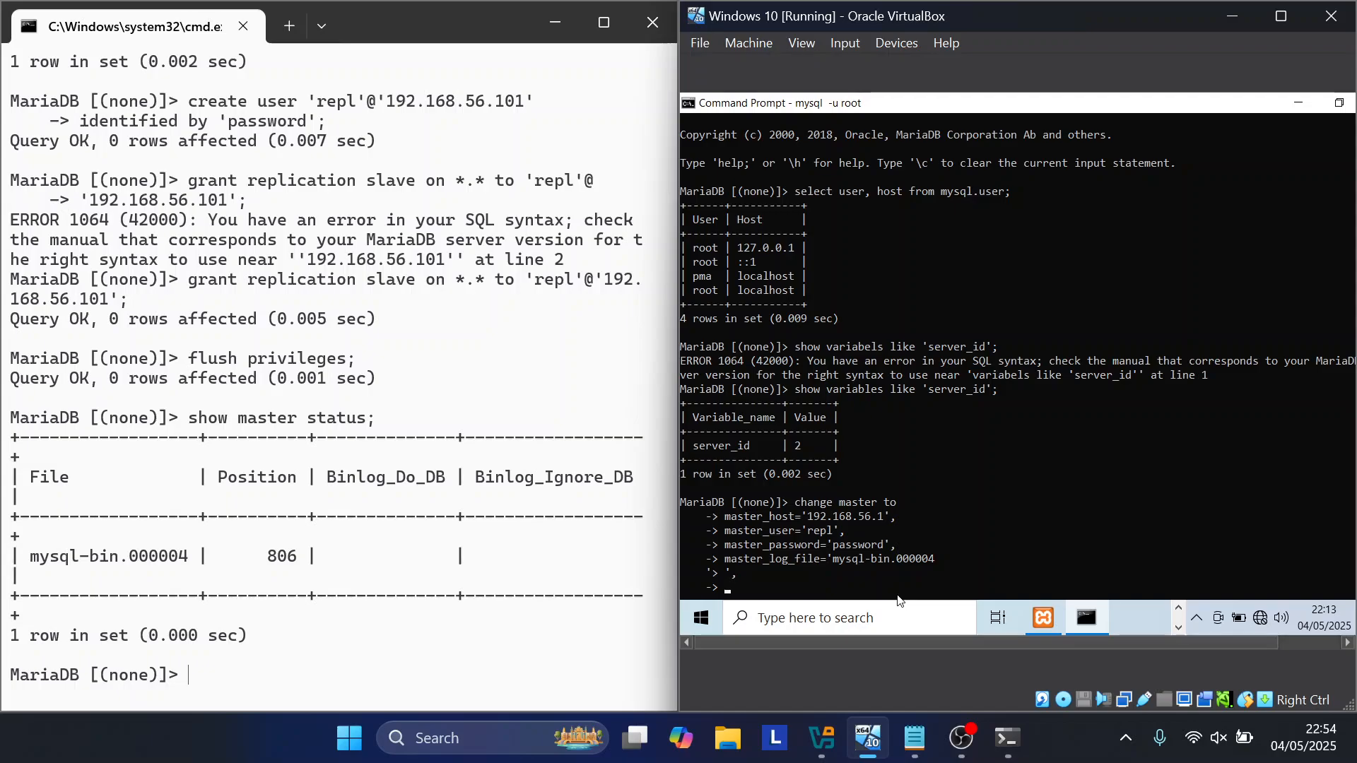
type("matser_log_pos=806;")
key("Return")
Step: Re-enter the guest's change master to statement with master_host='192.168.56.1', master_user='repl', and the replication account's password
key("Up")
key("Up")
key("Up")
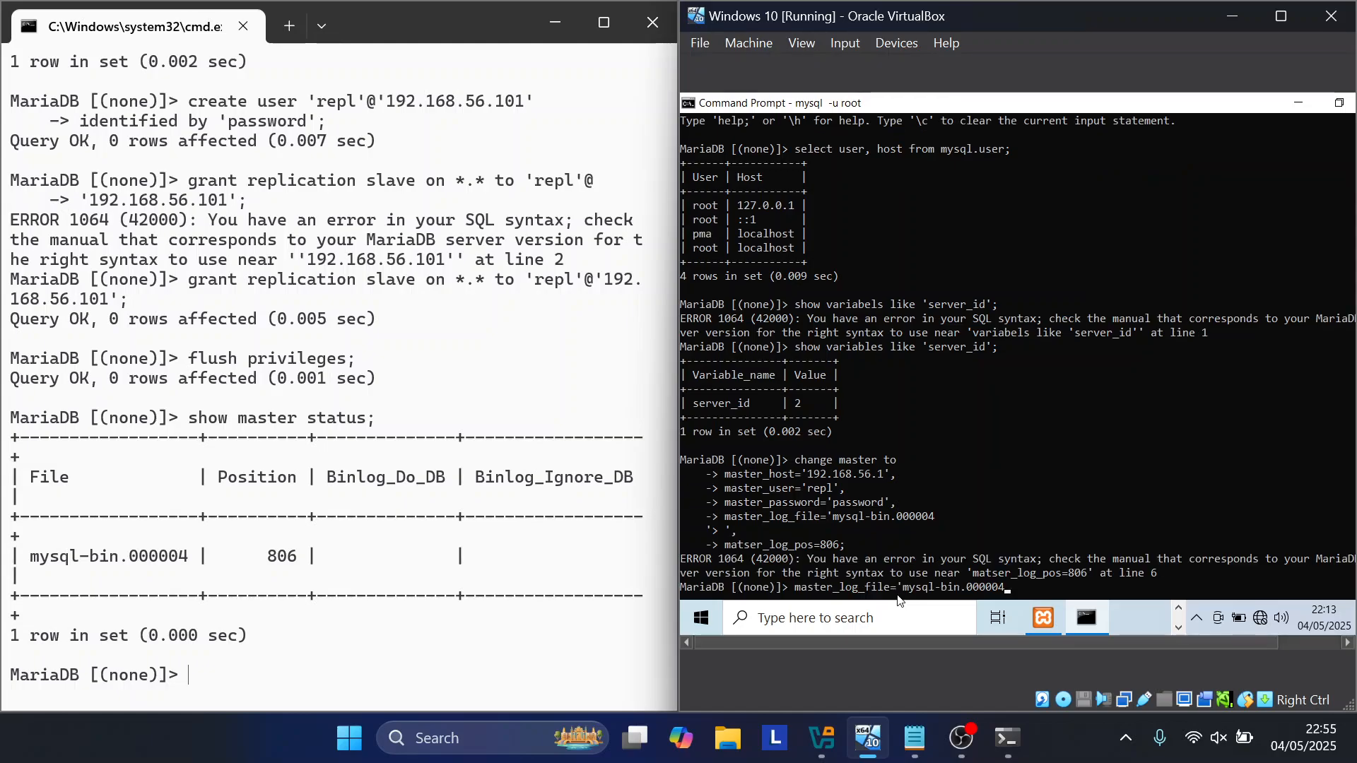
key("Up")
key("Up")
key("Up")
key("Up")
key("Return")
key("Down")
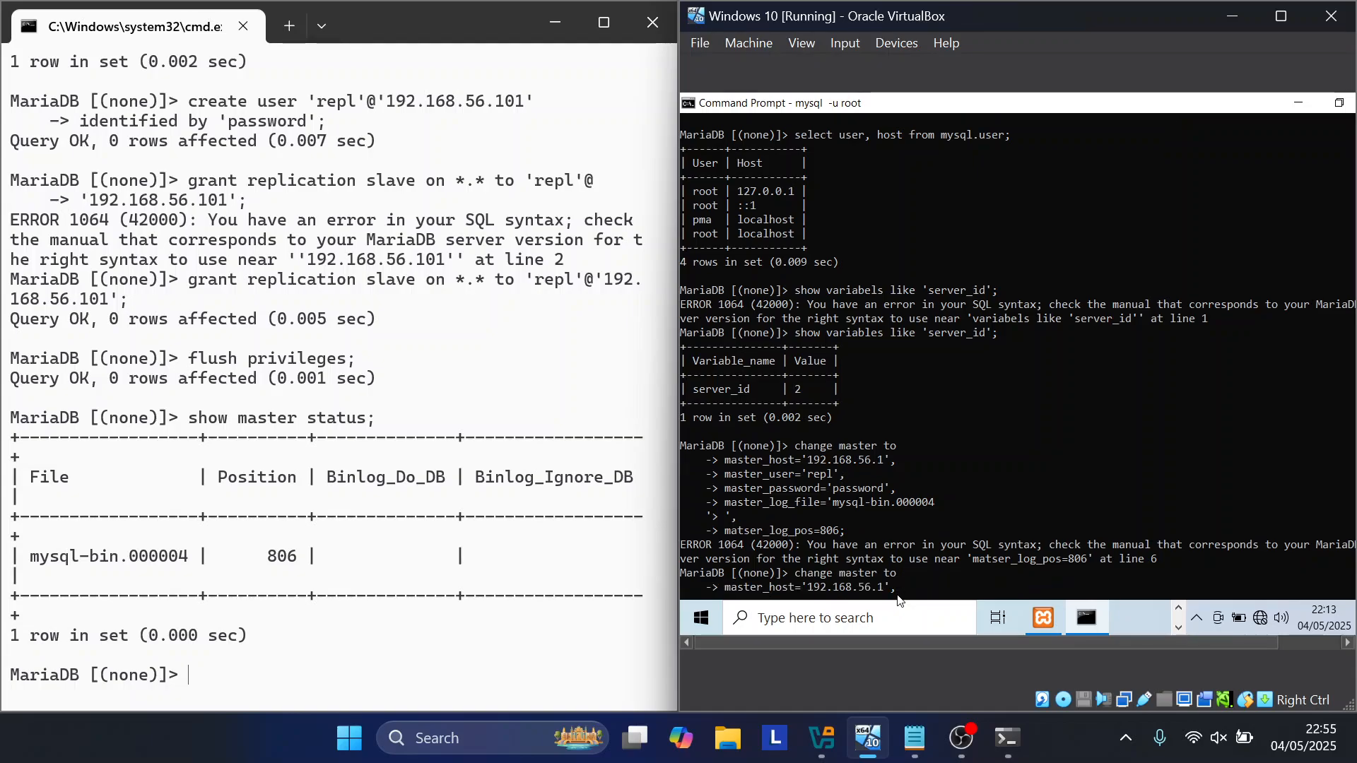
key("Return")
key("Down")
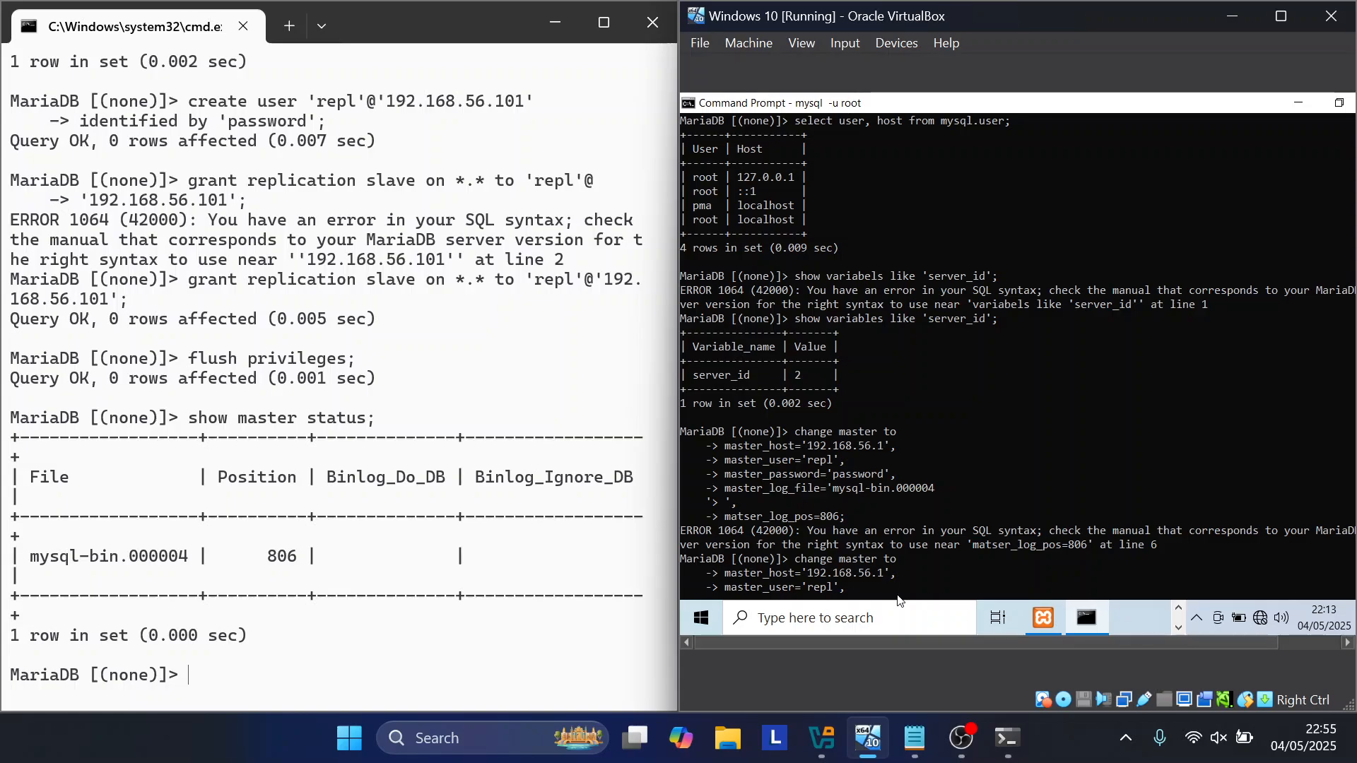
key("Return")
key("Down")
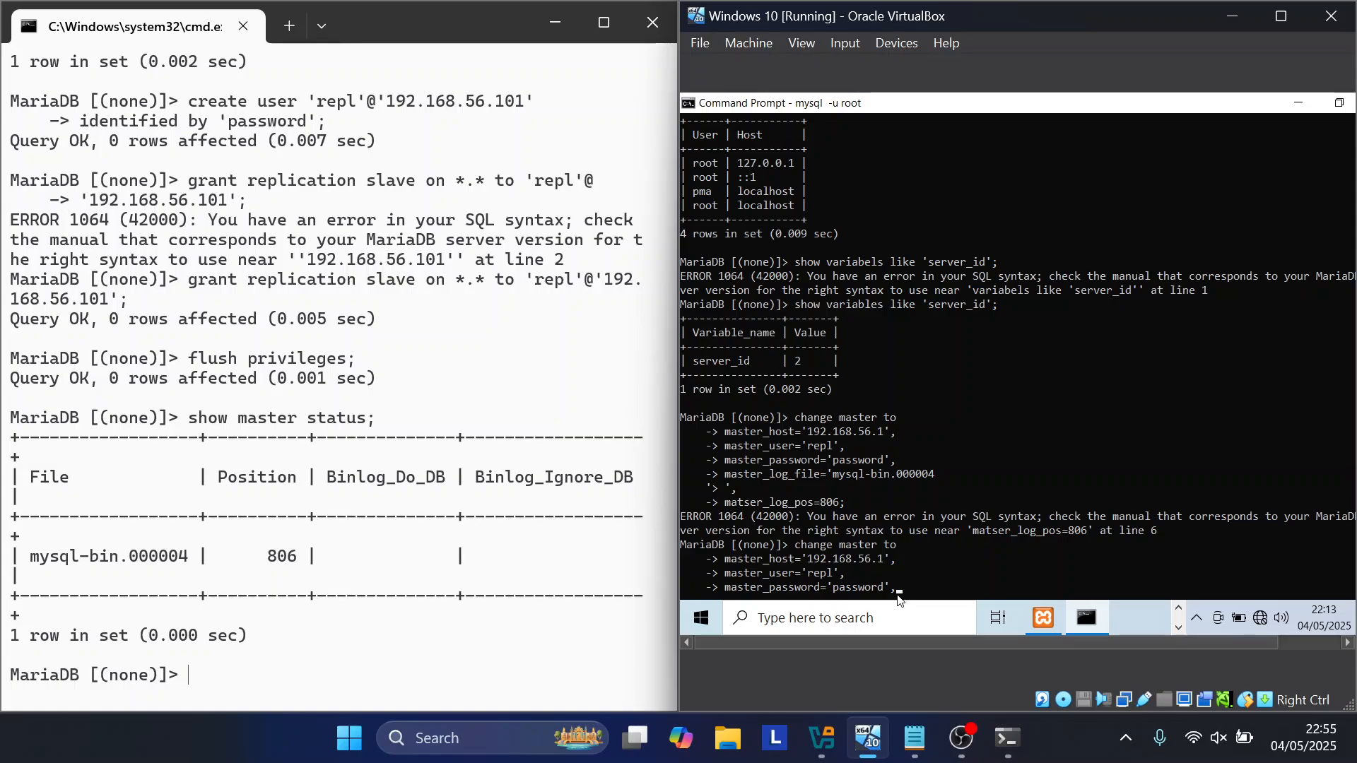
key("Return")
Step: Add the line master_log_file='mysql-bin.000004', with its closing quote and comma to the guest's change master statement
key("Down")
type("'")
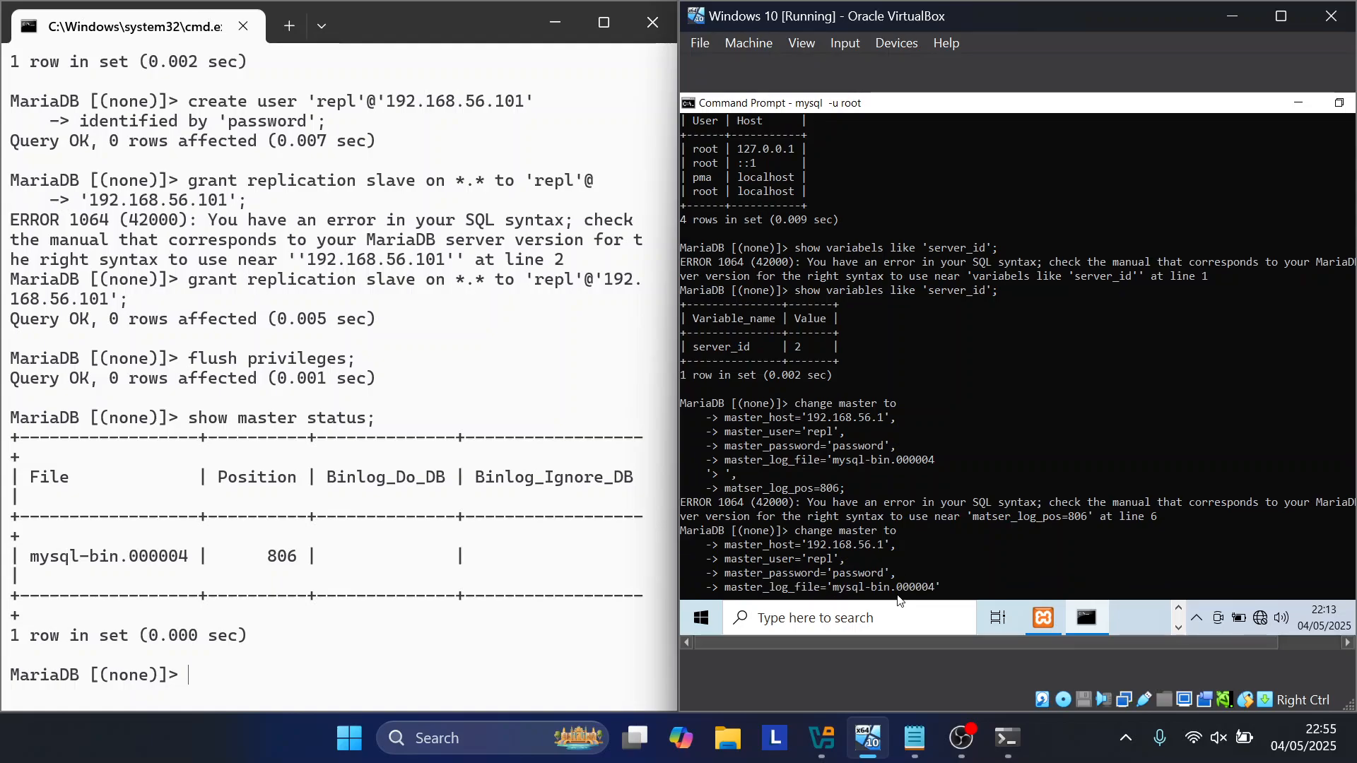
type("/")
key("BackSpace")
type(",")
key("Return")
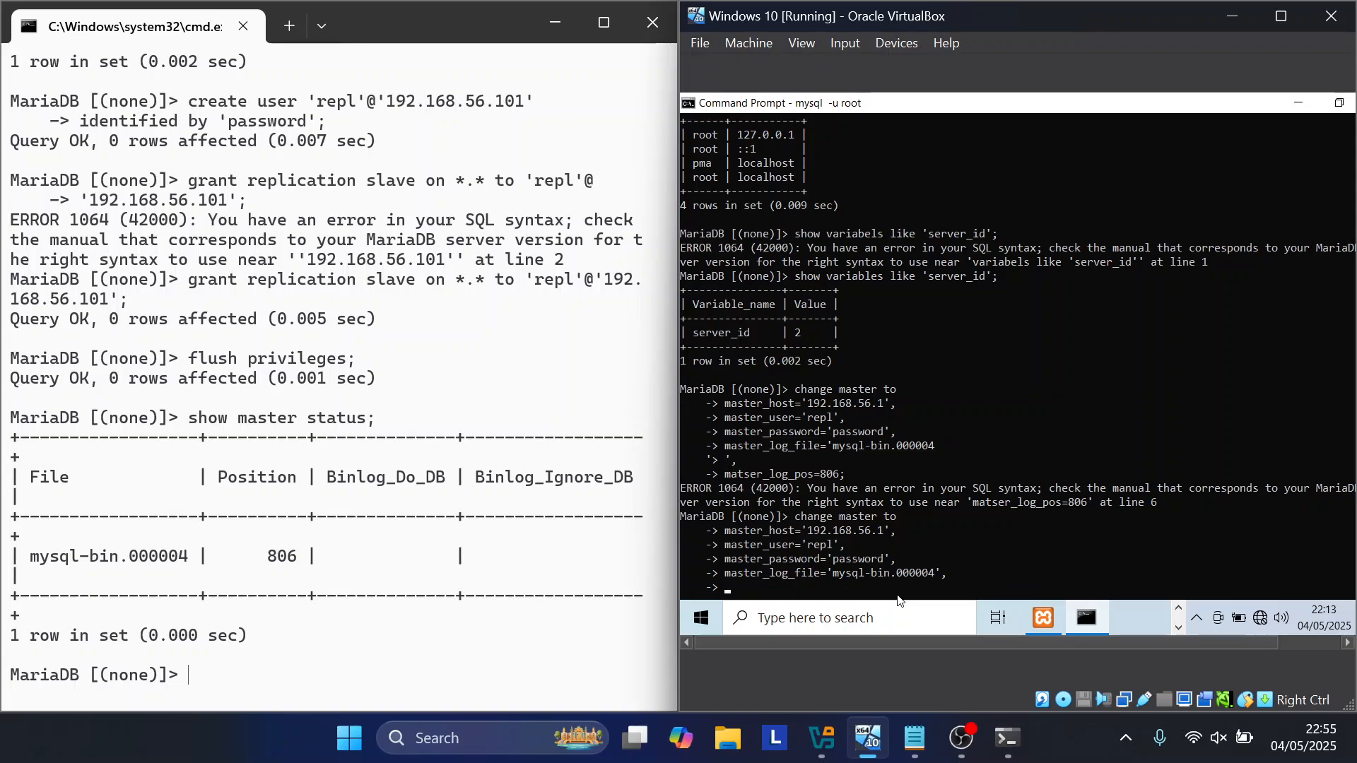
Step: Try to complete and run the guest's change master statement with the line matser_log_pos=806;
key("Up")
key("Up")
key("Up")
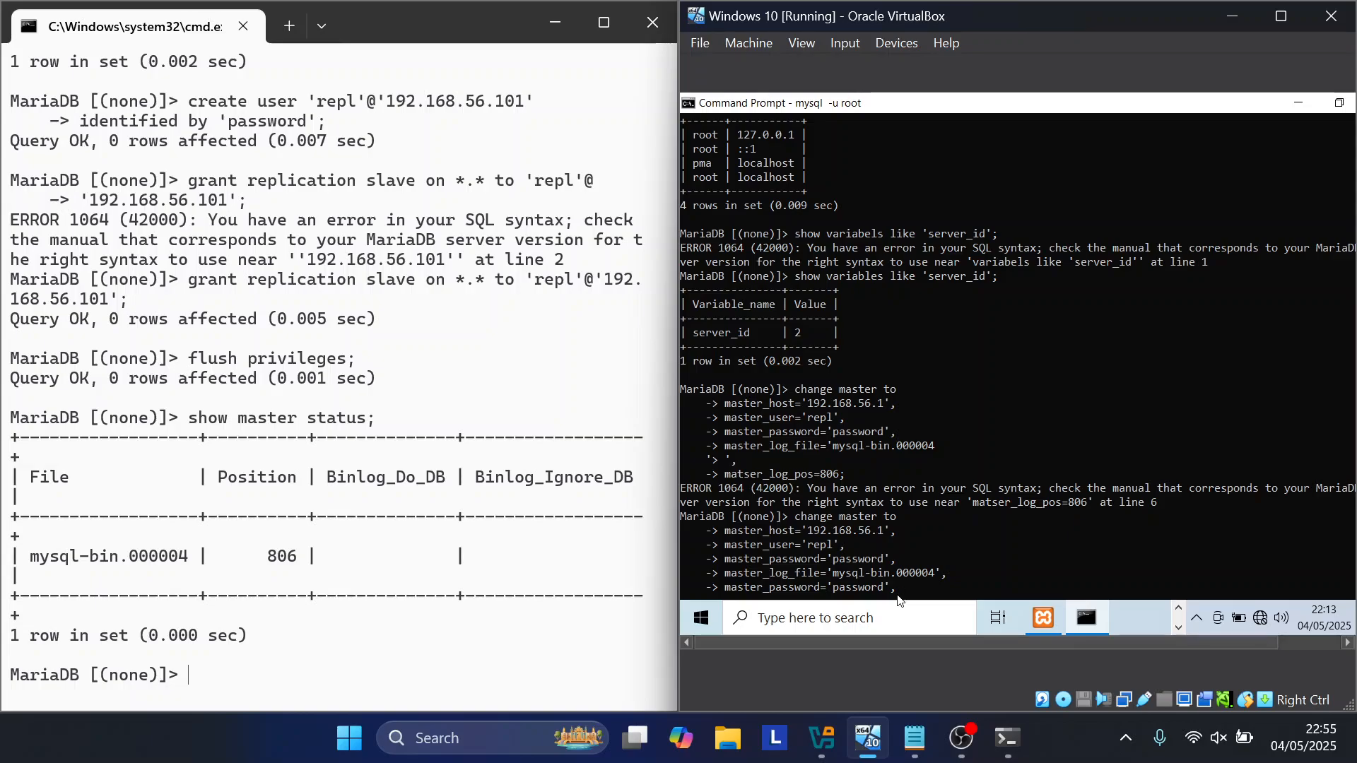
key("Up")
key("Up")
key("Down")
key("Down")
key("Up")
key("Up")
key("Up")
key("Up")
key("Down")
key("Return")
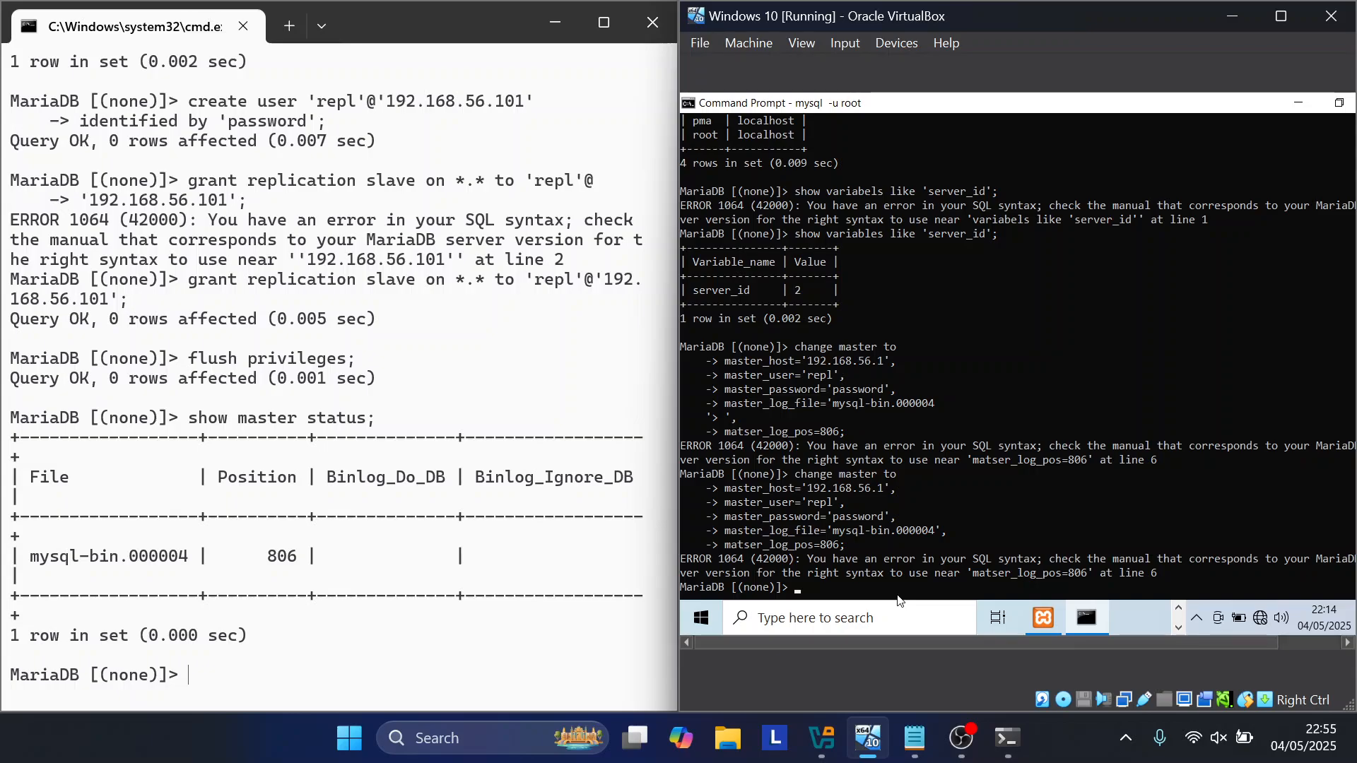
Step: Re-enter the guest's change master to statement with master_host='192.168.56.1', master_user='repl', and the master_password line for the replication account
key("Up")
key("Up")
key("Up")
key("Up")
key("Up")
key("Up")
key("Return")
key("Down")
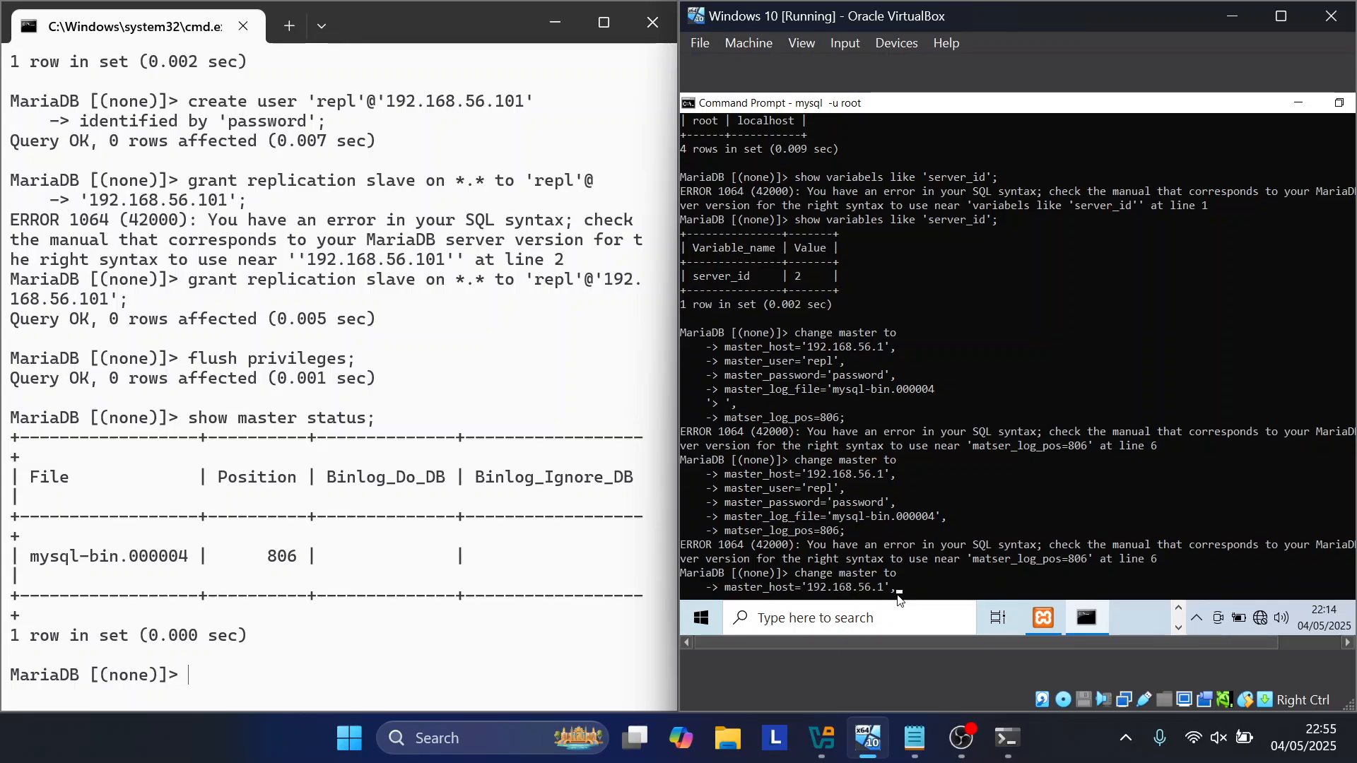
key("Return")
key("Down")
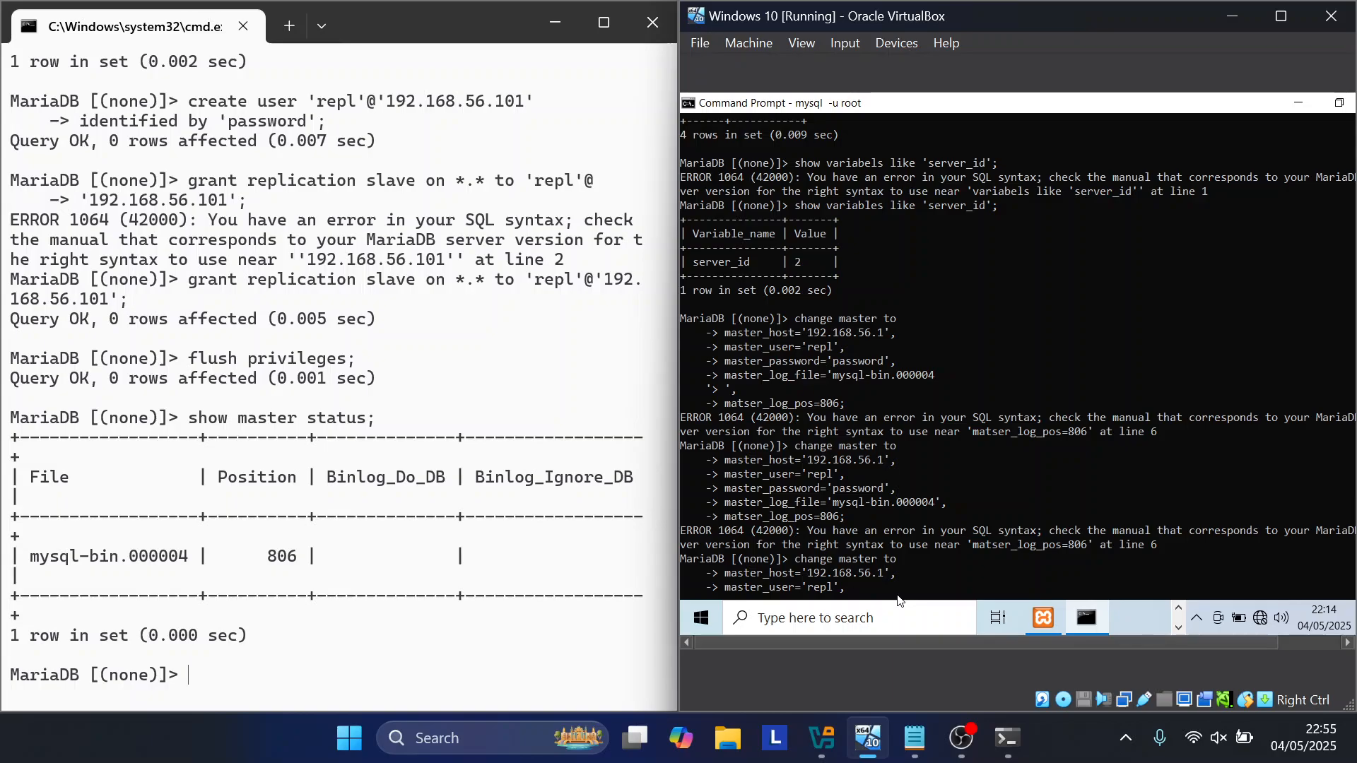
key("Return")
key("Down")
key("Return")
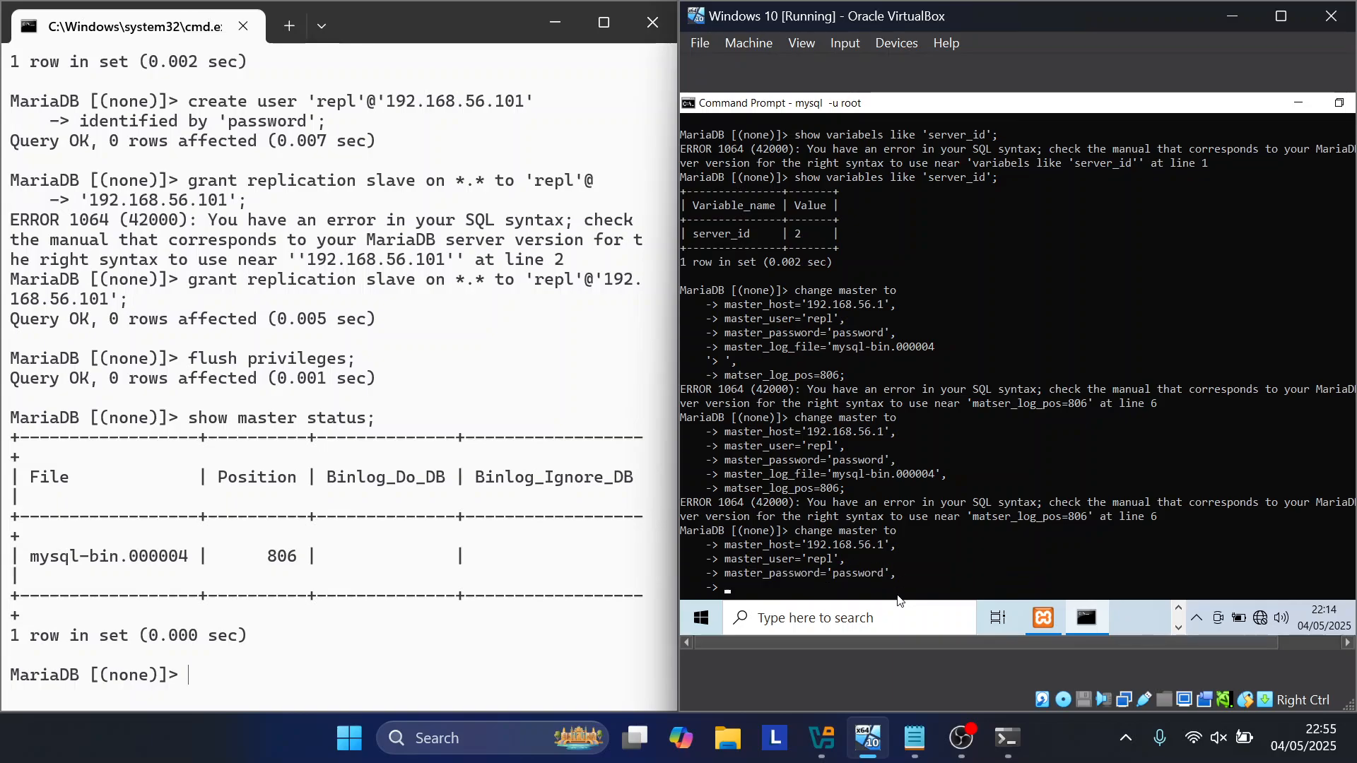
Step: Complete the guest's change master statement with master_log_file='mysql-bin.000004', and master_log_pos=806;, run it, and execute start slave;
key("Down")
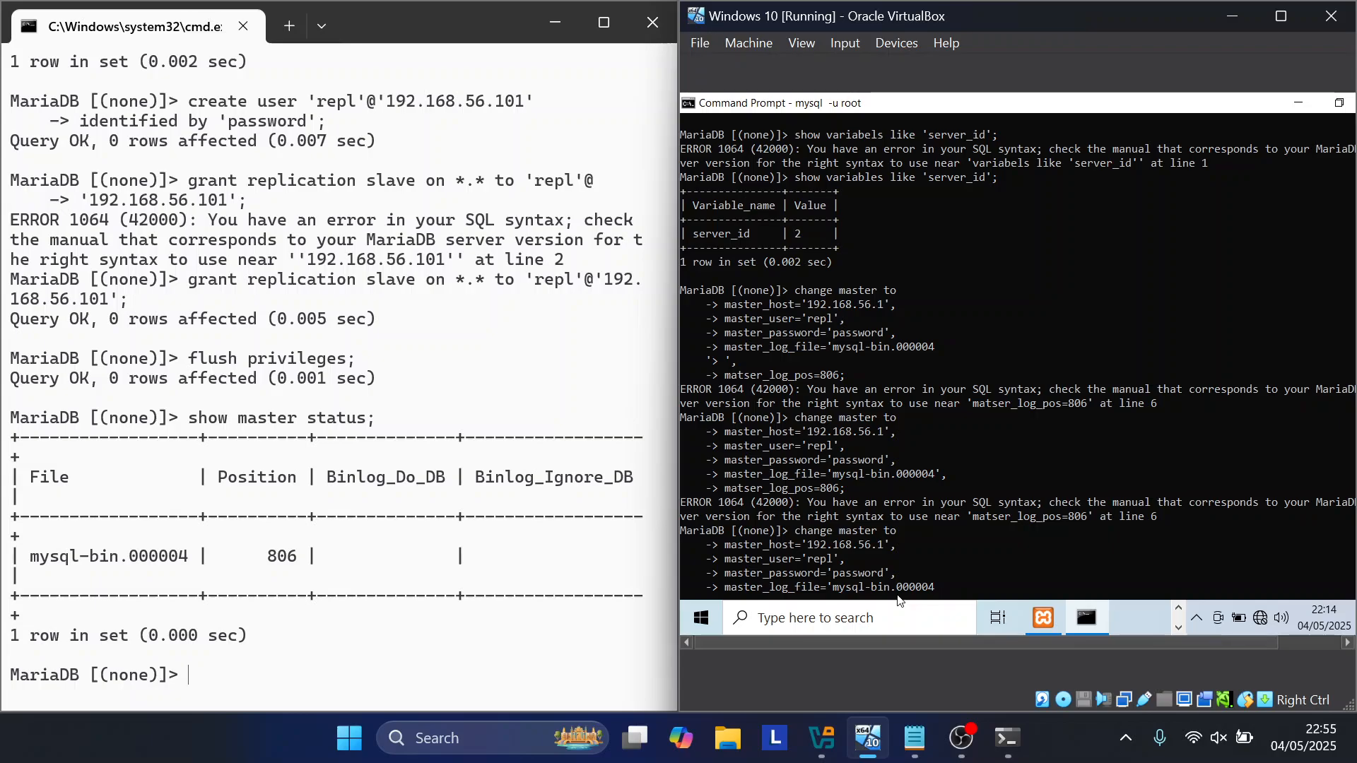
type("',")
key("Return")
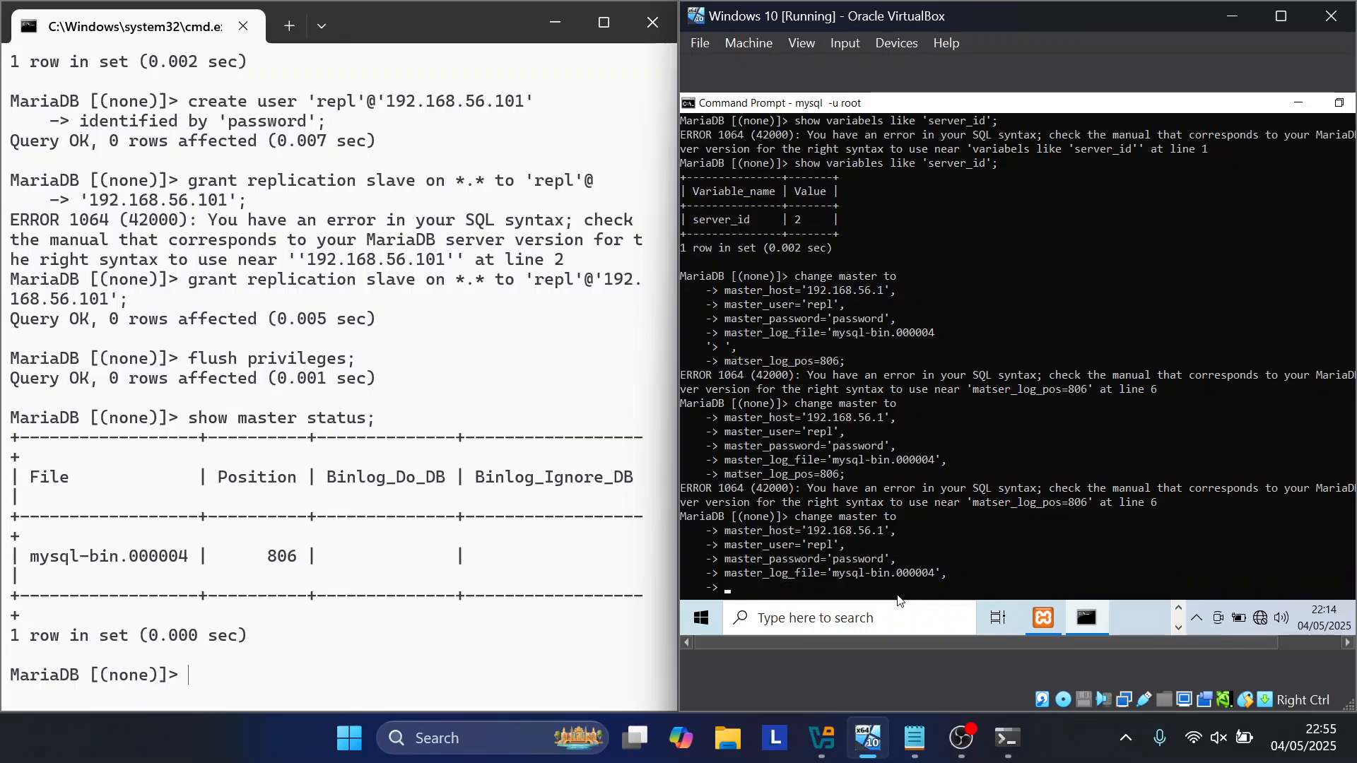
type("master_log_pos=806;")
key("Return")
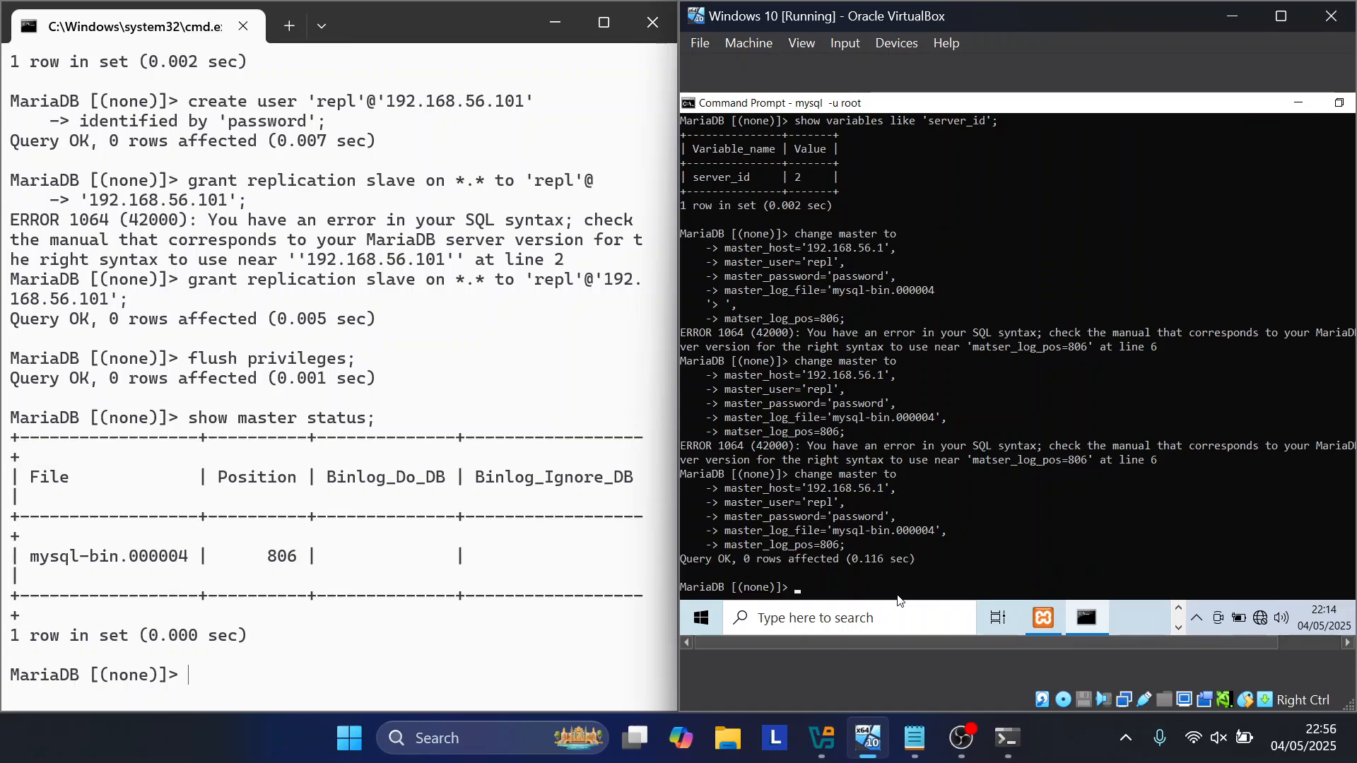
type("start slave;")
key("Return")
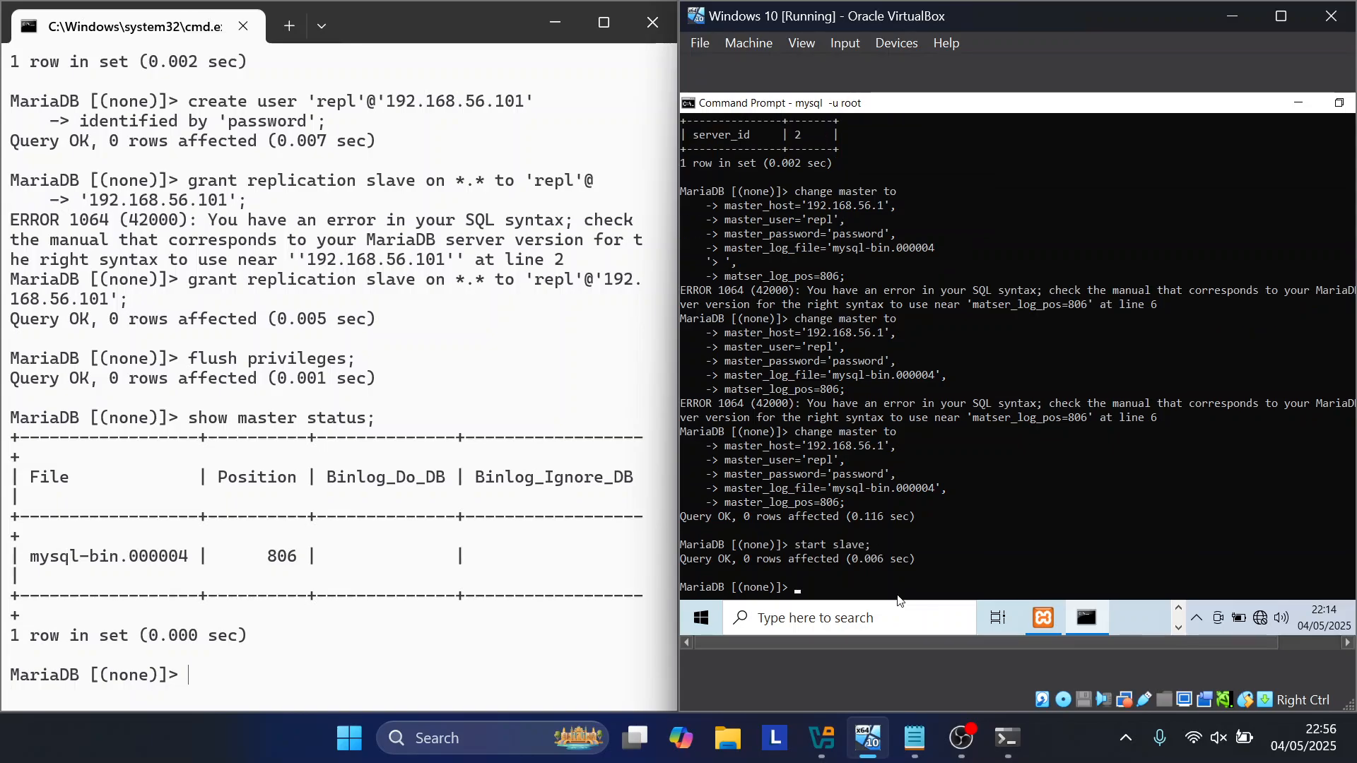
Step: Run show slave status\G on the guest and examine the slave I/O and SQL running states
type("show slaves status\\G")
key("Left")
key("Left")
key("Left")
key("Left")
key("Left")
key("Left")
key("Left")
key("Left")
key("Left")
key("BackSpace")
key("Return")
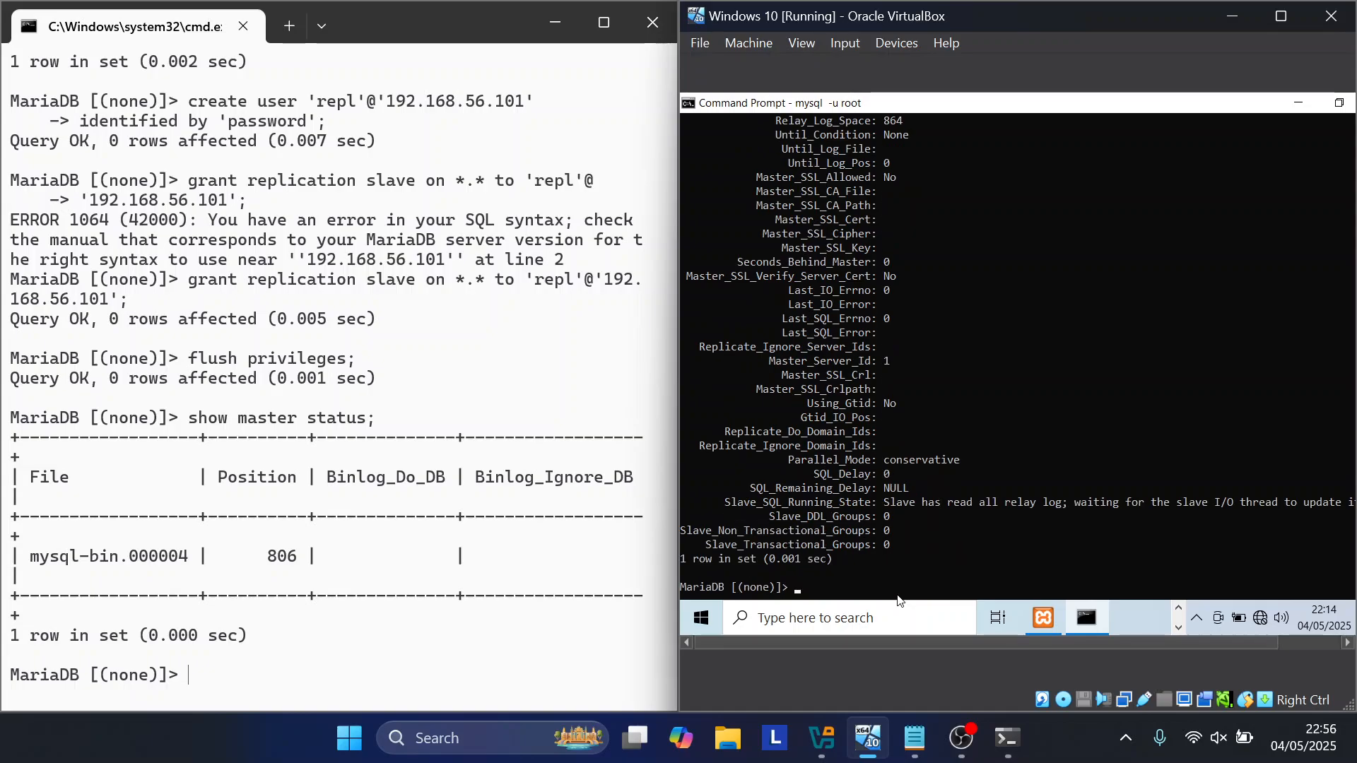
scroll(976, 404, "up", 7)
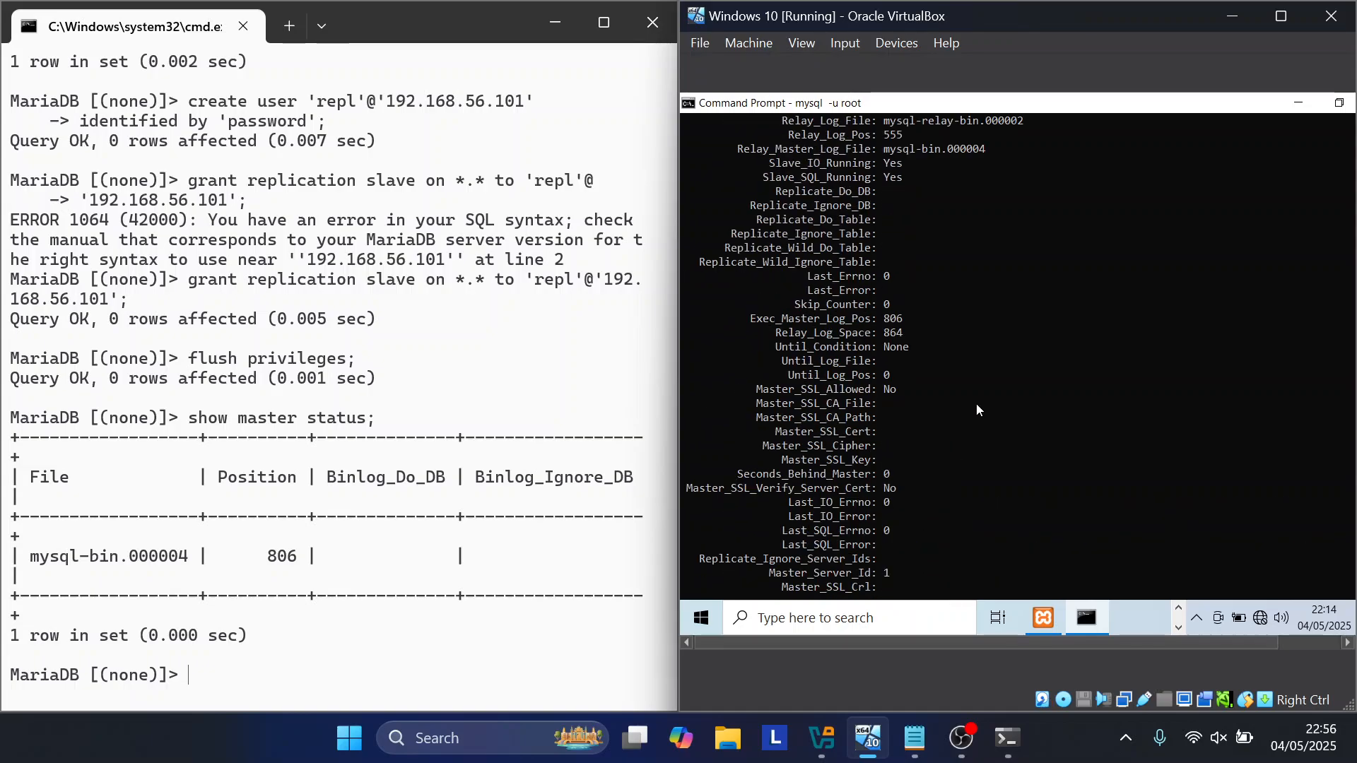
scroll(977, 404, "up", 3)
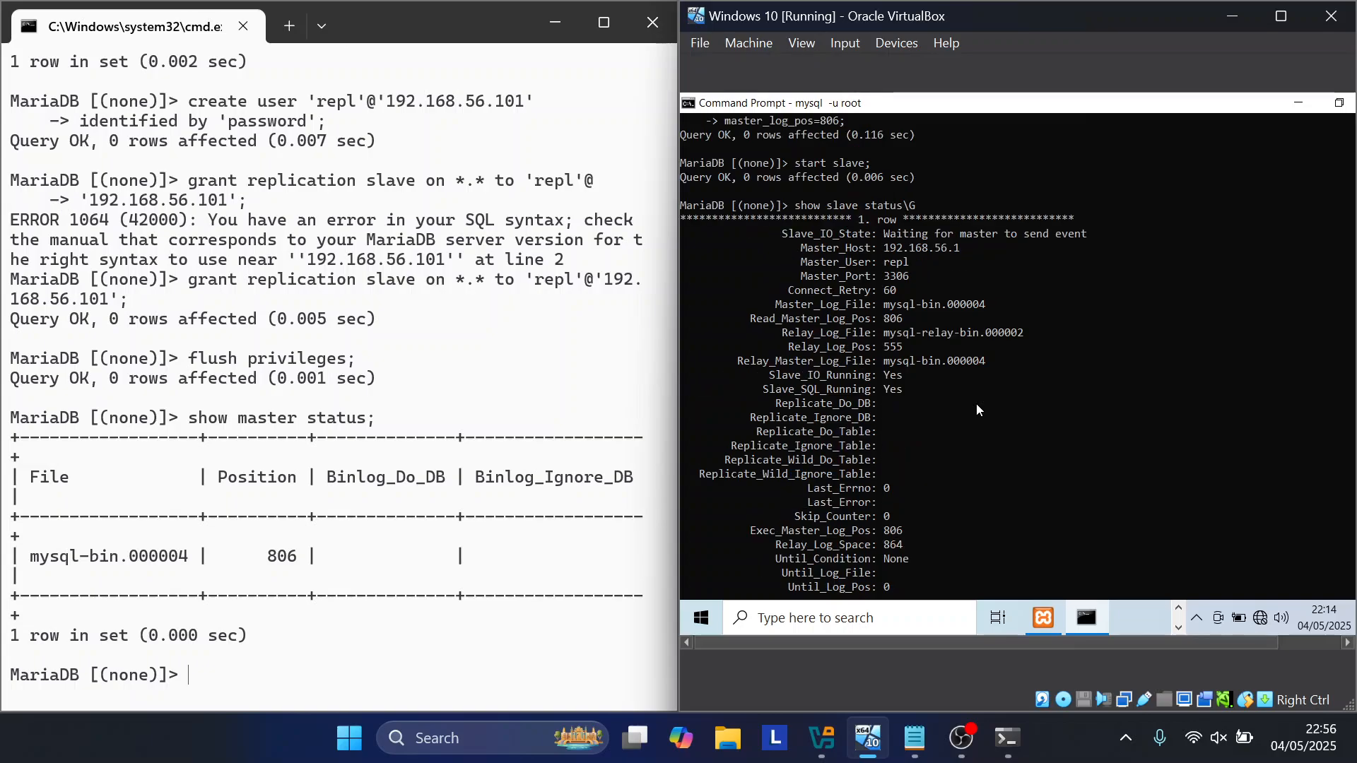
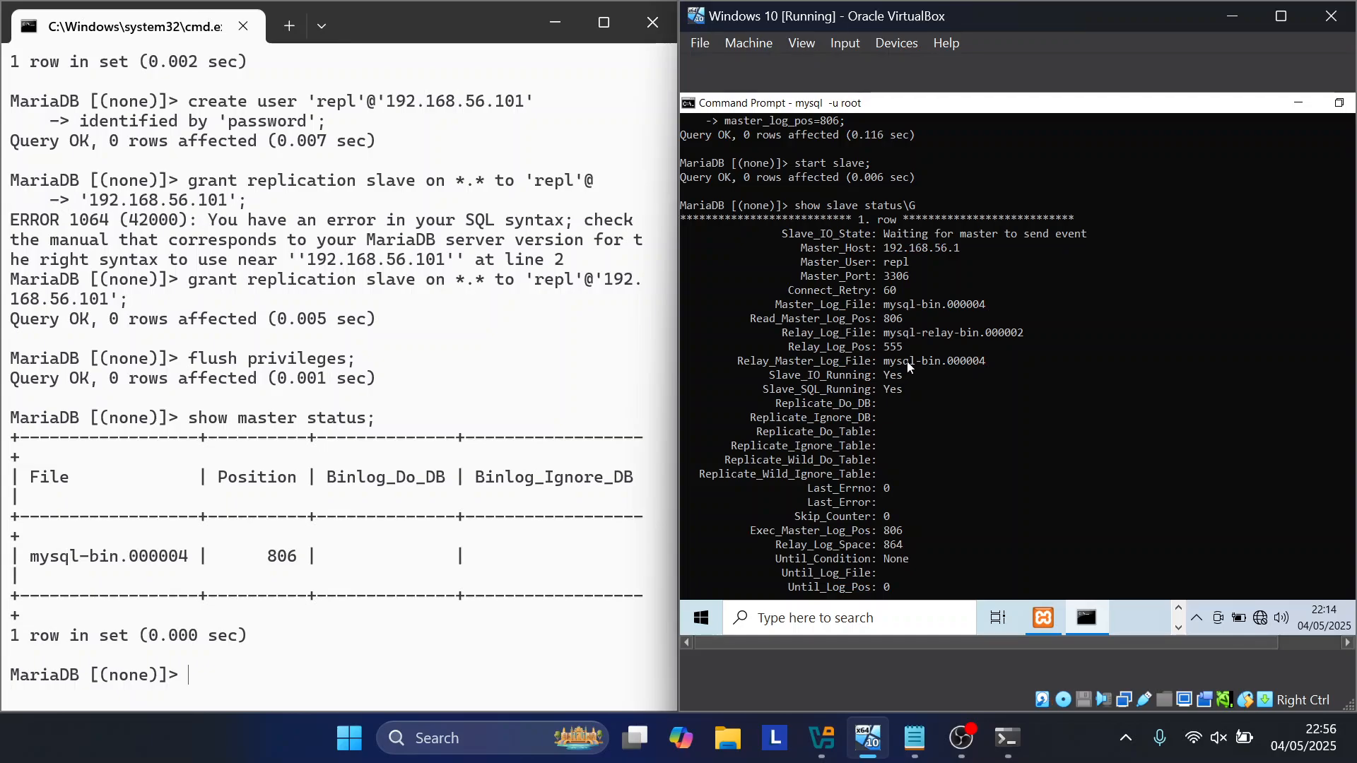
scroll(908, 363, "down", 8)
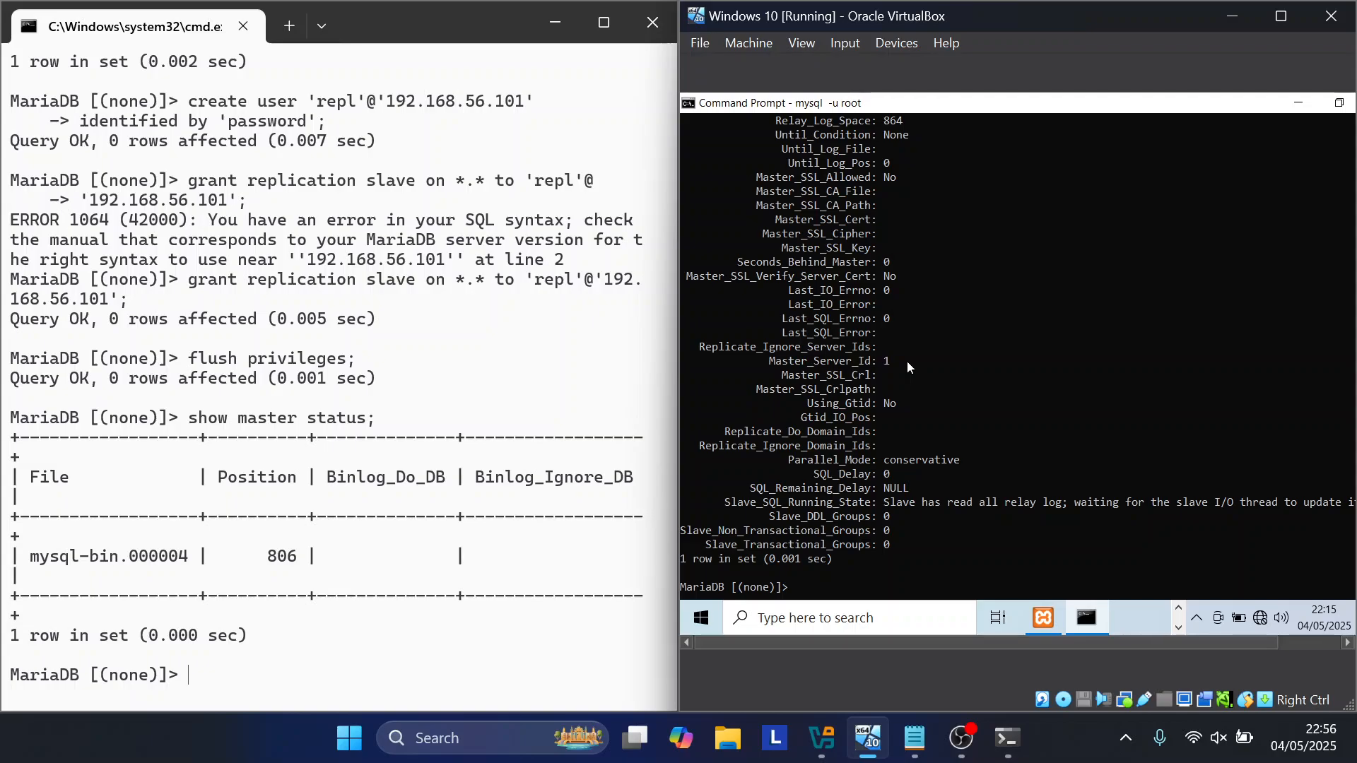
scroll(852, 453, "down", 2)
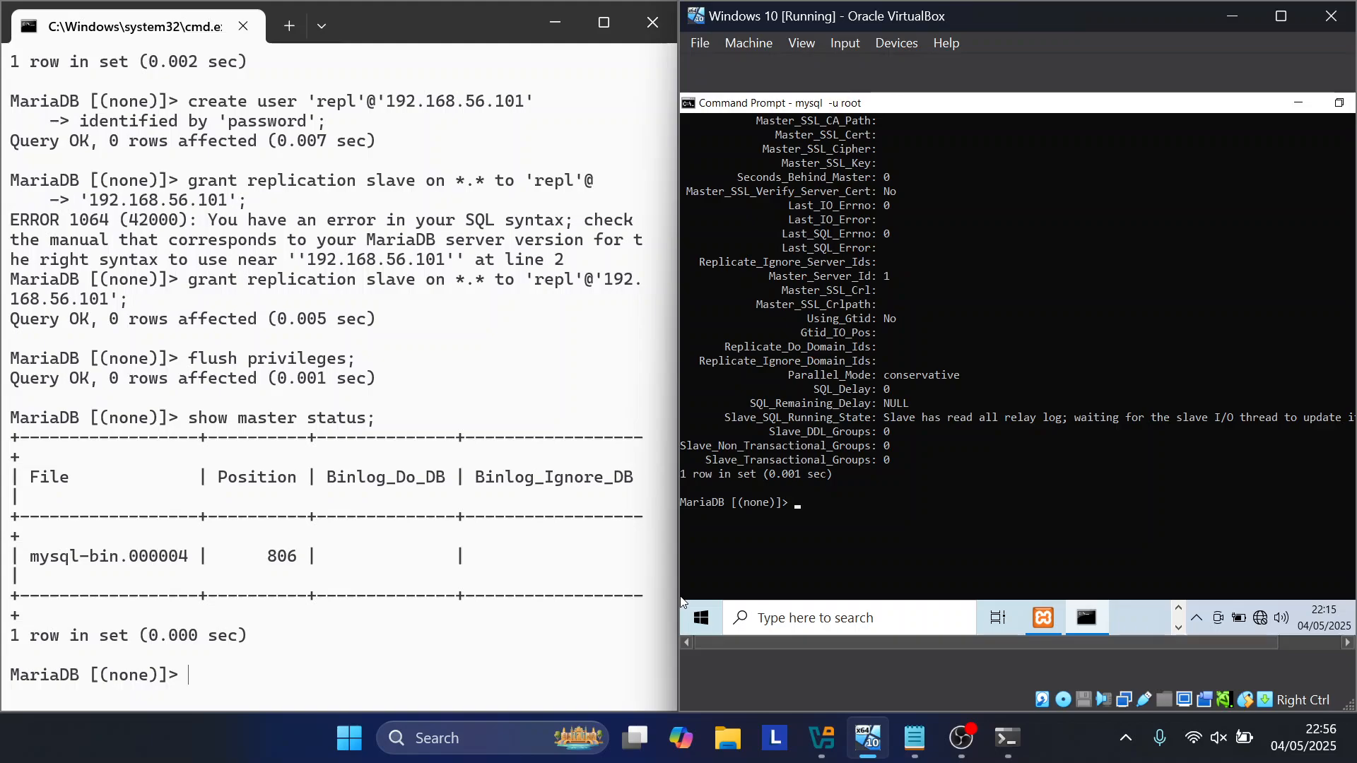
Step: Create the database test_repl on the host's MariaDB master
left_click(919, 561)
left_click(239, 687)
type("s")
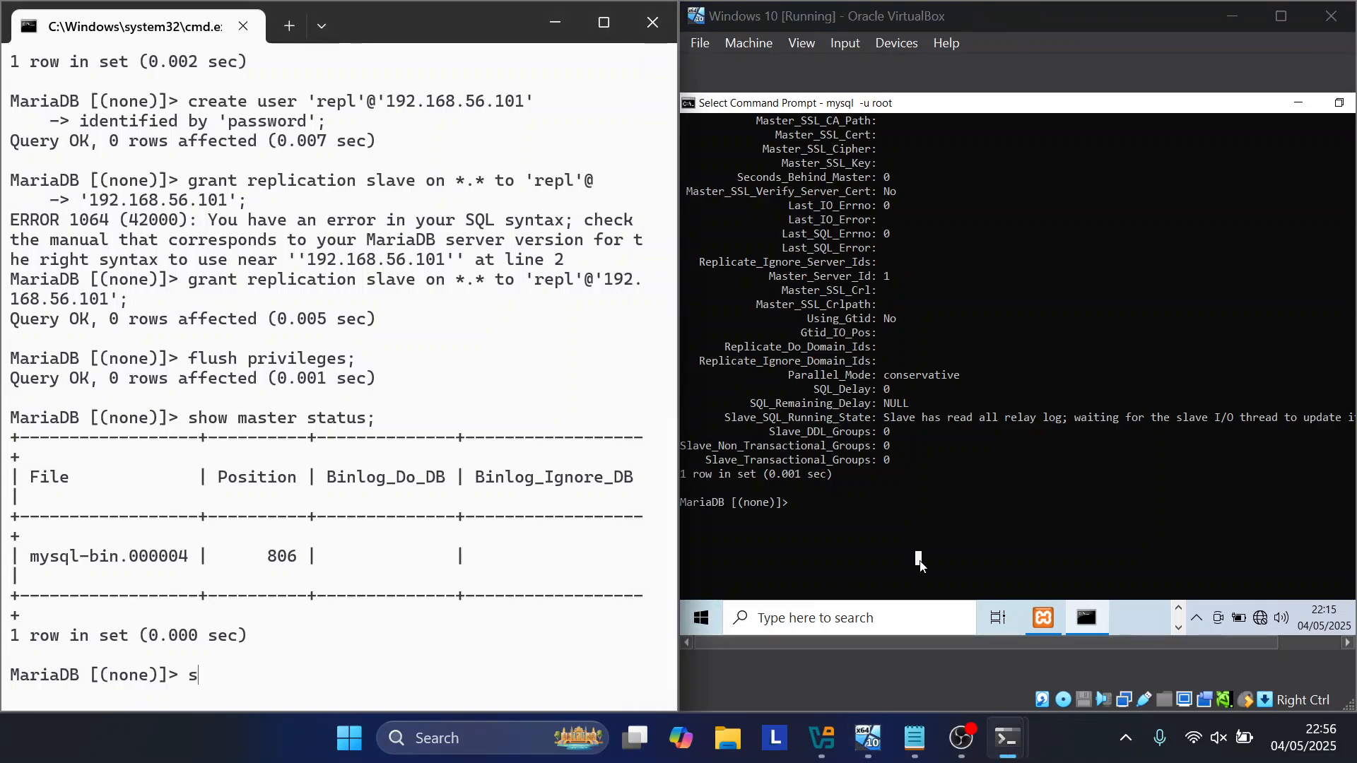
type("how")
key("BackSpace")
key("BackSpace")
key("BackSpace")
key("BackSpace")
type("create databas")
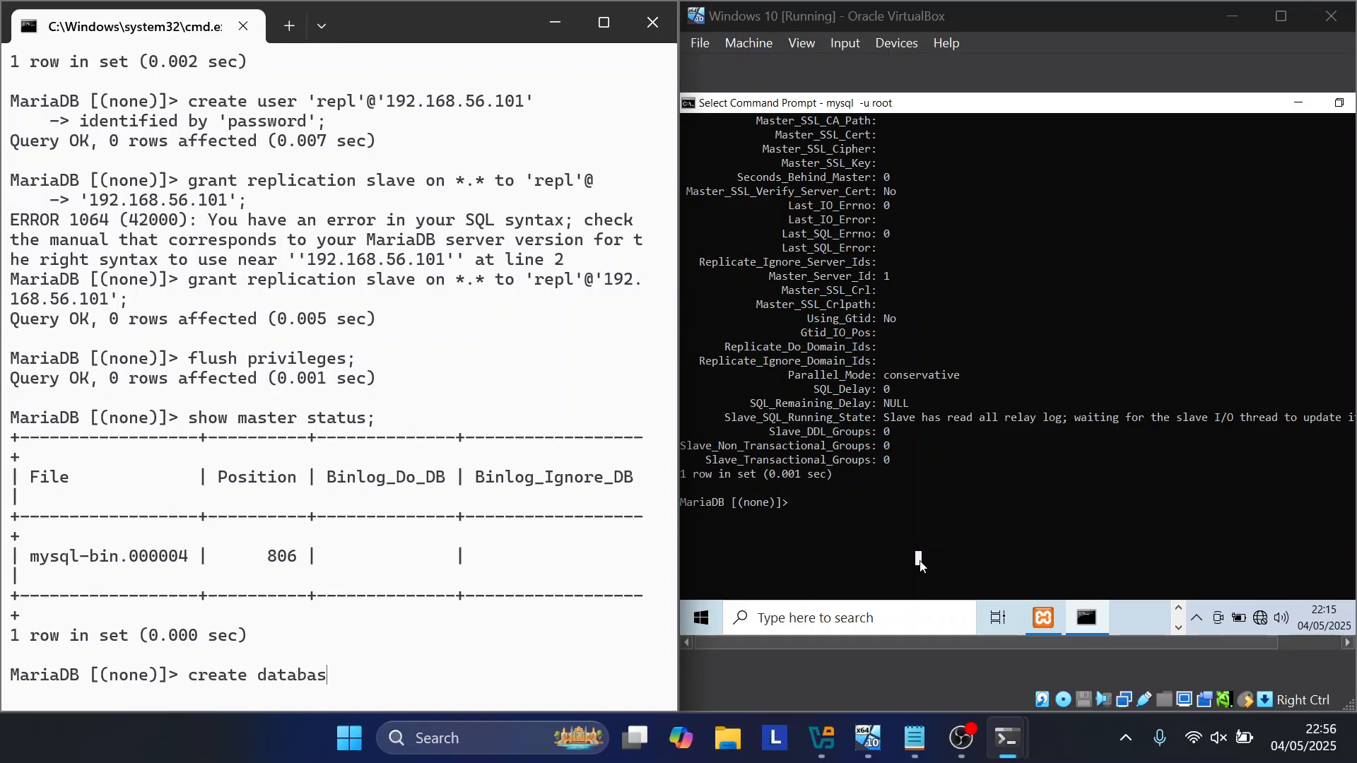
type("e test-")
key("BackSpace")
type("_repl;")
key("Return")
Step: Switch the host's MariaDB session to the test_repl database with use test_repl;
type("user")
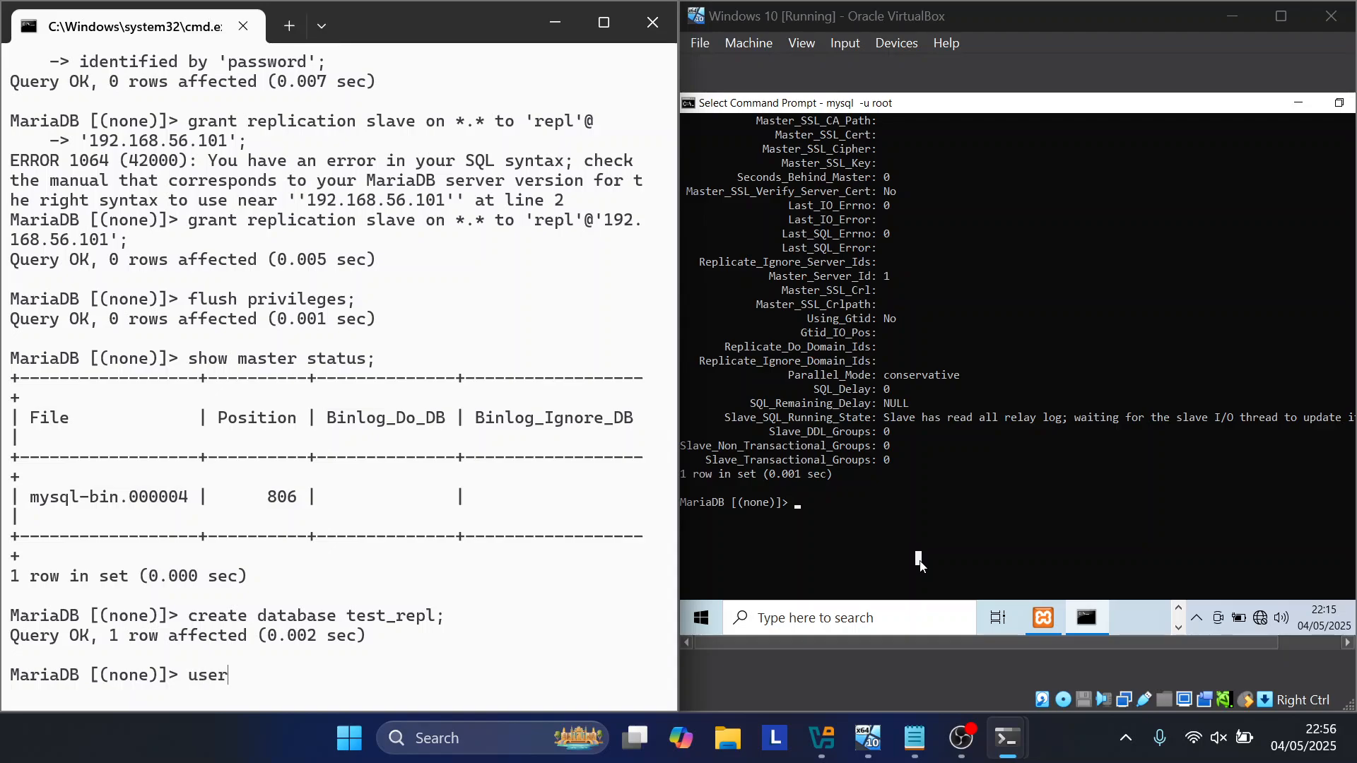
type(" databse")
key("BackSpace")
key("BackSpace")
key("BackSpace")
key("BackSpace")
key("BackSpace")
key("BackSpace")
key("BackSpace")
key("BackSpace")
type("test_repl;")
key("Return")
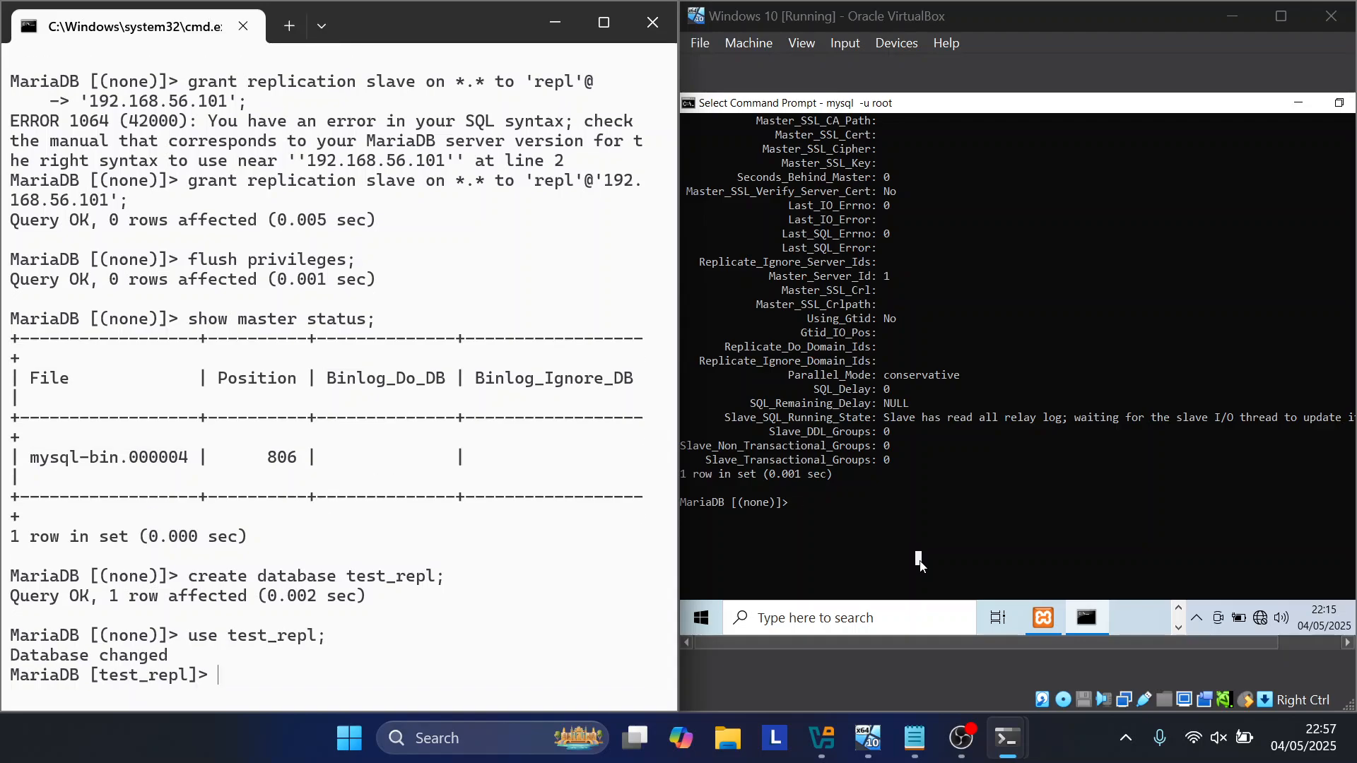
Step: Create the table barang on the host with columns id INT auto_increment PRIMARY KEY and nama varchar(50)
type("create table barag")
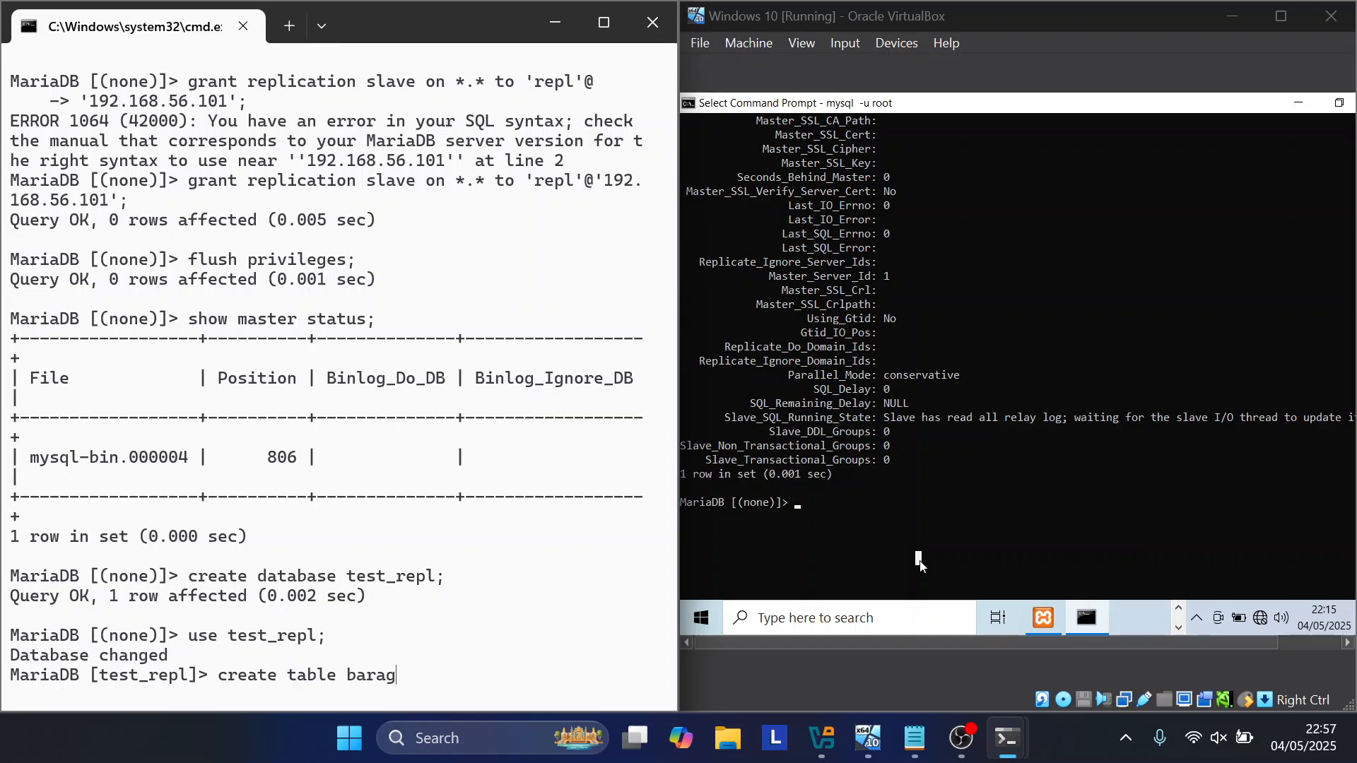
key("BackSpace")
type("ng(")
key("Return")
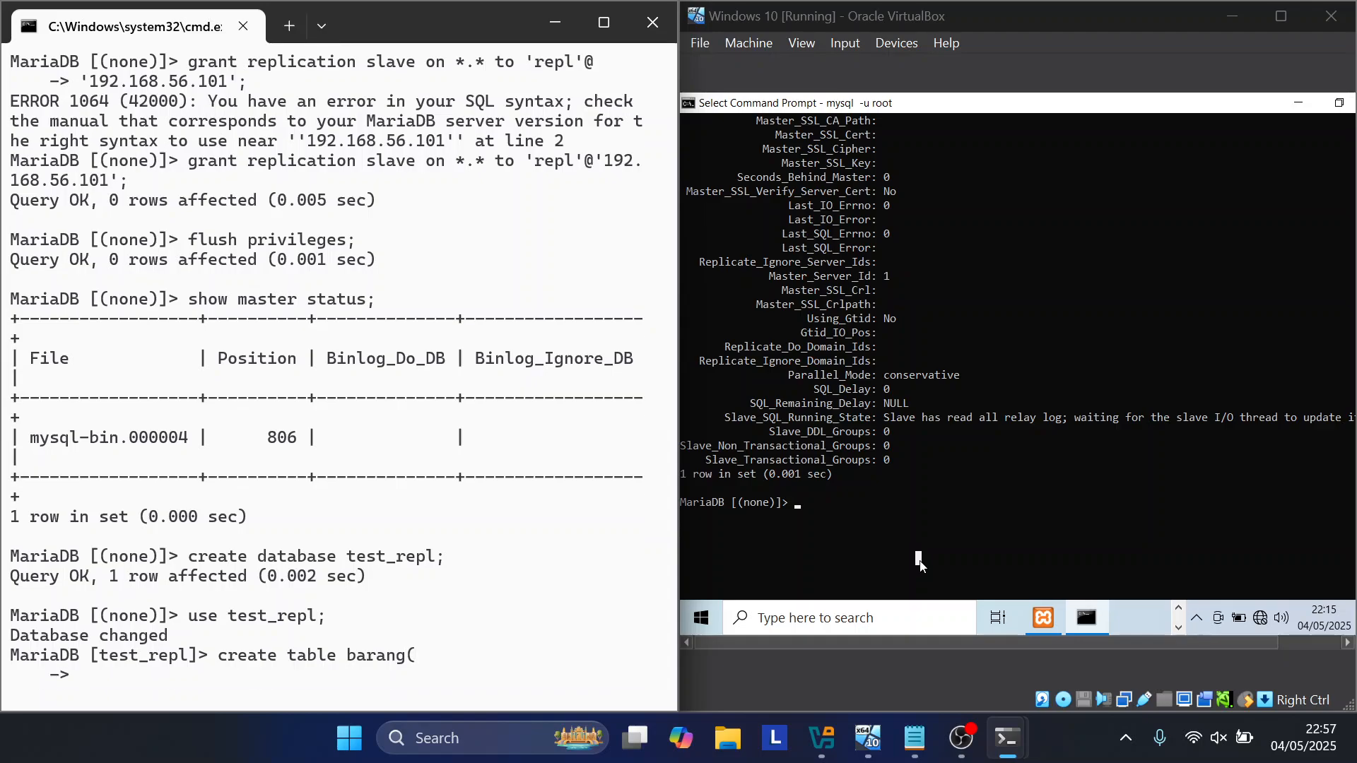
type("id INT auto_increment")
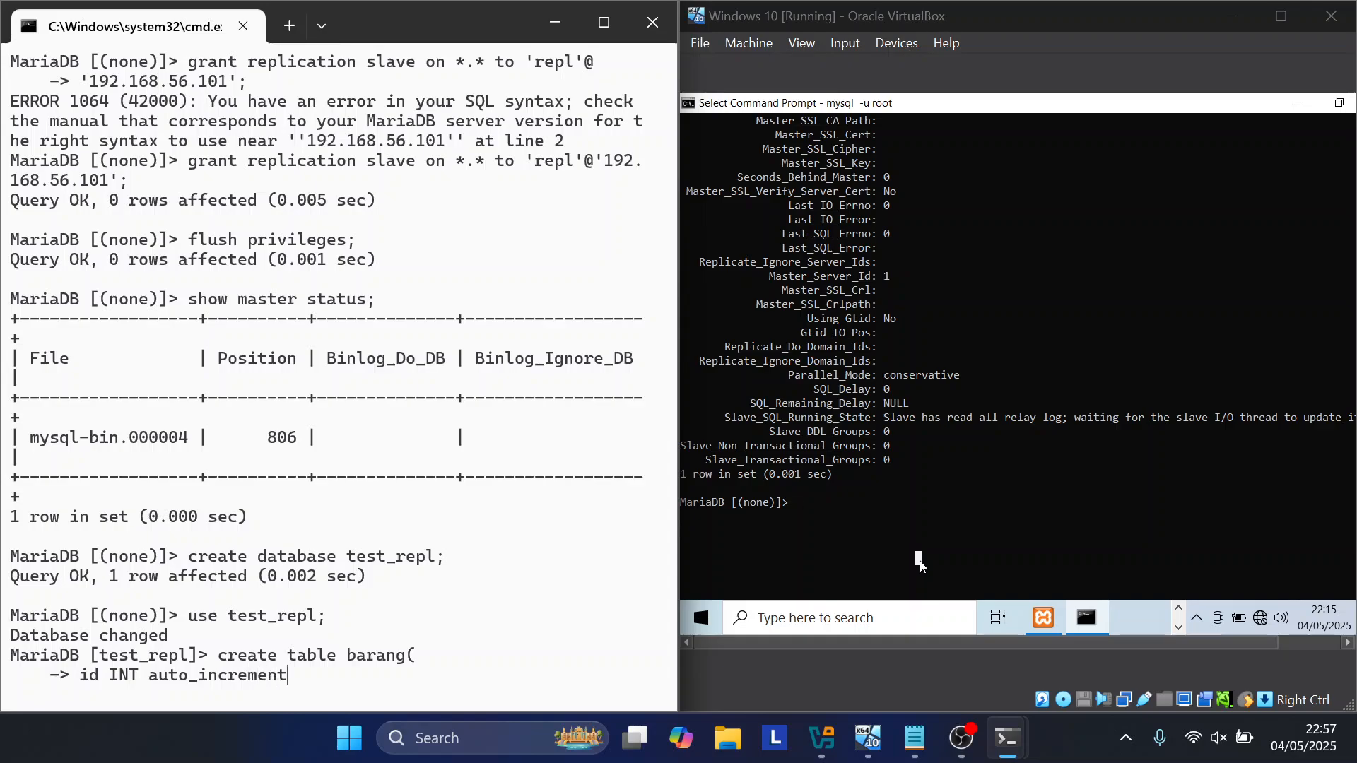
type(" PRIMARY KEY,")
key("Return")
type("nama Varc")
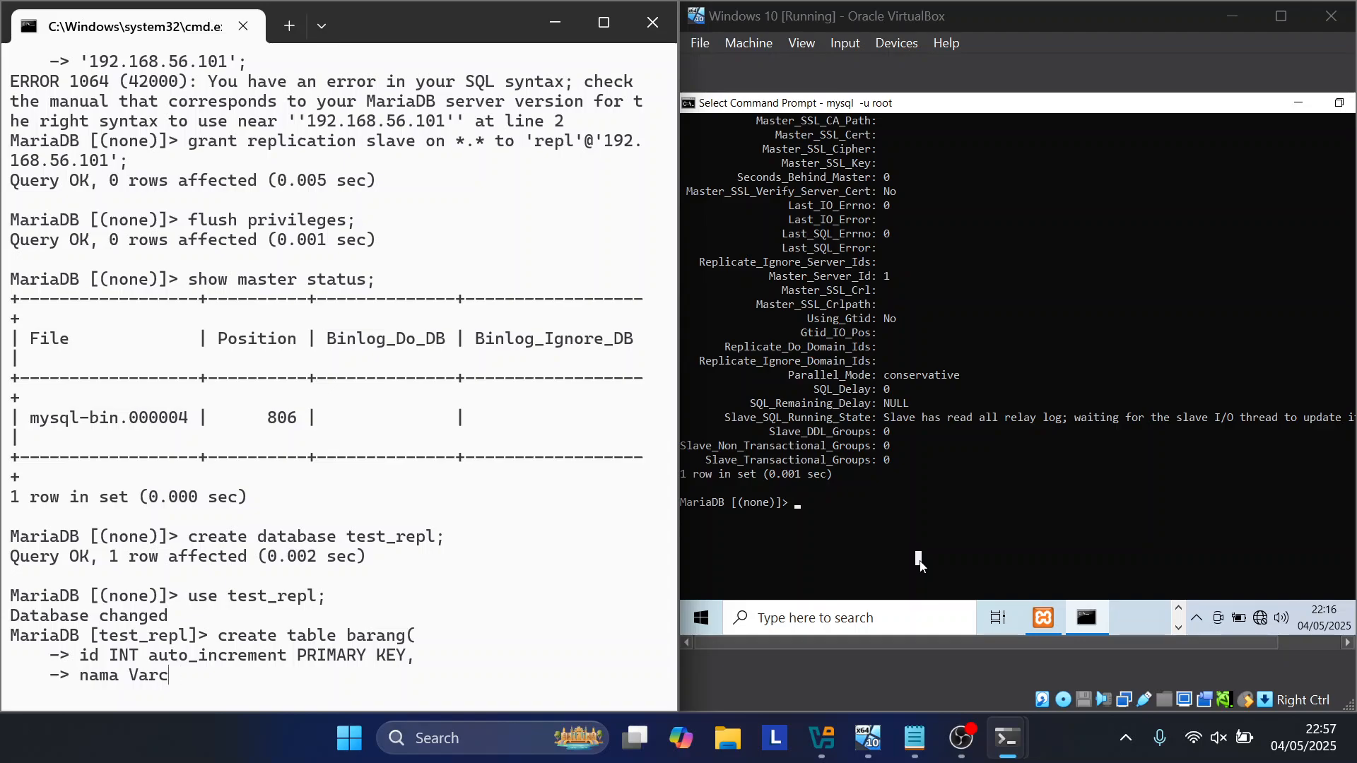
key("BackSpace")
key("BackSpace")
key("BackSpace")
key("BackSpace")
type("varchar(50)")
key("Return")
type(");")
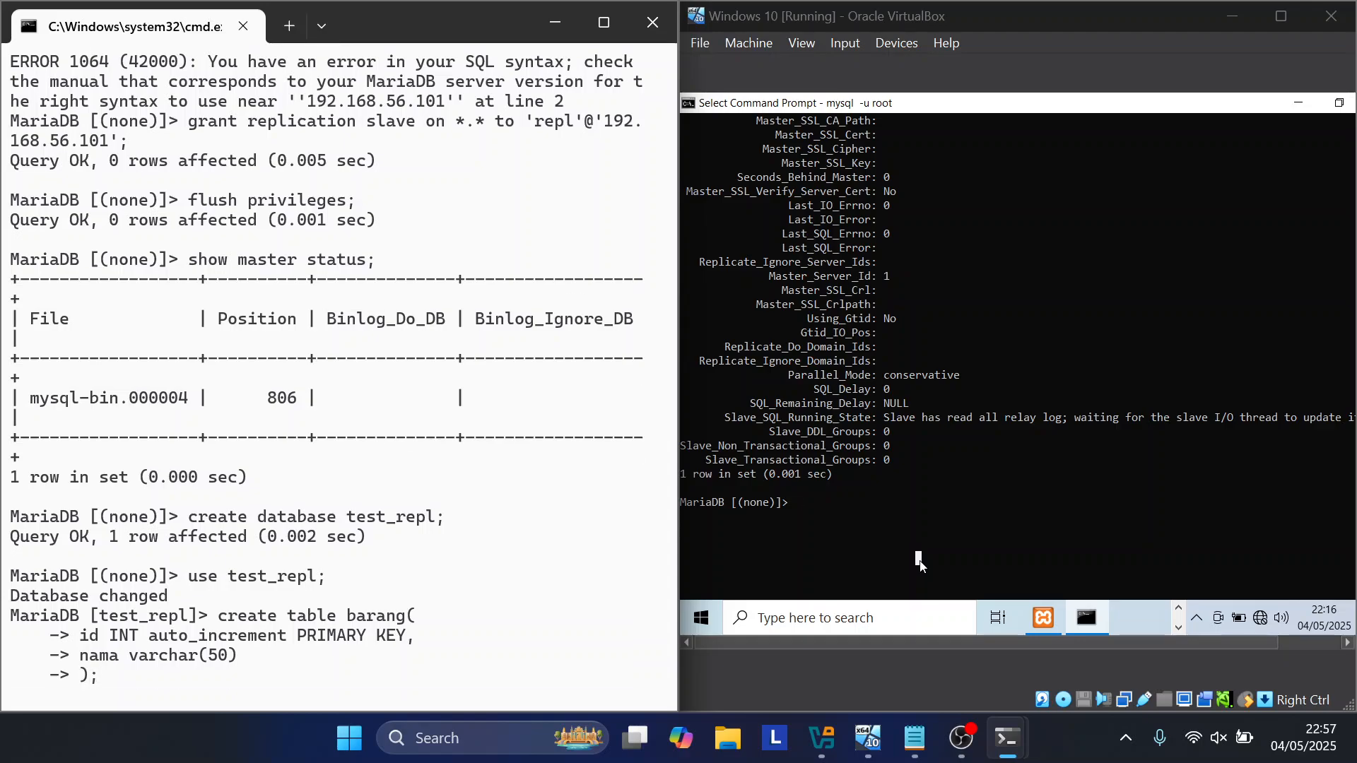
key("Return")
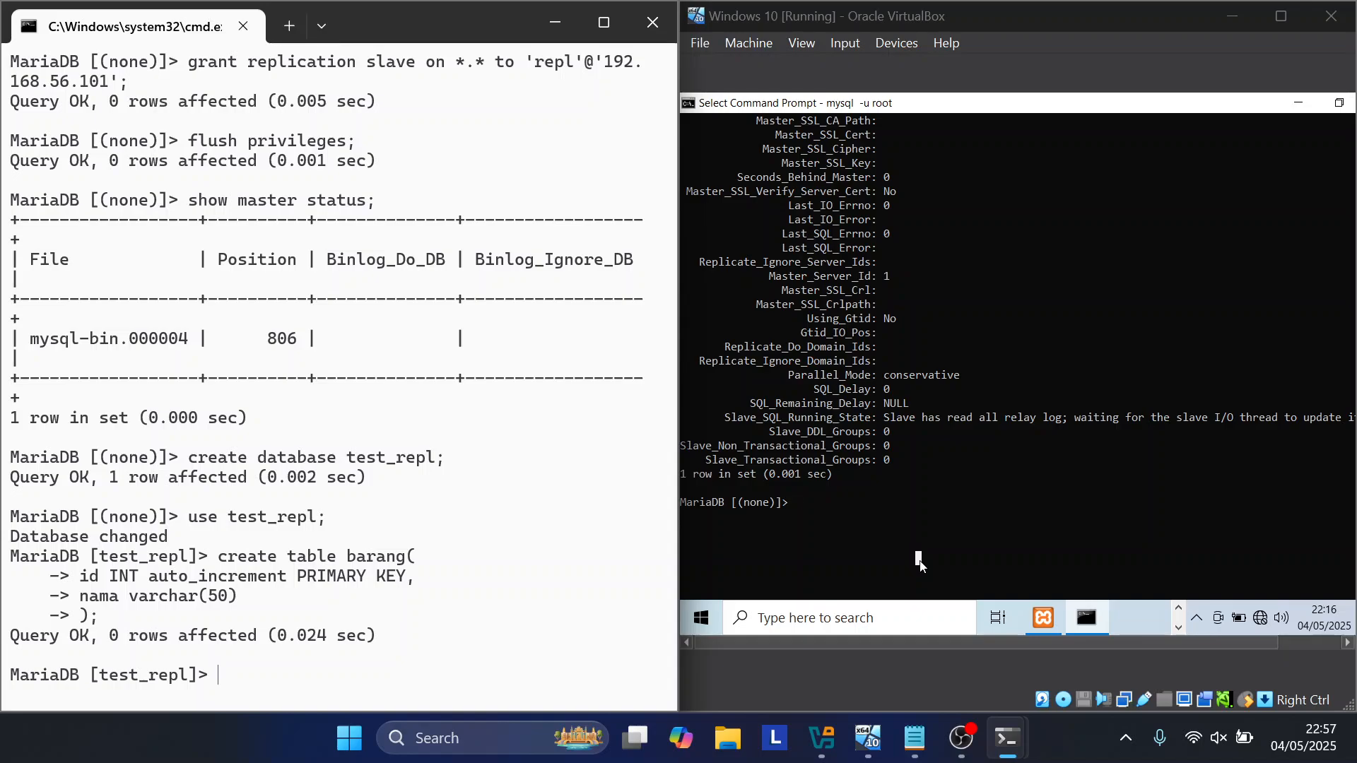
Step: Insert two rows into the host's barang table with nama values 'laptop' and 'mouse'
type("Iinsert into barang")
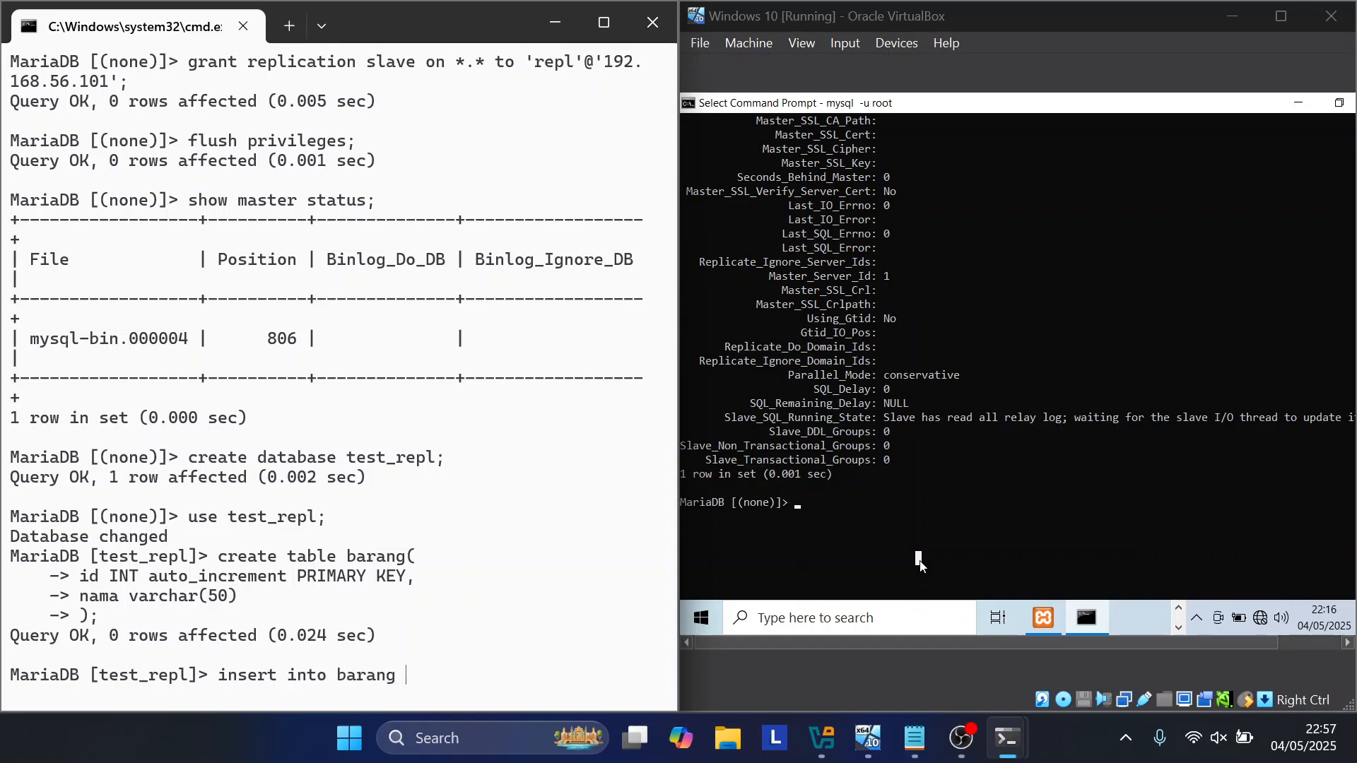
type(" (nama) values")
key("Return")
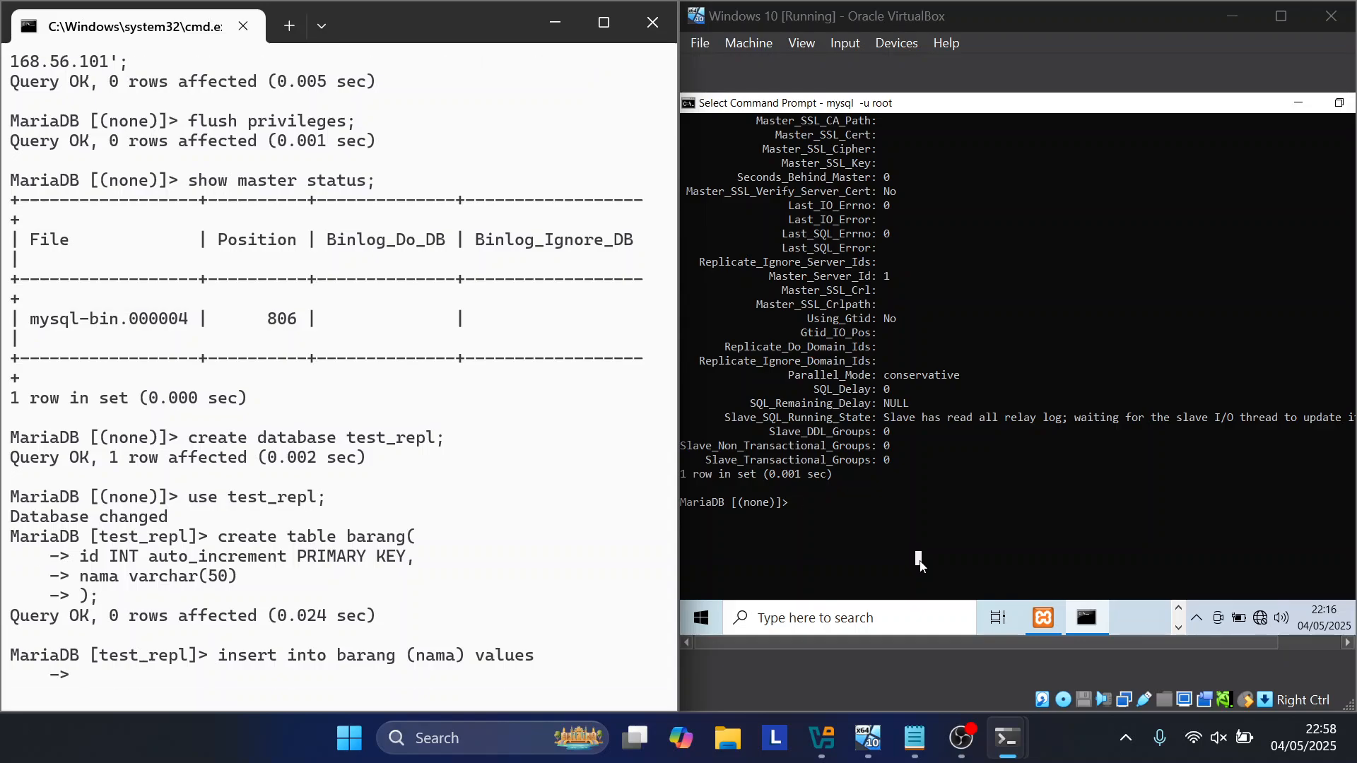
type("('laptop'),('mouse")
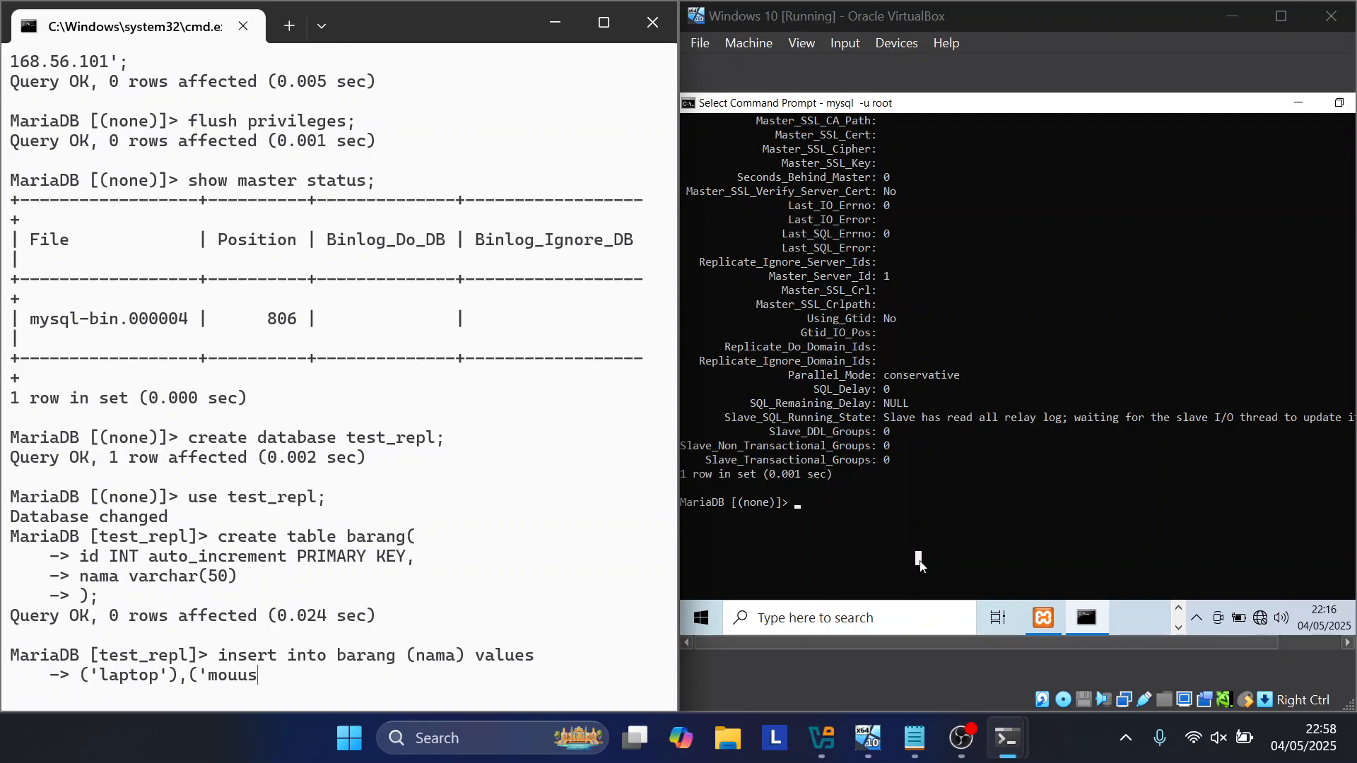
type("');")
key("Return")
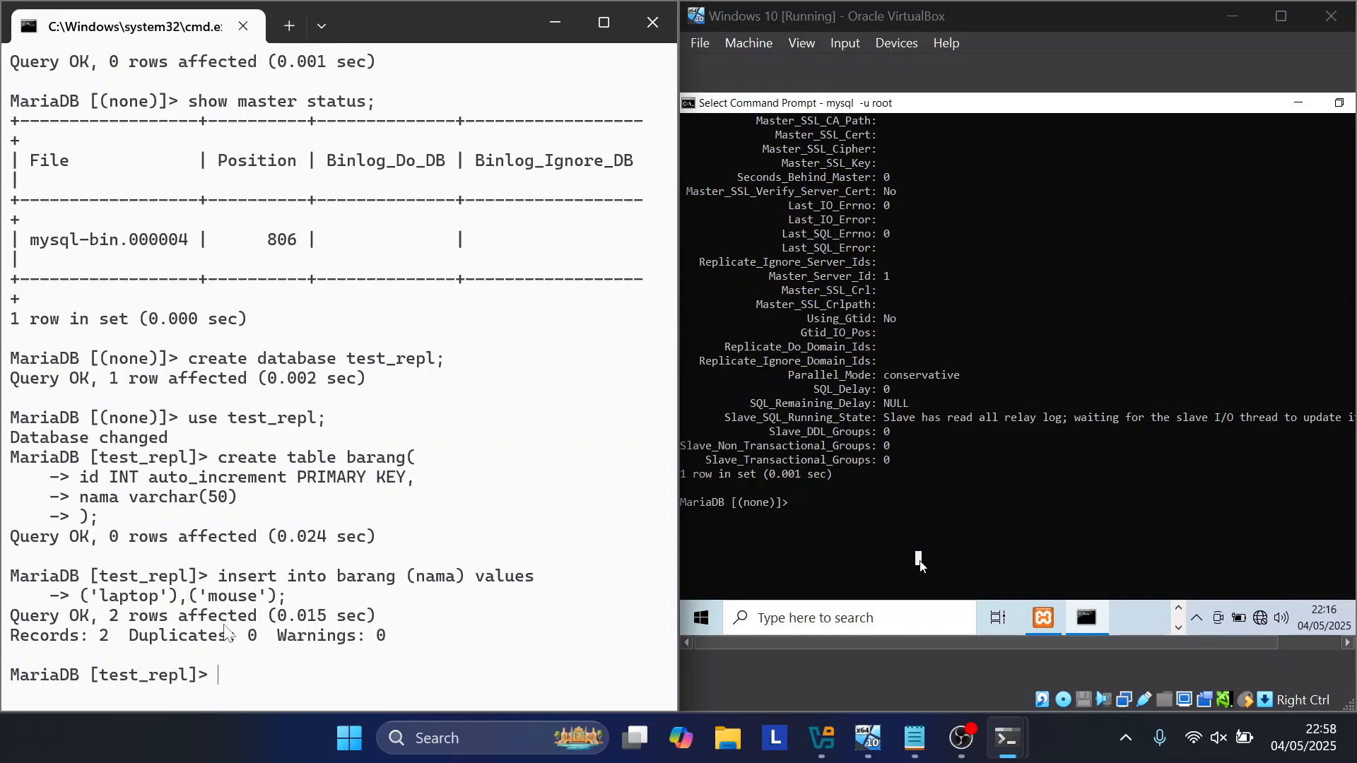
Step: List the databases on the guest's MariaDB slave with show databases;
left_click(919, 563)
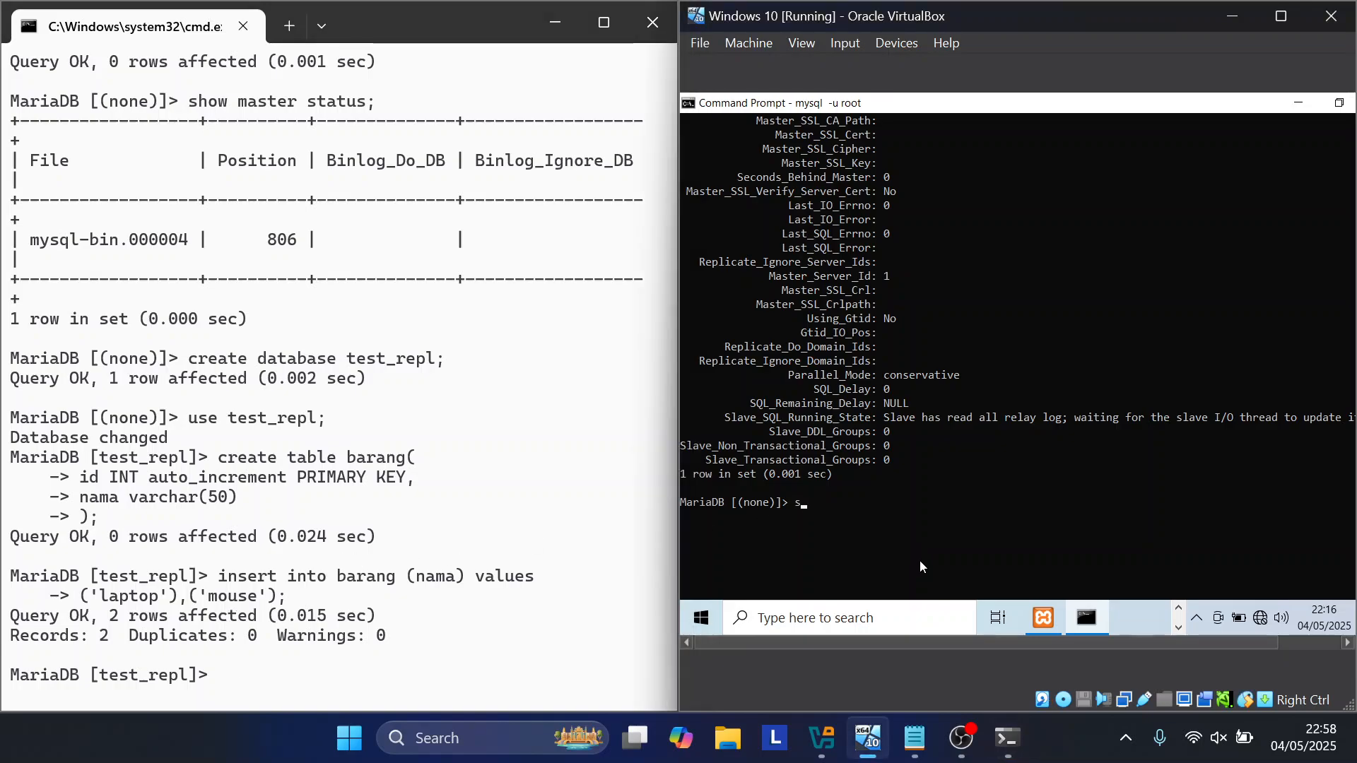
type("show databasesl")
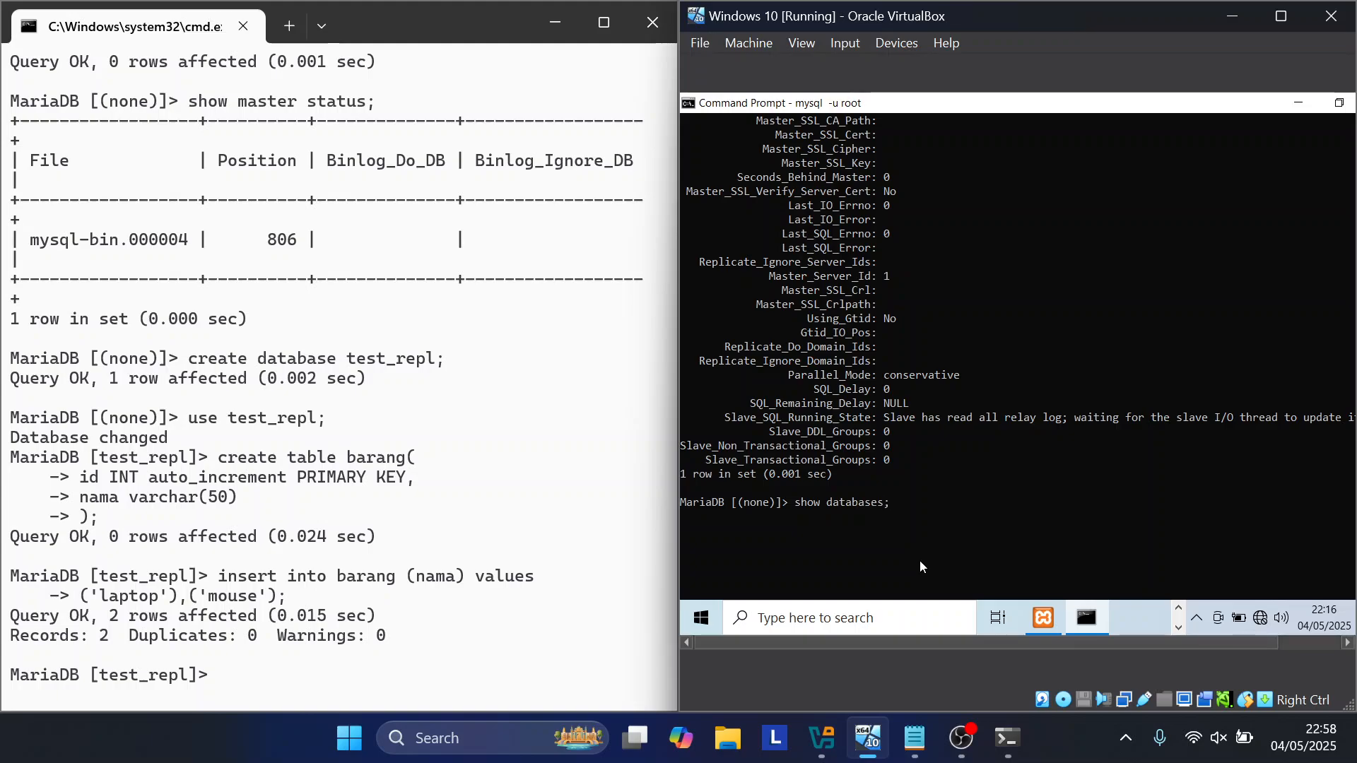
key("Return")
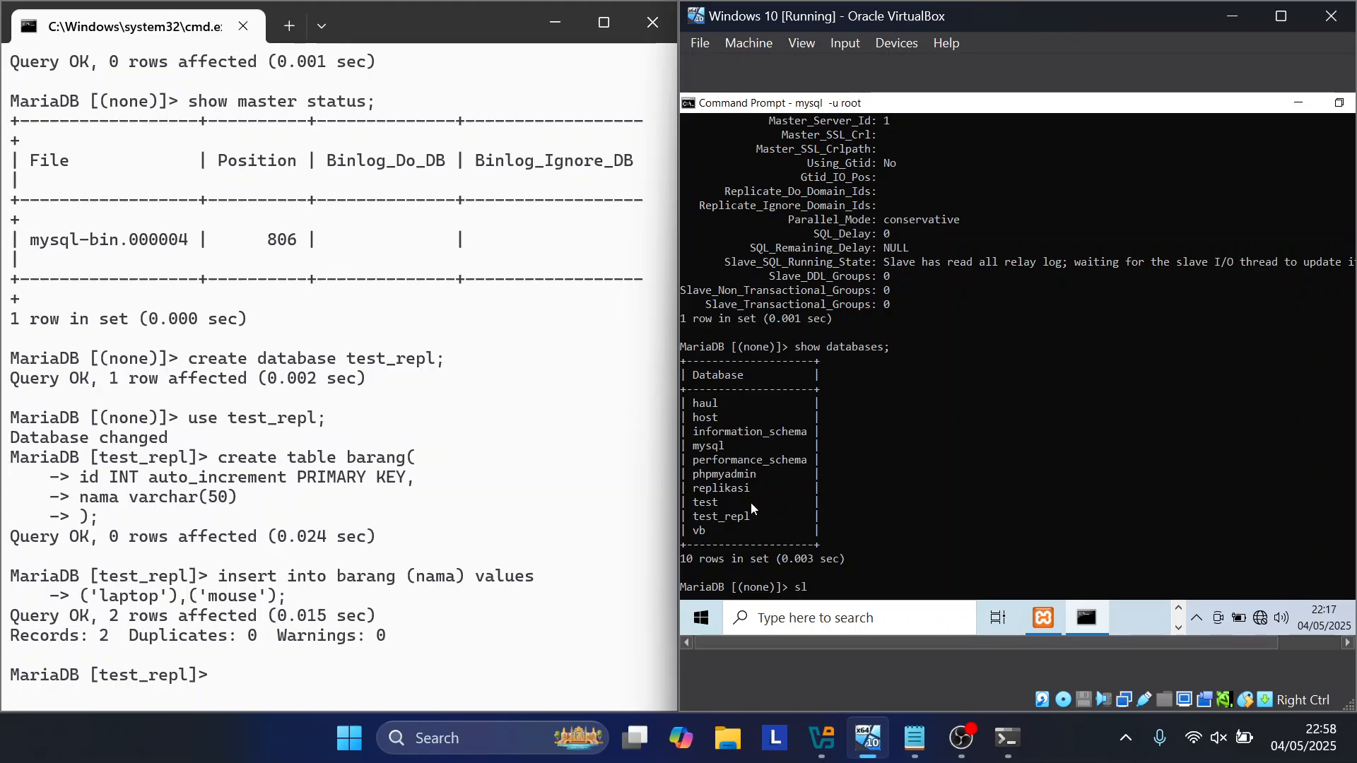
Step: Switch the guest's MariaDB session to test_repl and query all rows of the barang table with select * from barang;
type("use test_repl;")
key("Return")
type("select from")
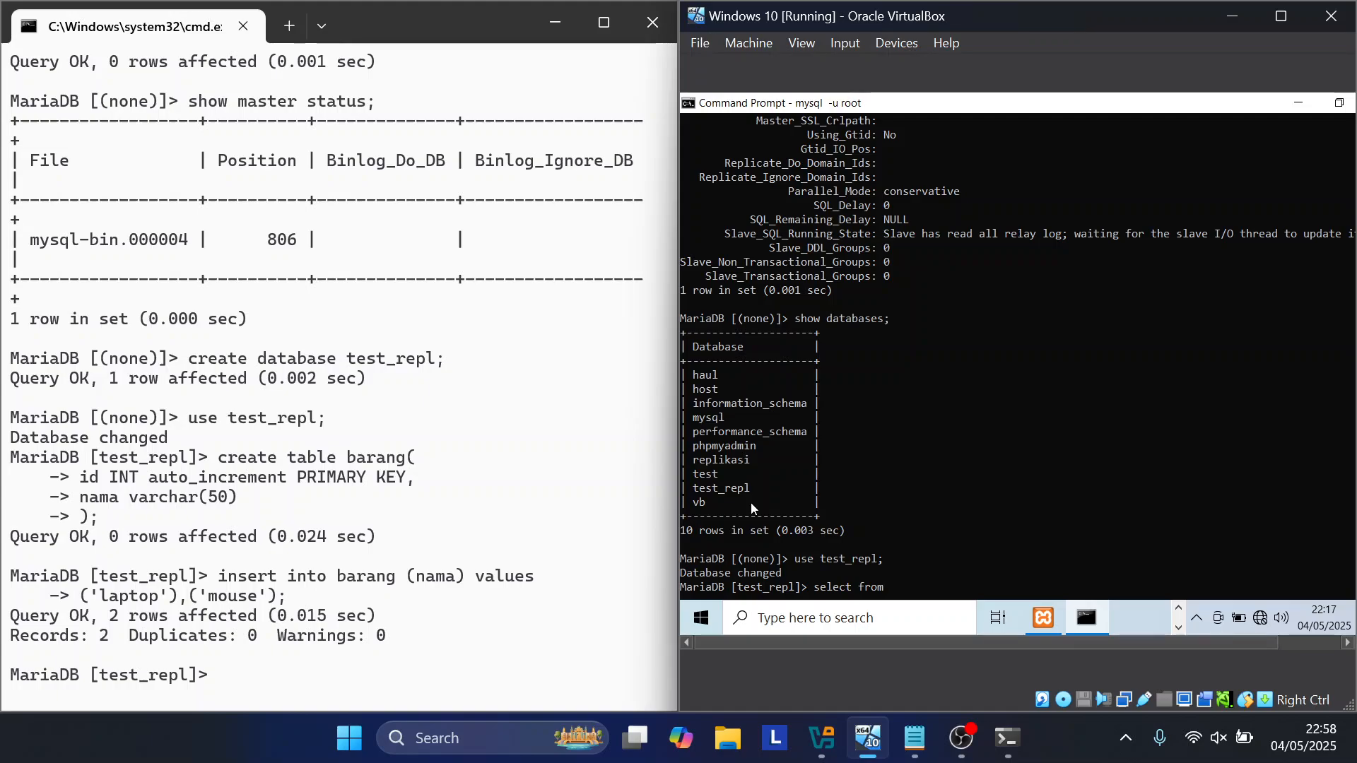
type(" * barang;")
key("Return")
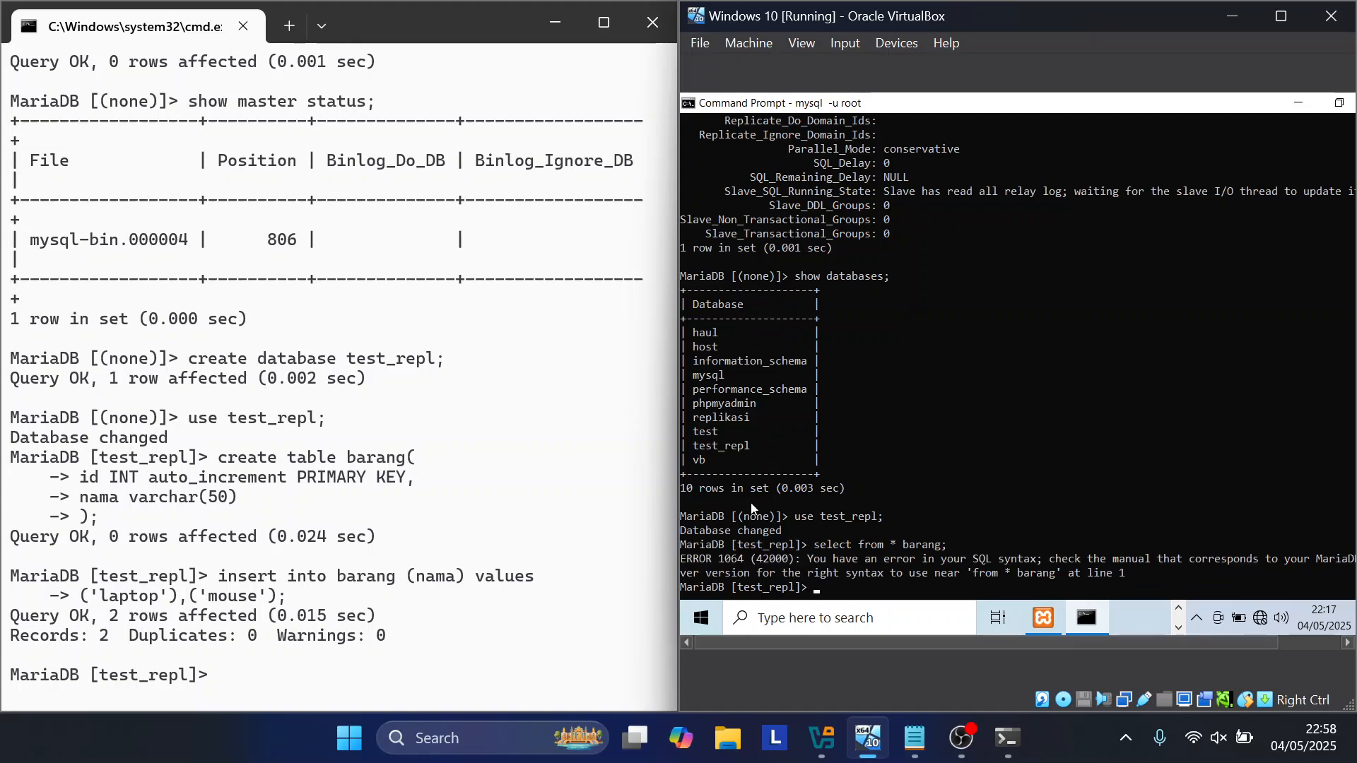
type("select * from barang;")
key("Return")
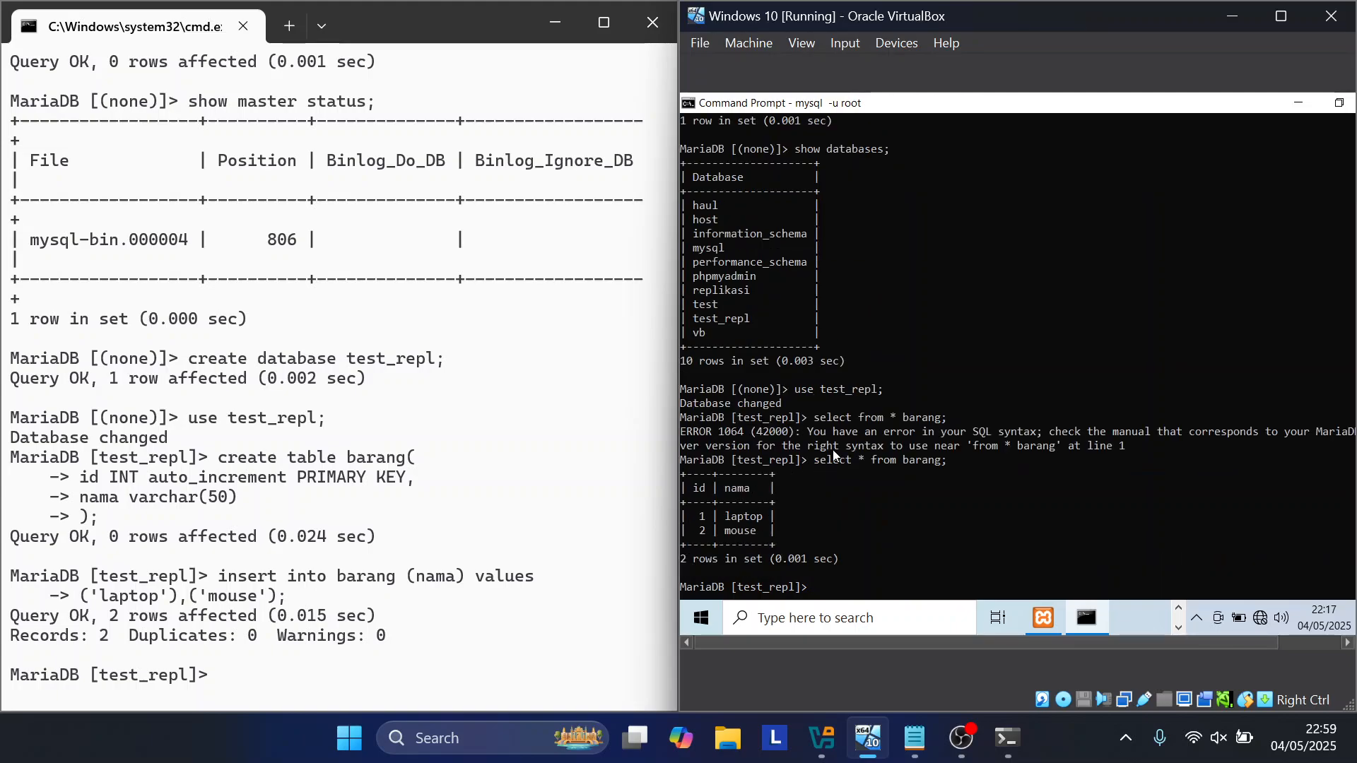
scroll(834, 449, "down", 1)
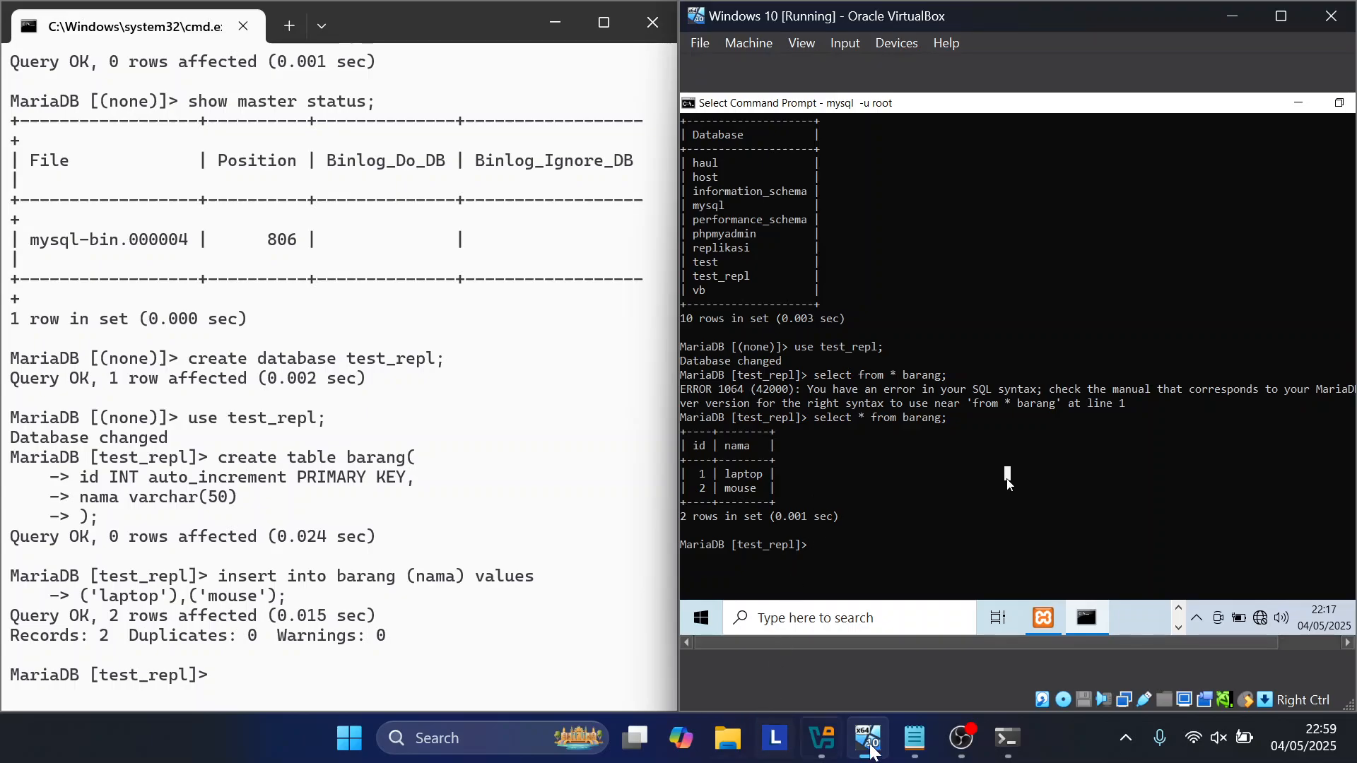
left_click(955, 743)
left_click(954, 742)
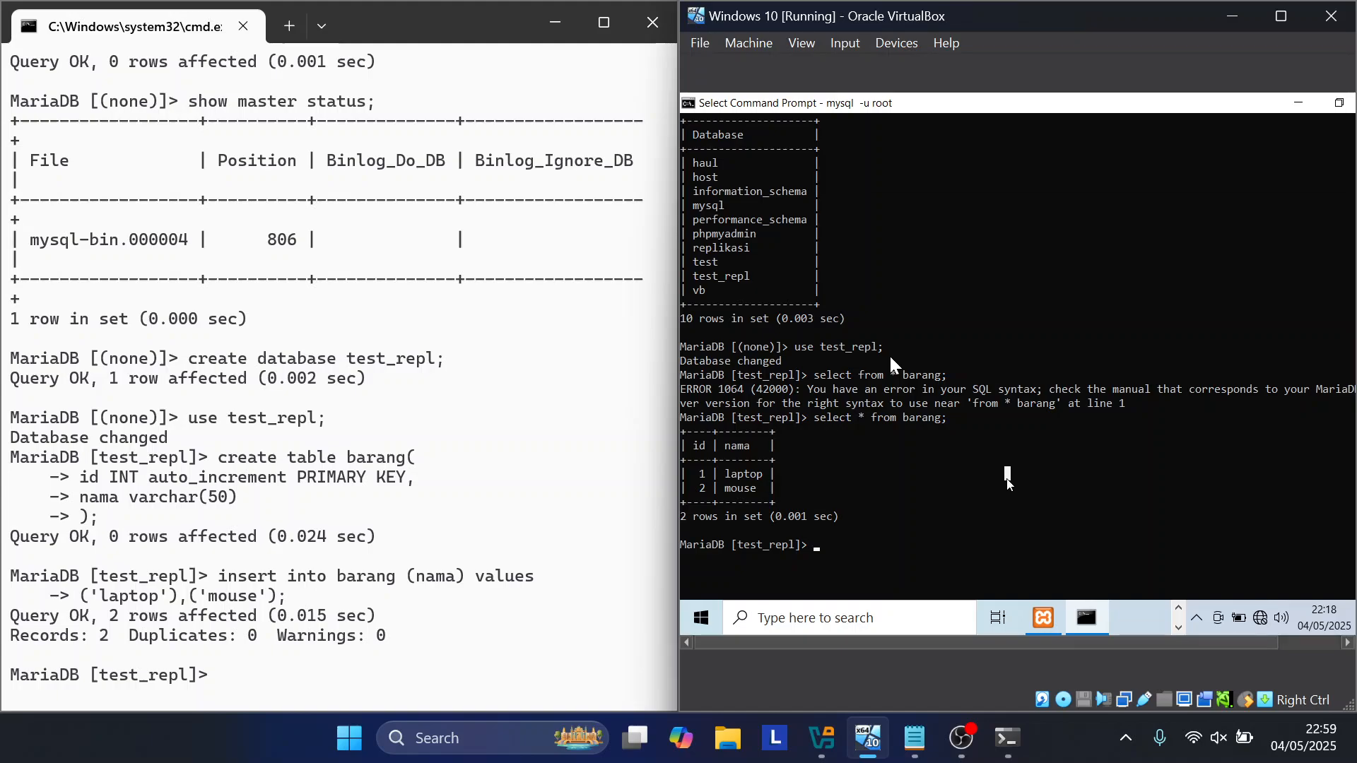
Step: Exit the open MariaDB sessions on the guest and on the host, returning both to the C:\xampp\mysql\bin prompt
left_click(1008, 479)
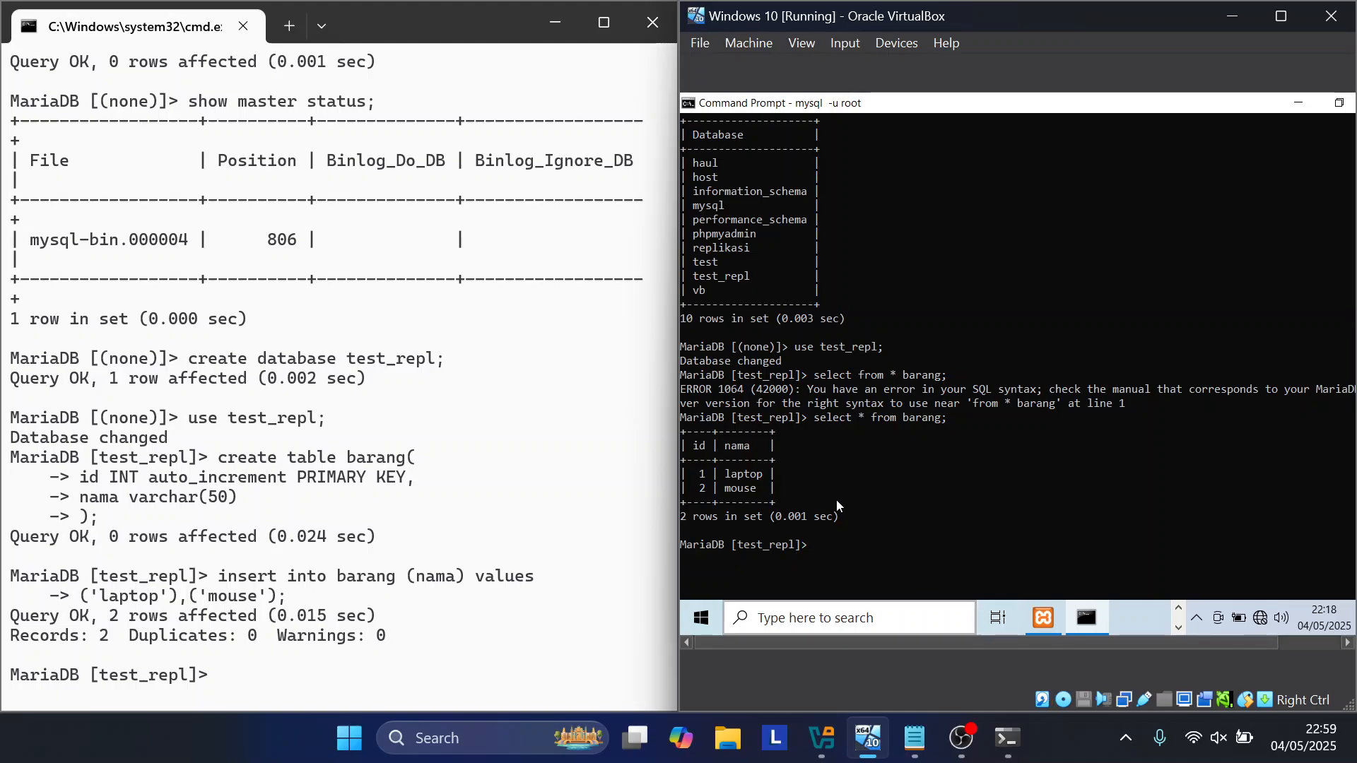
key("ctrl+c")
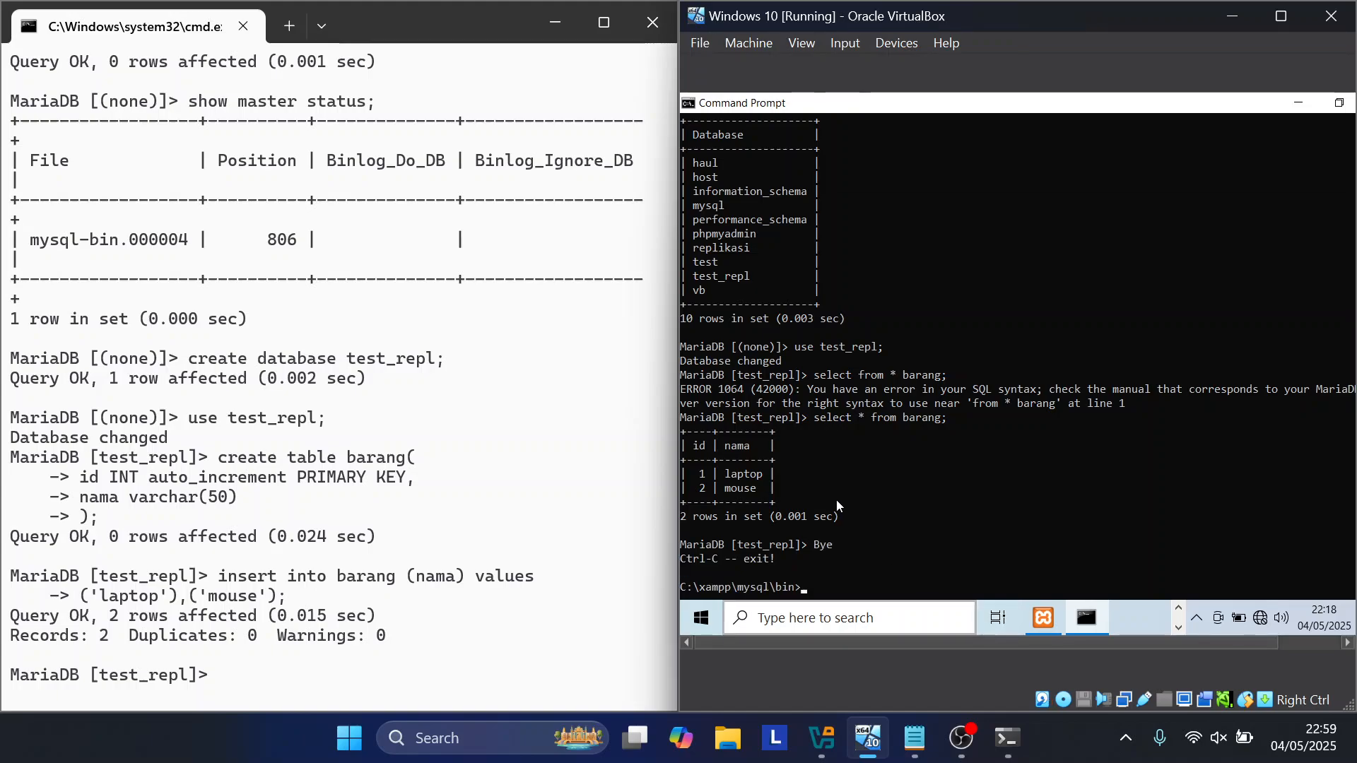
left_click(680, 491)
left_click(302, 663)
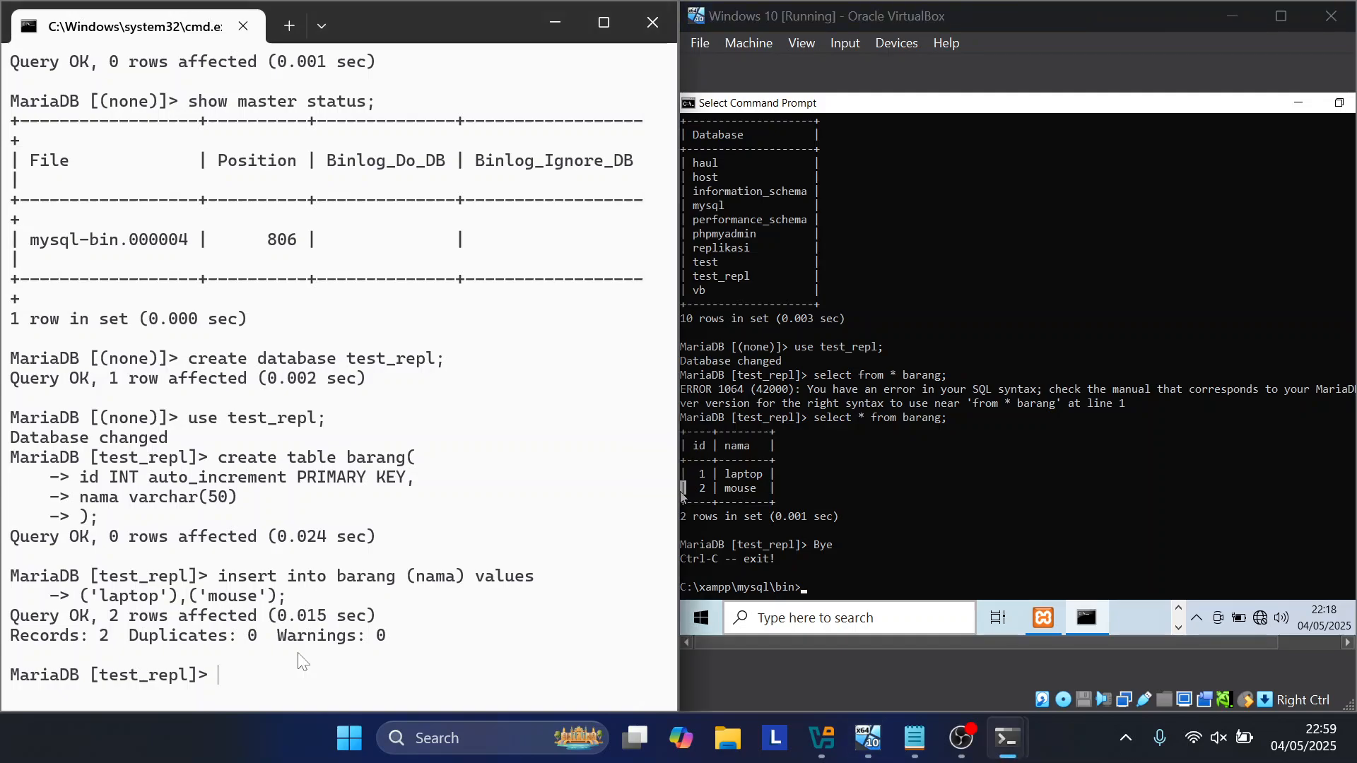
key("ctrl+c")
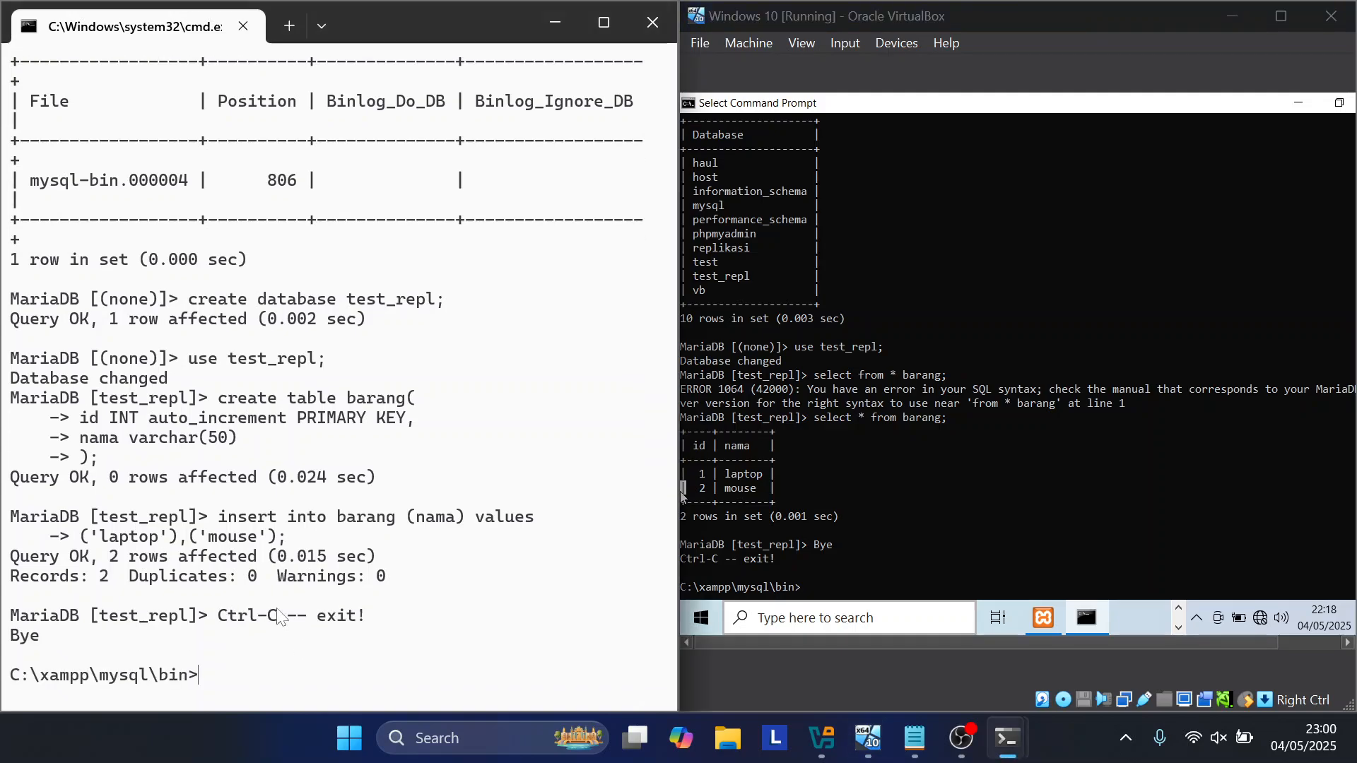
Step: Start a new MariaDB session on the host as root with mysql -u root
type("mg")
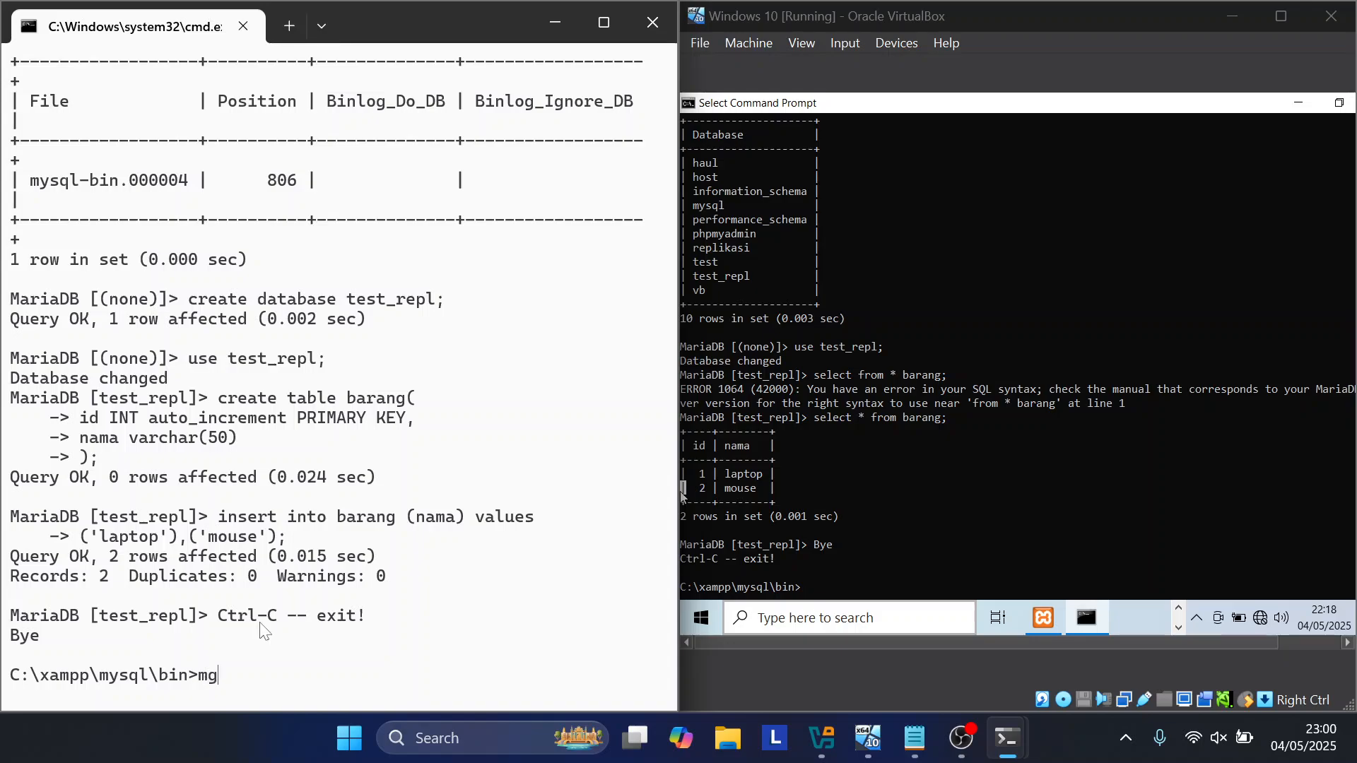
key("BackSpace")
key("BackSpace")
type("mysql -u root")
key("Return")
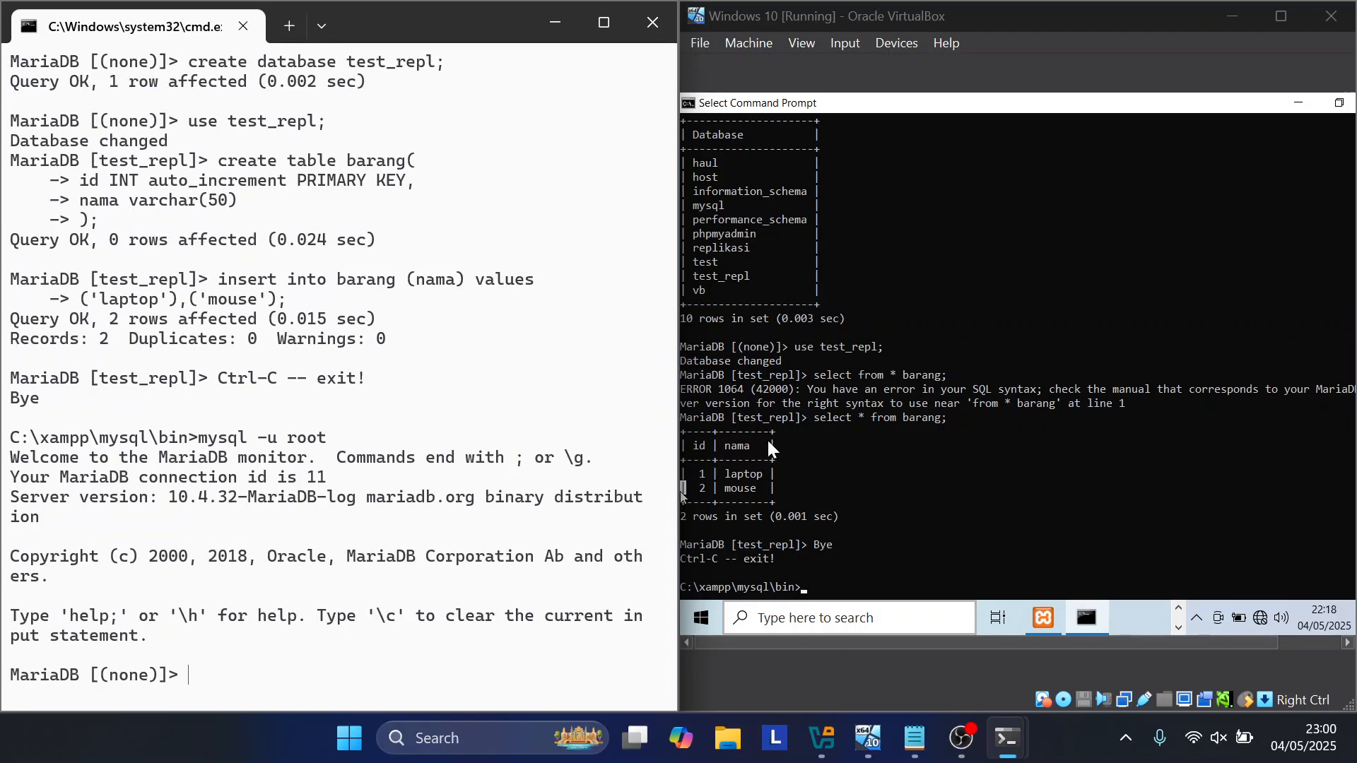
Step: Start a new MariaDB session as root on the Windows 10 guest with mysql -u root
left_click(680, 490)
type("mysql")
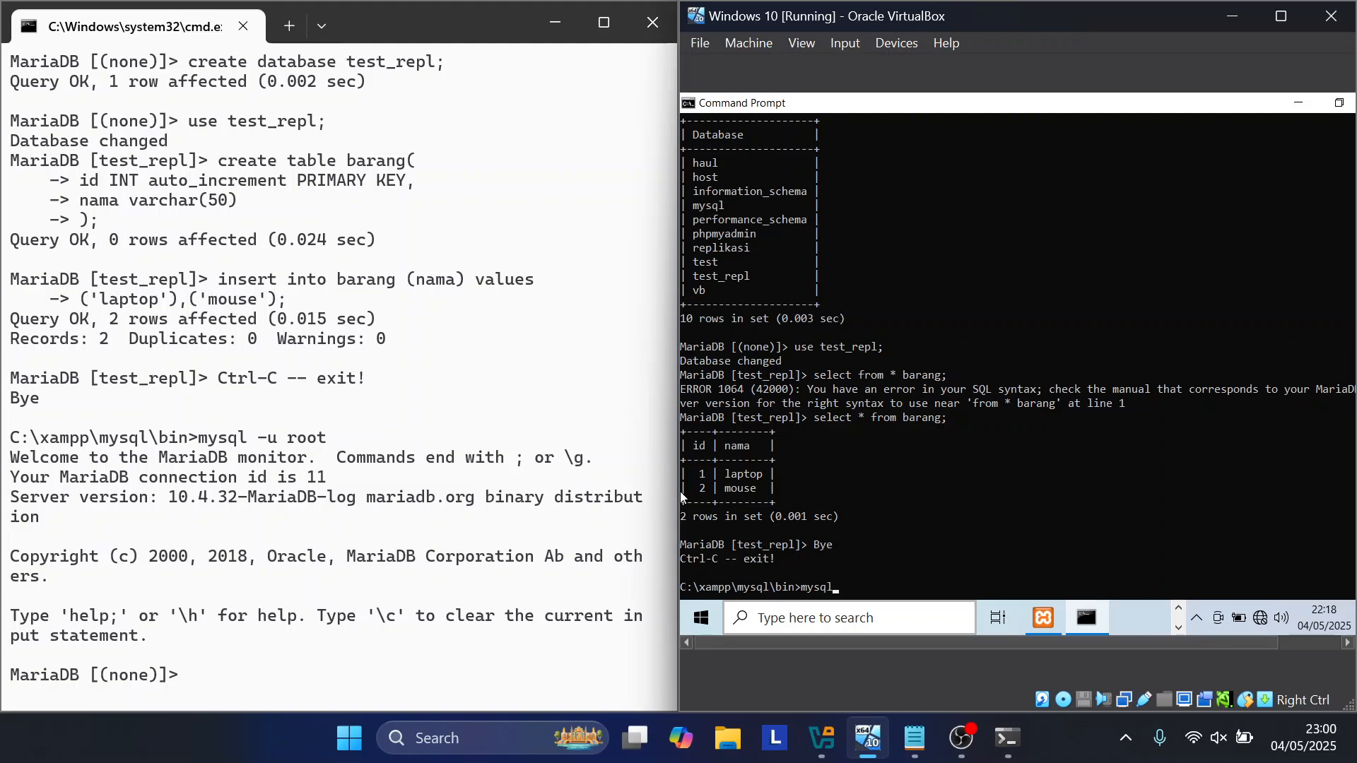
type(" -u root")
key("Return")
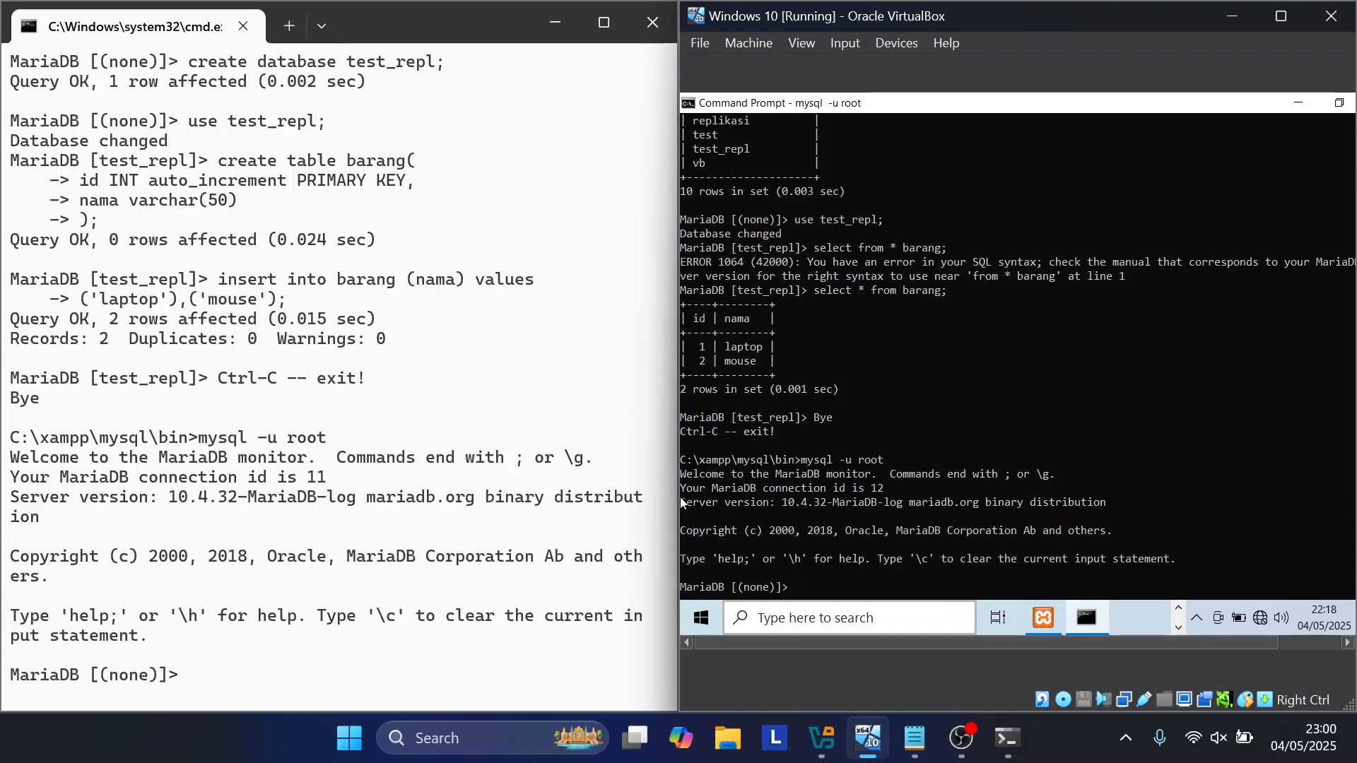
left_click(680, 439)
left_click(773, 374)
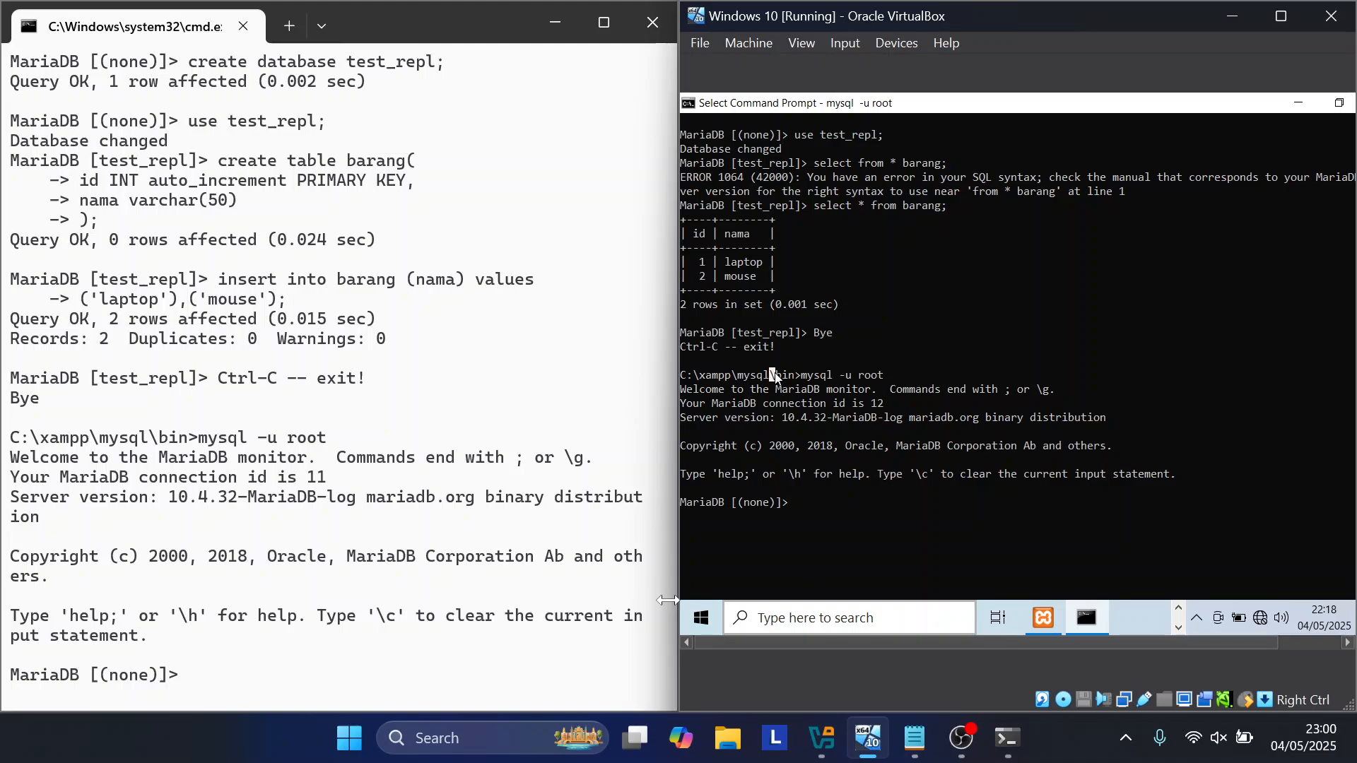
Step: Create the replication user 'repl'@'192.168.56.1' on the guest, with the account password in the identified by clause
left_click(201, 657)
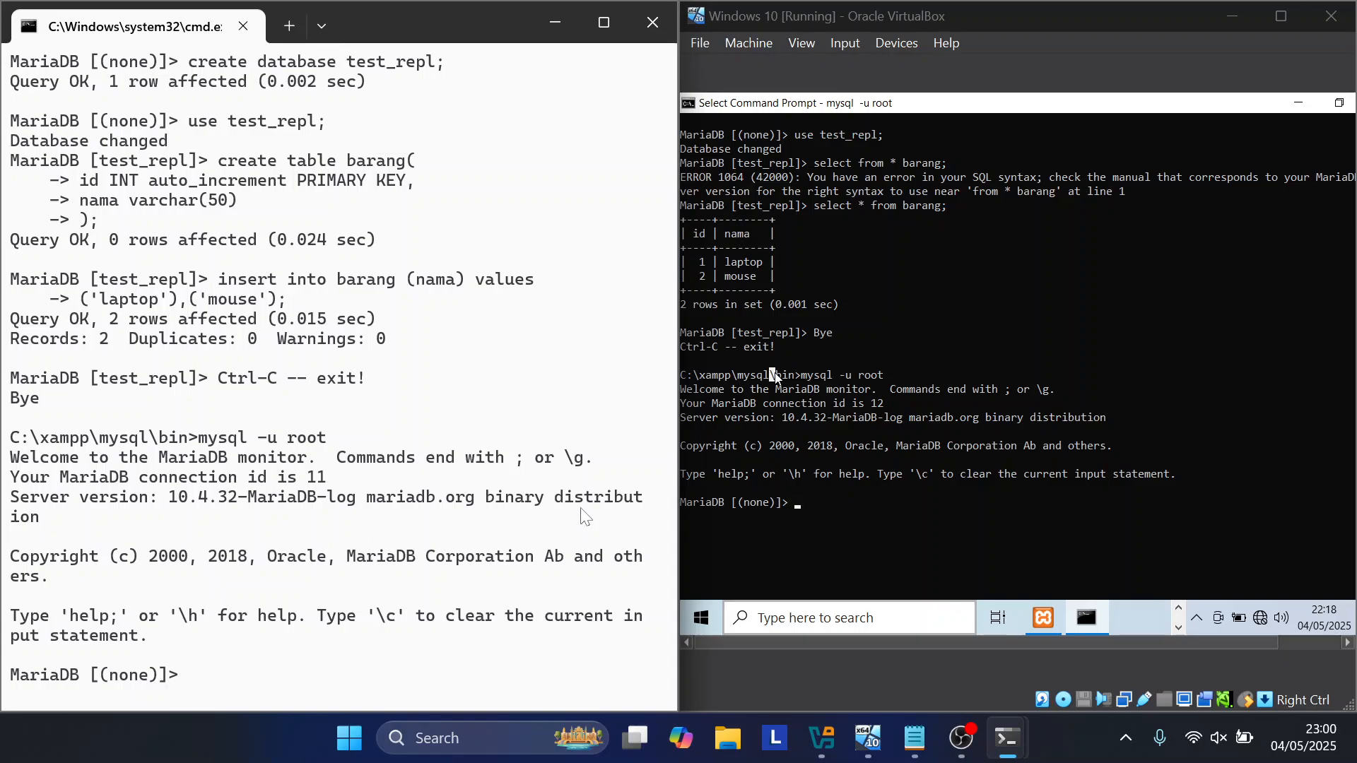
left_click(813, 496)
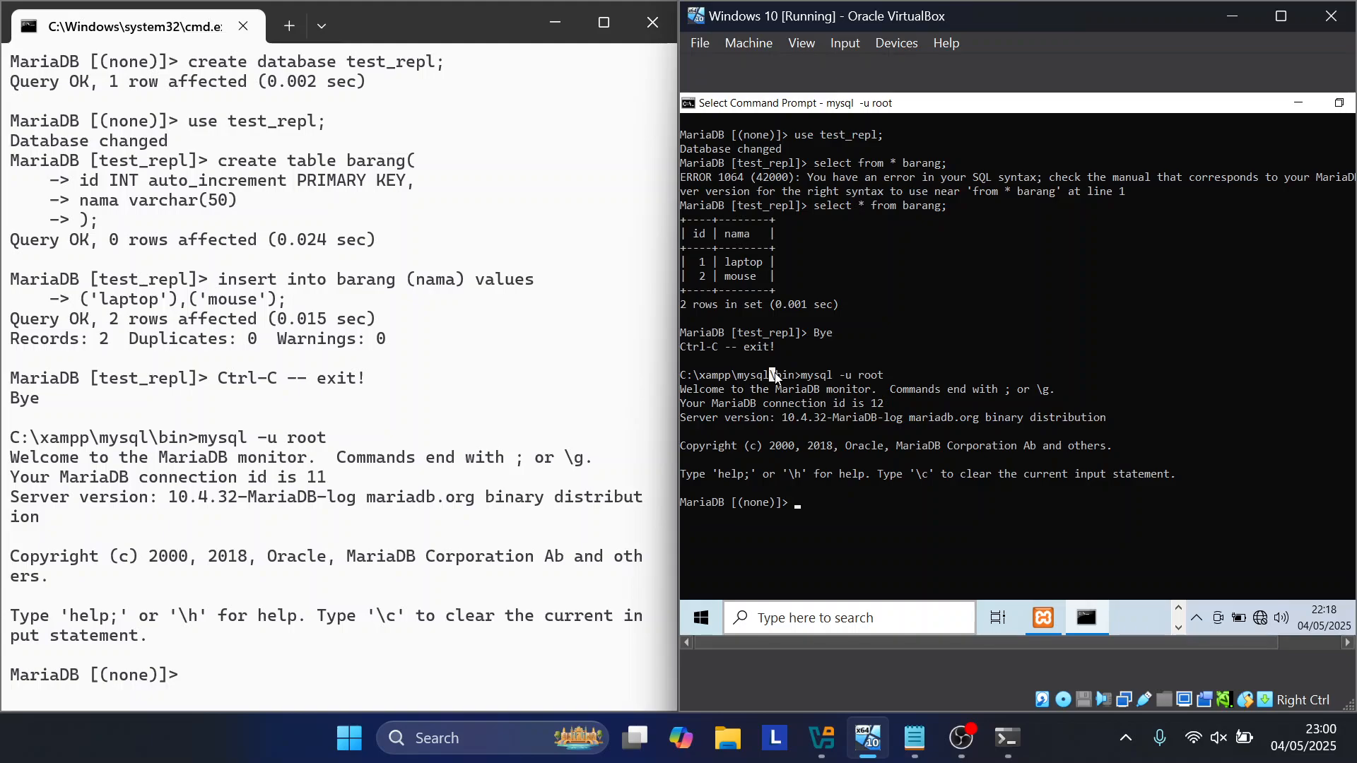
type("create us")
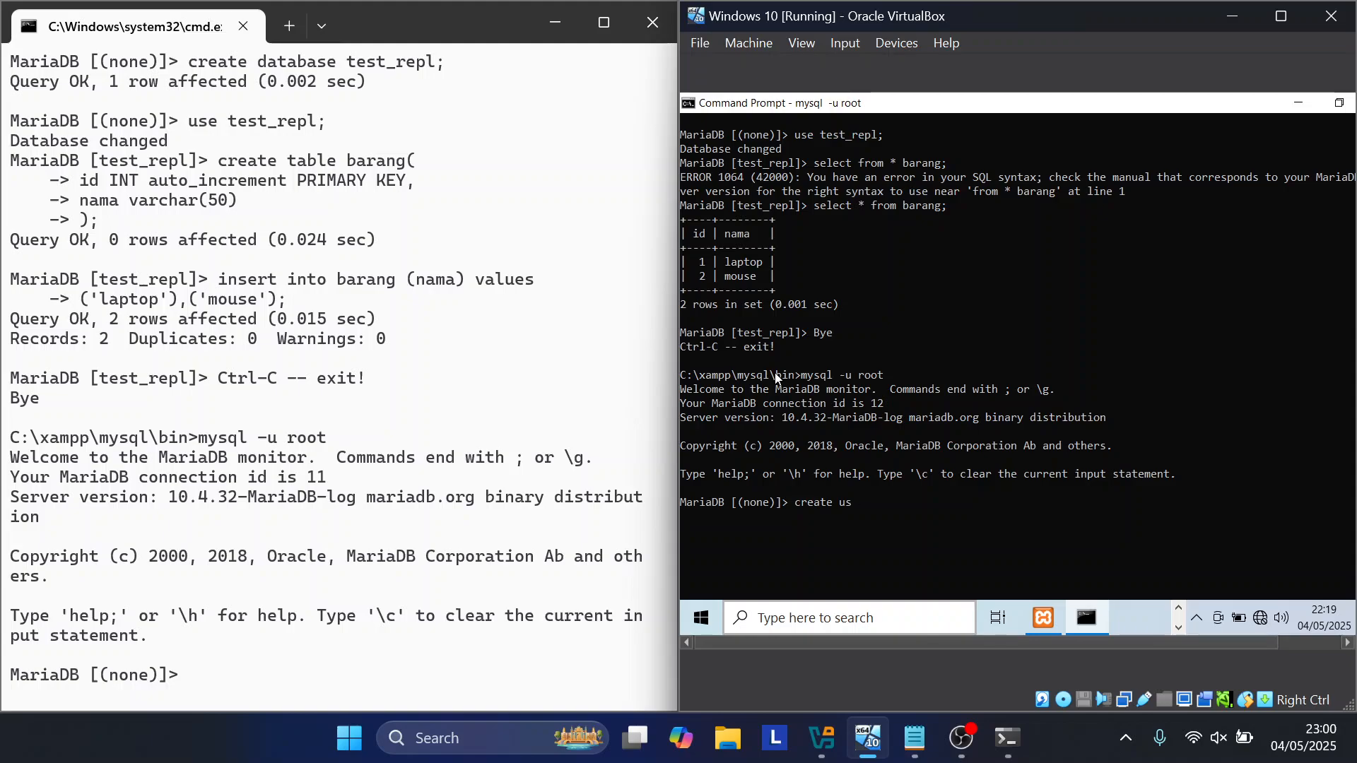
type("e")
type("r 'repl")
type("'")
type("@")
type("'192")
type(".168.")
type("56.1")
type("identifie")
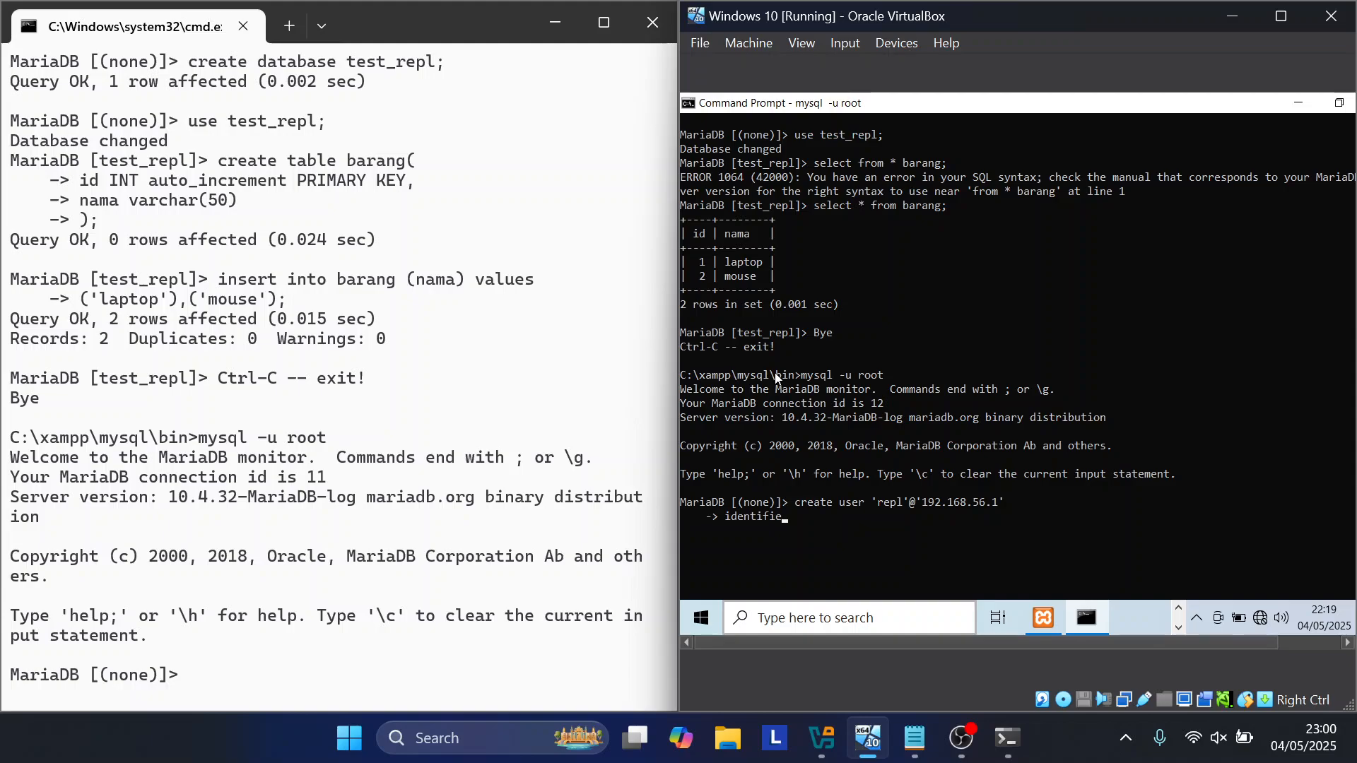
type("d by 'password';")
key("Return")
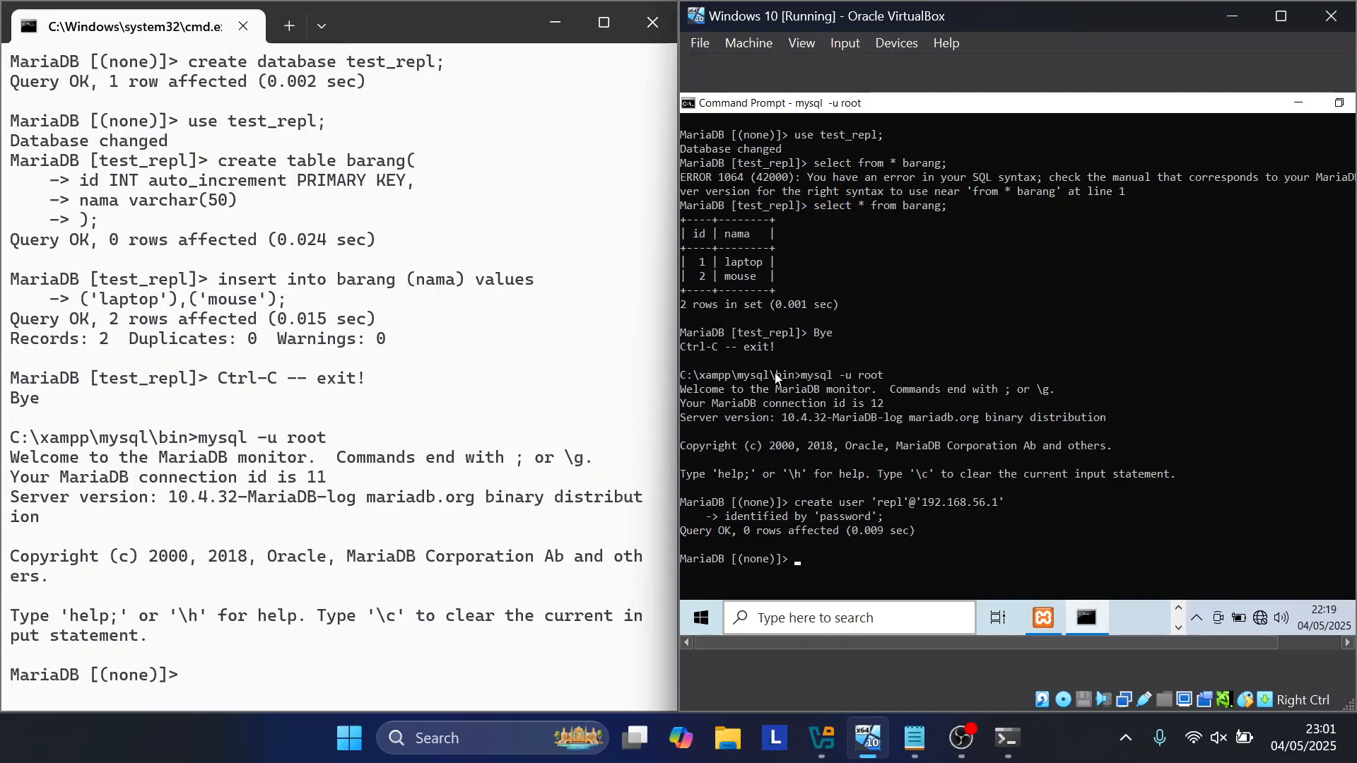
Step: Grant replication slave on *.* to 'repl'@'192.168.56.1' on the guest
type("grant replication slave on *.&")
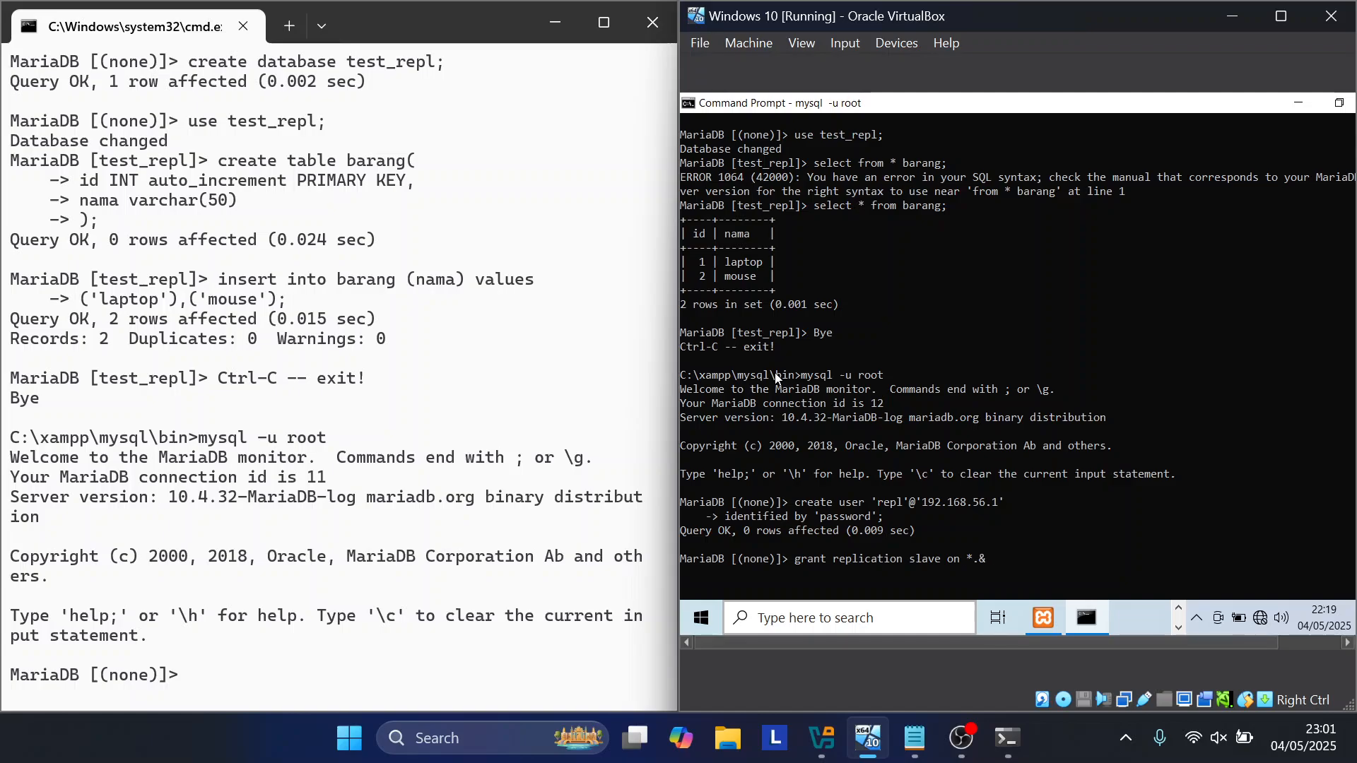
key("BackSpace")
type("* to")
type(" rep")
key("BackSpace")
key("BackSpace")
key("BackSpace")
key("BackSpace")
key("BackSpace")
type("'repl'@'192.168.56.1';")
key("Return")
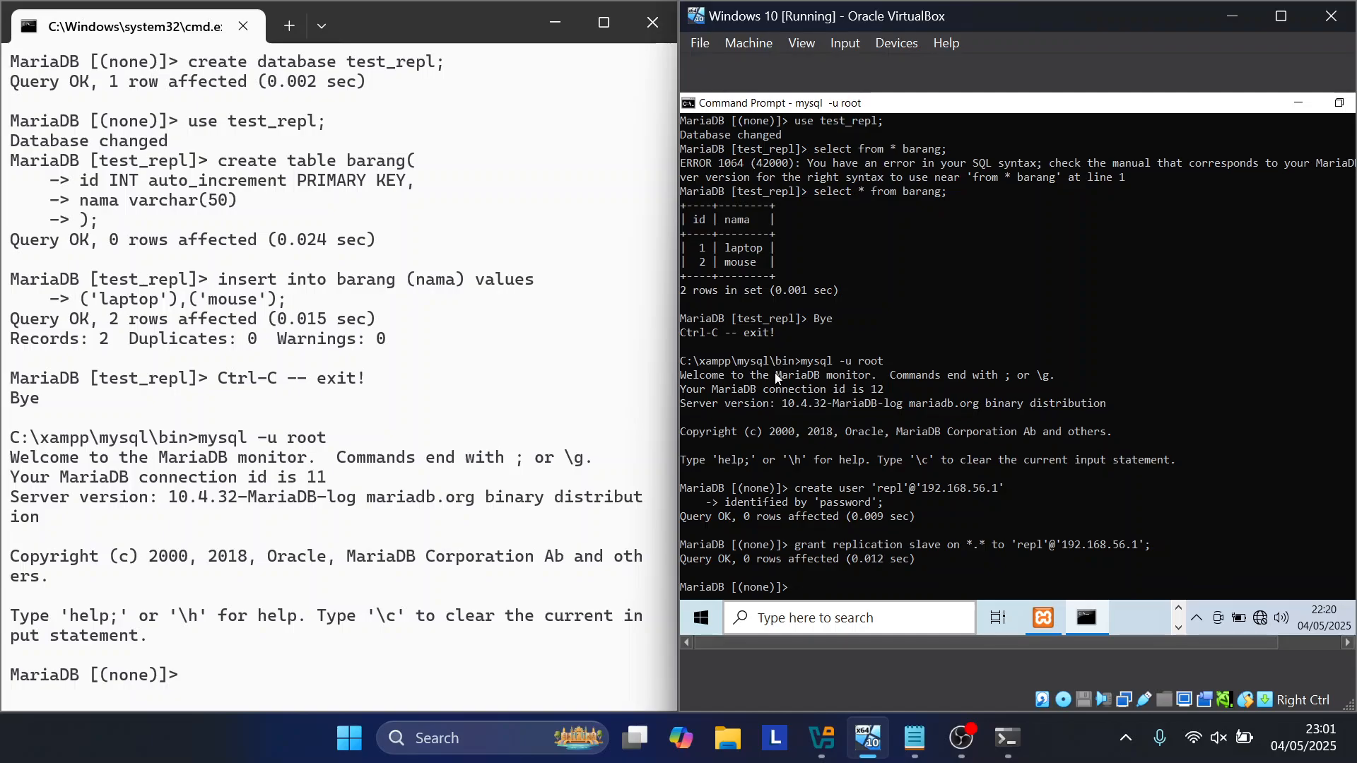
left_click(956, 333)
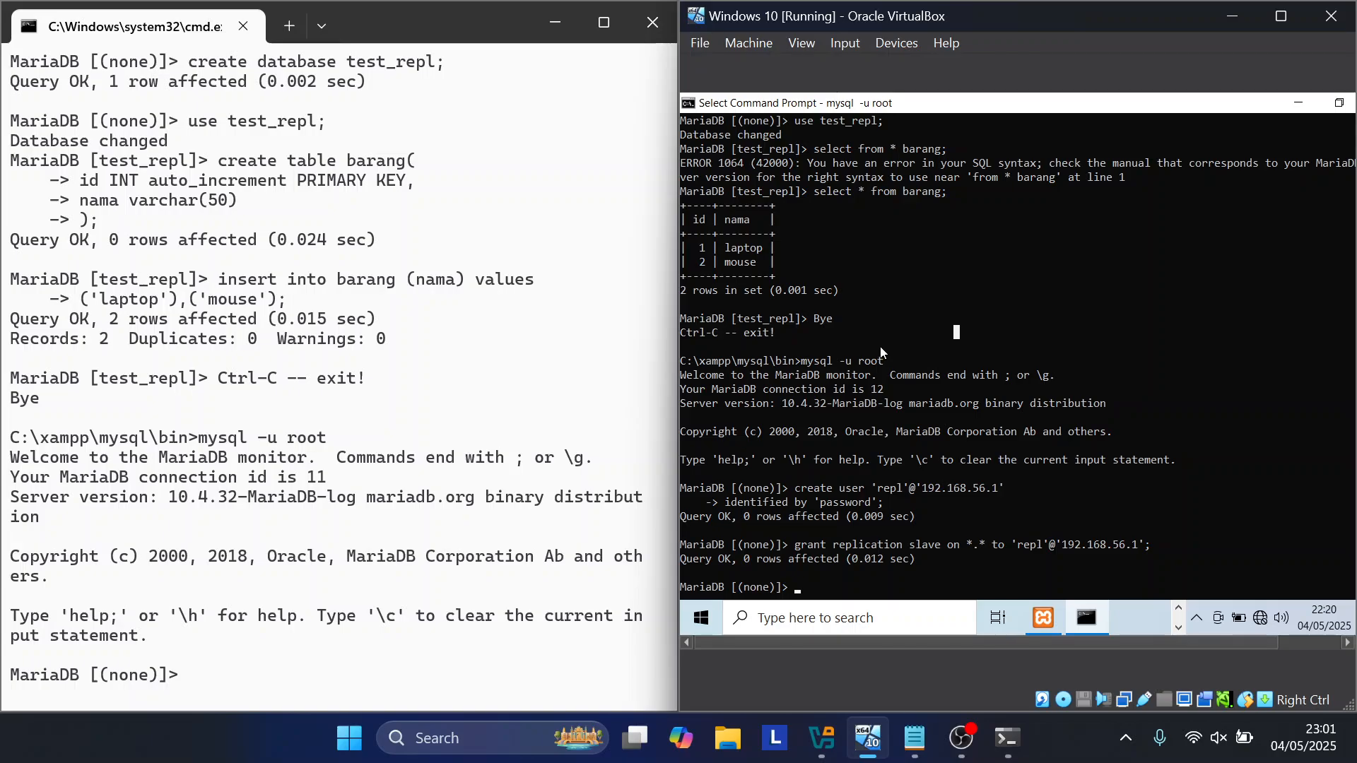
left_click(894, 332)
Step: Check the host's binary log file and position with show master status;
left_click(343, 680)
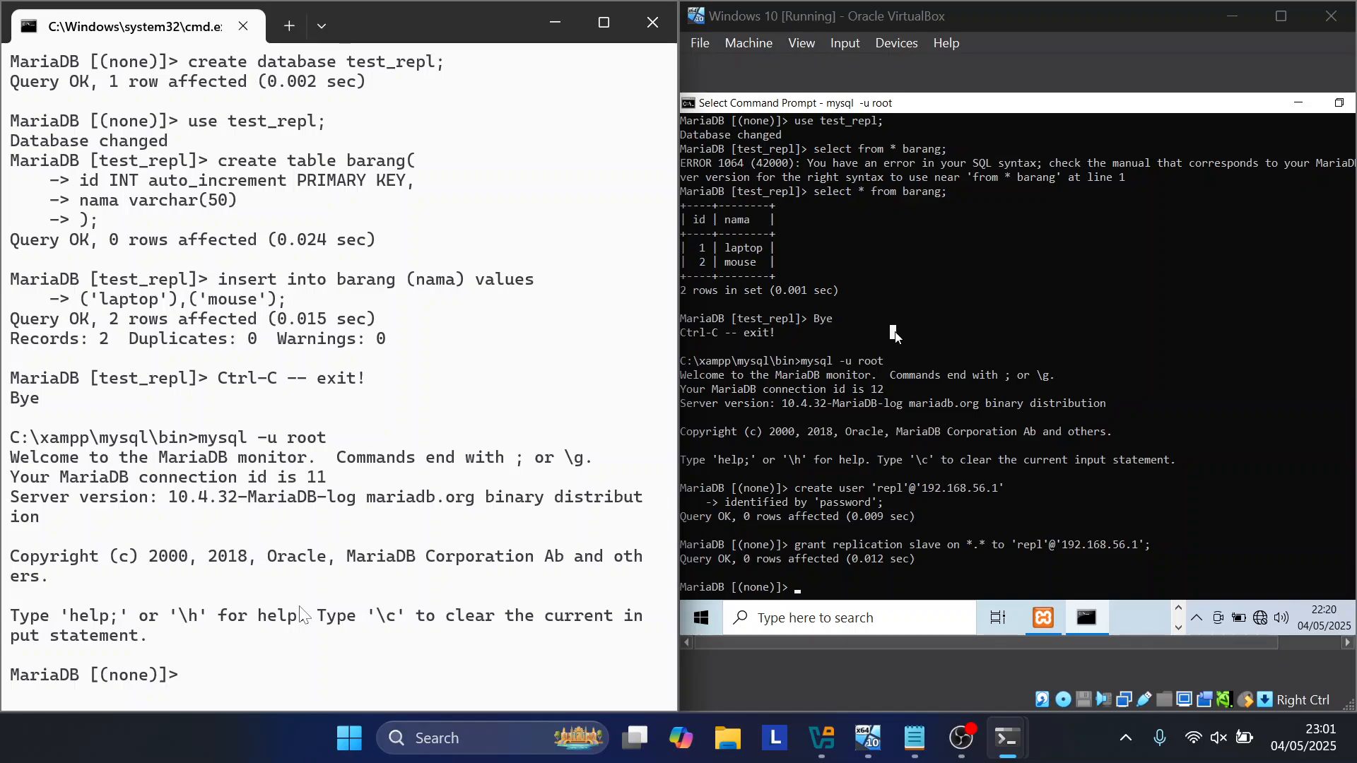
type("show master status")
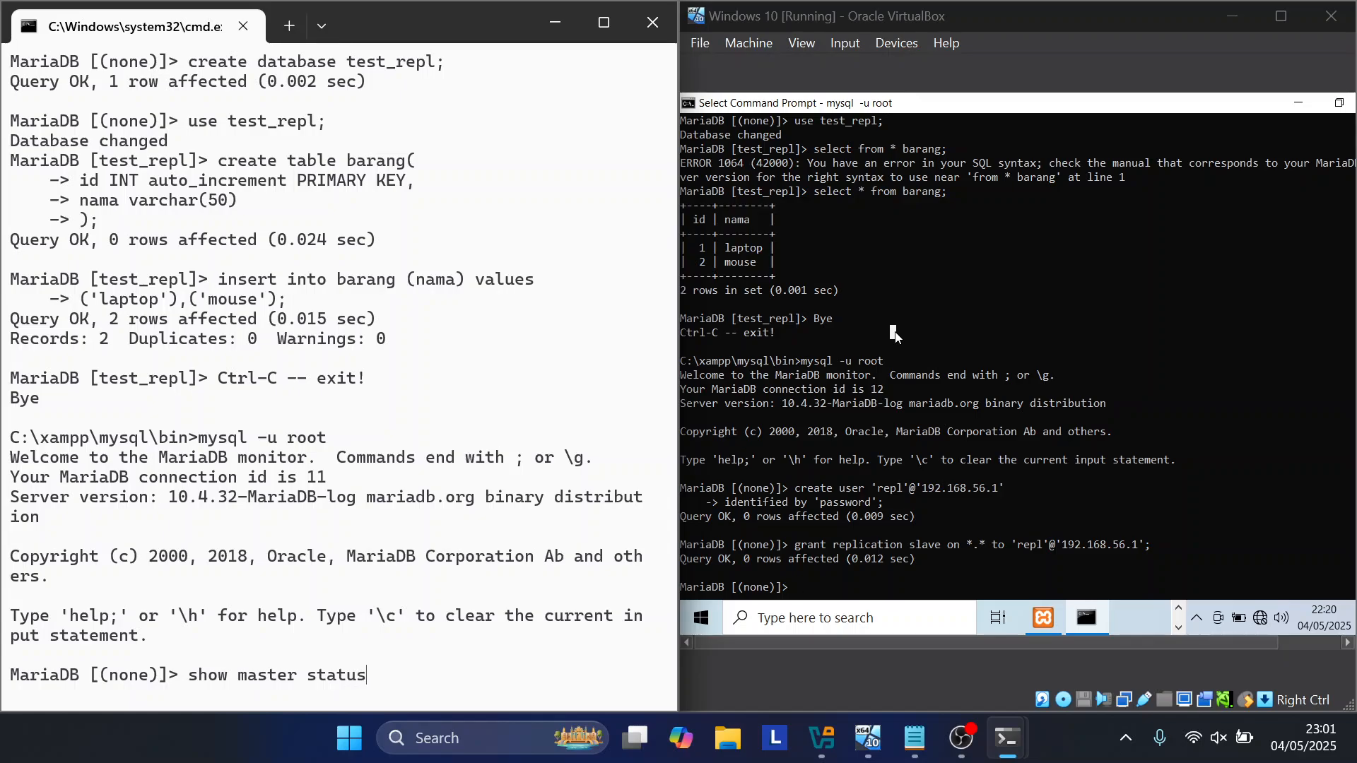
type(";")
key("Return")
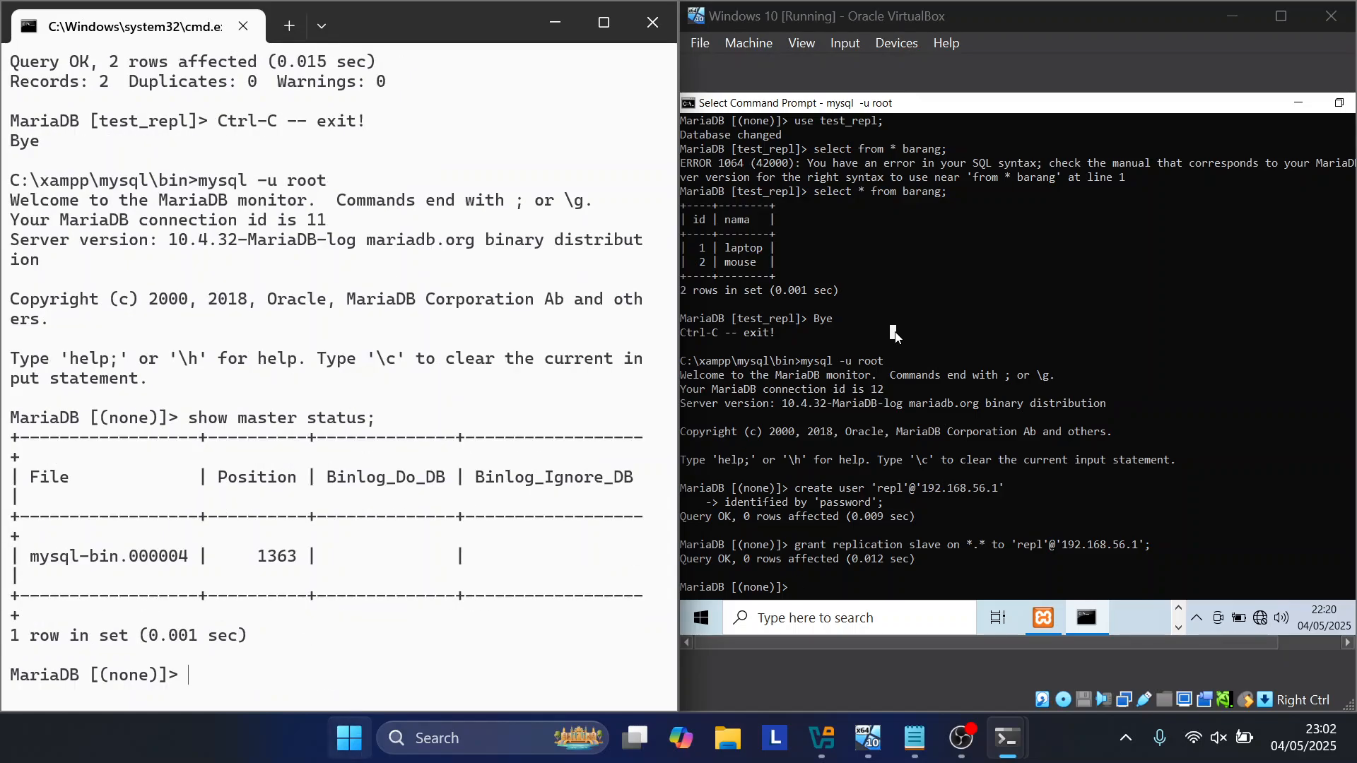
Step: Check the guest's binary log file and position with show master status;
left_click(808, 576)
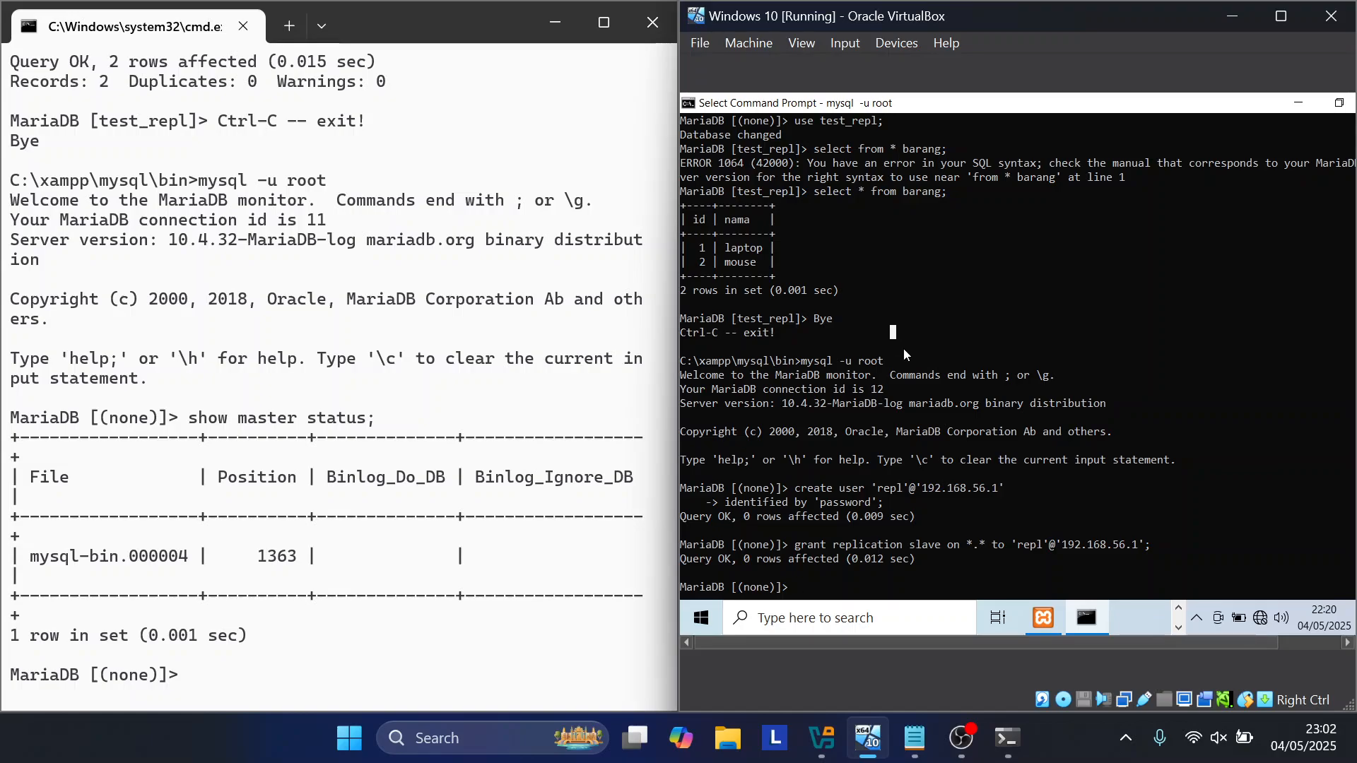
type("show master status;")
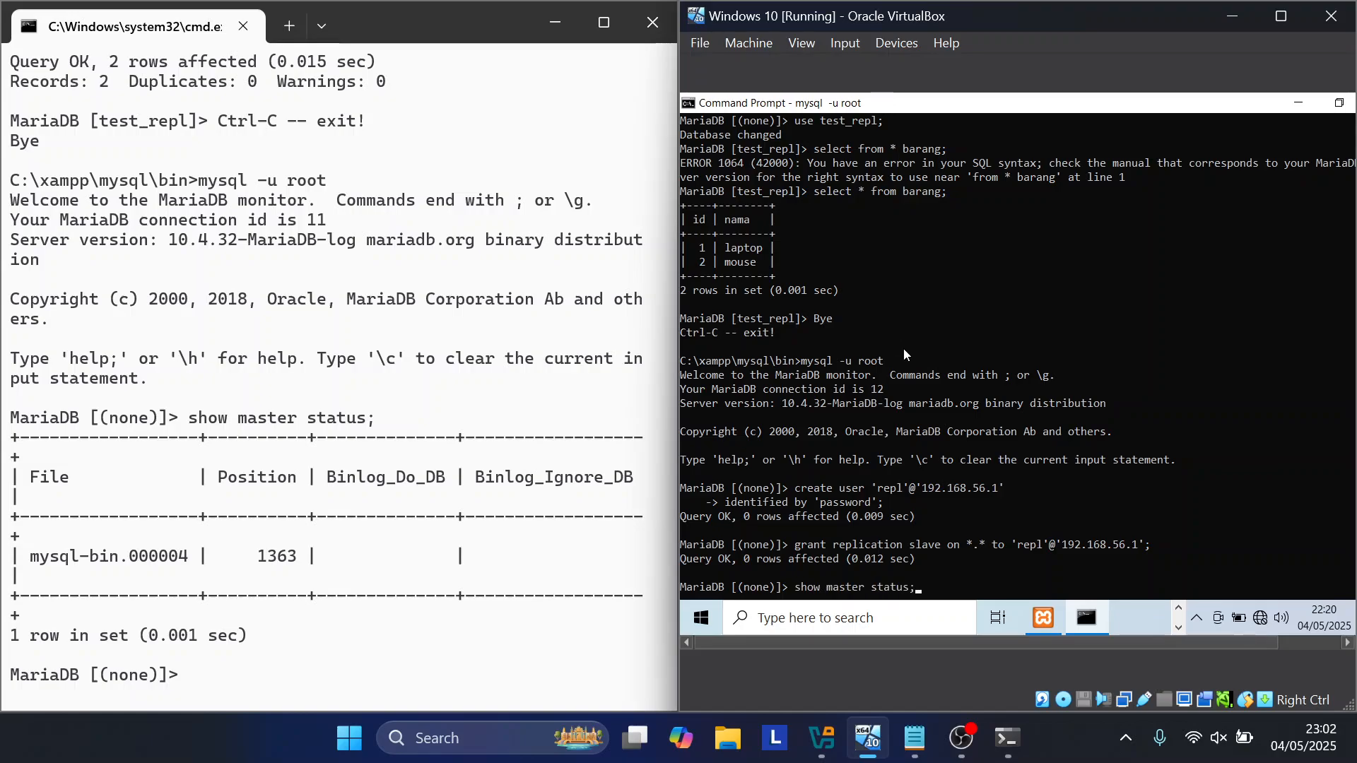
key("Return")
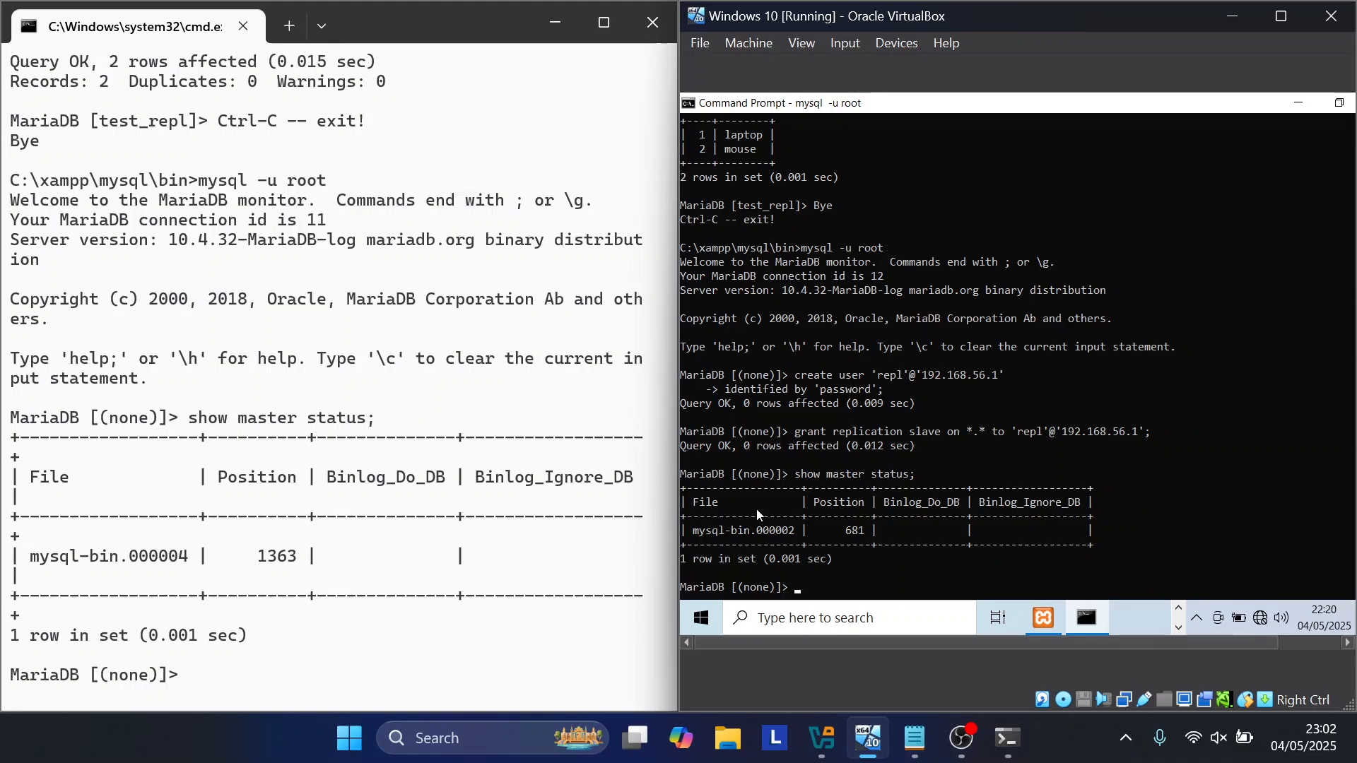
left_click(791, 477)
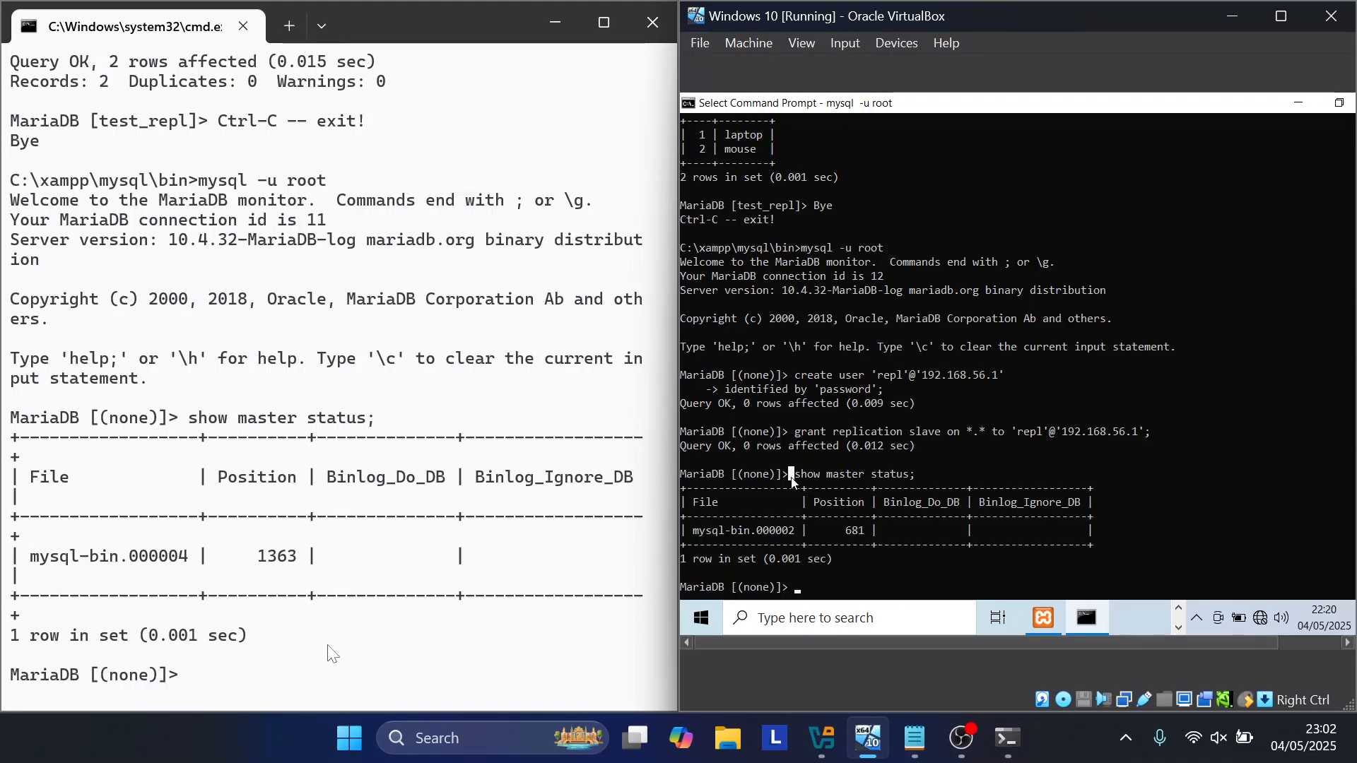
Step: Begin a change master to statement on the host with master_host='192.168.56.101'
left_click(252, 672)
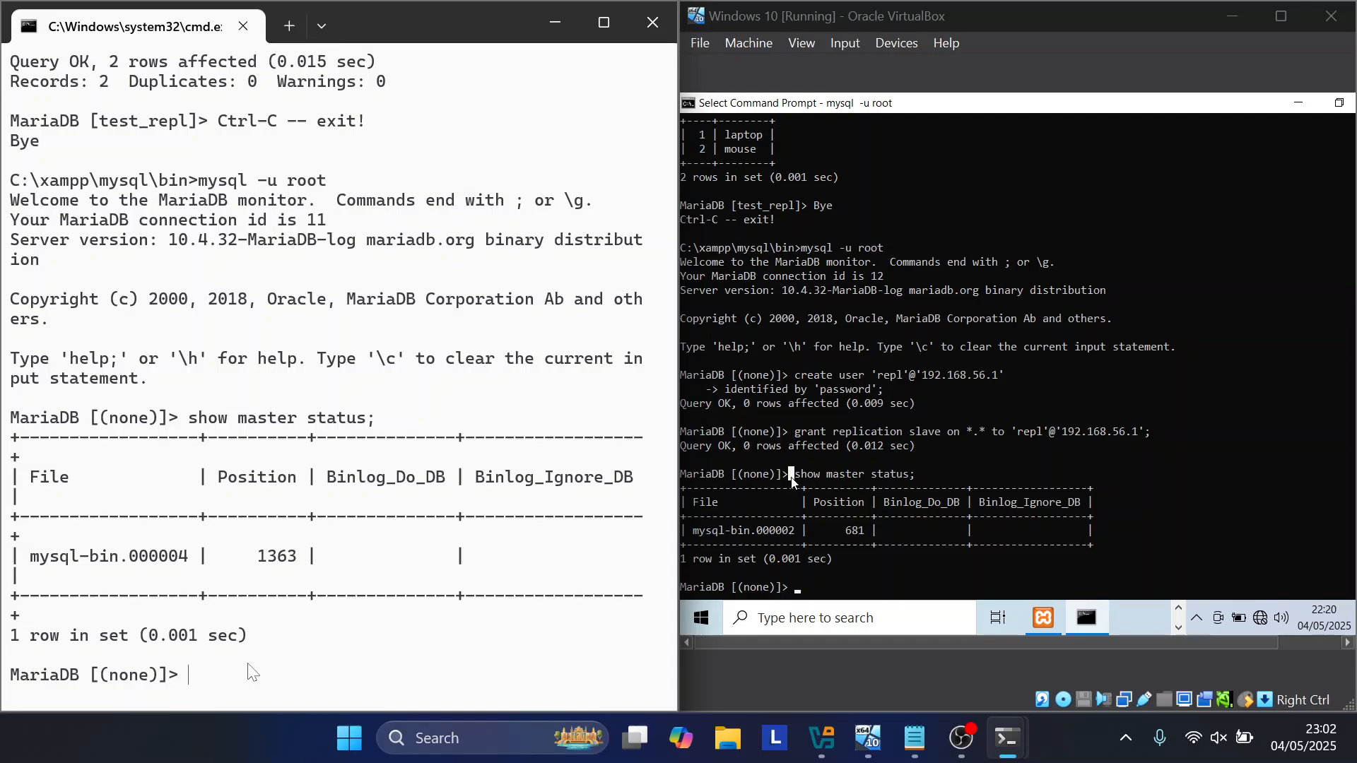
type("change master to")
key("Return")
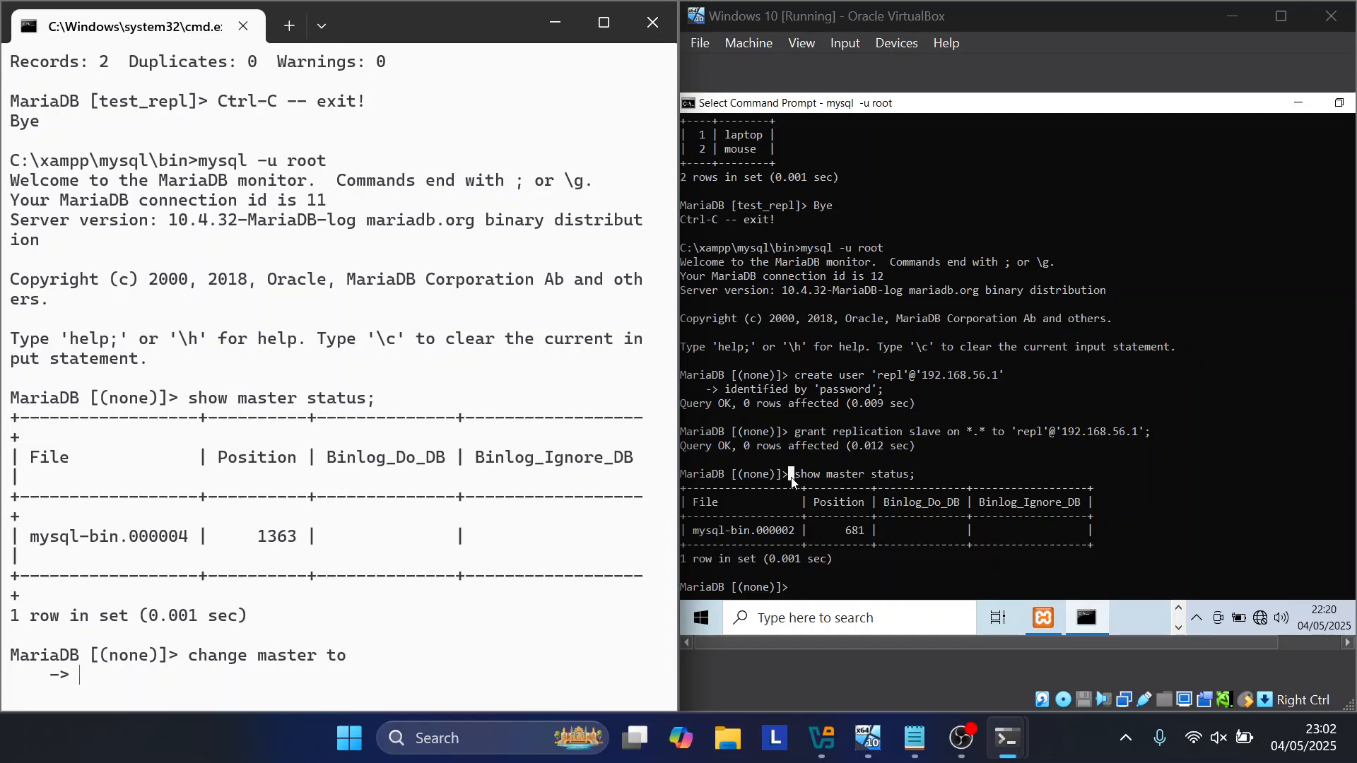
type("master")
key("BackSpace")
type("_host =")
key("BackSpace")
key("BackSpace")
type("='192.1")
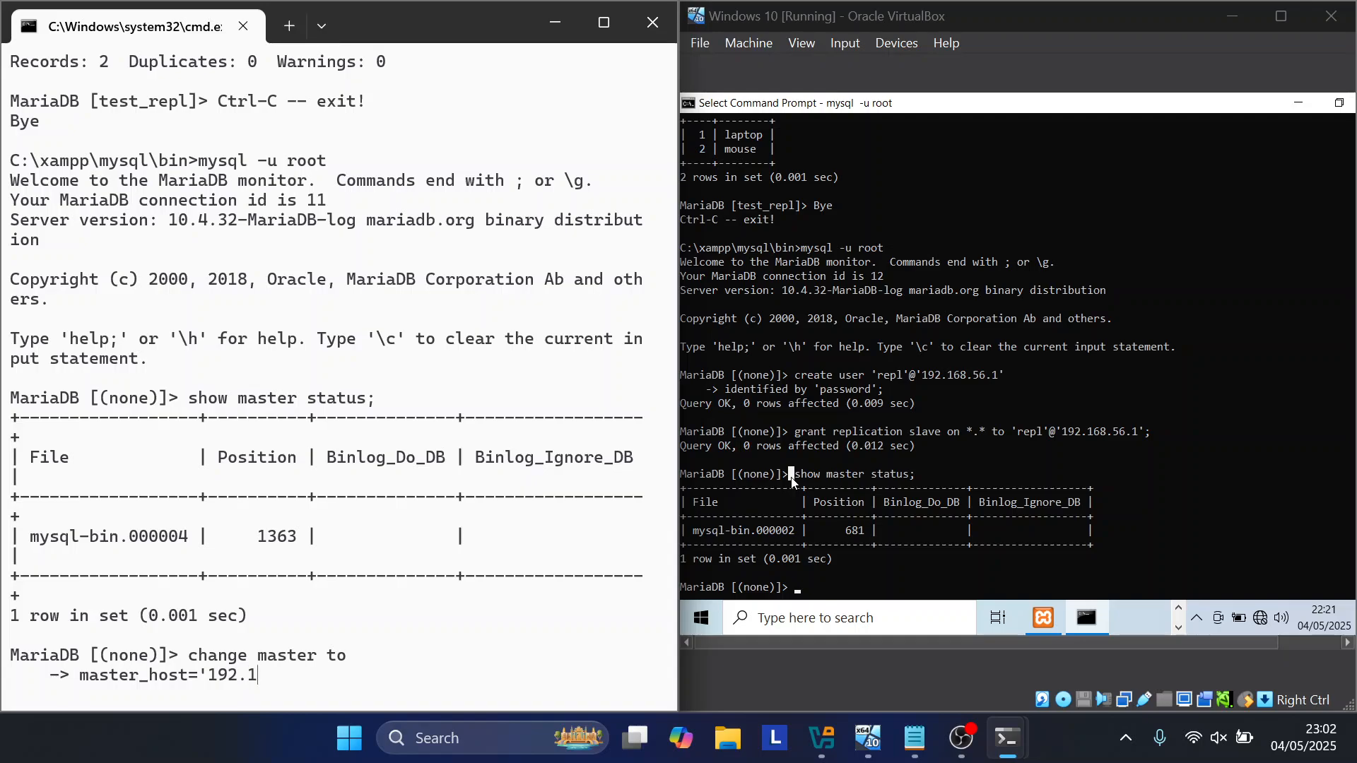
type("68.56.101';")
key("BackSpace")
type(".")
key("BackSpace")
type(",")
key("Return")
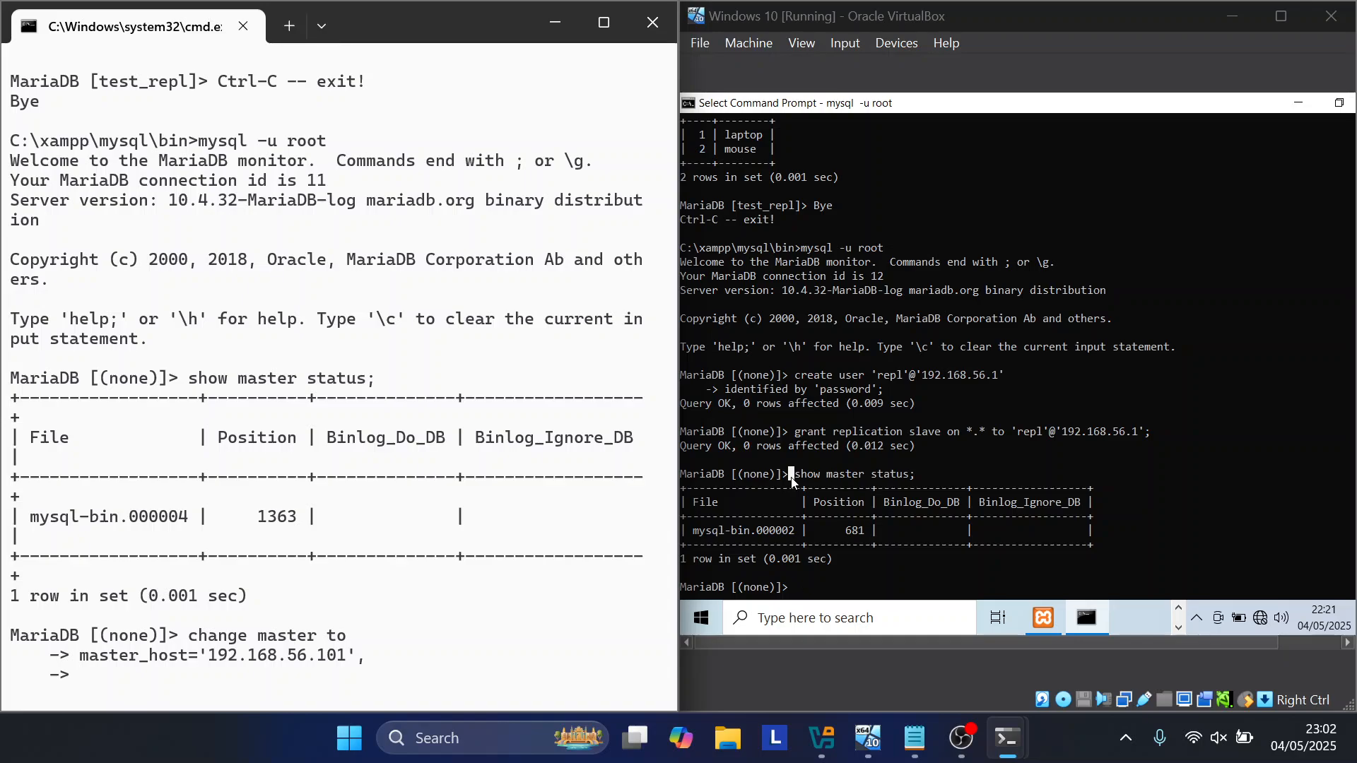
Step: Add master_user='repl' and the replication account's password to the host's change master to statement
type("master_user='repl'.,")
key("Return")
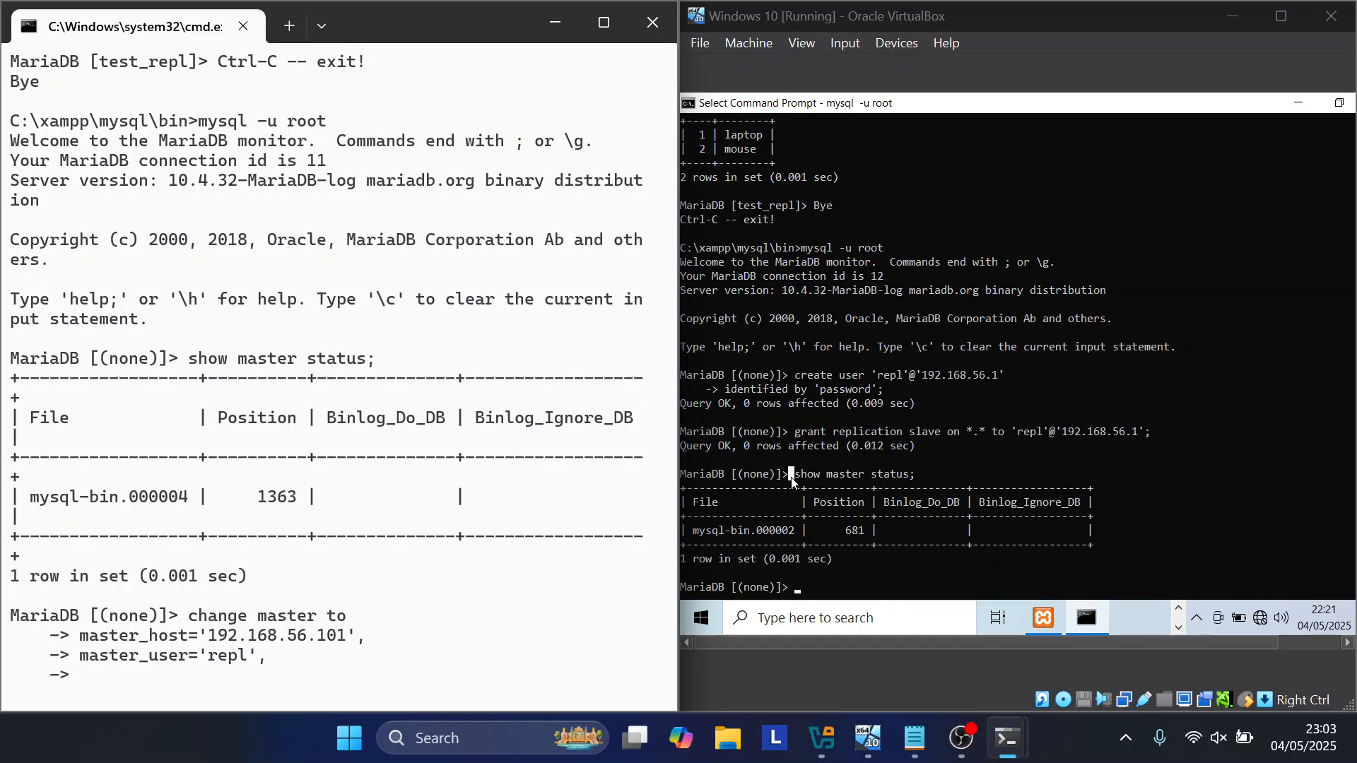
type("master_password='password',")
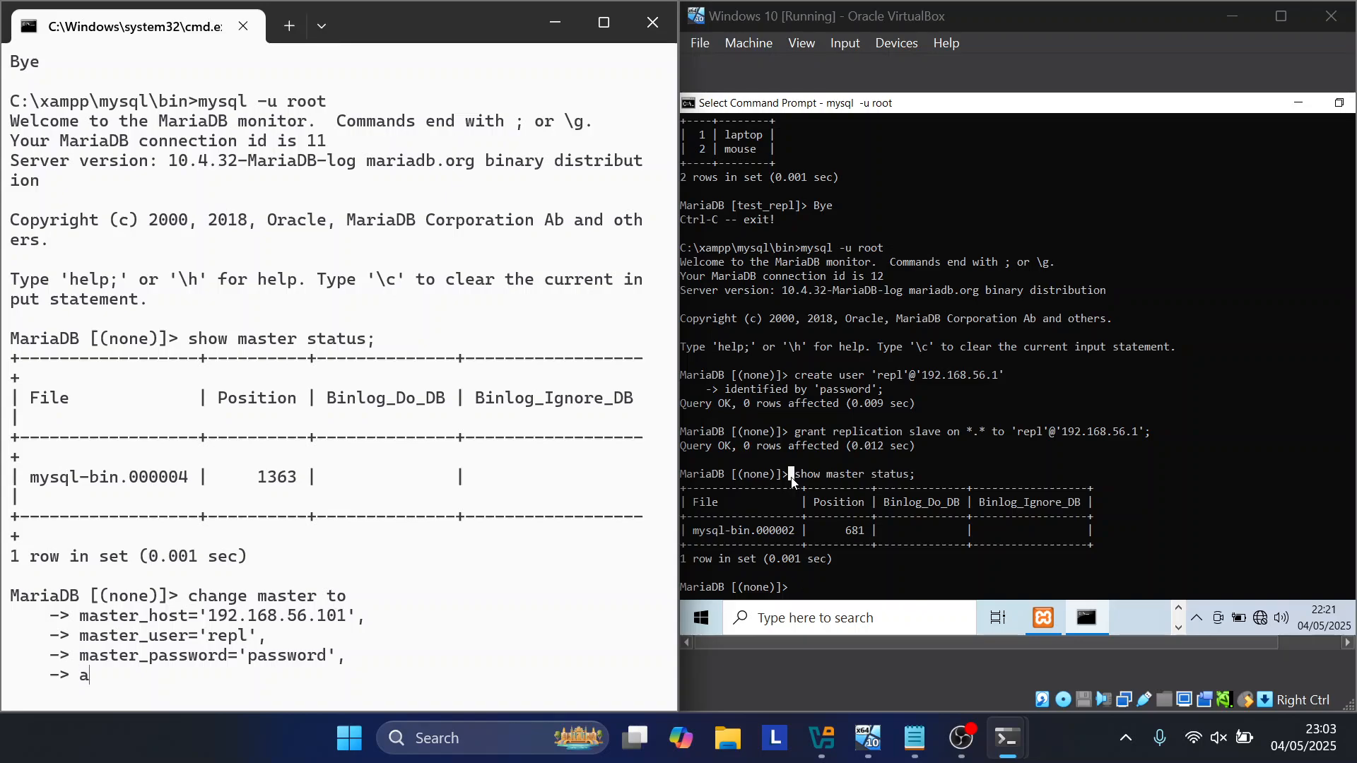
Step: Finish the host's statement with master_log_file='mysql-bin.000002' and master_log_pos=681, and run start slave; on the host
type("master_log_file=")
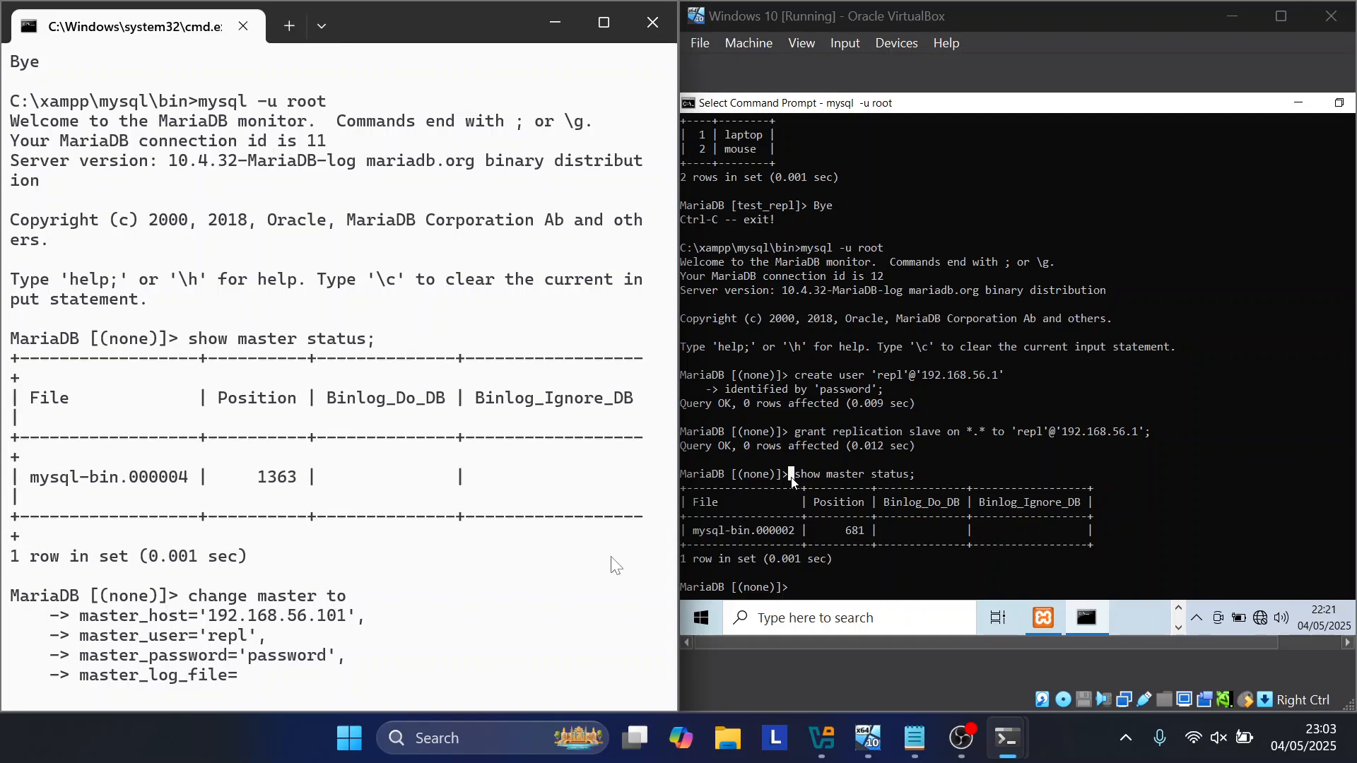
type("'mysql-bin.00000")
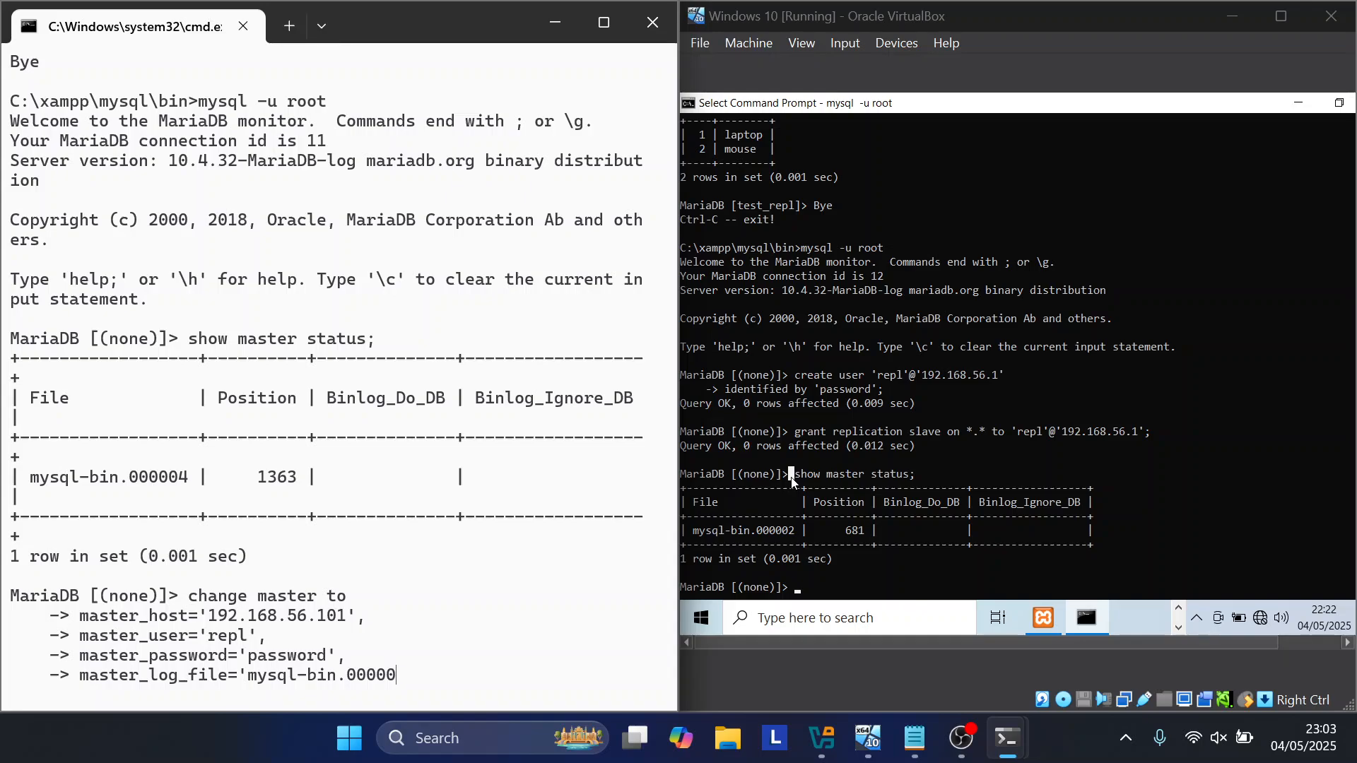
type("2',")
key("Return")
type("mast")
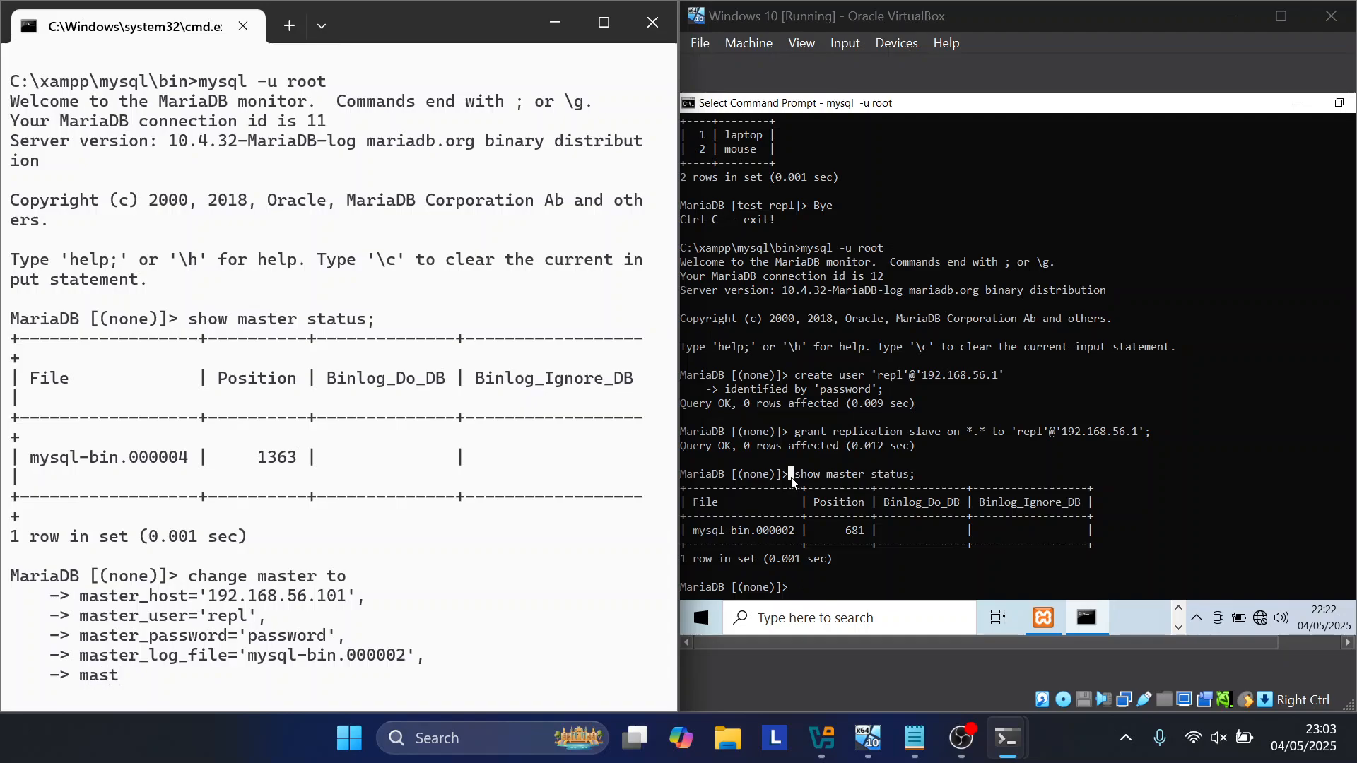
type("er_log_pos=681")
type(";")
key("Return")
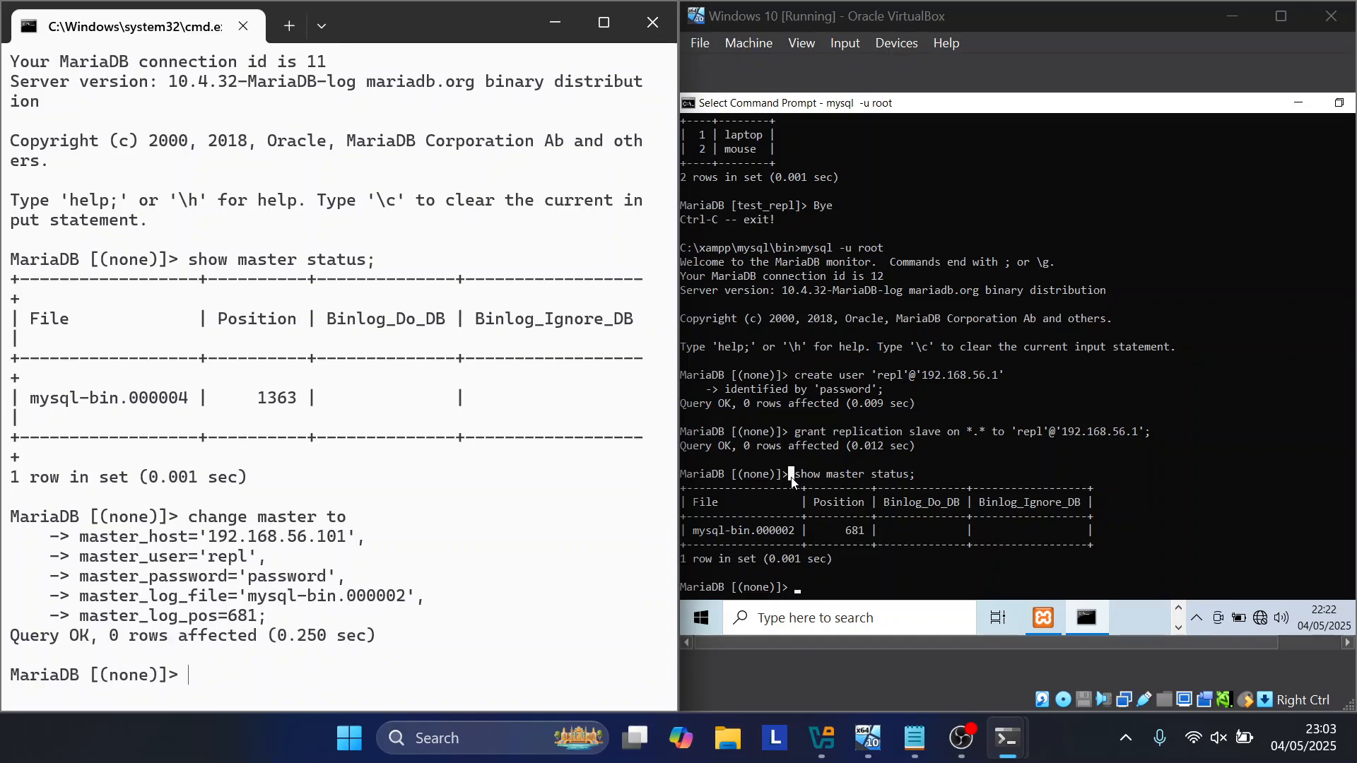
type("start slave;")
key("Return")
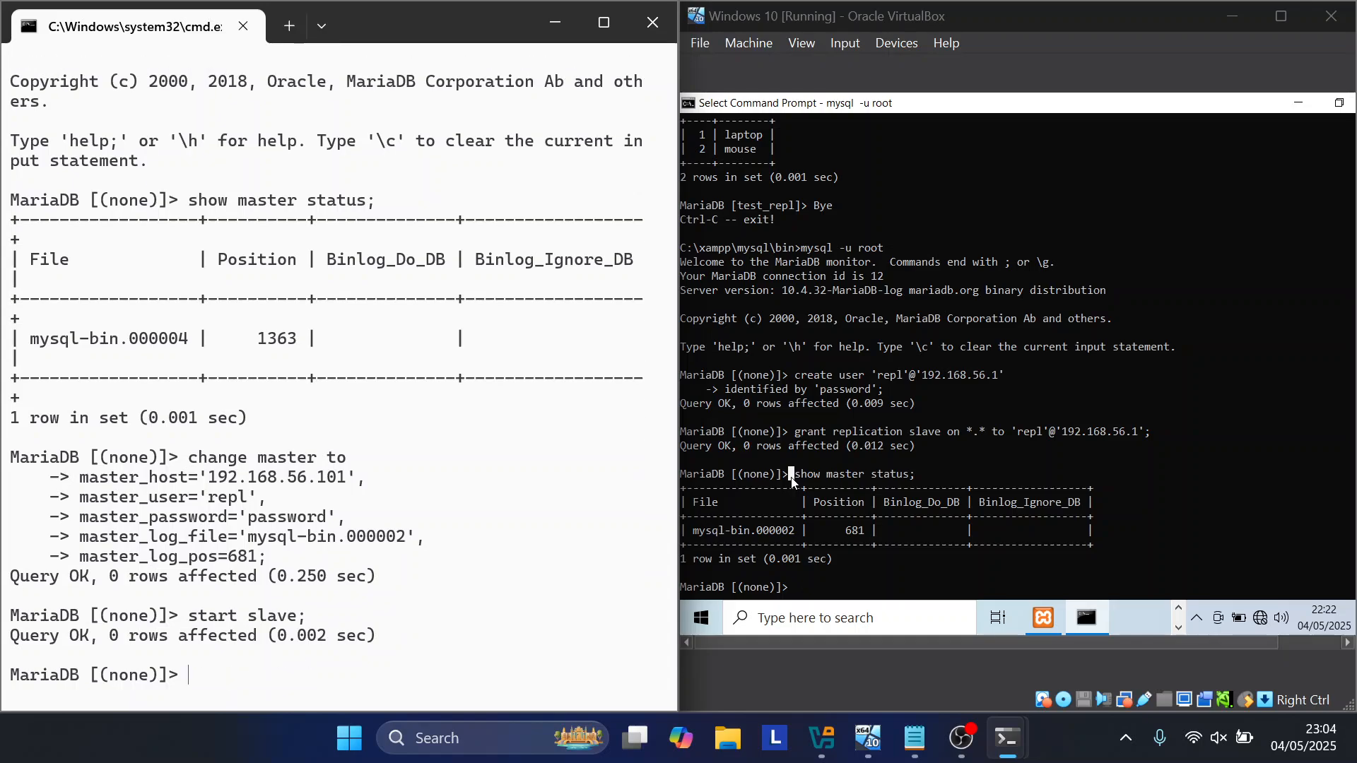
Step: List the guest's database accounts with select user,host from mysql.user;
left_click(843, 583)
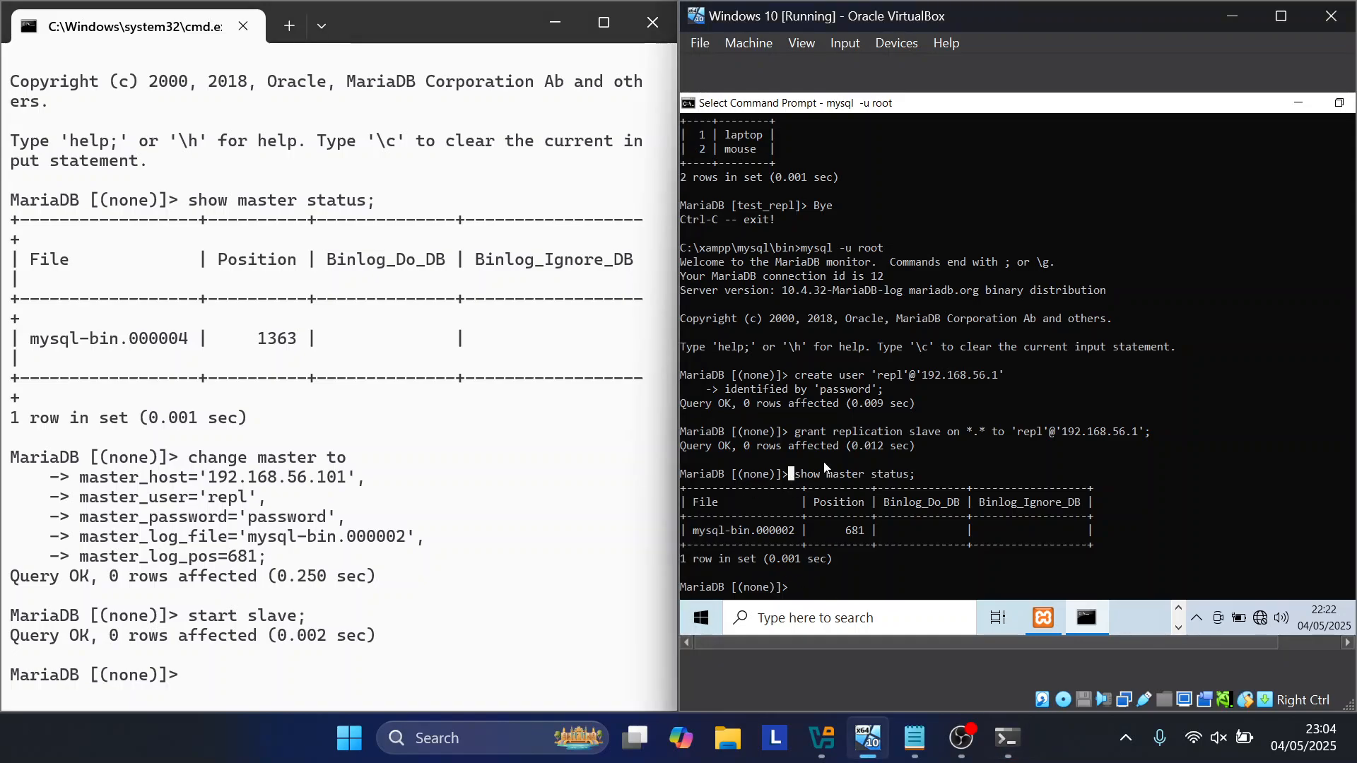
type("s")
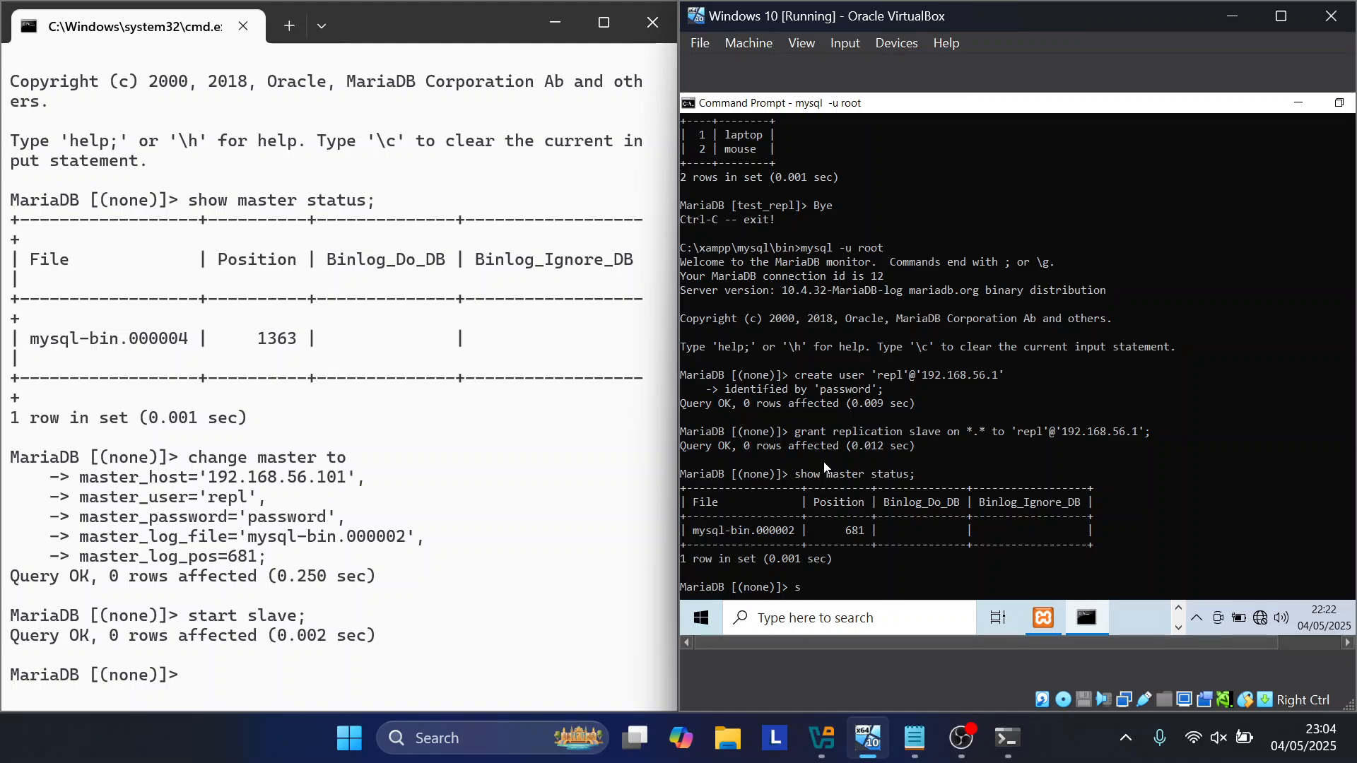
type("elect user,host from")
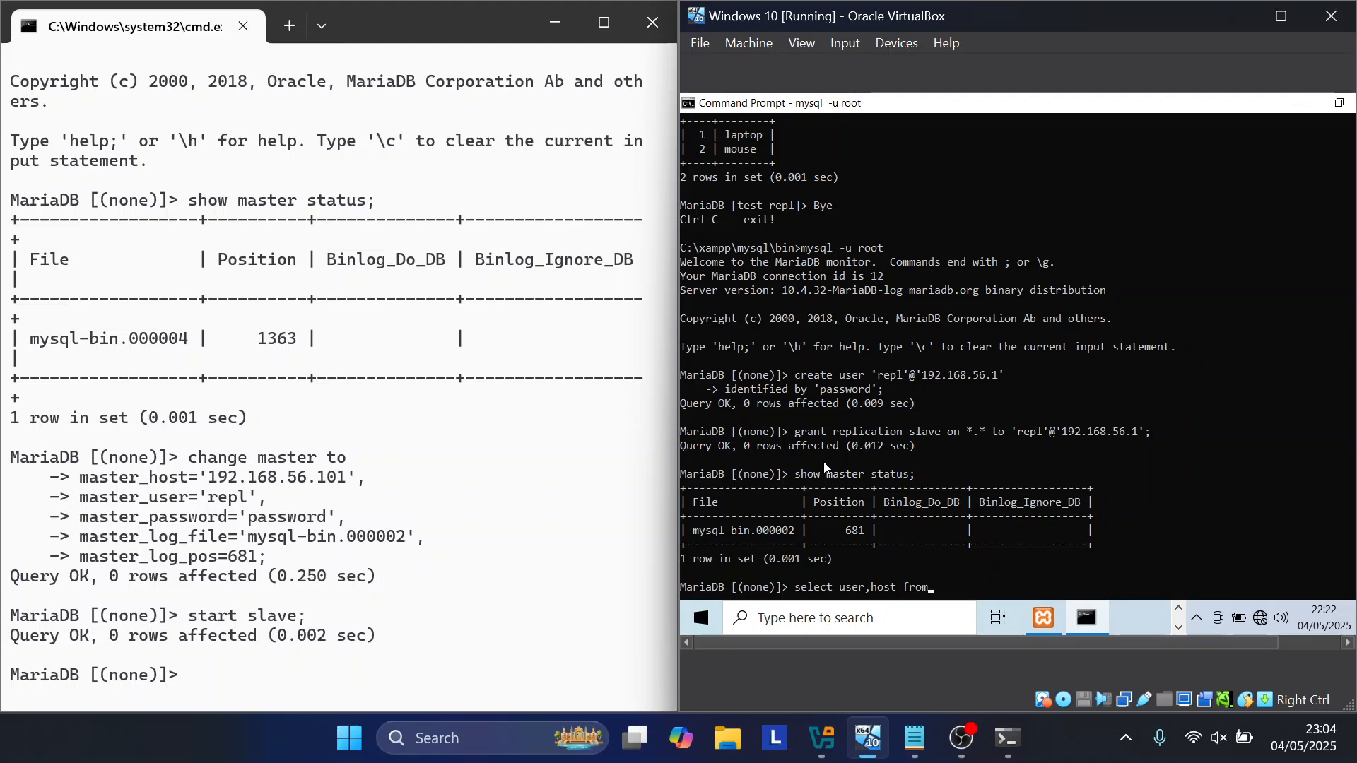
type(" mysql.user;")
key("Return")
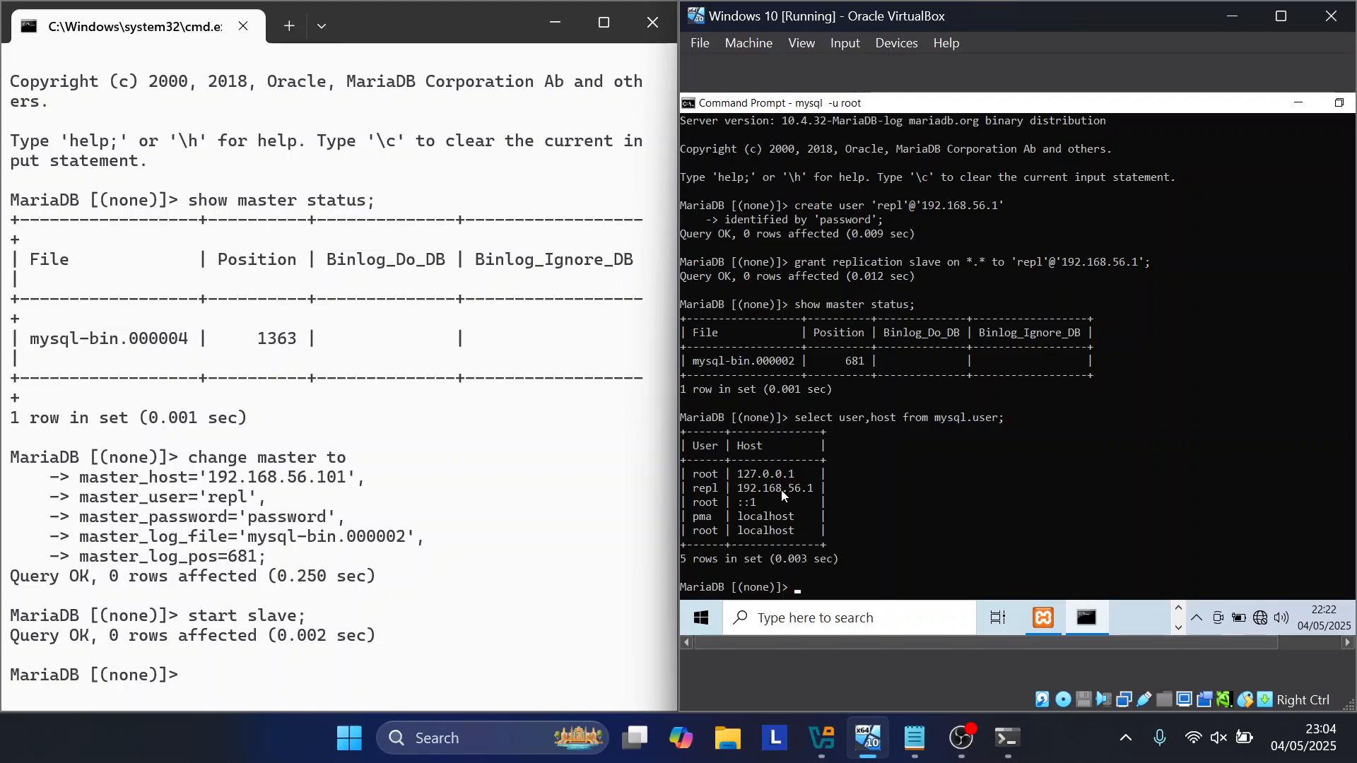
Step: Start a change master to statement on the guest with master_host= '192.168.56.1'
type("change master to")
key("Return")
type("master")
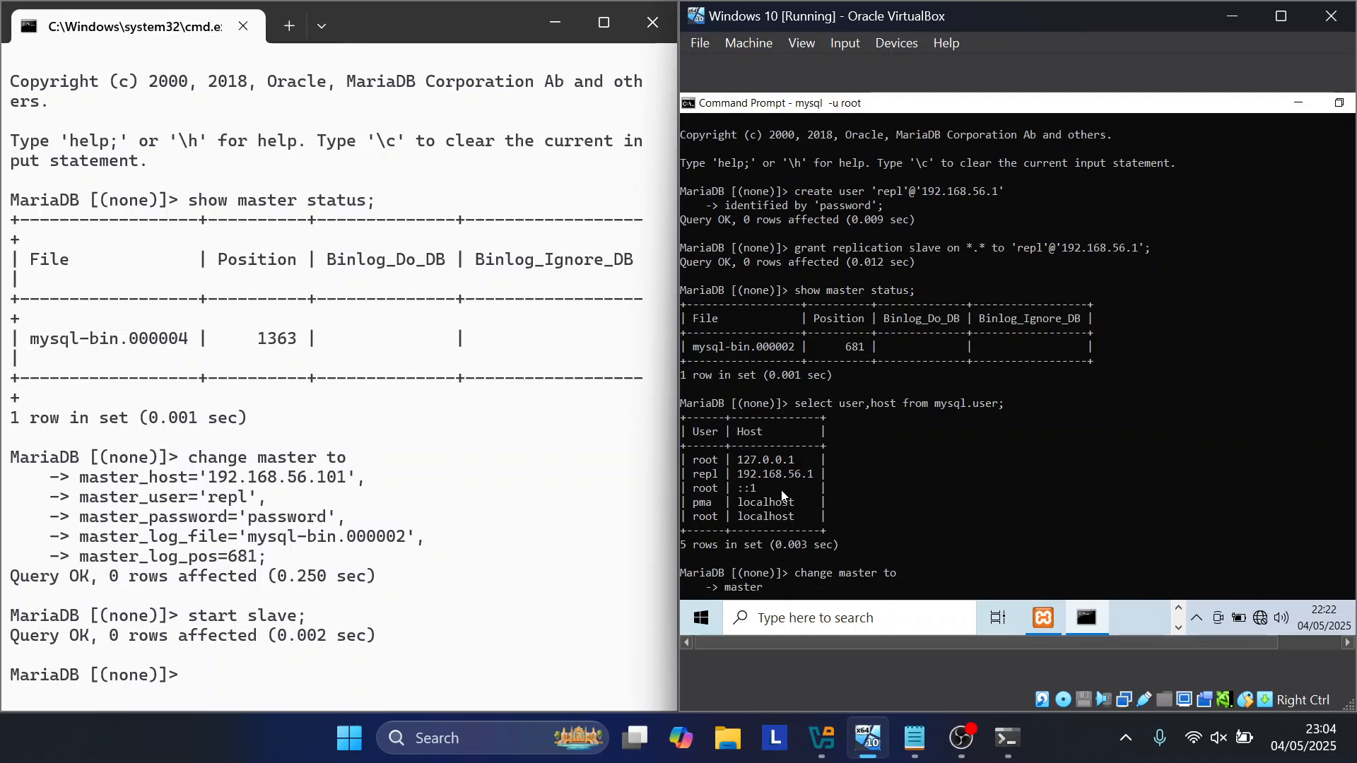
type("_host= '192.168.56.1")
scroll(832, 394, "up", 4)
scroll(831, 393, "up", 5)
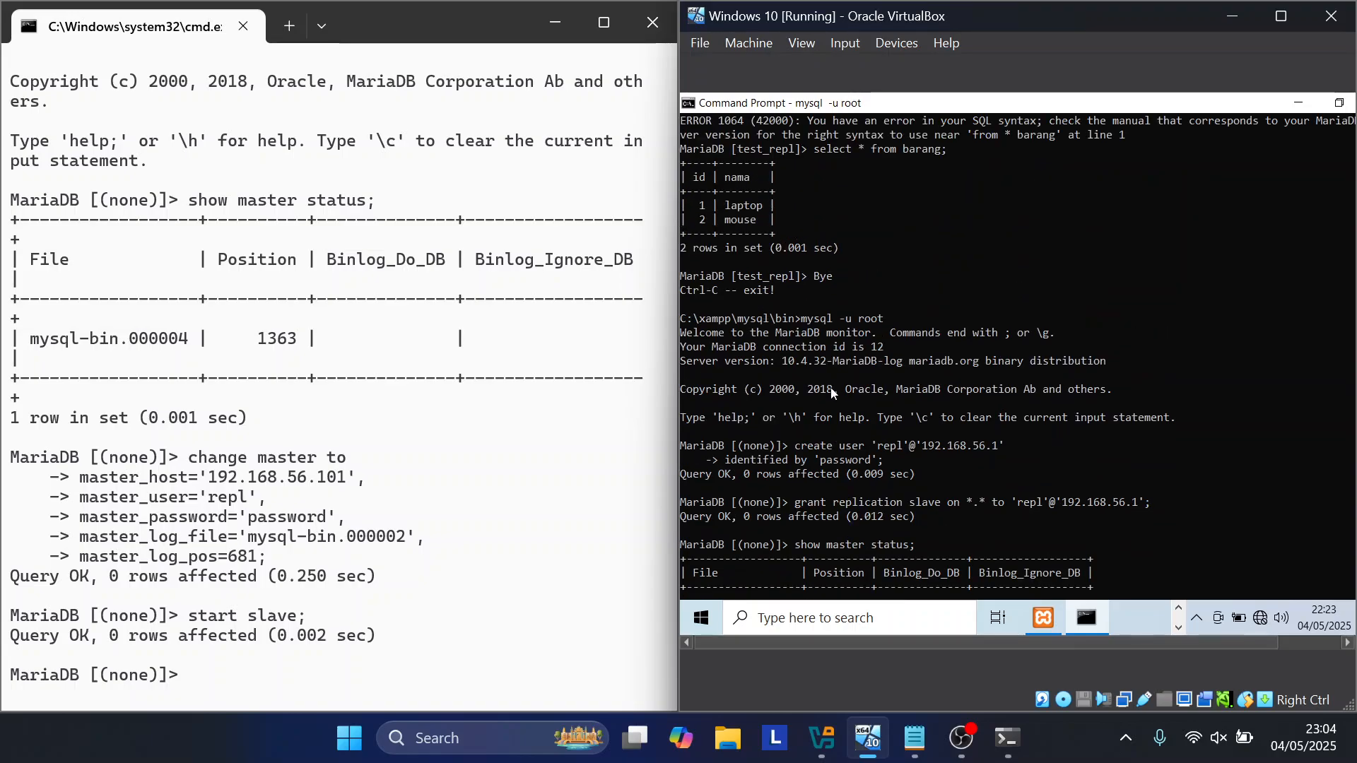
scroll(831, 393, "down", 5)
scroll(832, 393, "down", 8)
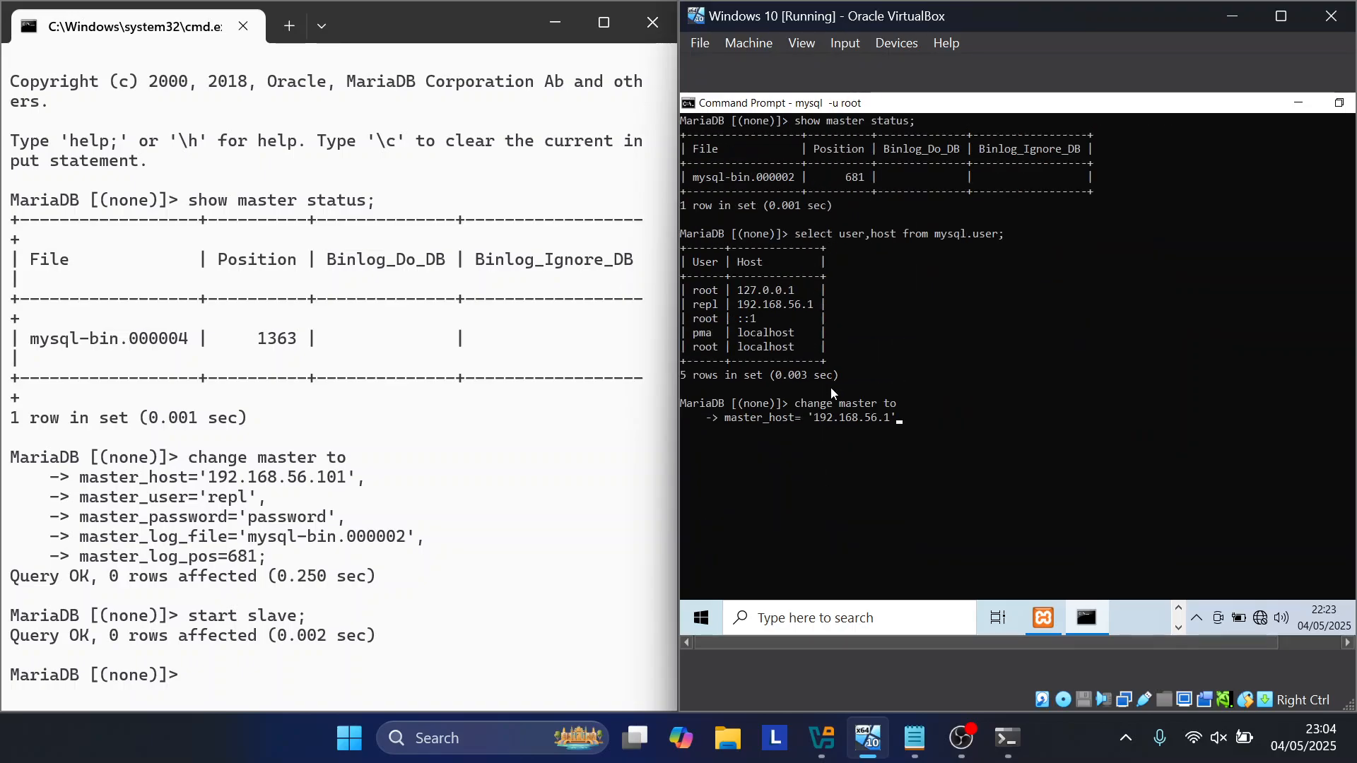
key("Return")
Step: Add master_user='repl' and the replication account's password to the guest's change master to statement
type("master_user='rep'")
key("BackSpace")
type(";'")
key("BackSpace")
type("l',")
key("Return")
type("ms")
key("BackSpace")
type("aster_pa")
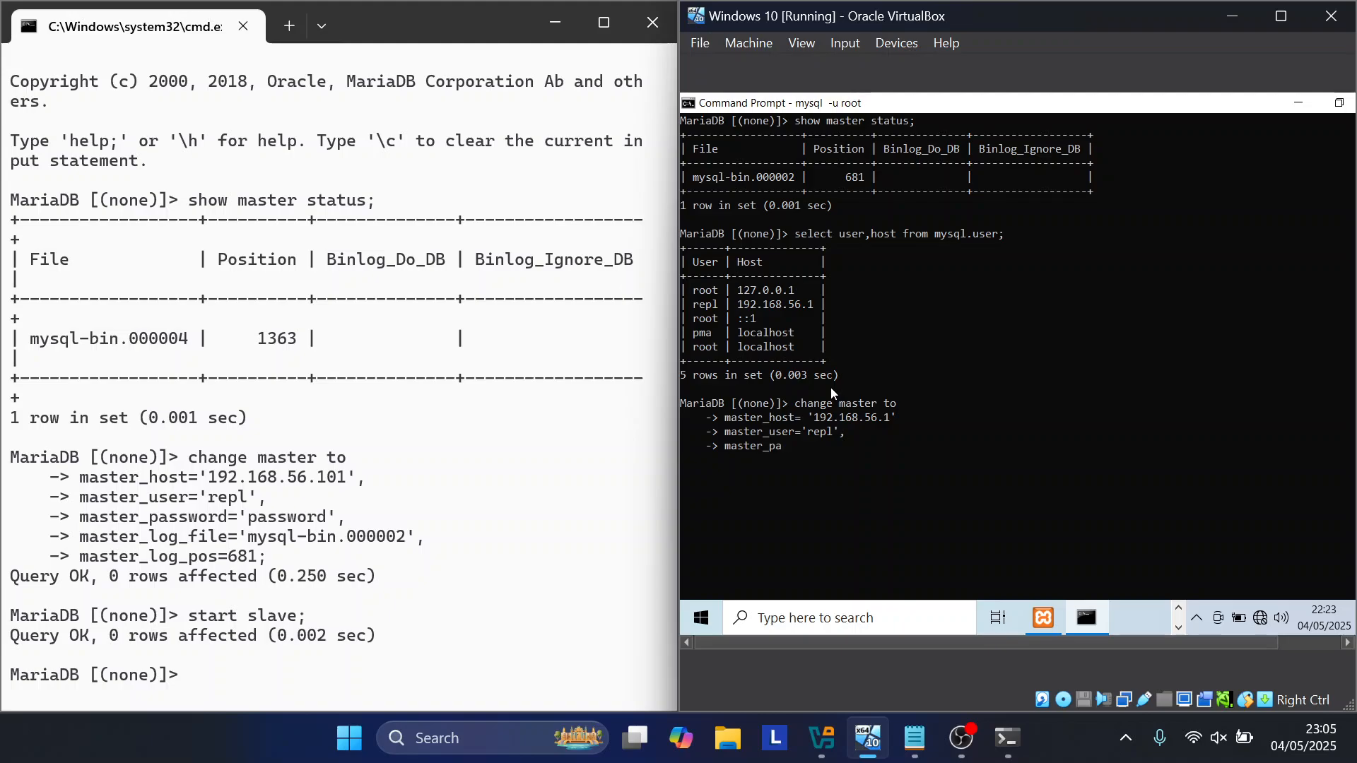
type("ssword")
type("='passwor")
type("d',     -> ")
Step: Try to run the guest's change master to statement with master_log_file='mysql-bin.000004' and master_log_pos=1363
type("master_lo")
type("g_file=")
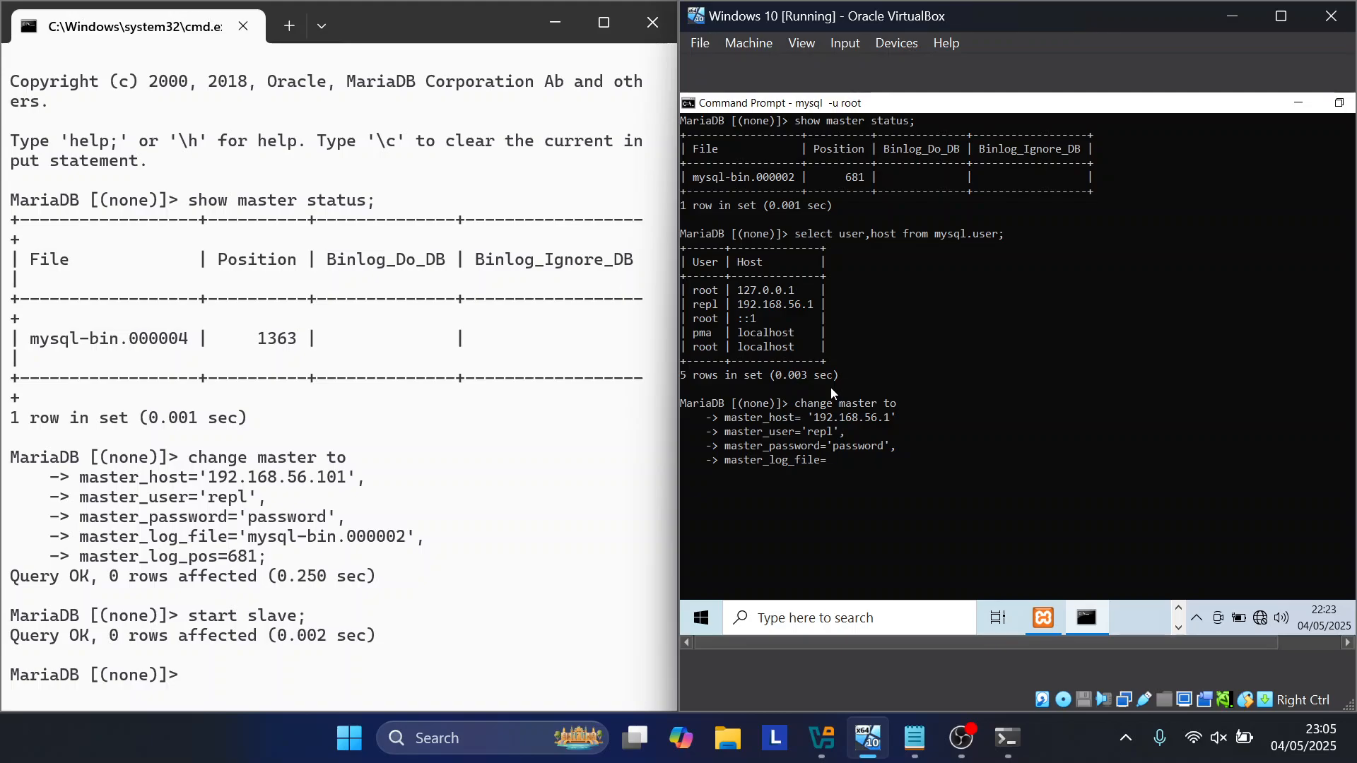
type("'mysql-")
type("bin.00")
type("0004")
type("',     -> ")
type("master")
type("_lo")
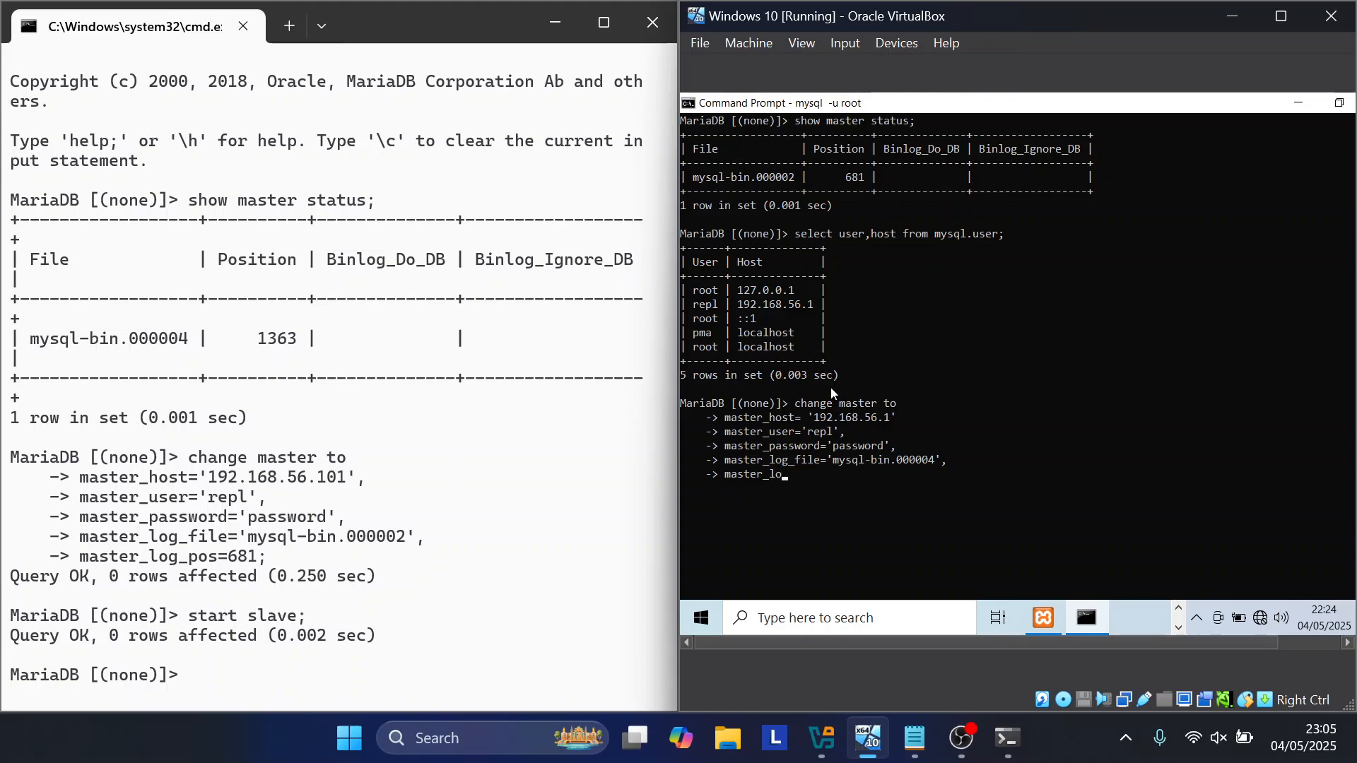
type("g_pos=1363;")
key("Return")
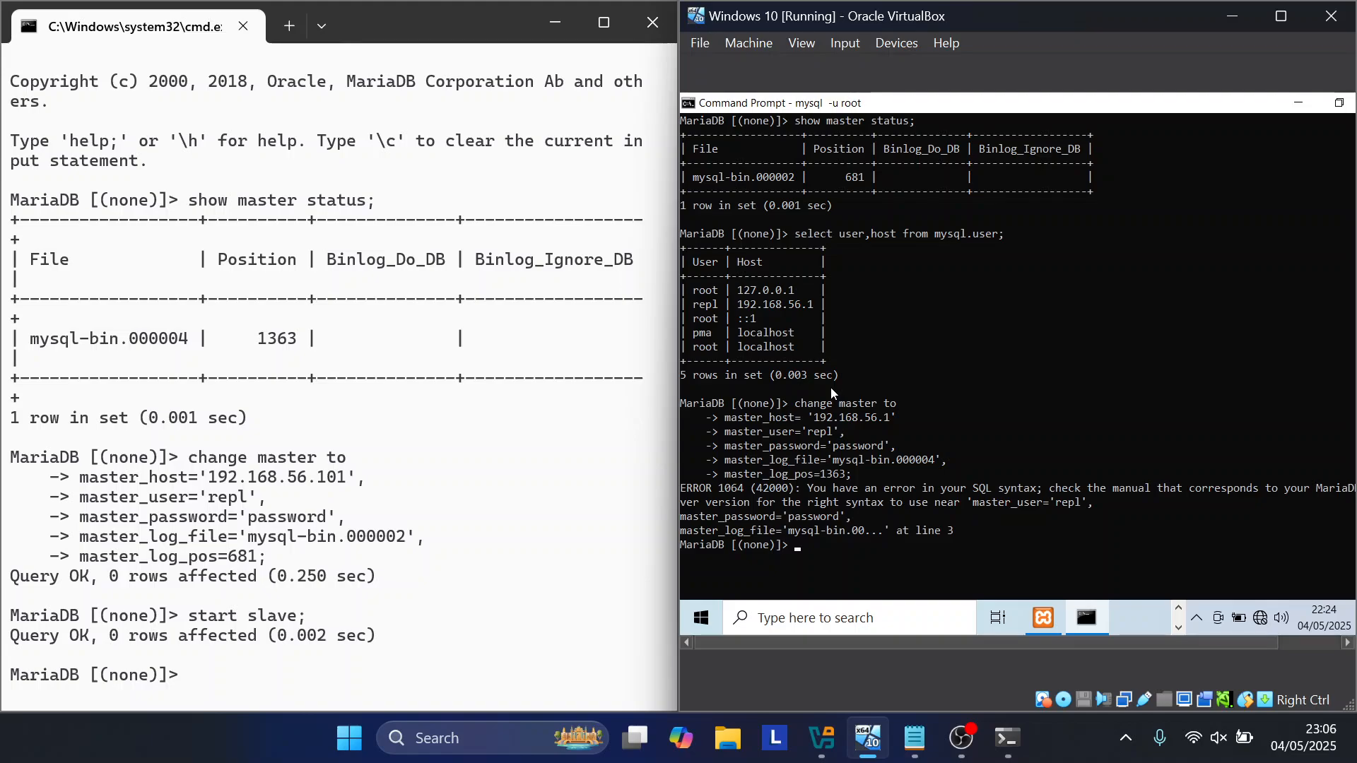
Step: Stop the guest's slave and clear its replication configuration with reset slave all;
type("stop slave;")
key("Return")
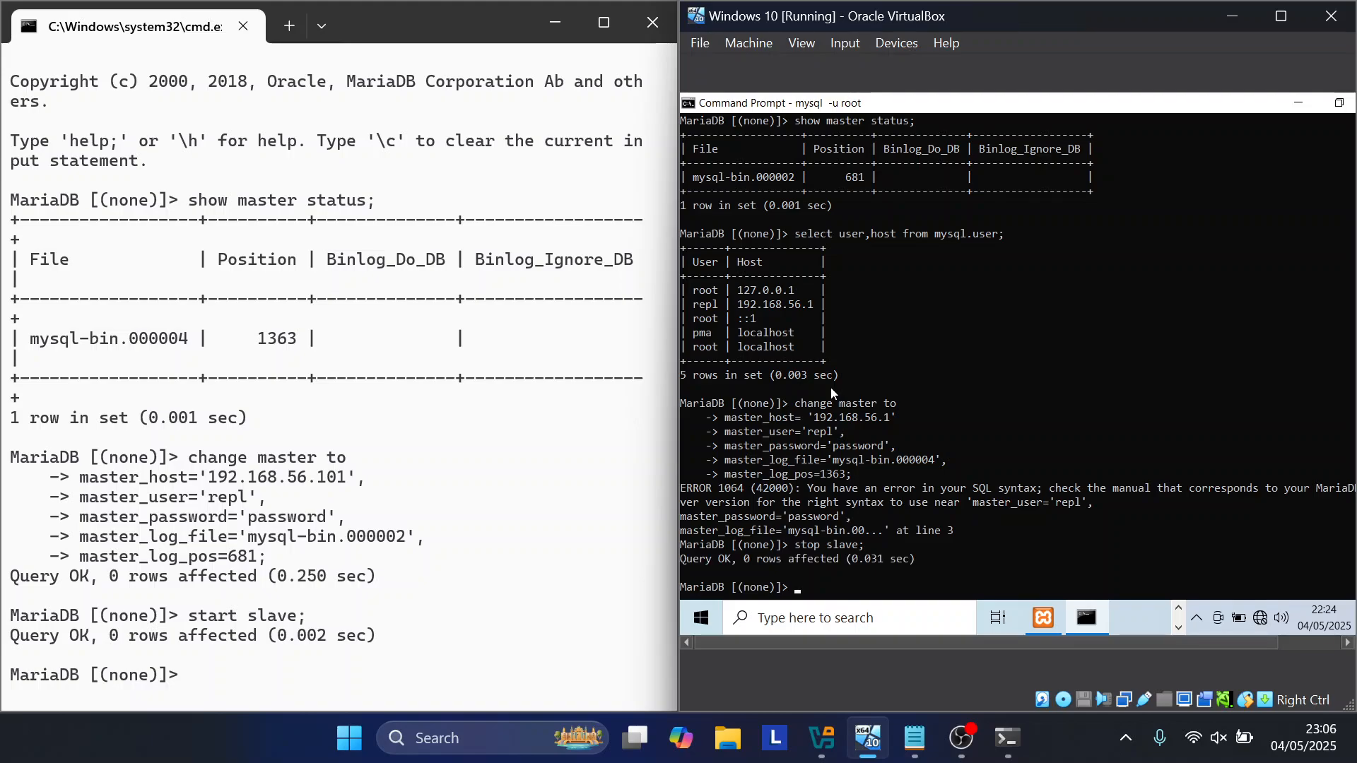
type("reset slave all;")
key("Return")
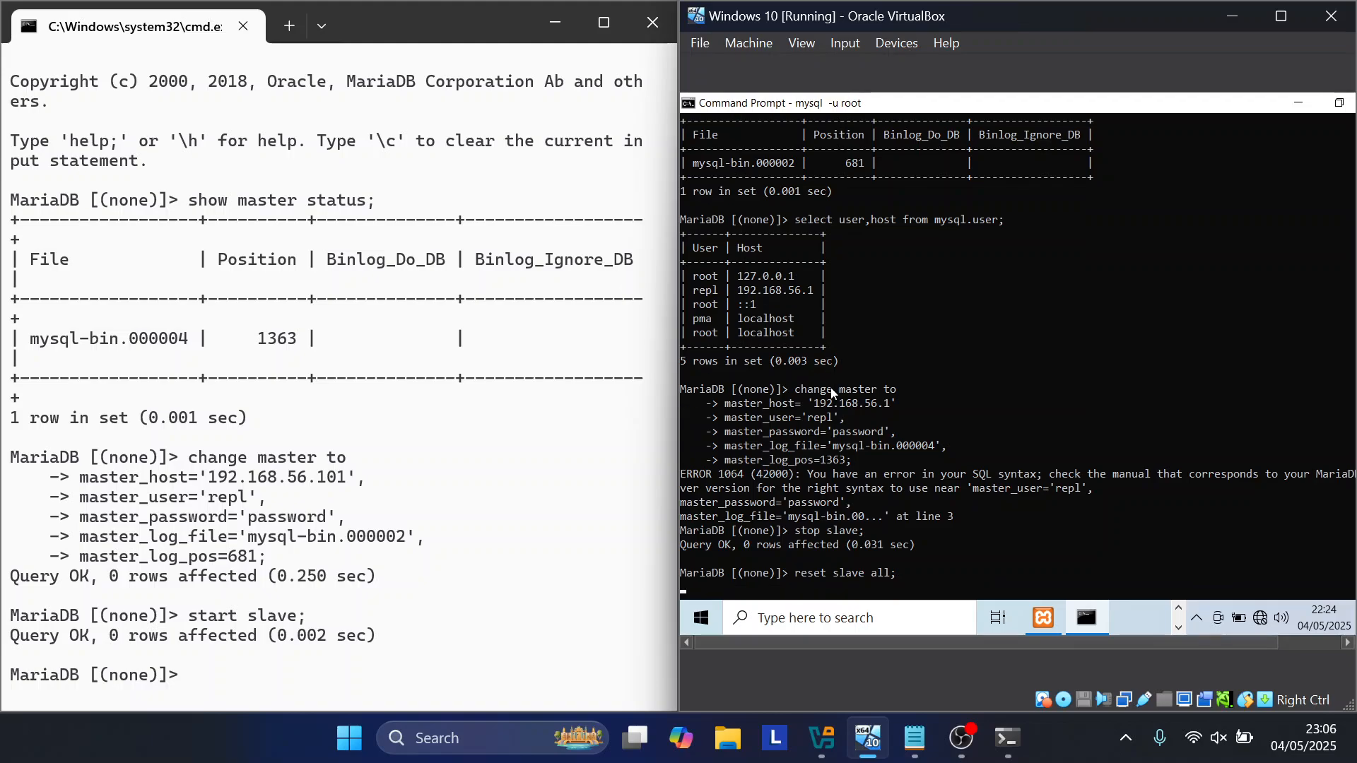
Step: Run change master to on the guest with only master_host= '192.168.56.1'
key("Up")
key("Up")
key("Up")
key("Up")
key("Up")
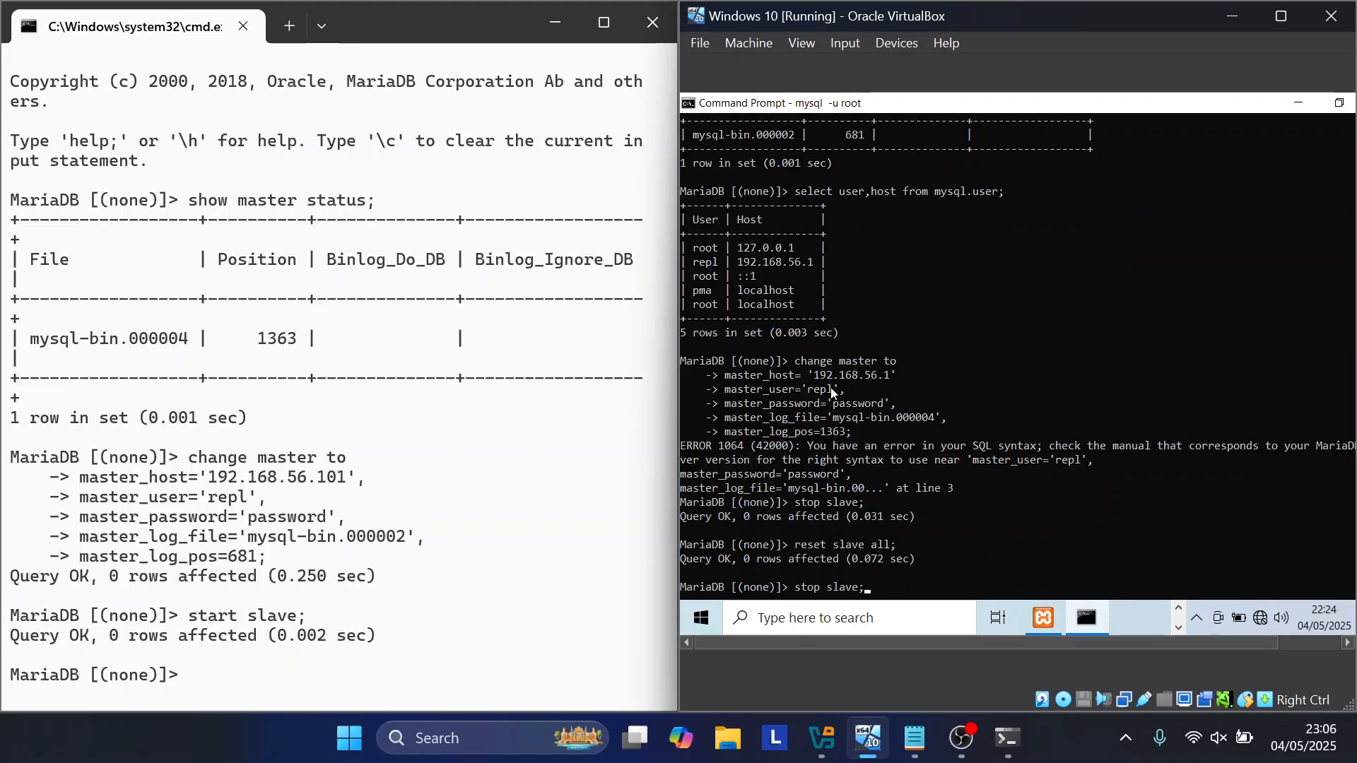
key("Up")
key("Up")
key("Up")
key("Return")
key("Down")
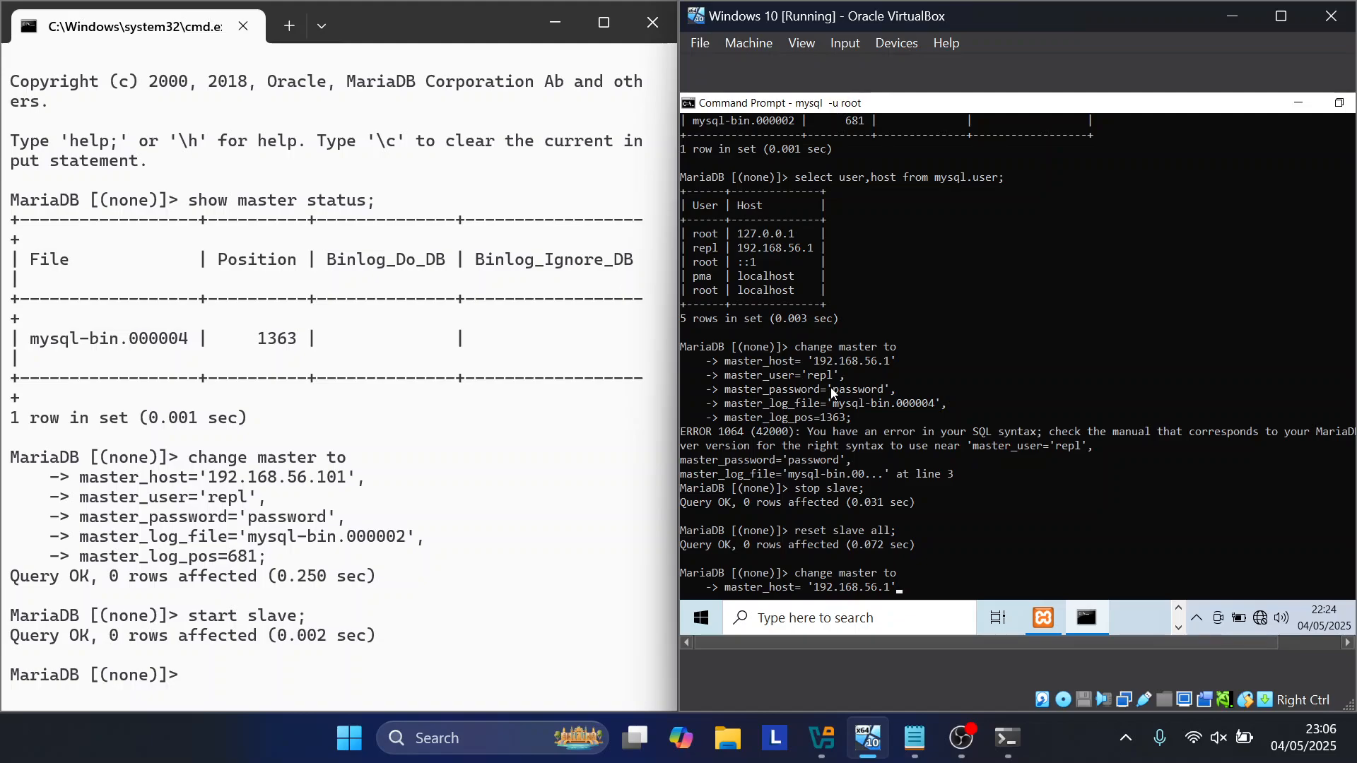
key("Return")
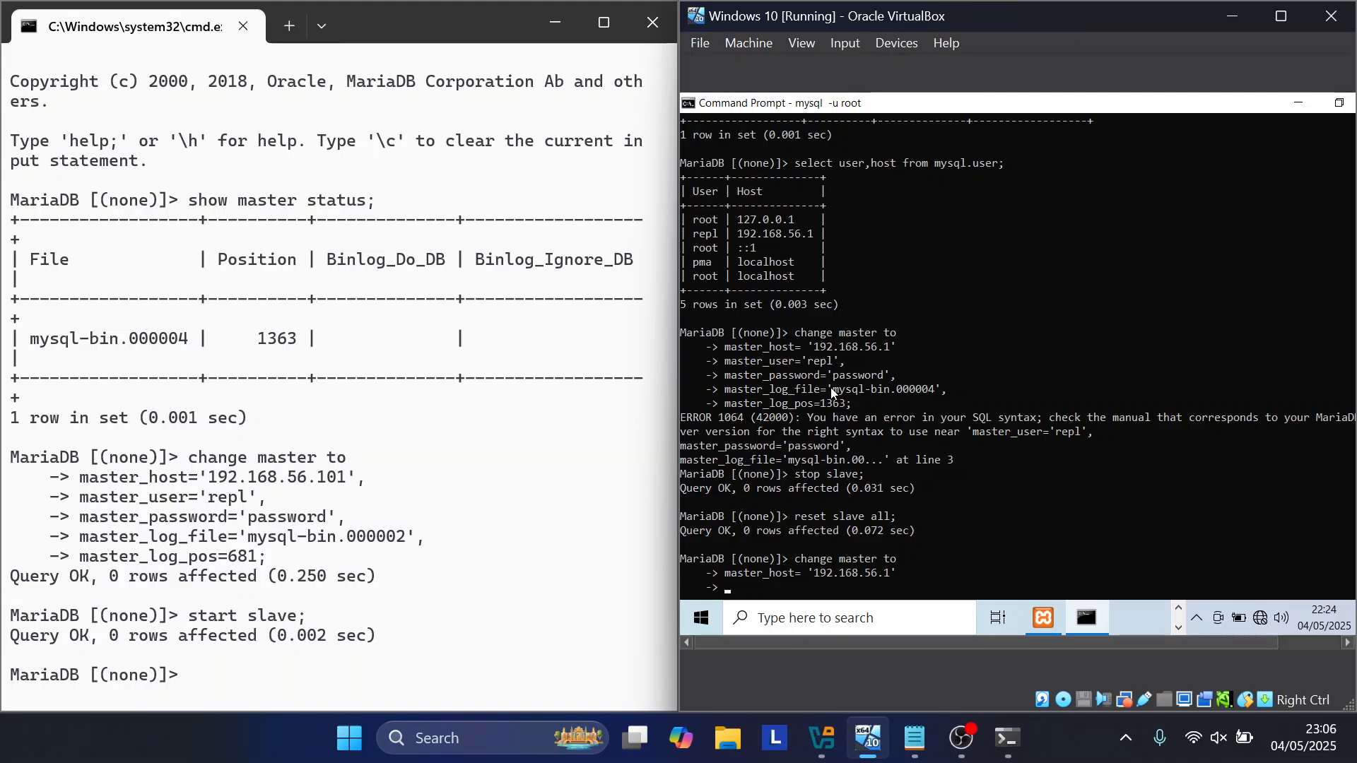
type(";")
key("Return")
type(";")
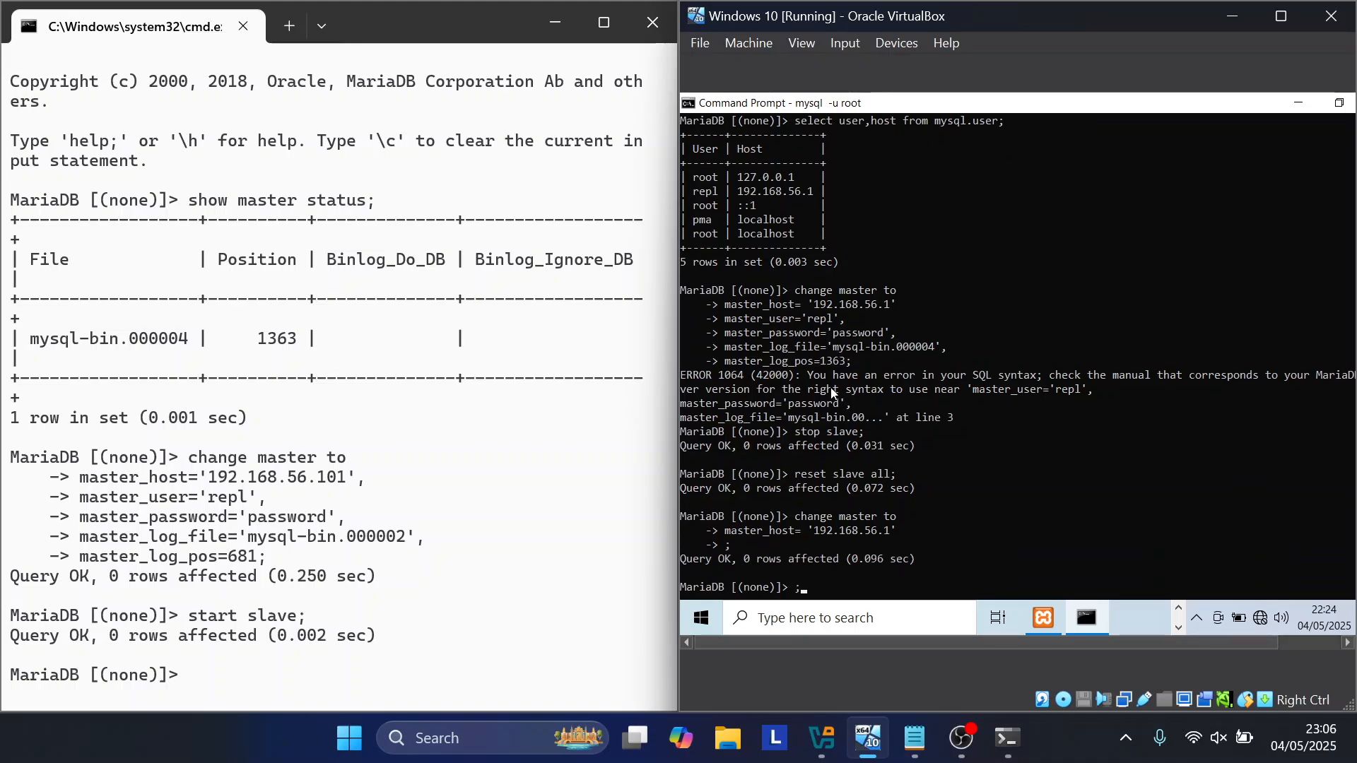
Step: Begin a new change master to statement on the guest with master_host= '192.168.56.1' followed by a comma
key("Up")
key("Up")
key("Up")
key("Return")
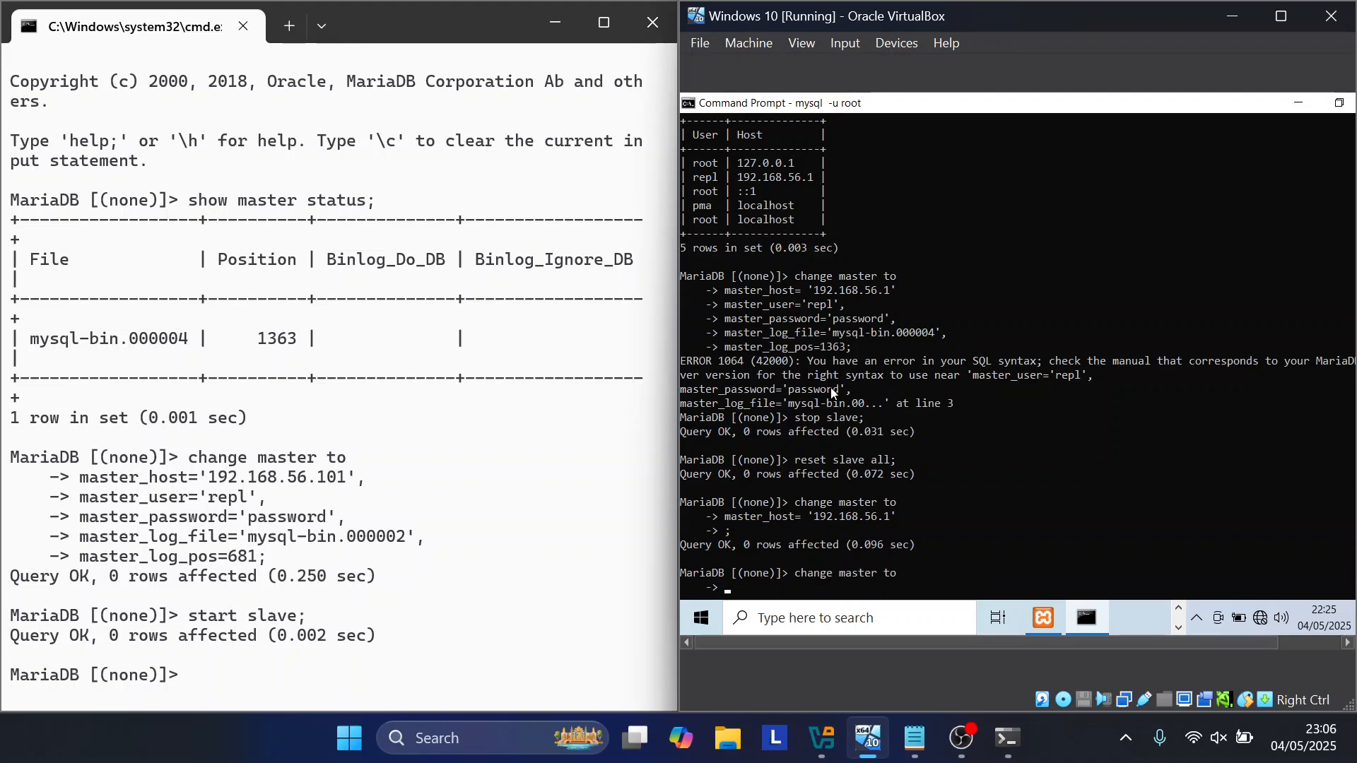
key("Down")
type(",")
key("Return")
Step: Reuse the earlier master_user='repl' line and the replication password line in the guest's new change master to statement
key("Up")
key("Up")
key("Up")
key("Up")
key("Up")
key("Up")
key("Up")
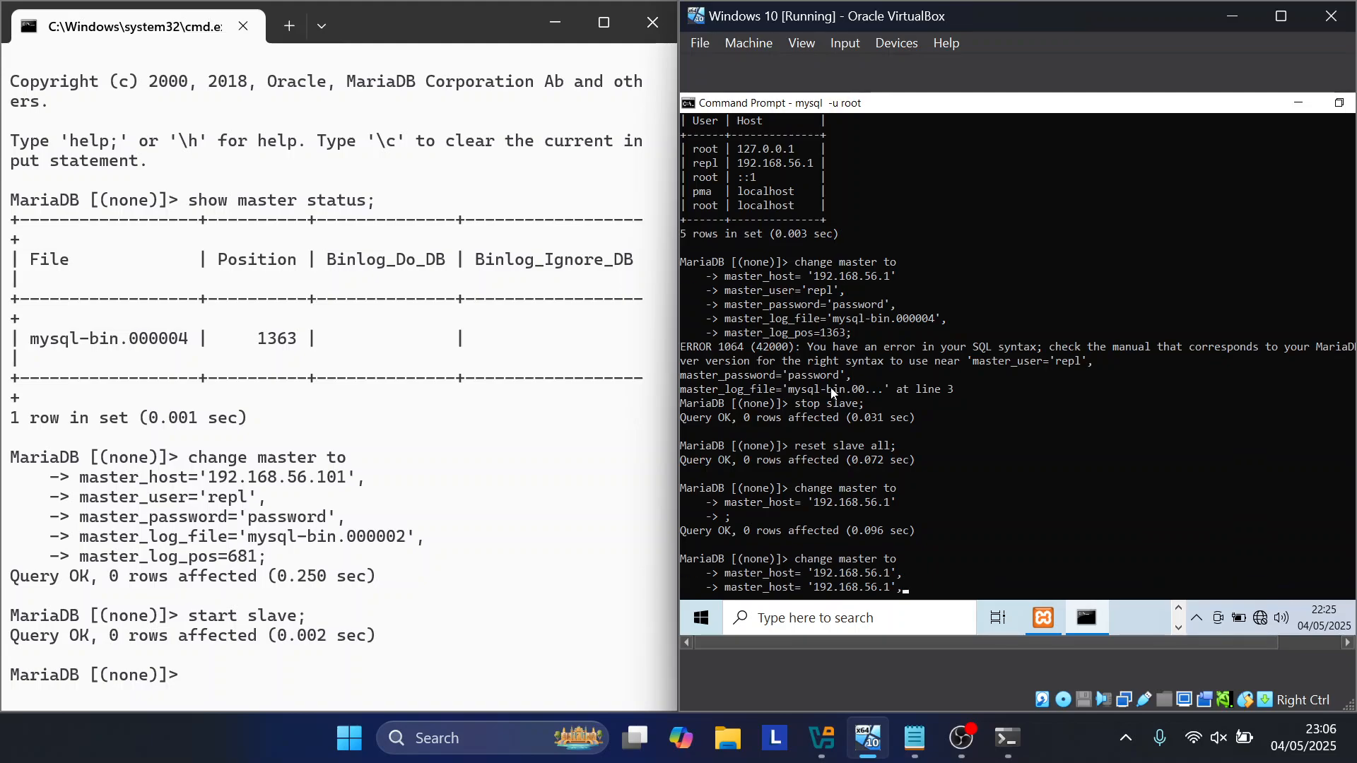
key("Up")
key("Up")
key("Up")
key("Up")
key("Up")
key("Down")
key("Return")
key("Down")
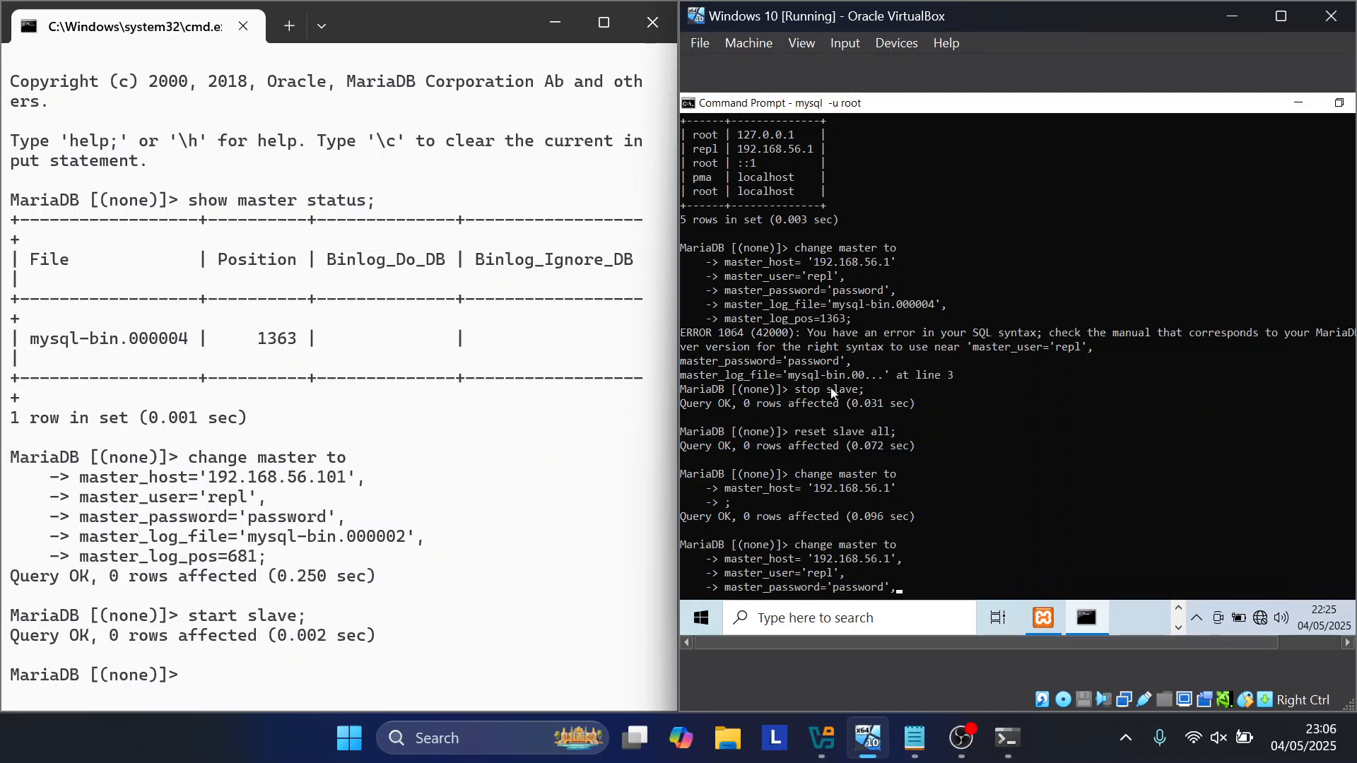
key("Return")
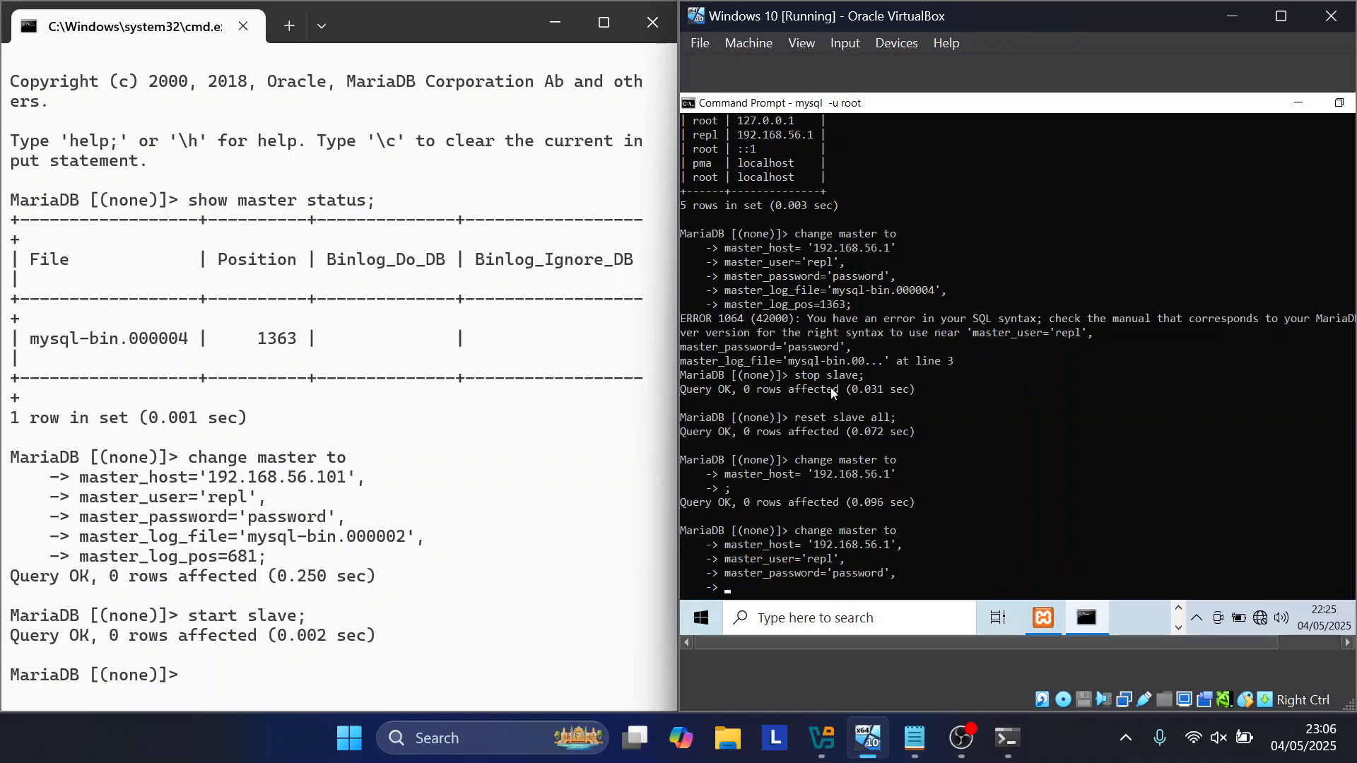
Step: Complete the guest's statement with master_log_file='mysql-bin.000004' and master_log_pos=1363, and run start slave; on the guest
key("Down")
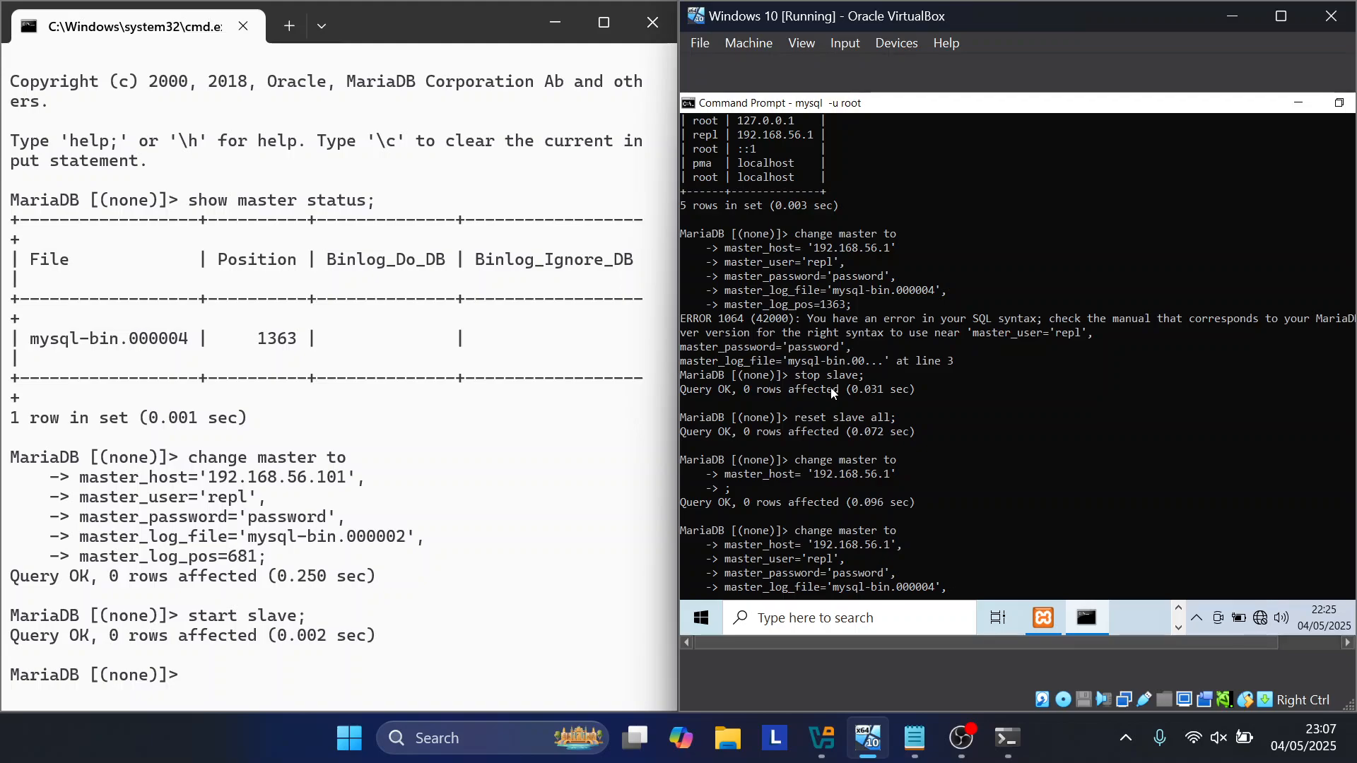
key("Return")
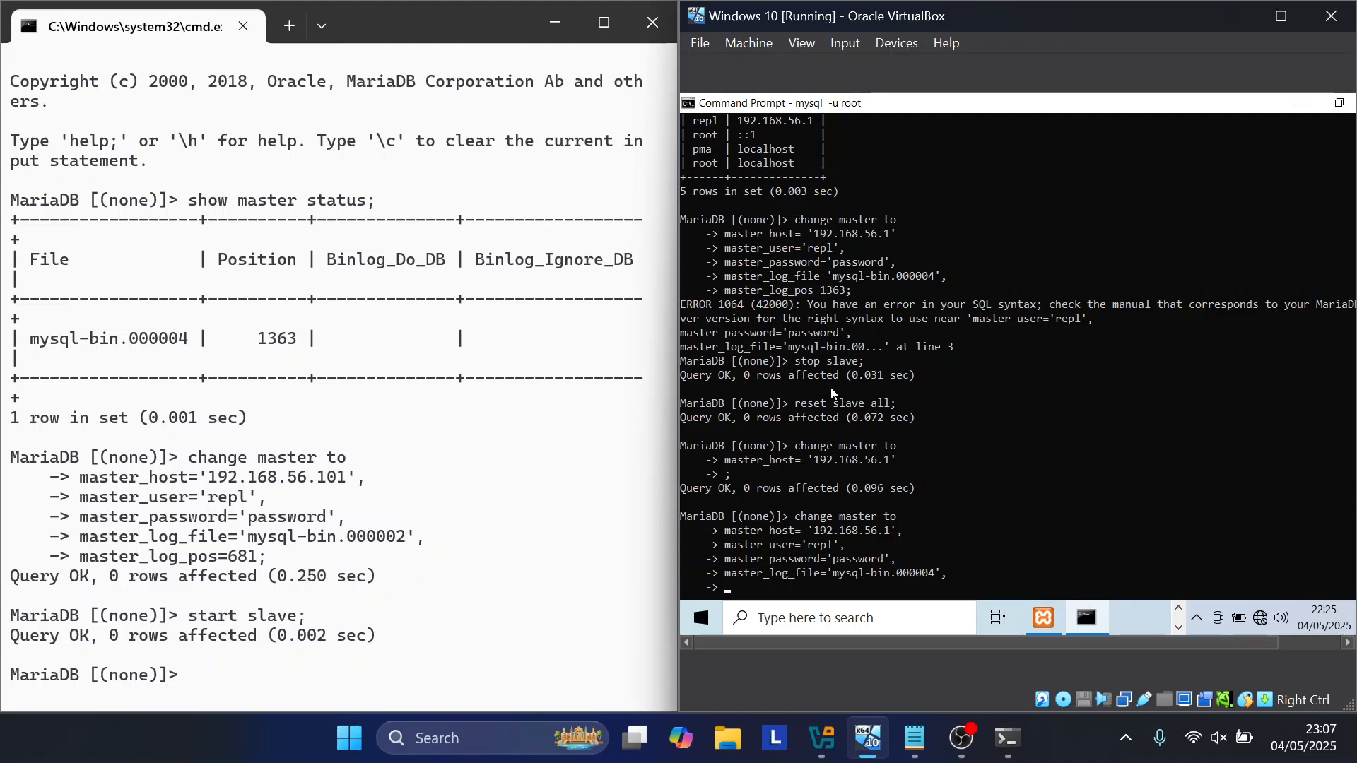
key("Down")
key("Return")
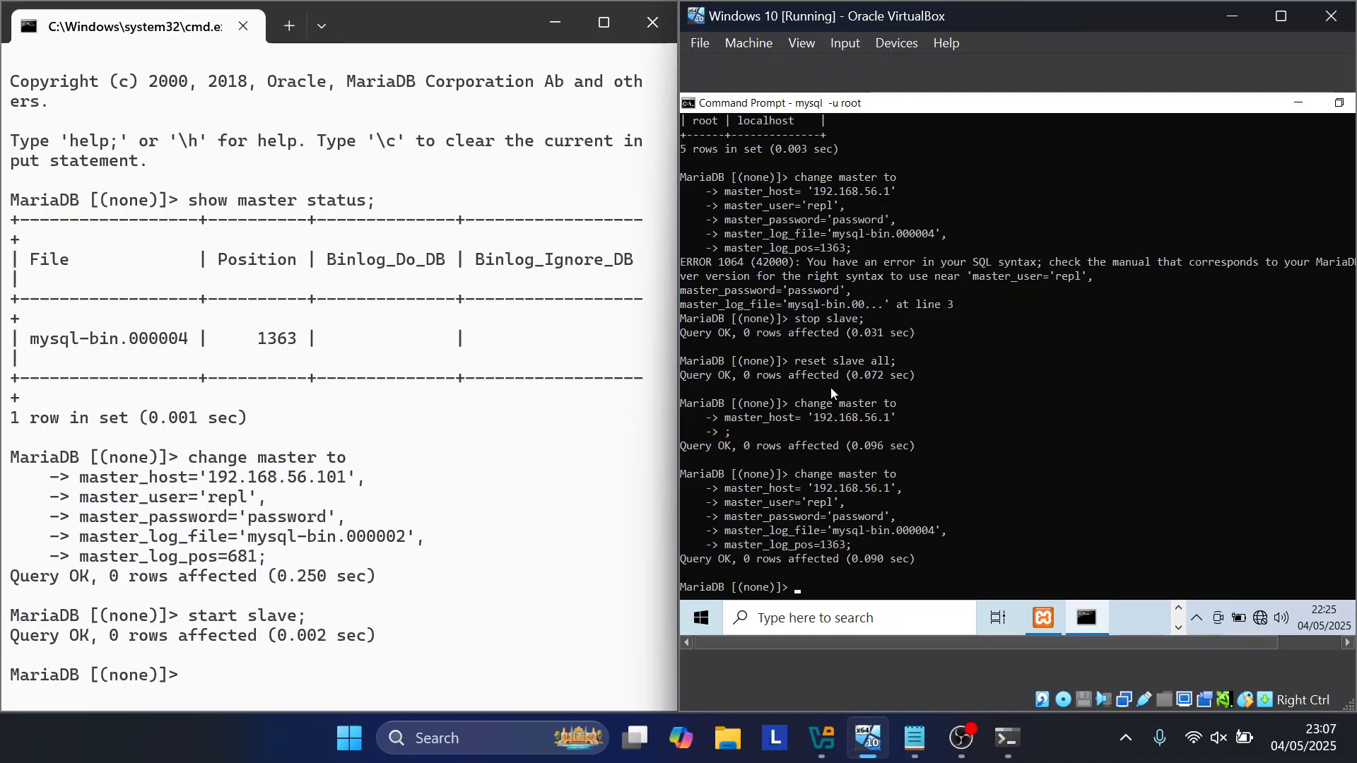
type("start slave;")
key("Return")
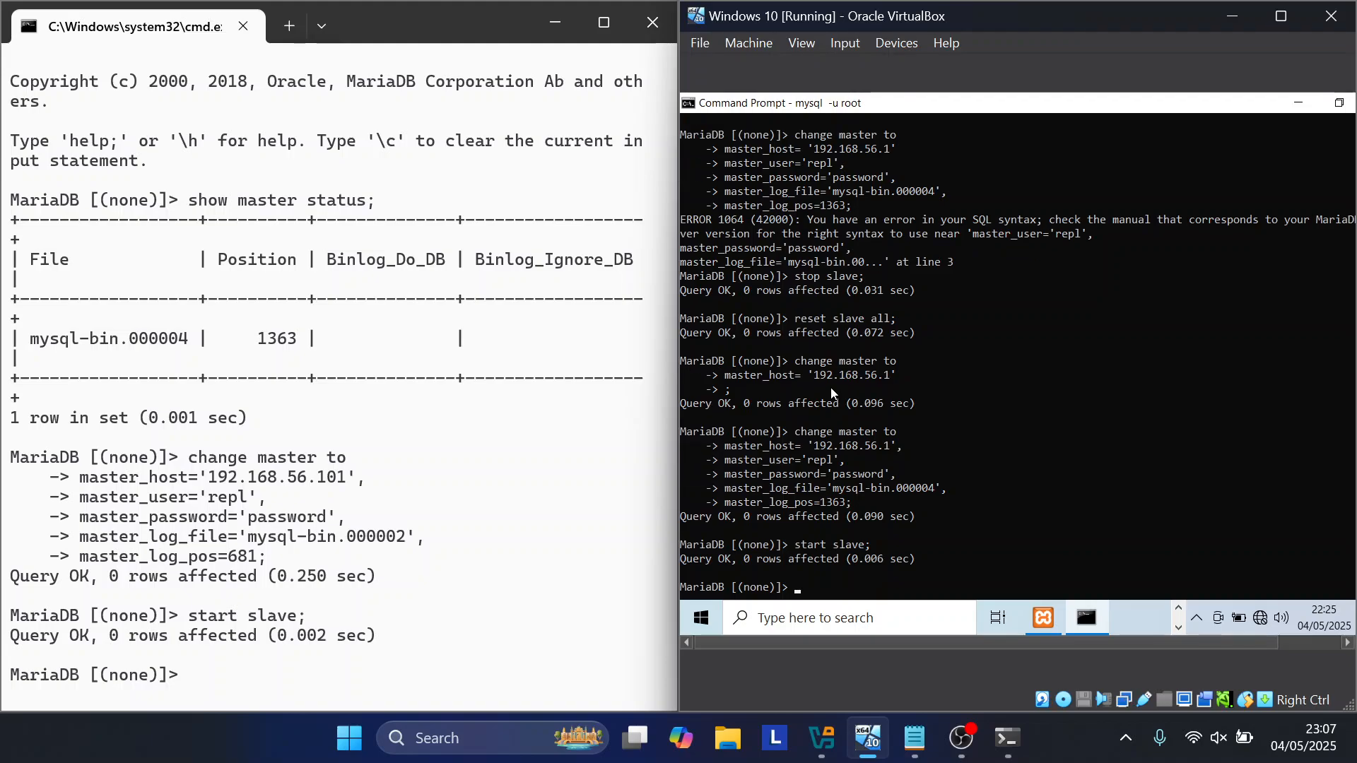
left_click(831, 394)
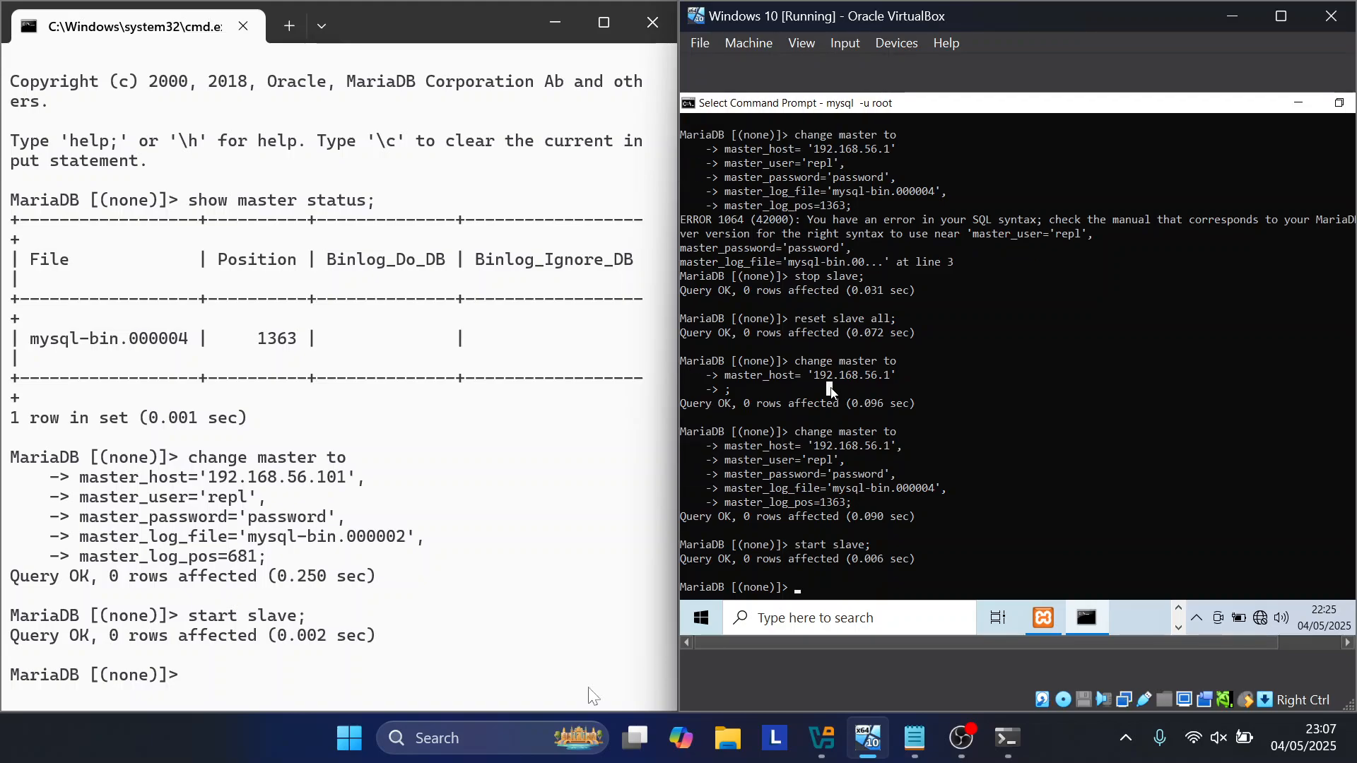
Step: Run show slave status\G on the host and review the output from its first row
left_click(218, 670)
type("sh")
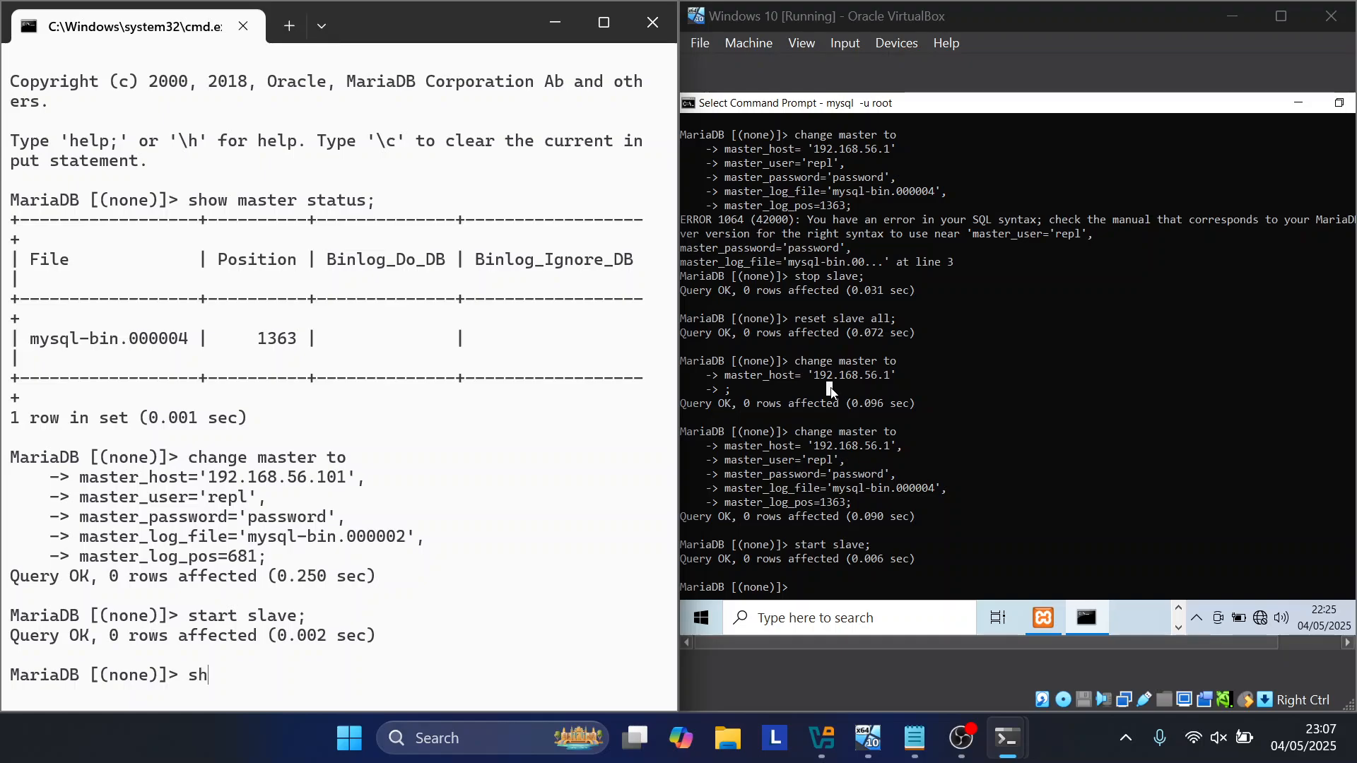
type("ow slave status")
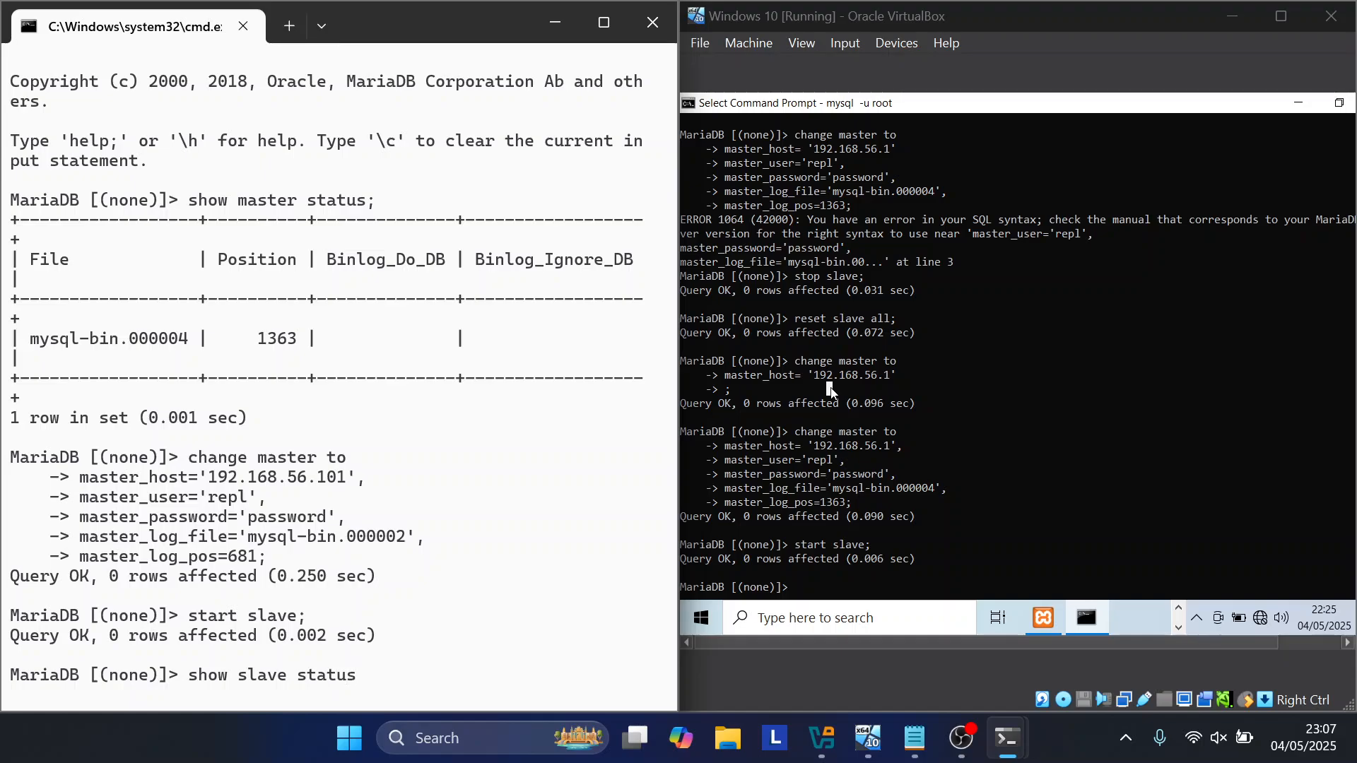
type("\\G")
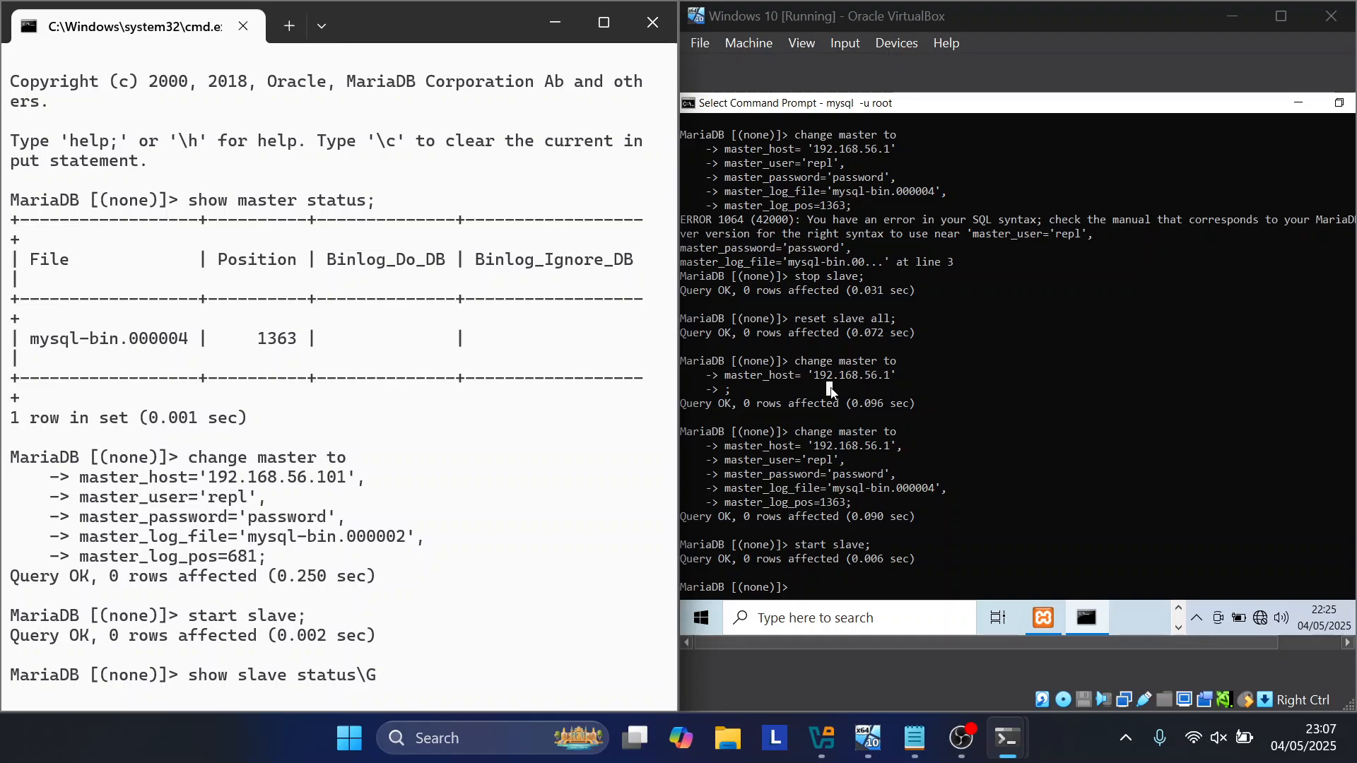
key("Return")
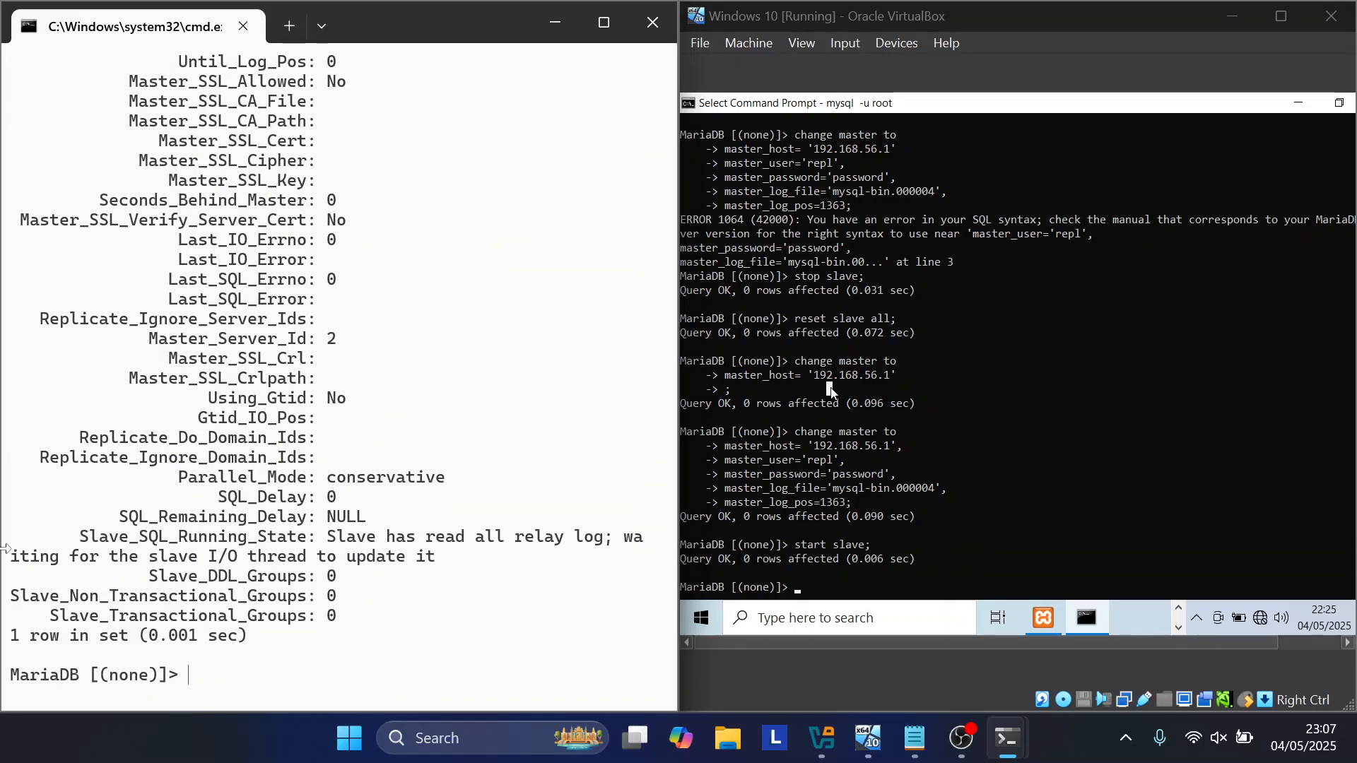
scroll(6, 441, "up", 8)
scroll(5, 442, "up", 1)
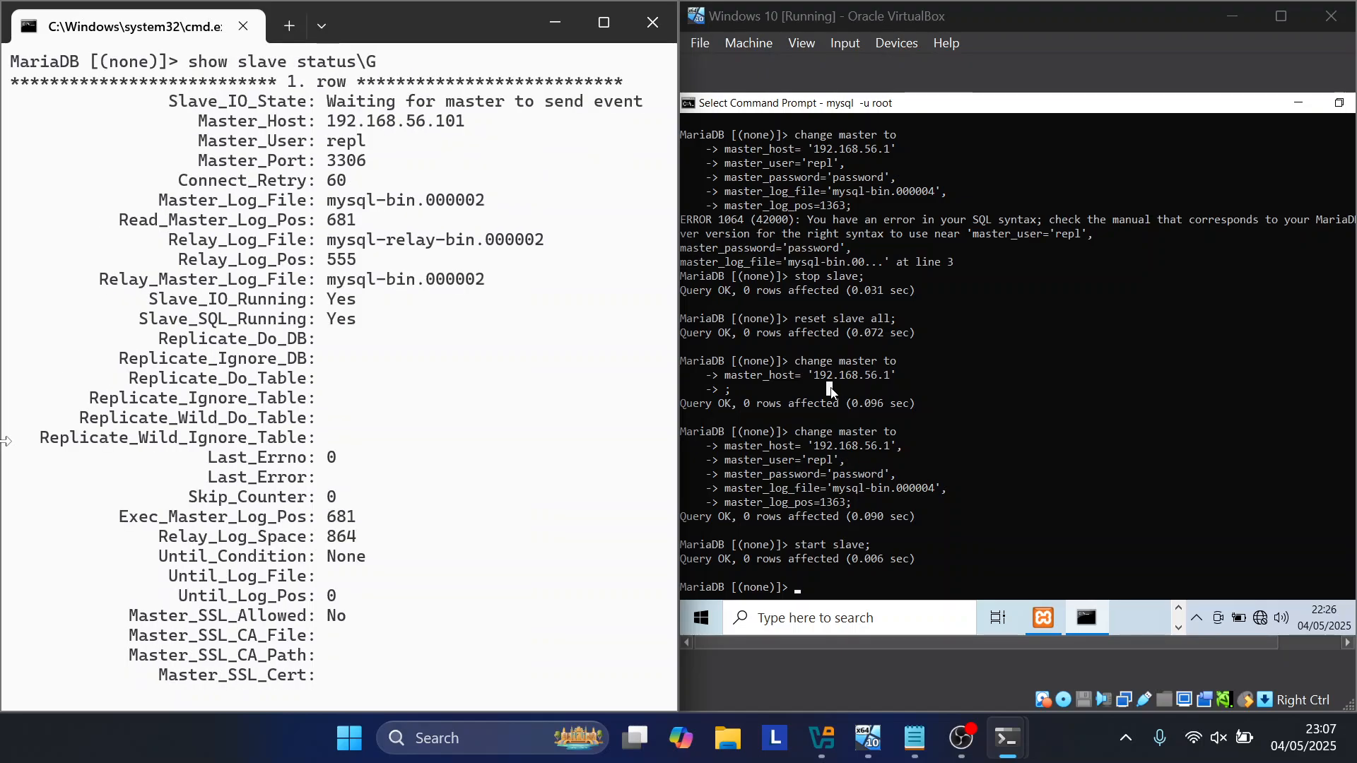
Step: Run show slave status \G on the guest and compare the output with the host's slave status
left_click(824, 594)
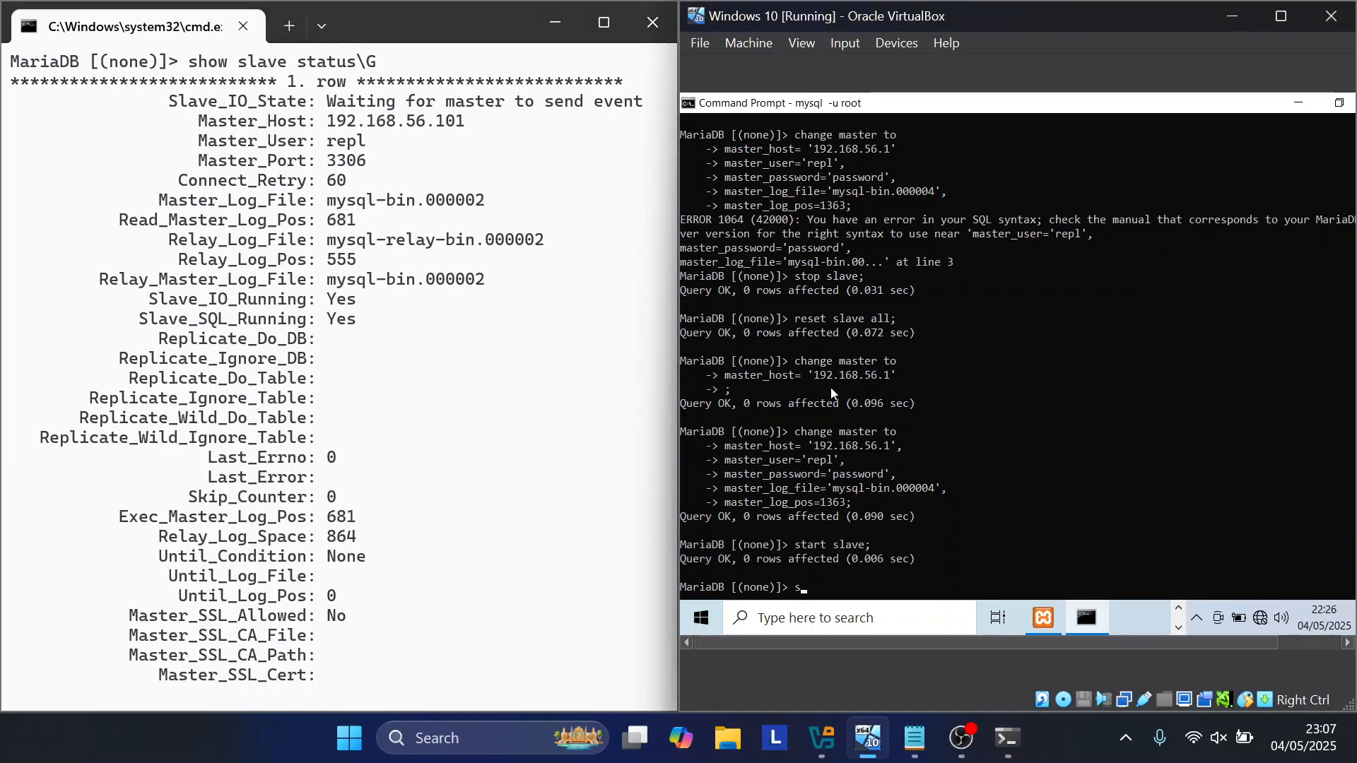
type("show slaves")
key("BackSpace")
type("sta")
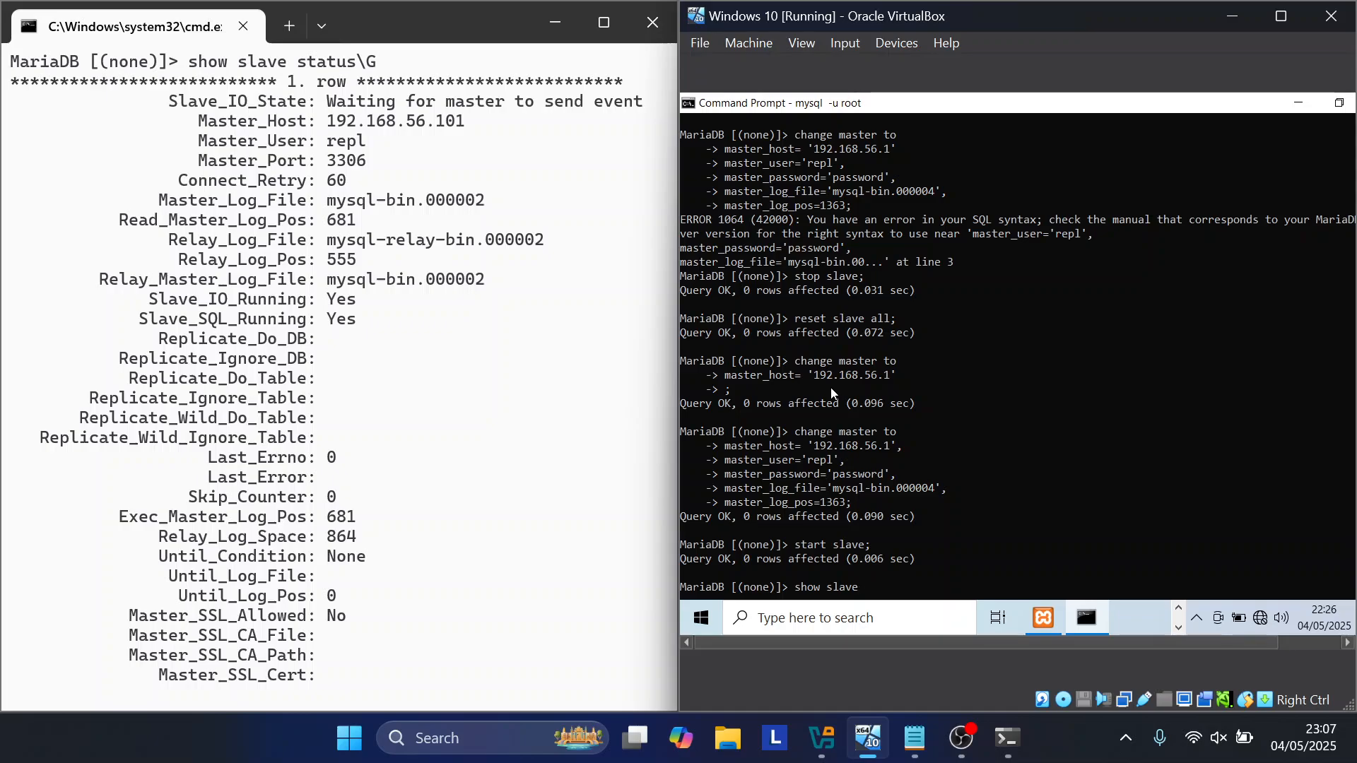
type("tus \\G")
key("Return")
scroll(943, 320, "up", 11)
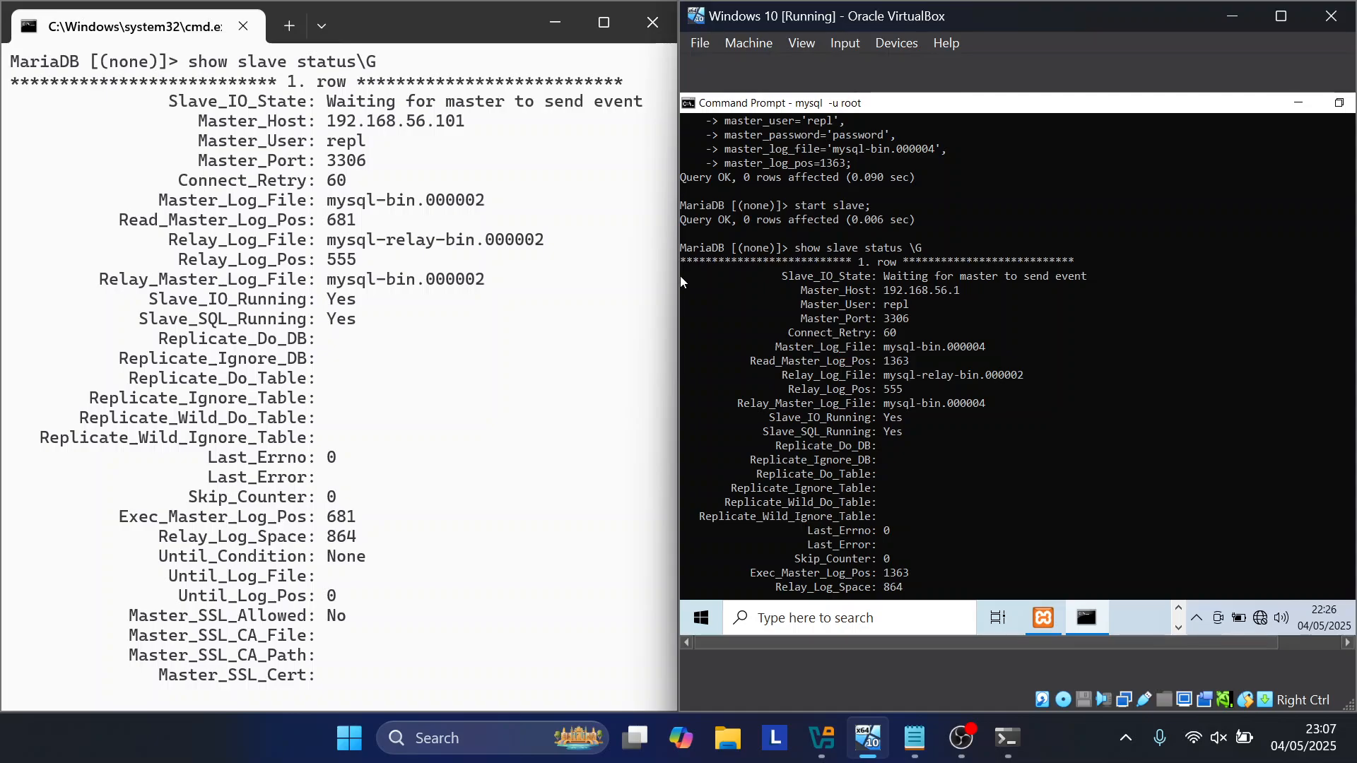
left_click(701, 219)
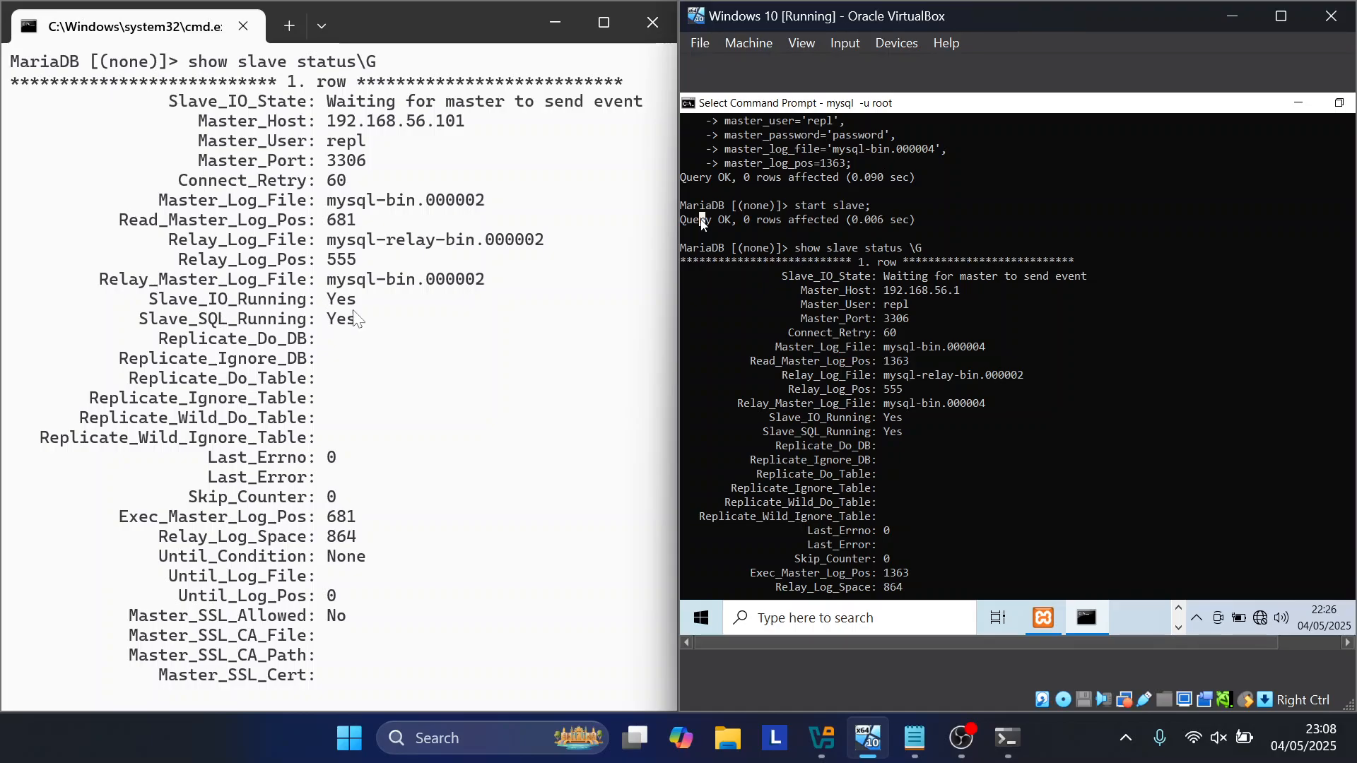
scroll(355, 312, "up", 4)
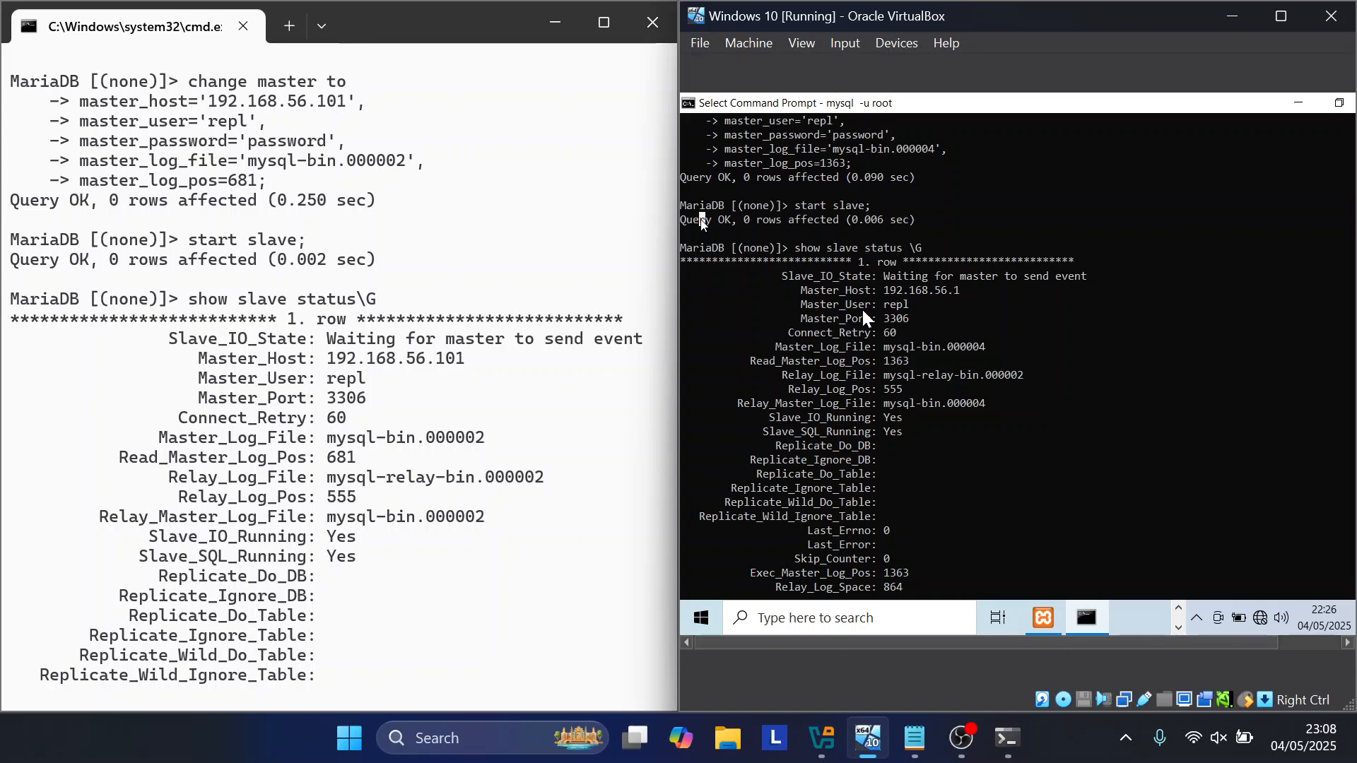
Step: List the databases on the host with show databases;
scroll(433, 407, "down", 12)
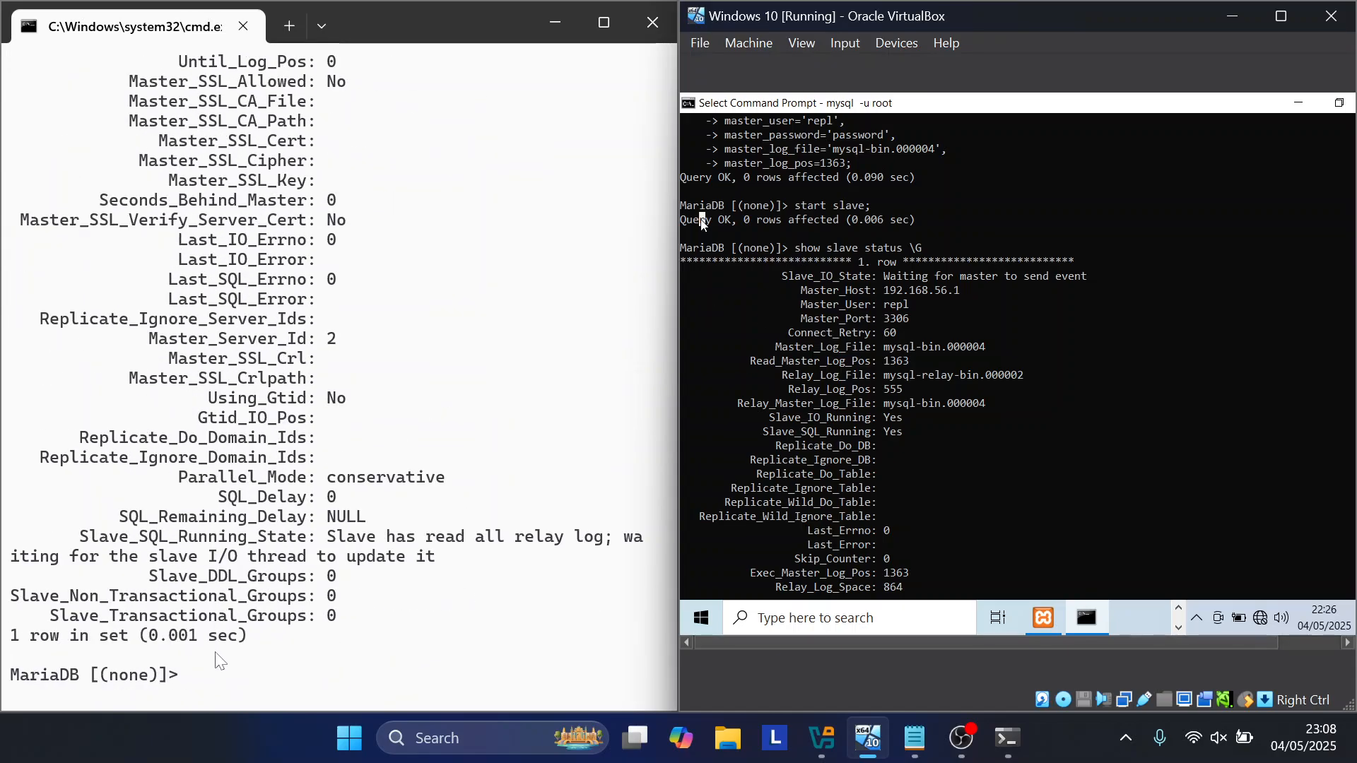
left_click(220, 662)
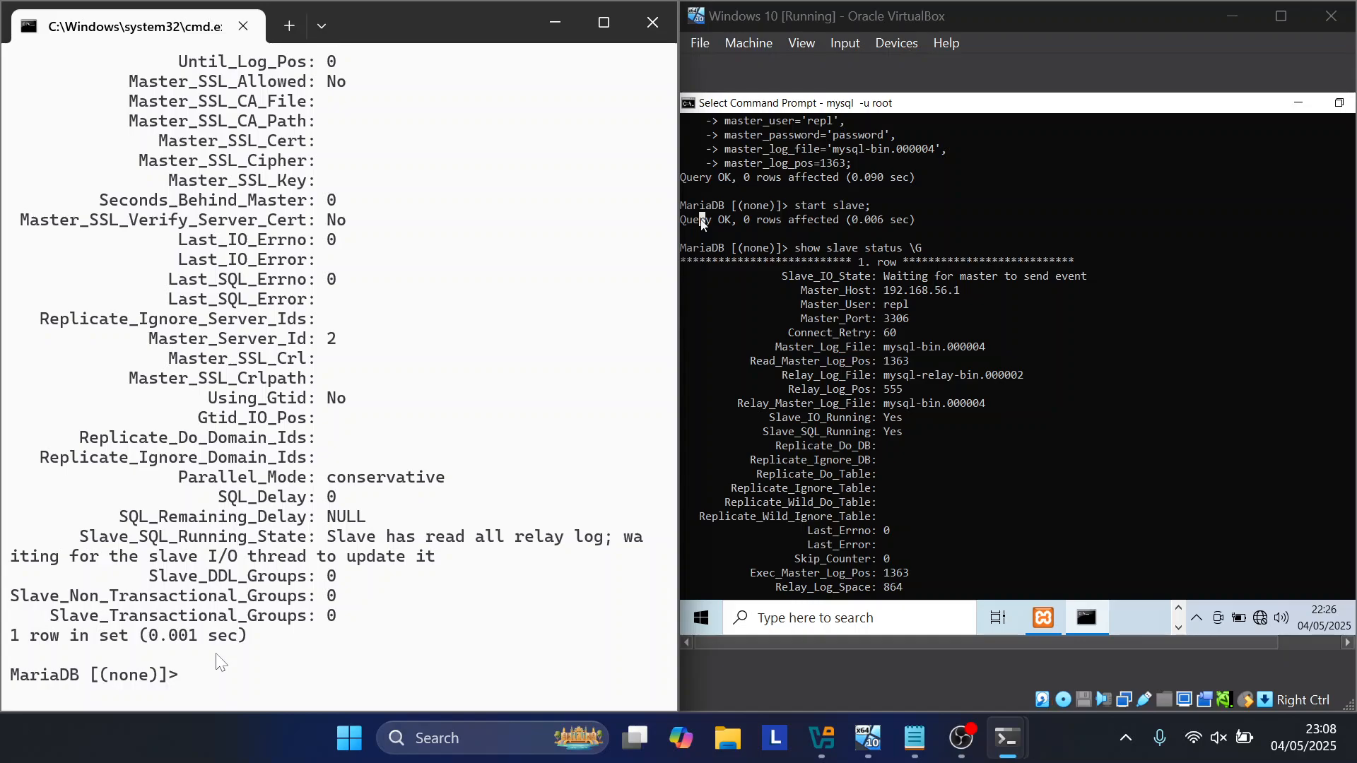
type("show databases")
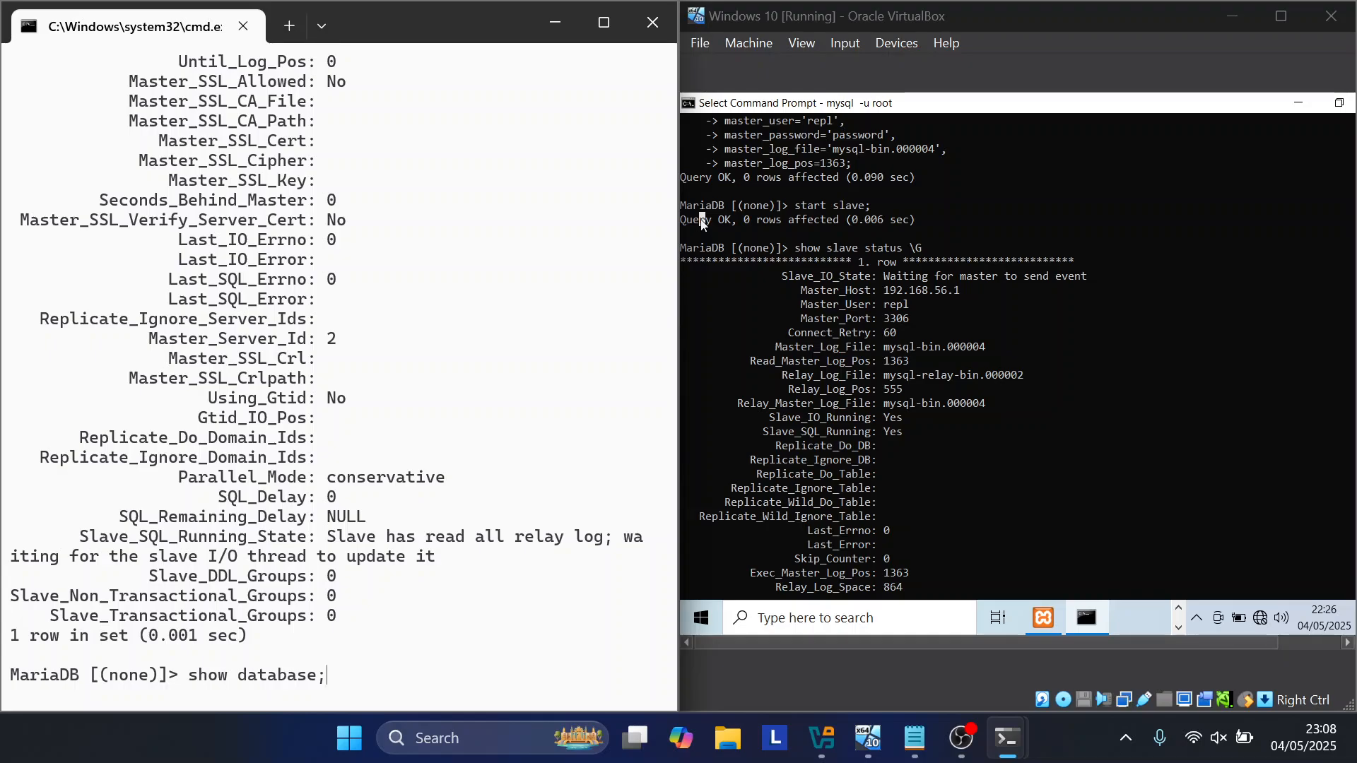
type(";")
key("Return")
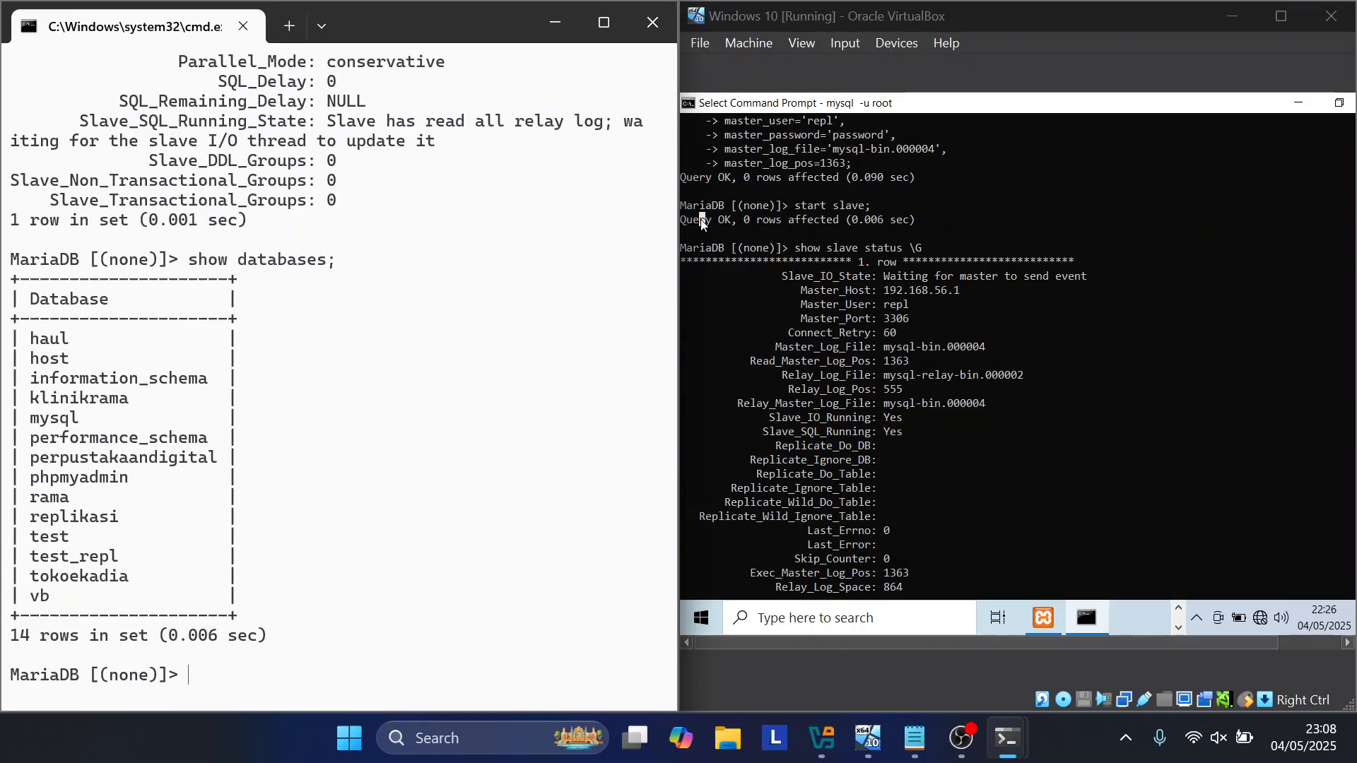
Step: List the databases on the guest with show databases; and return to the host's MariaDB prompt
left_click(905, 574)
scroll(698, 195, "down", 12)
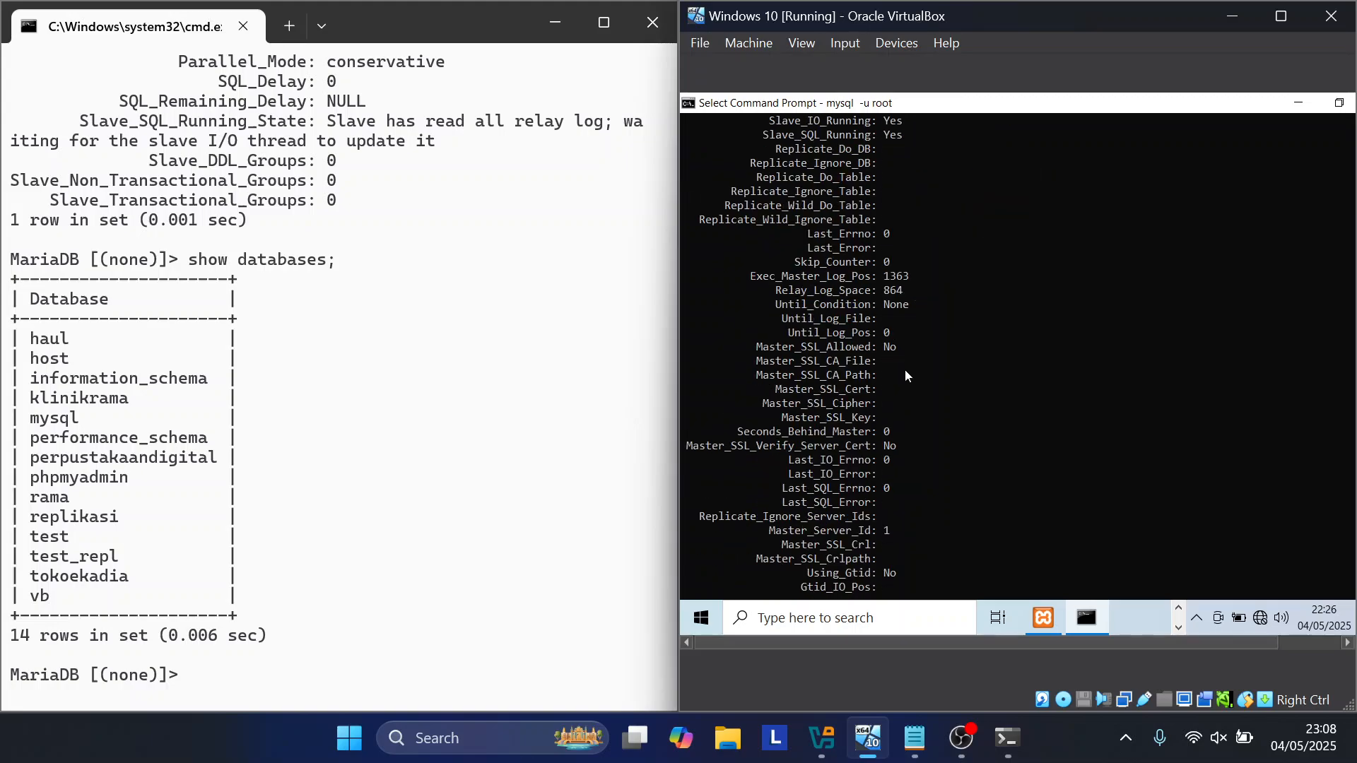
scroll(915, 499, "down", 5)
type("sh")
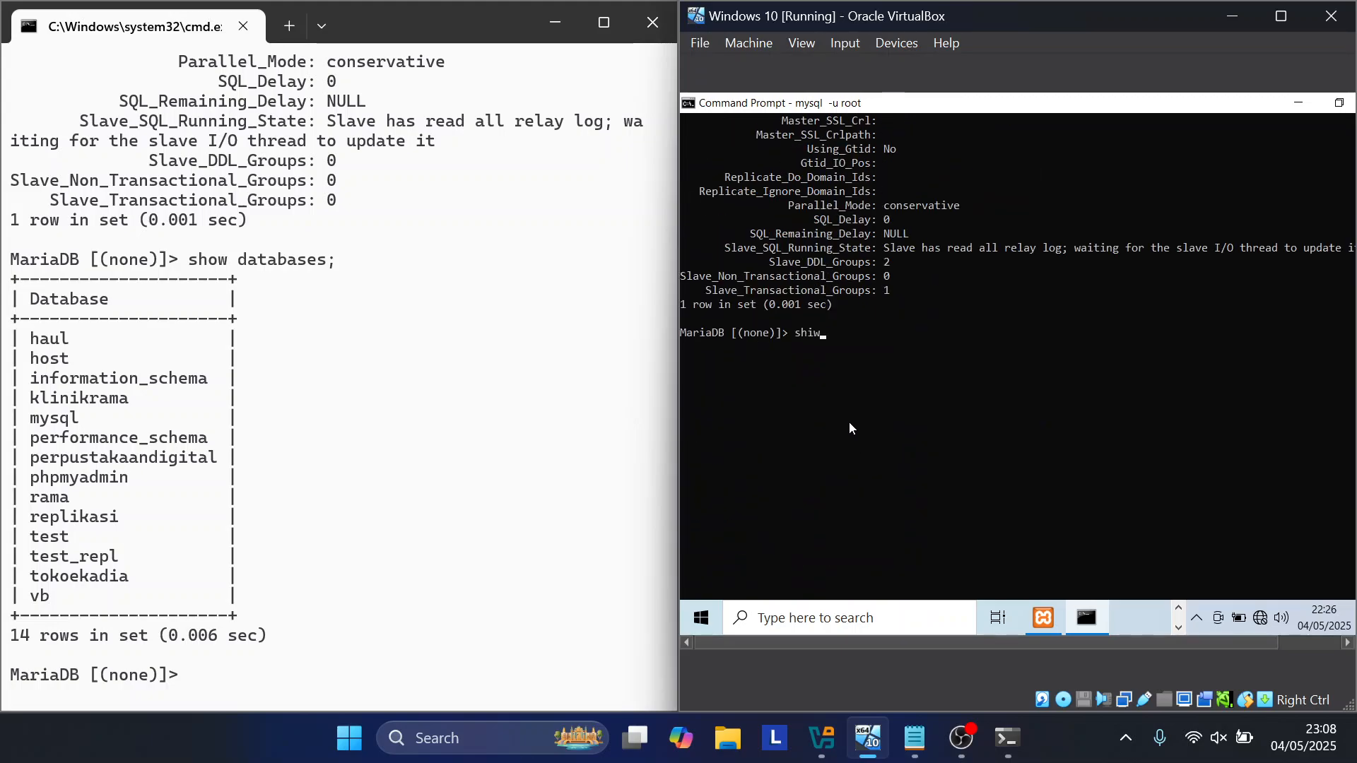
type("ow databases")
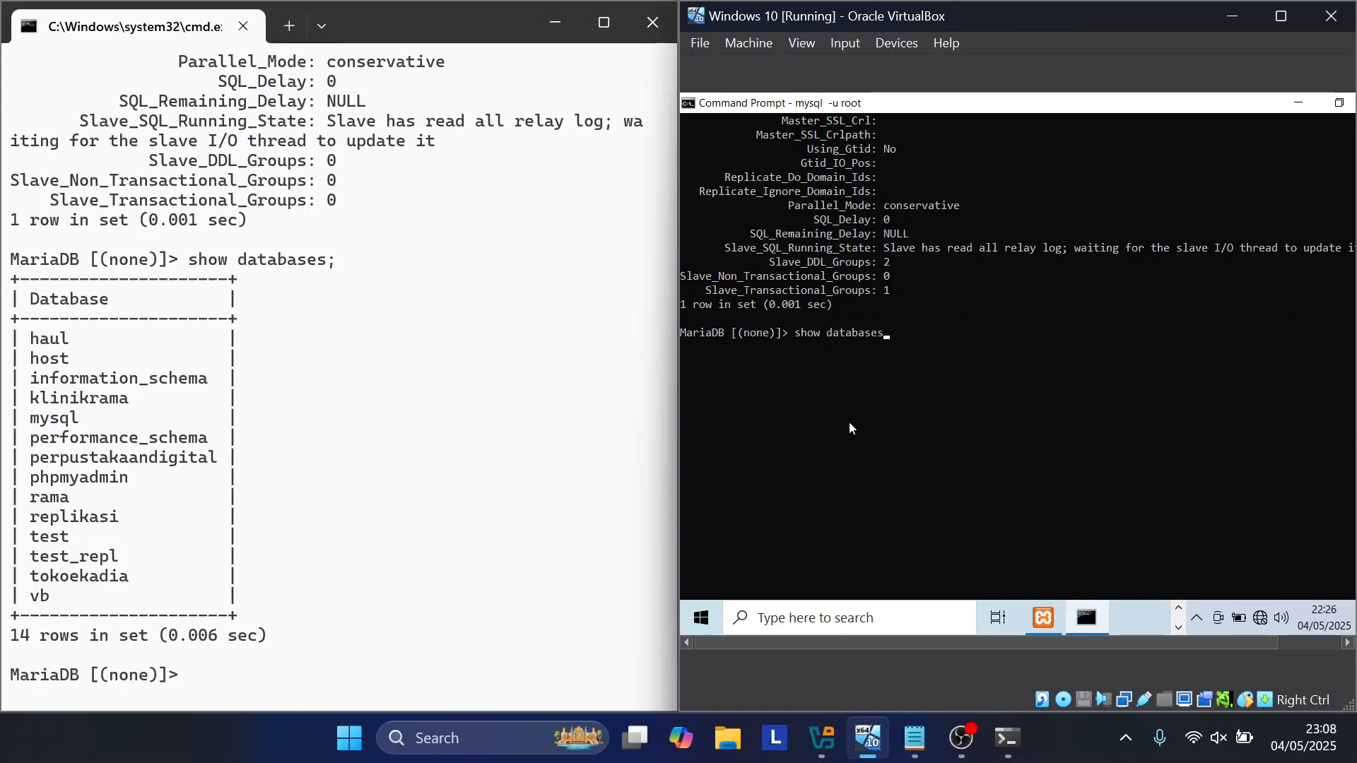
type(";")
key("Return")
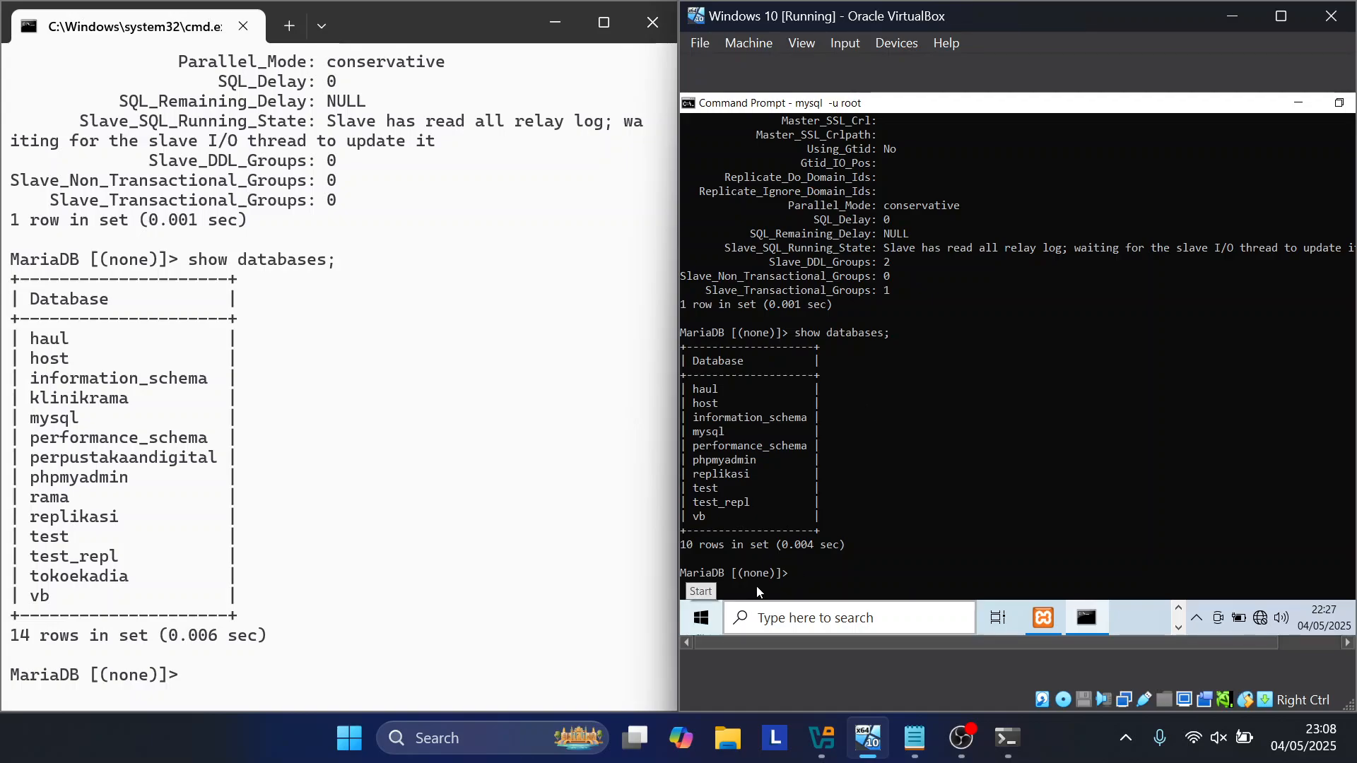
left_click(680, 481)
left_click(234, 676)
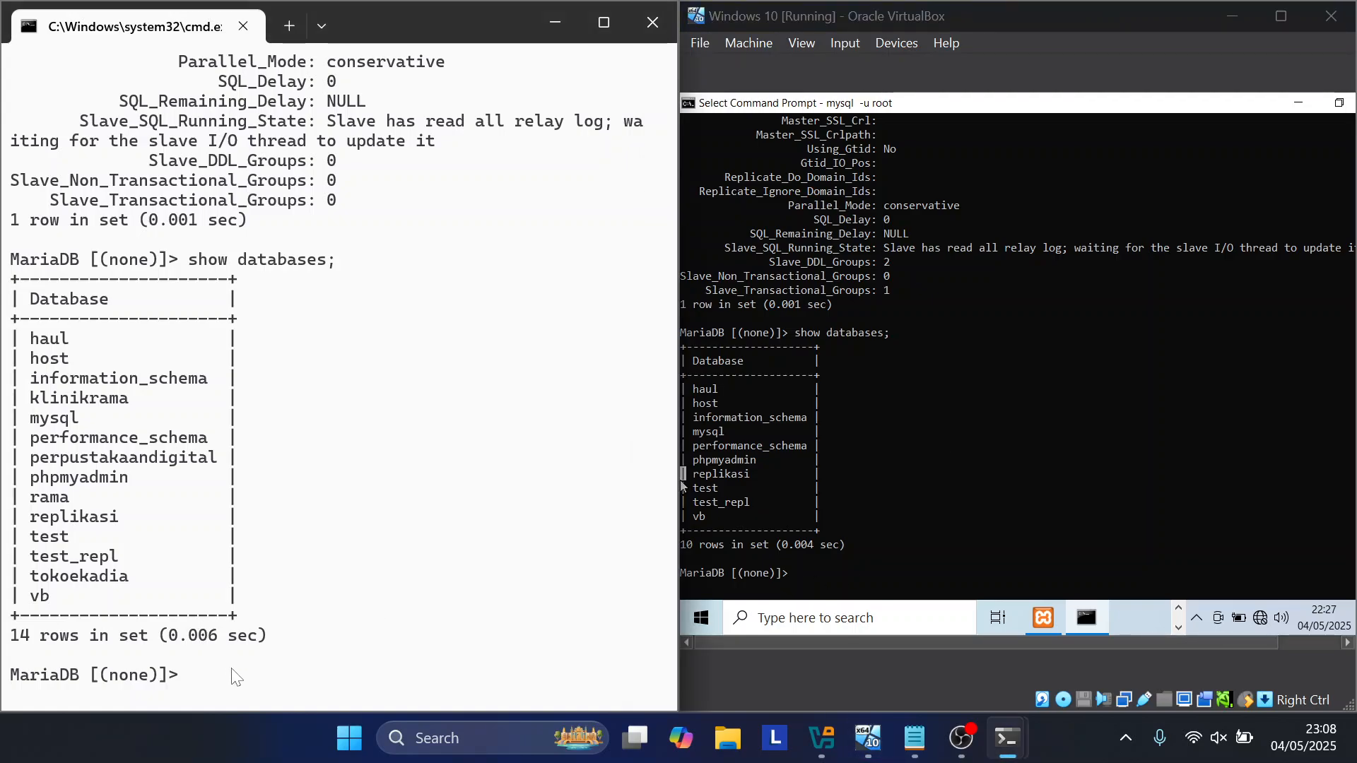
type("in")
key("BackSpace")
key("BackSpace")
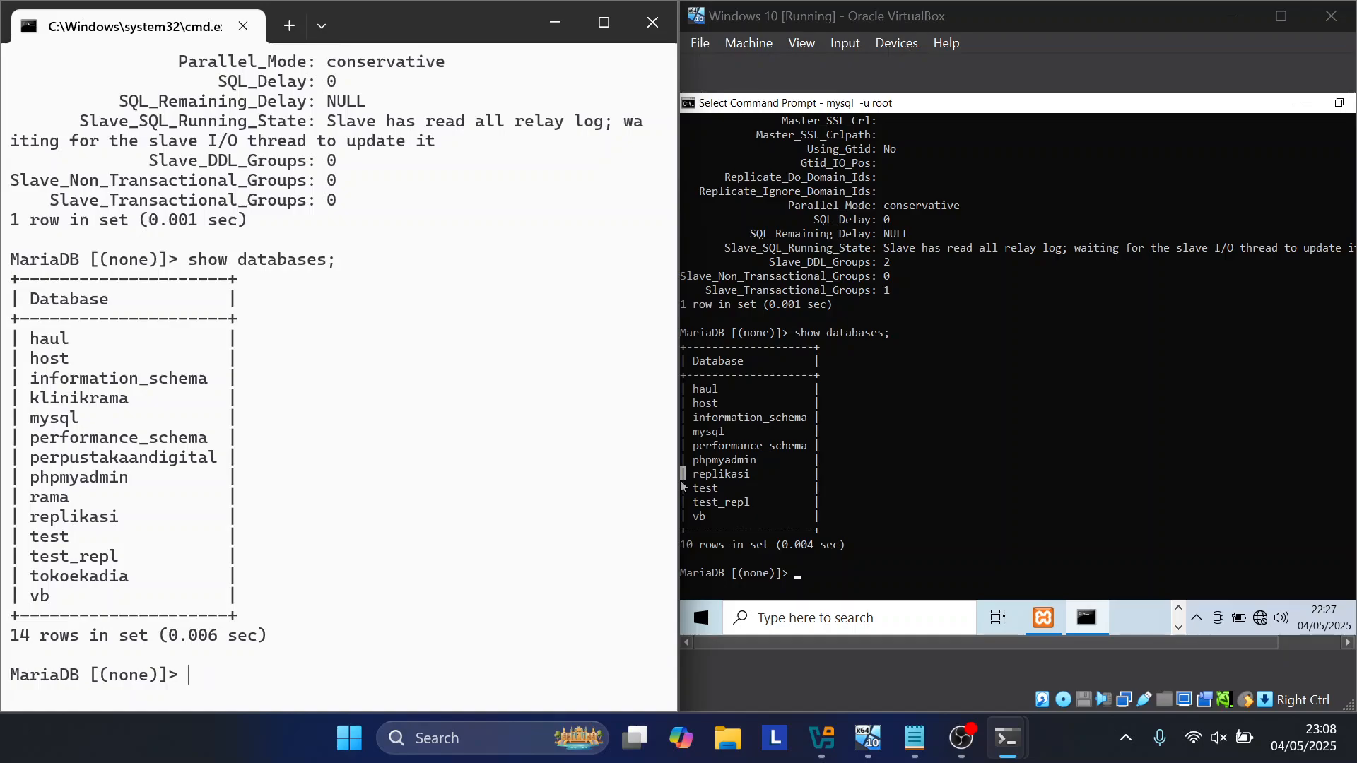
type("in")
key("BackSpace")
key("BackSpace")
type("use")
key("BackSpace")
key("BackSpace")
key("BackSpace")
key("BackSpace")
Step: Create a database named toko on the host and make it the active database
type("create database ")
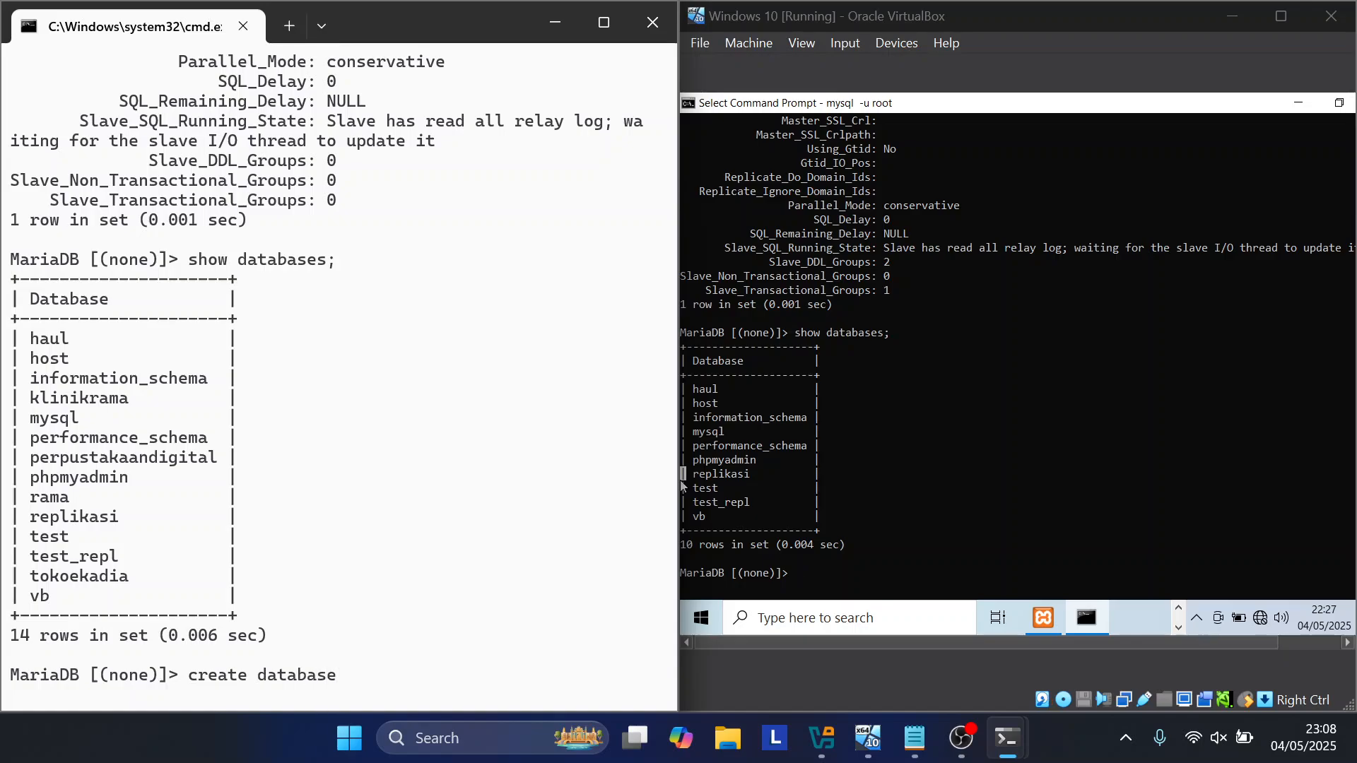
type("toko;")
key("Return")
type("use to")
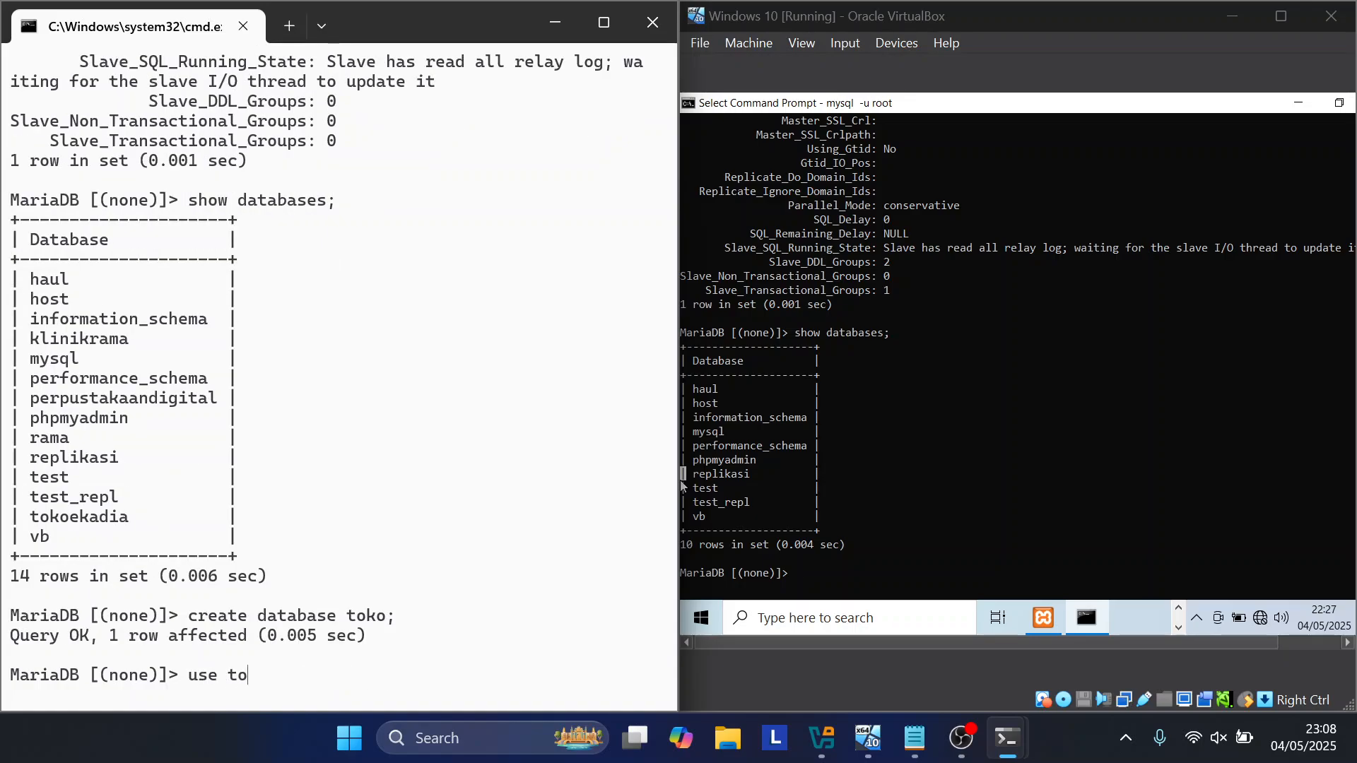
type("ko;")
key("Return")
type("i")
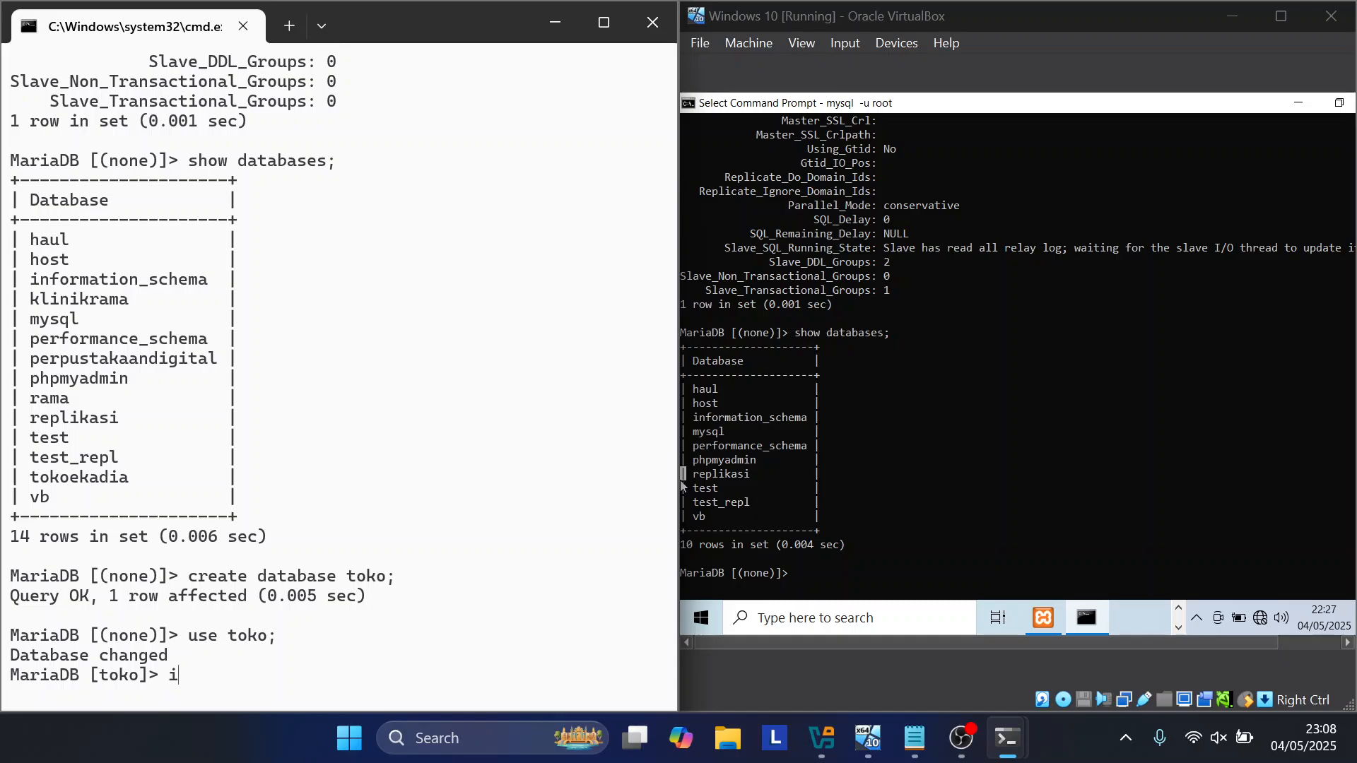
type("n")
key("BackSpace")
key("BackSpace")
Step: Begin a create table barang statement on the host with the column id INT auto_increment PRIMARY KEY
type("create table barang")
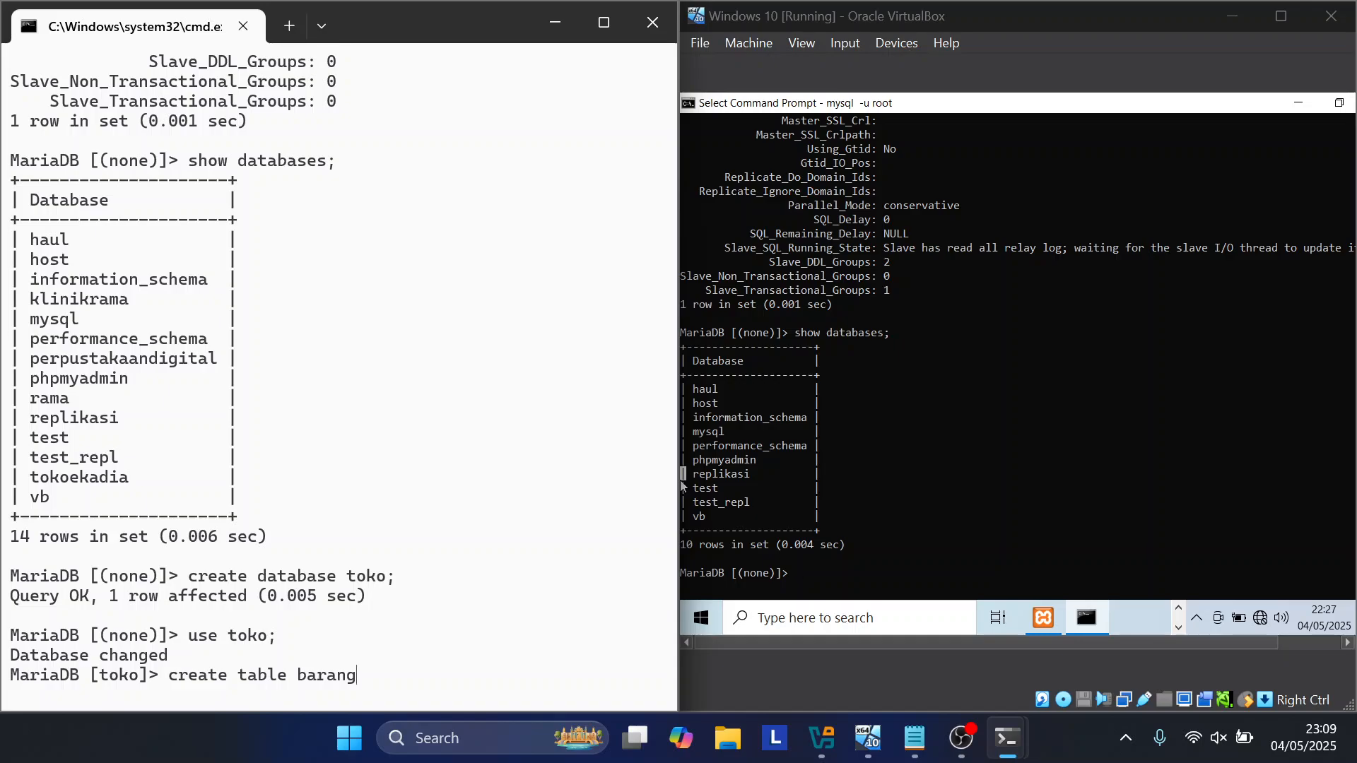
type("(")
key("Return")
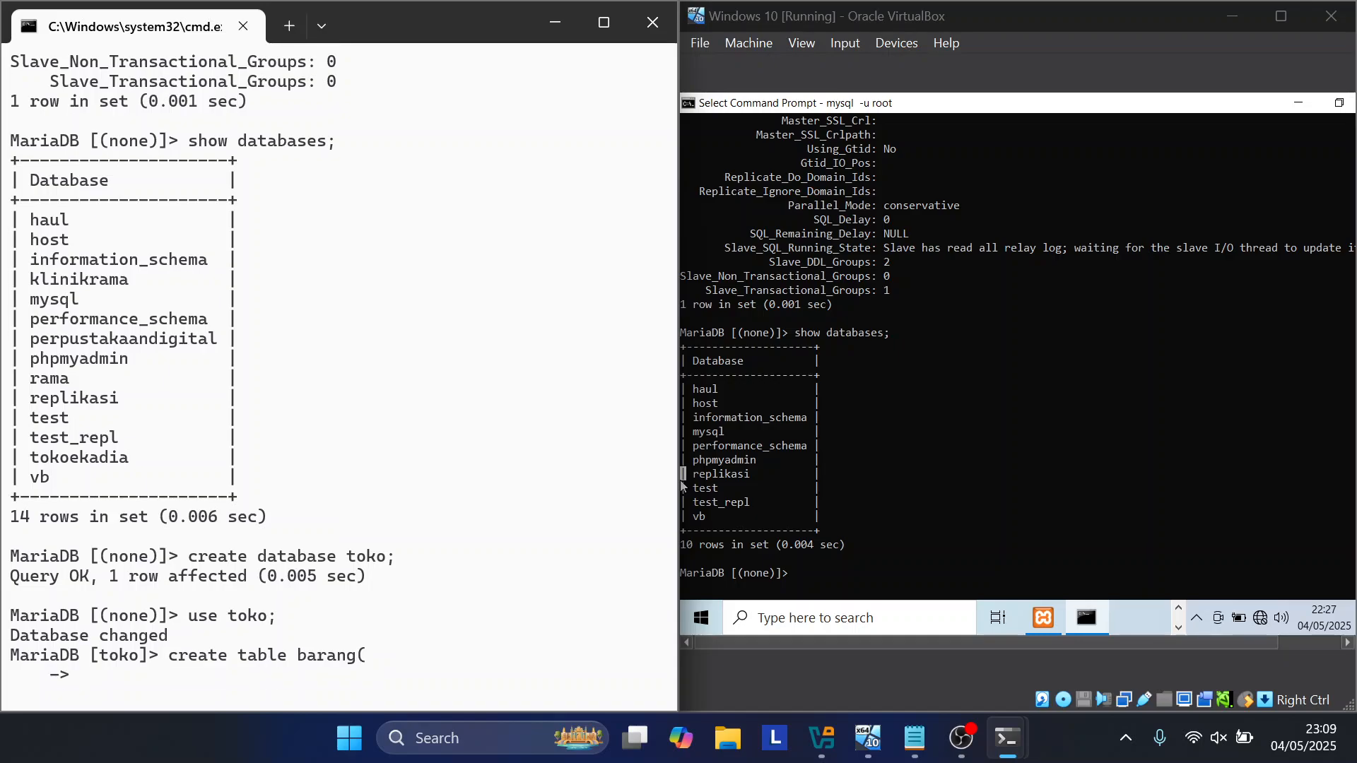
type("id INT auto")
key("BackSpace")
type("_increment")
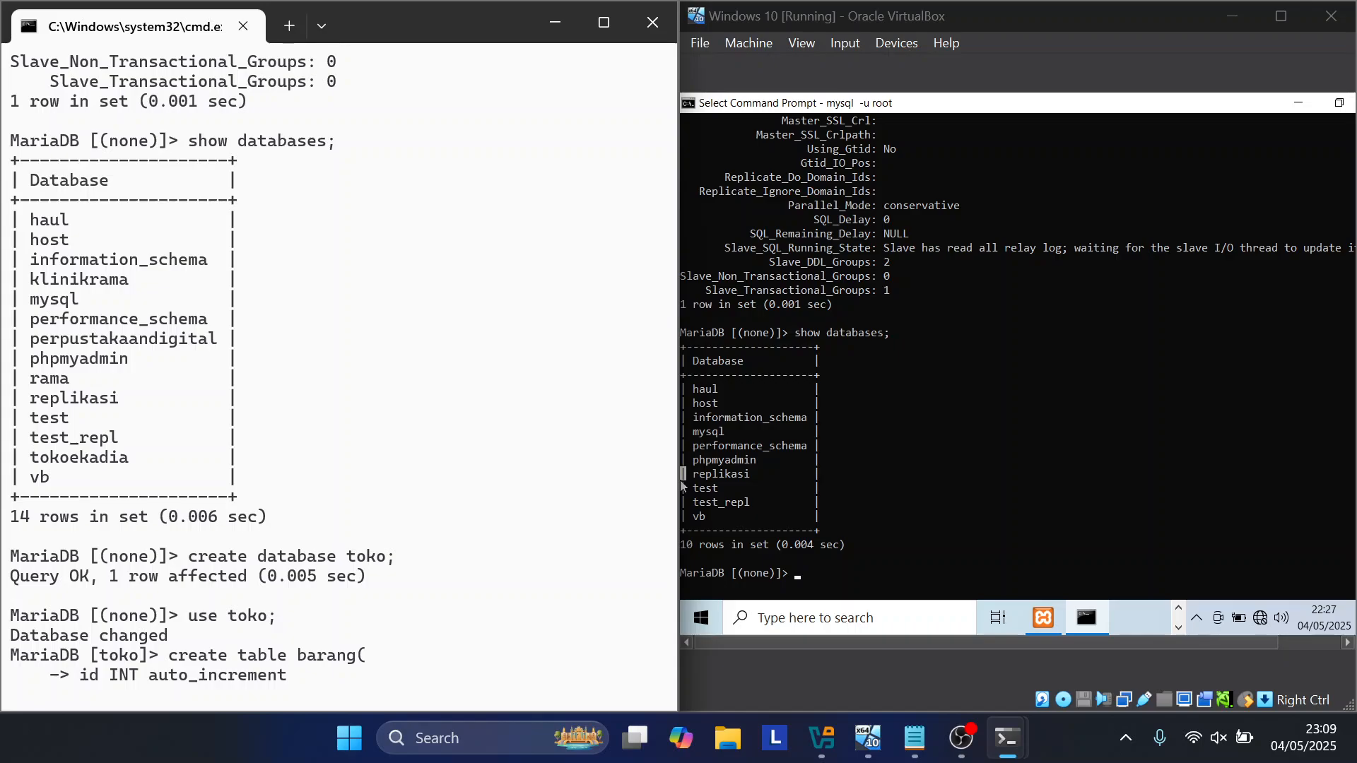
type(" PRIMARY KEY,")
key("Return")
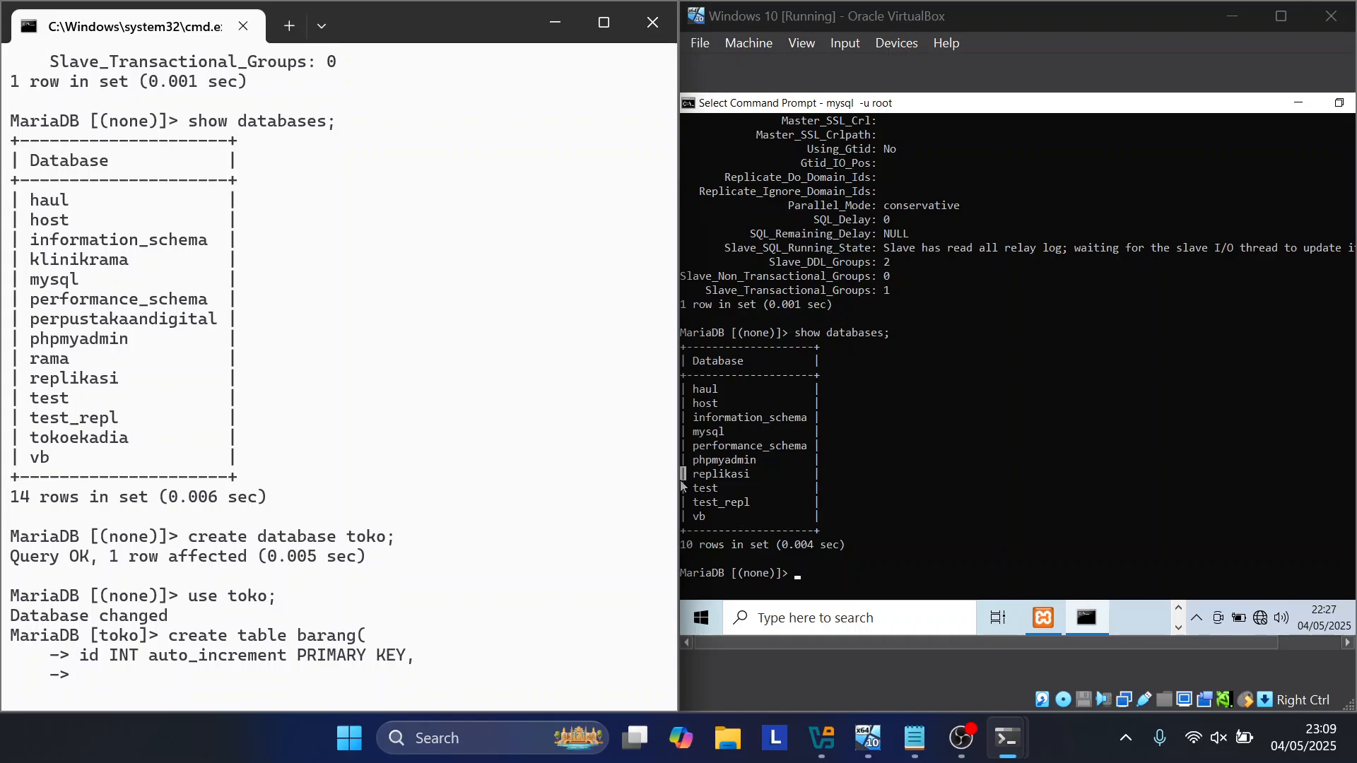
Step: Add the column nama varchar(50) to the barang table statement, close it and execute it
type("nama varchar(50")
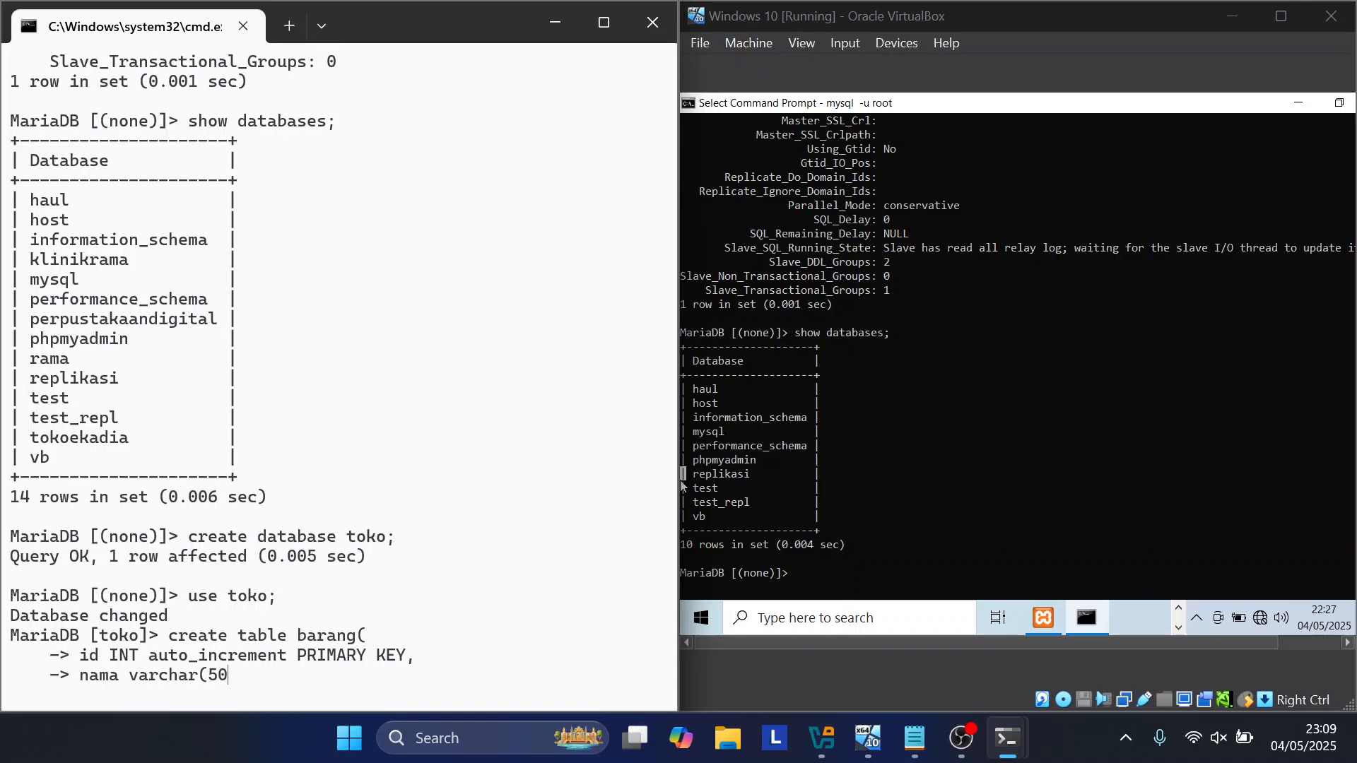
type(")")
key("Return")
type(");")
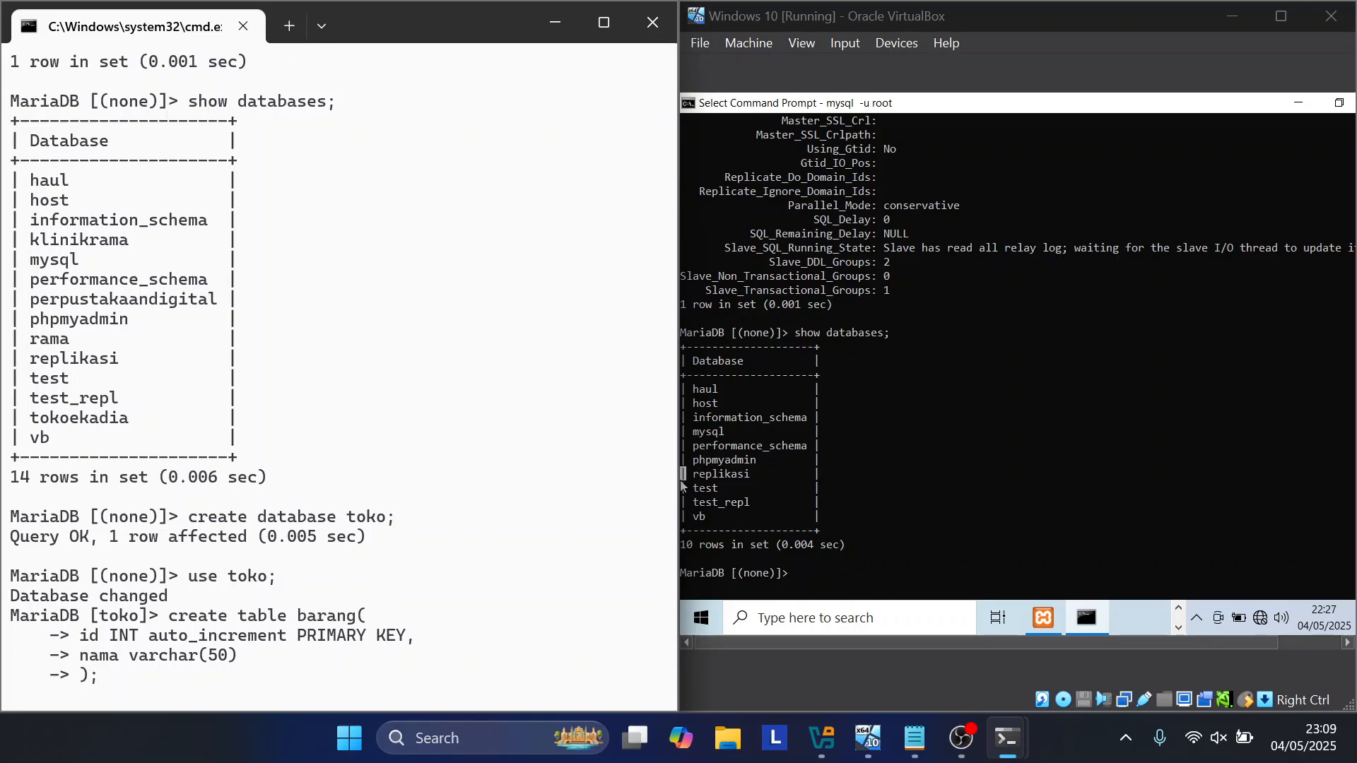
key("Return")
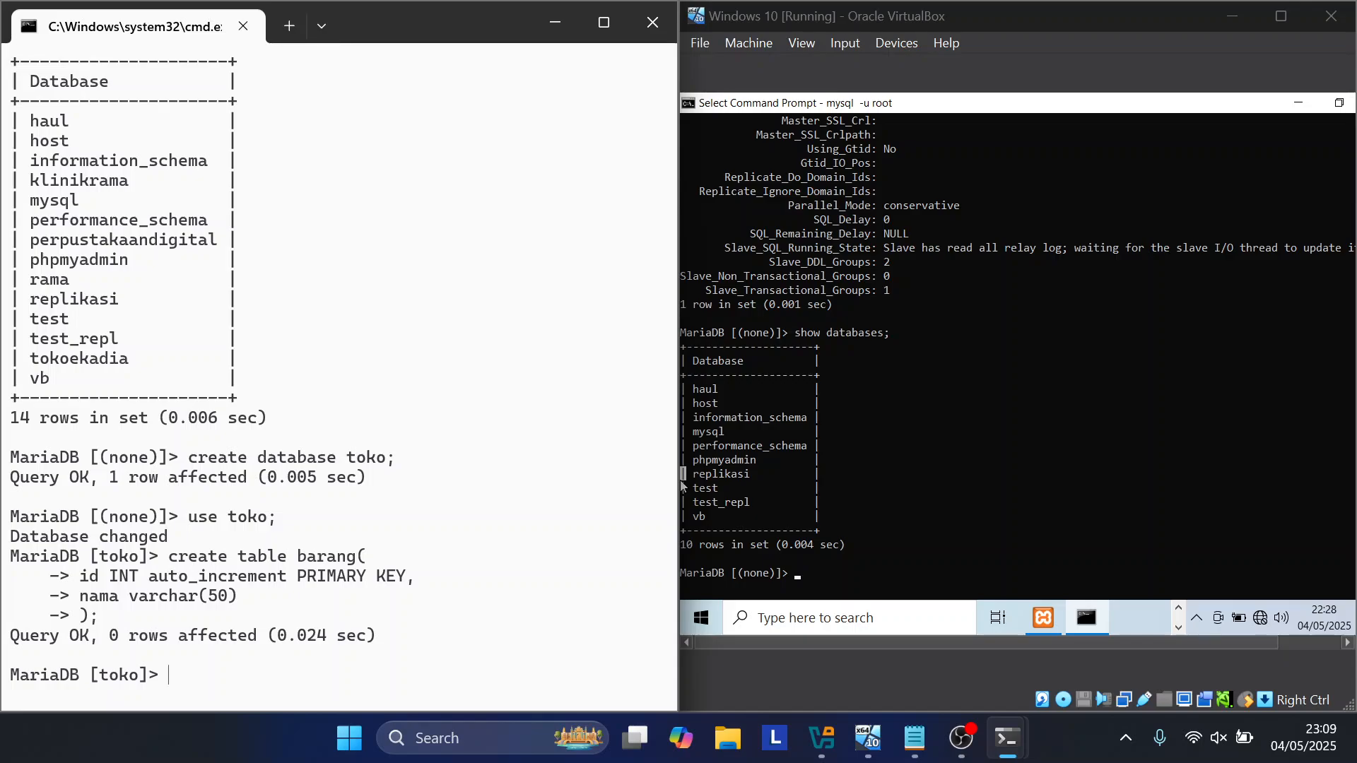
Step: Try to insert the unquoted value keyboard into barang(nama) on the host
type("insert into barang*")
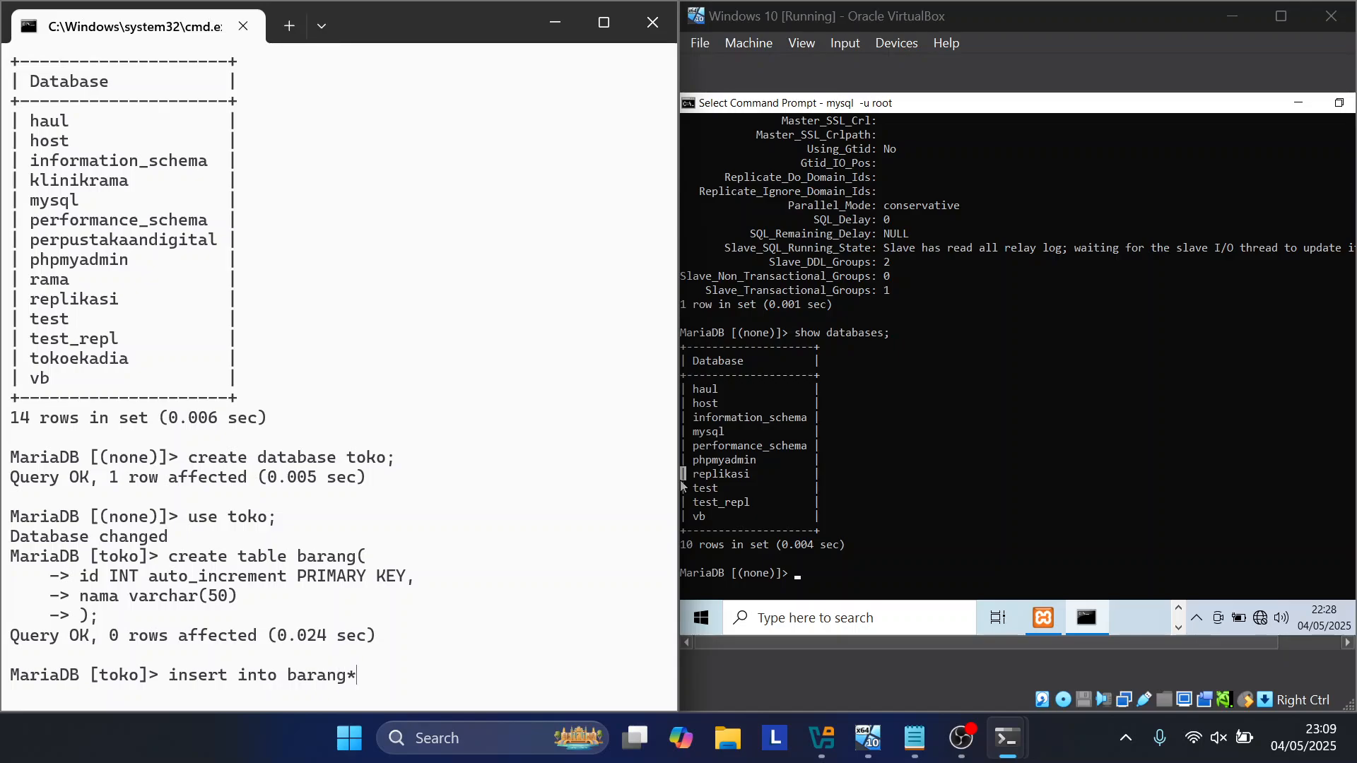
key("BackSpace")
type("(nama)")
type("lues('e")
key("BackSpace")
key("BackSpace")
key("BackSpace")
type("(e")
key("BackSpace")
type("keyboard)")
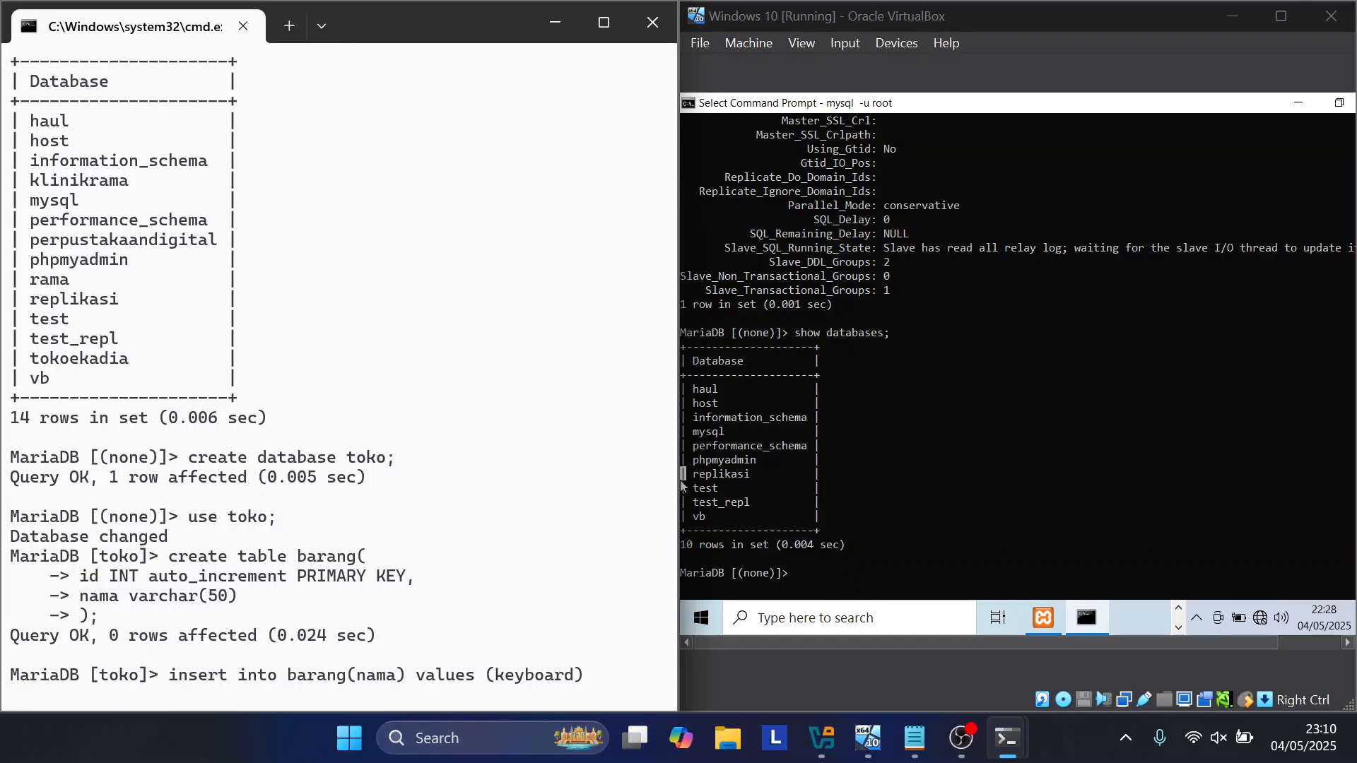
type(";")
key("Return")
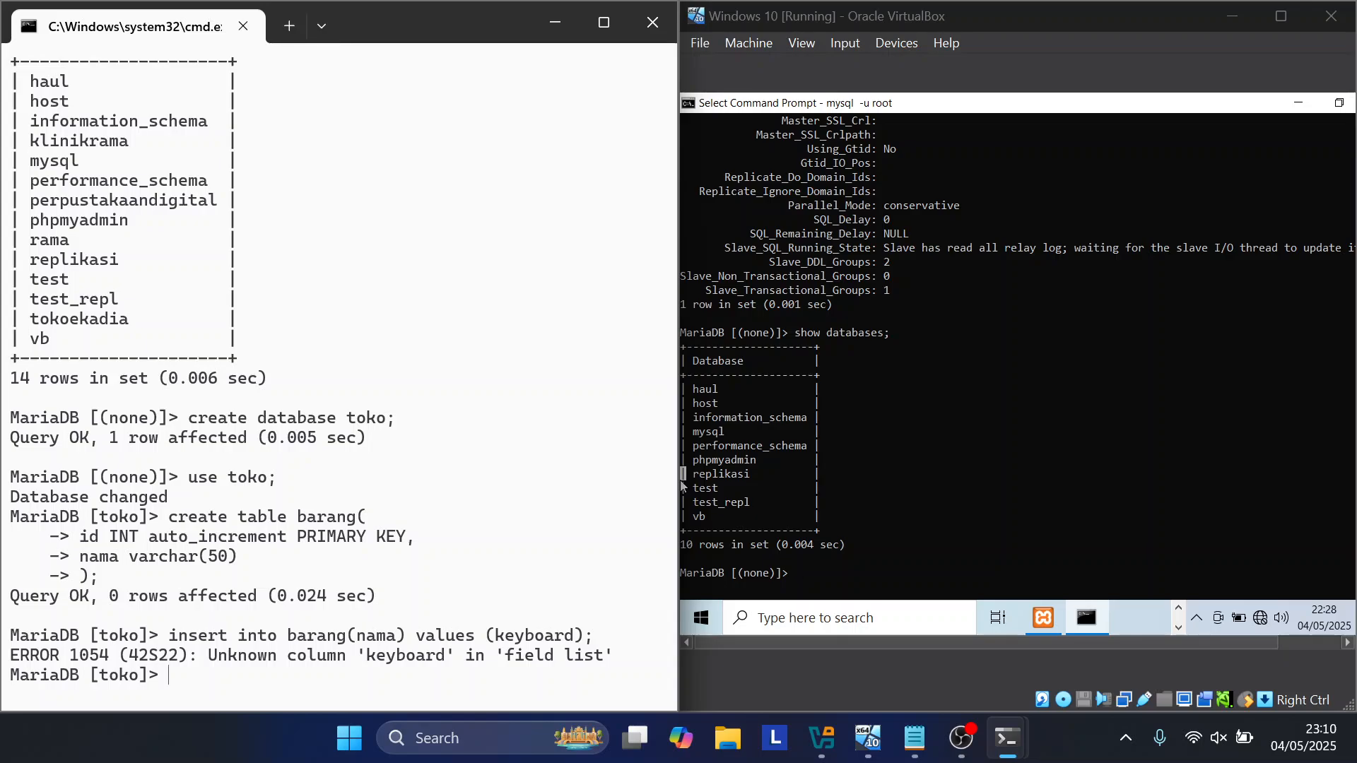
Step: Try to insert the quoted value 'keyboard' into the nama column of a table named baran on the host
type("insert into barang(")
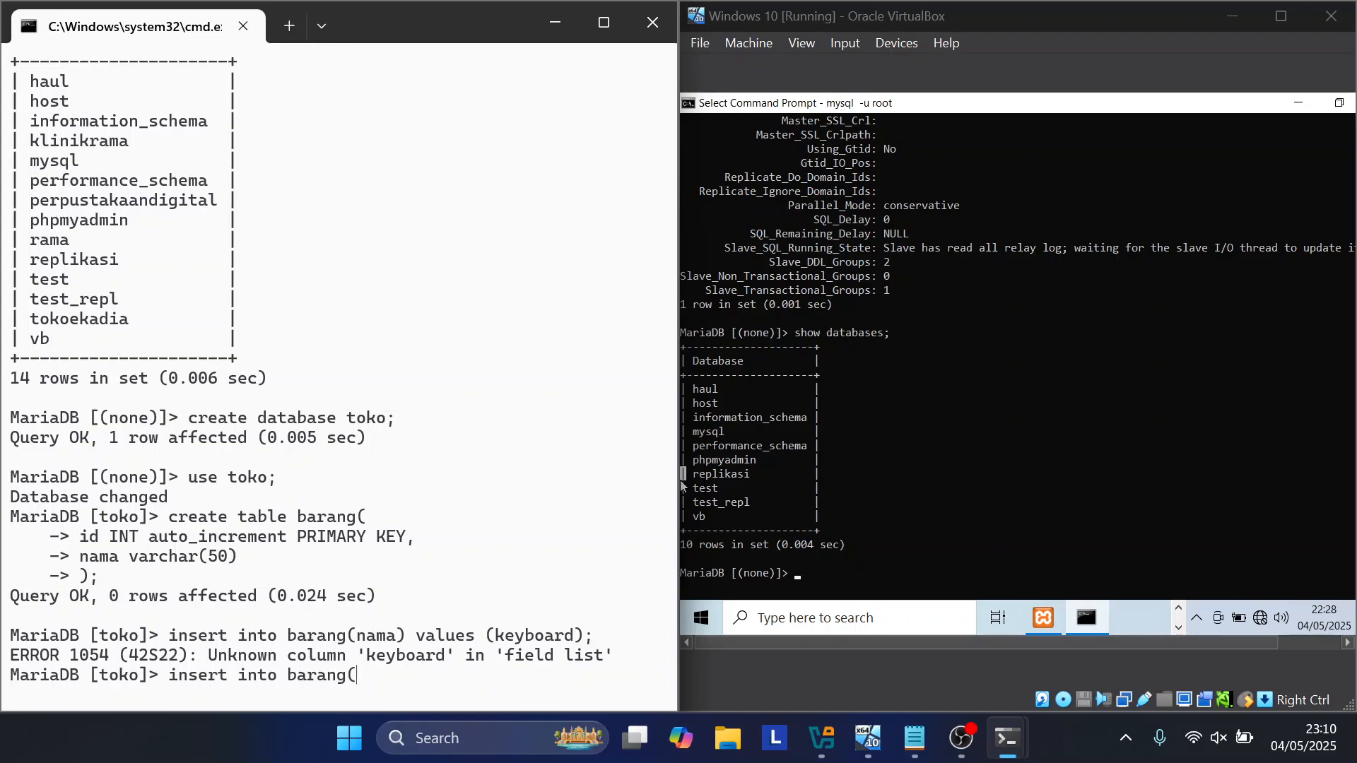
type("n")
key("BackSpace")
key("BackSpace")
key("BackSpace")
type("(nama)")
key("Return")
type("values")
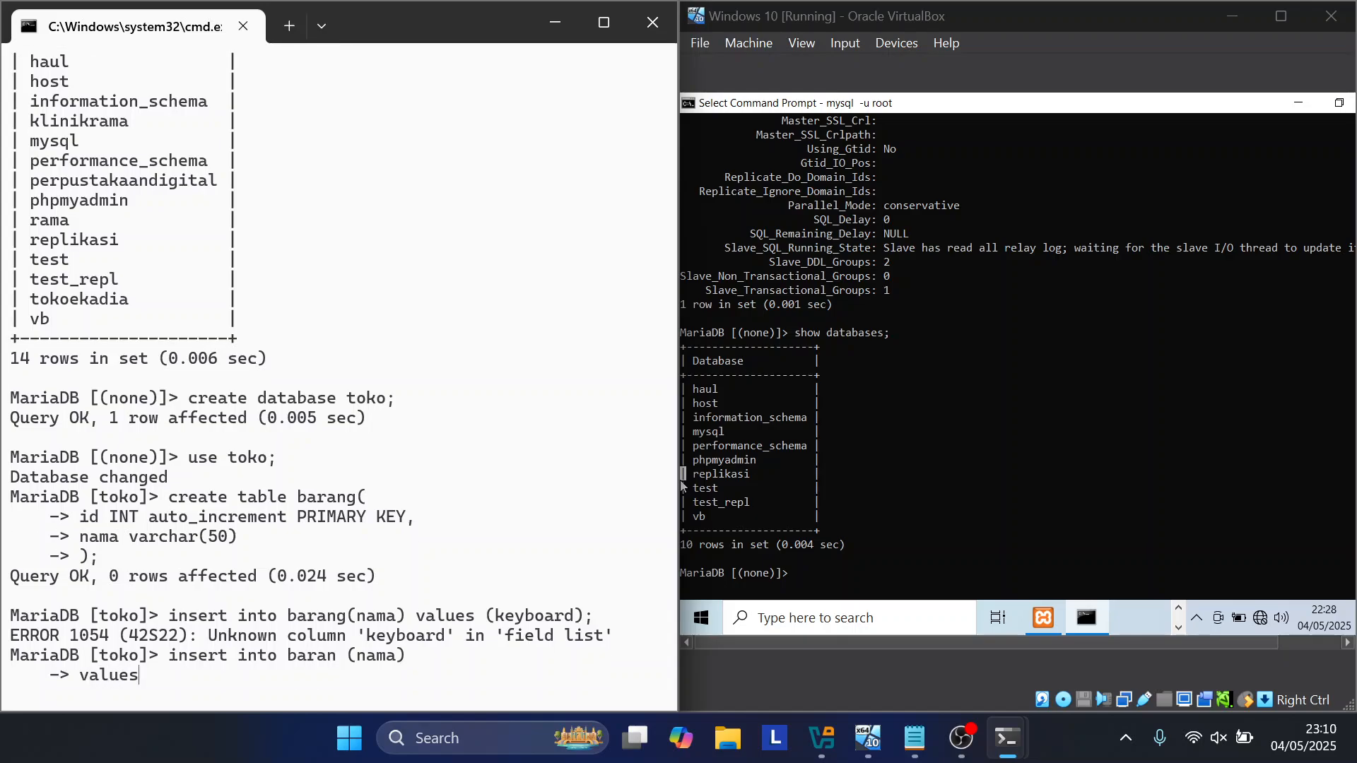
type(" ('keyboard');")
key("Return")
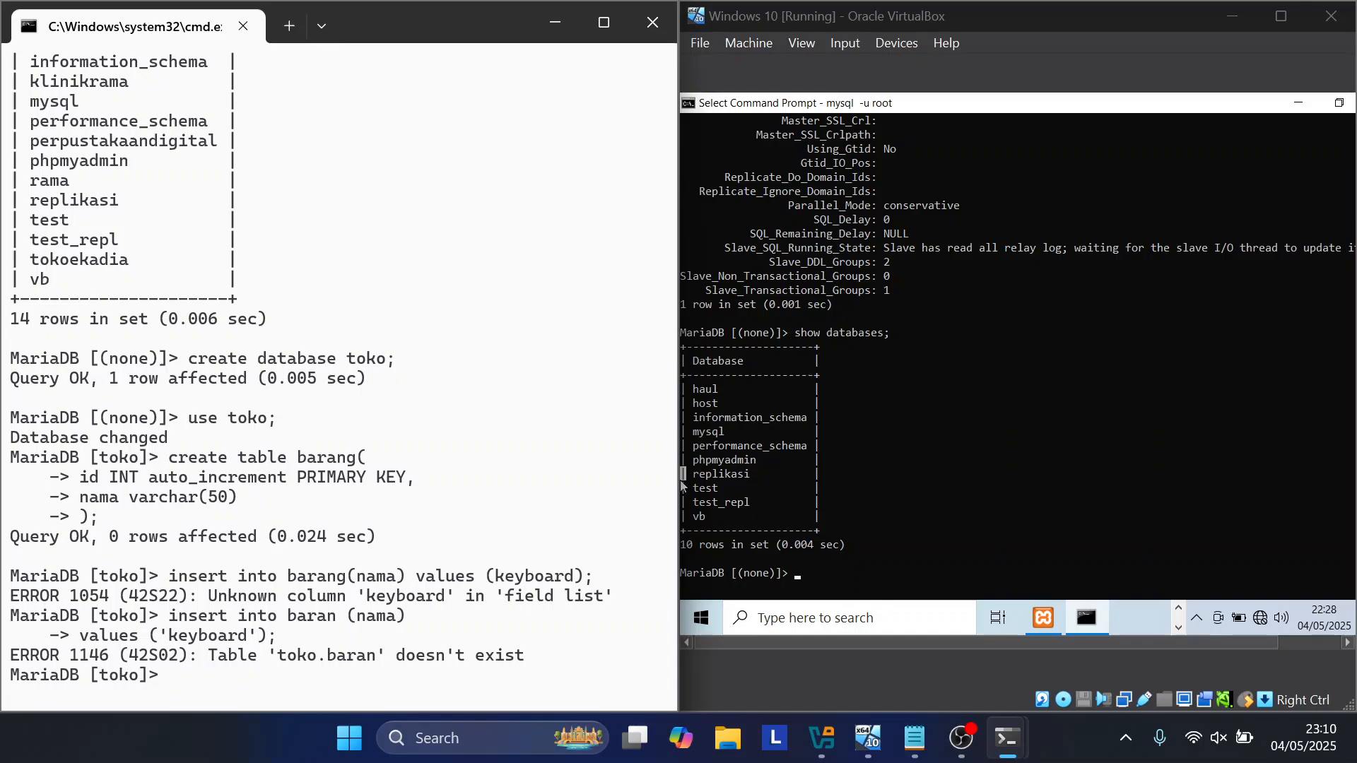
Step: Reuse the earlier barang(nama) insert statement on the host with the value quoted as 'keyboard' and execute it
key("Up")
key("Up")
key("Up")
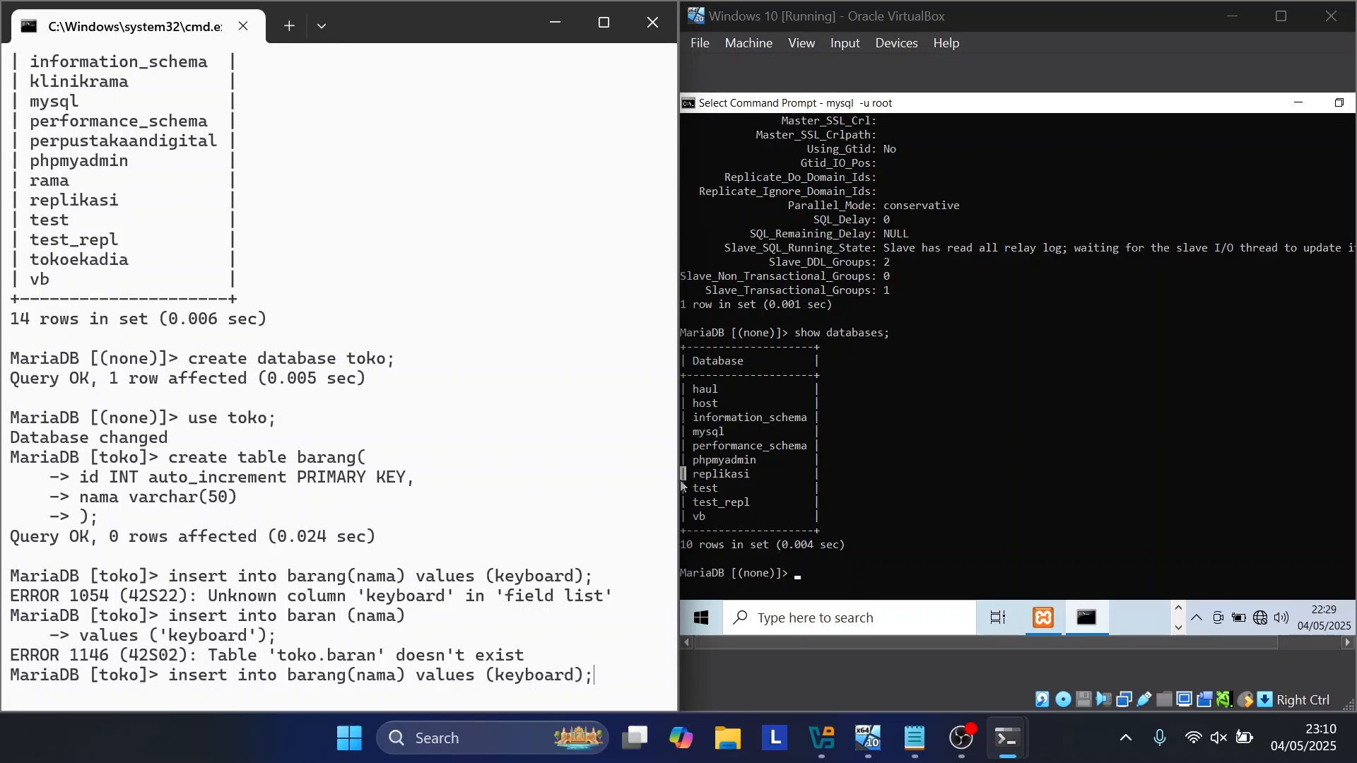
key("Left")
key("Left")
type("'")
type("'")
key("Return")
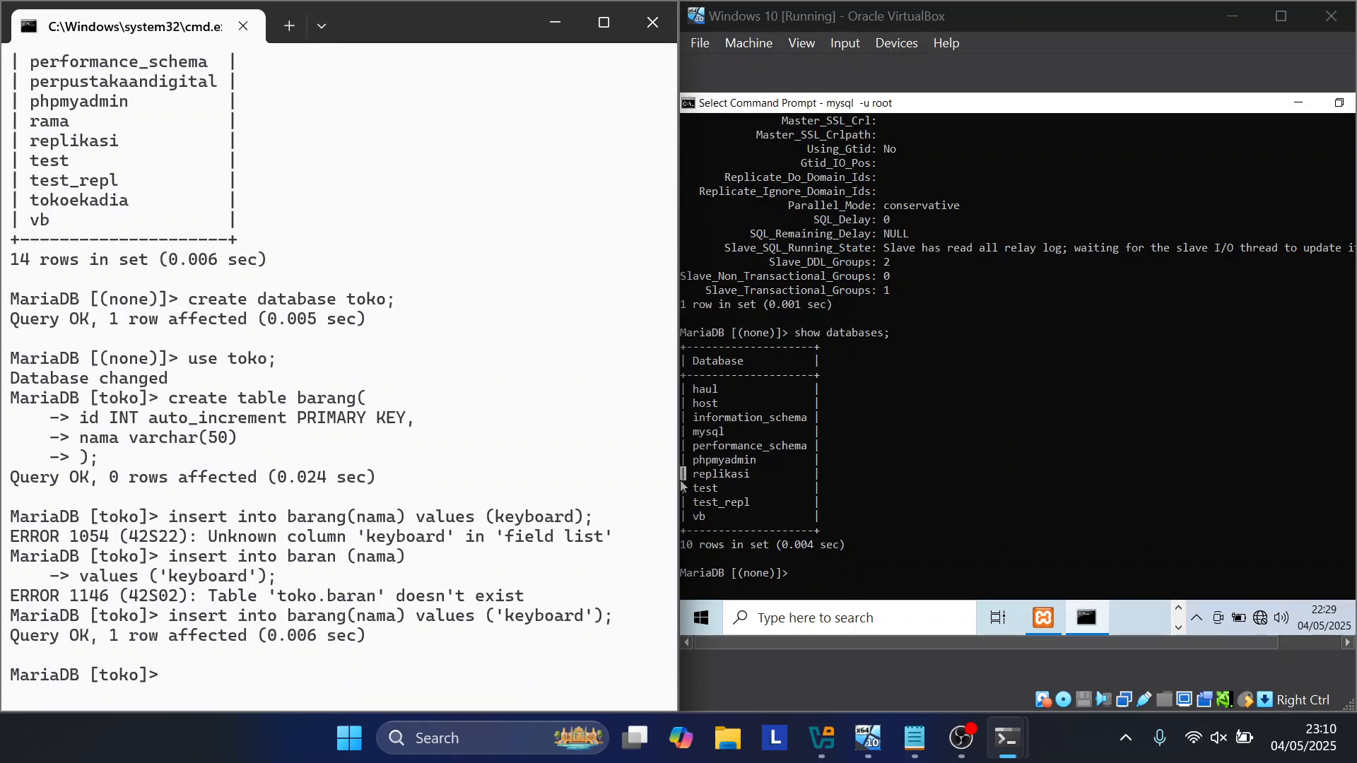
left_click(680, 496)
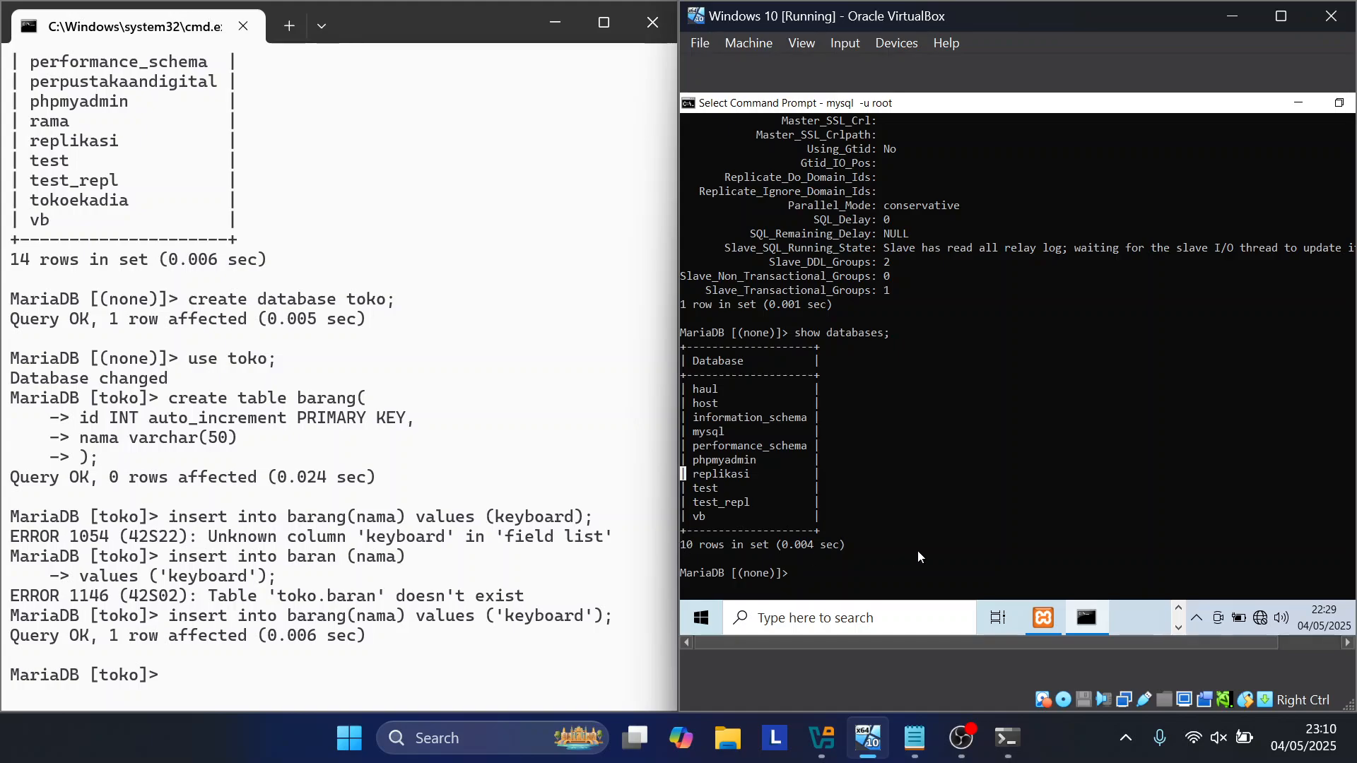
type("show")
key("BackSpace")
key("BackSpace")
key("BackSpace")
key("BackSpace")
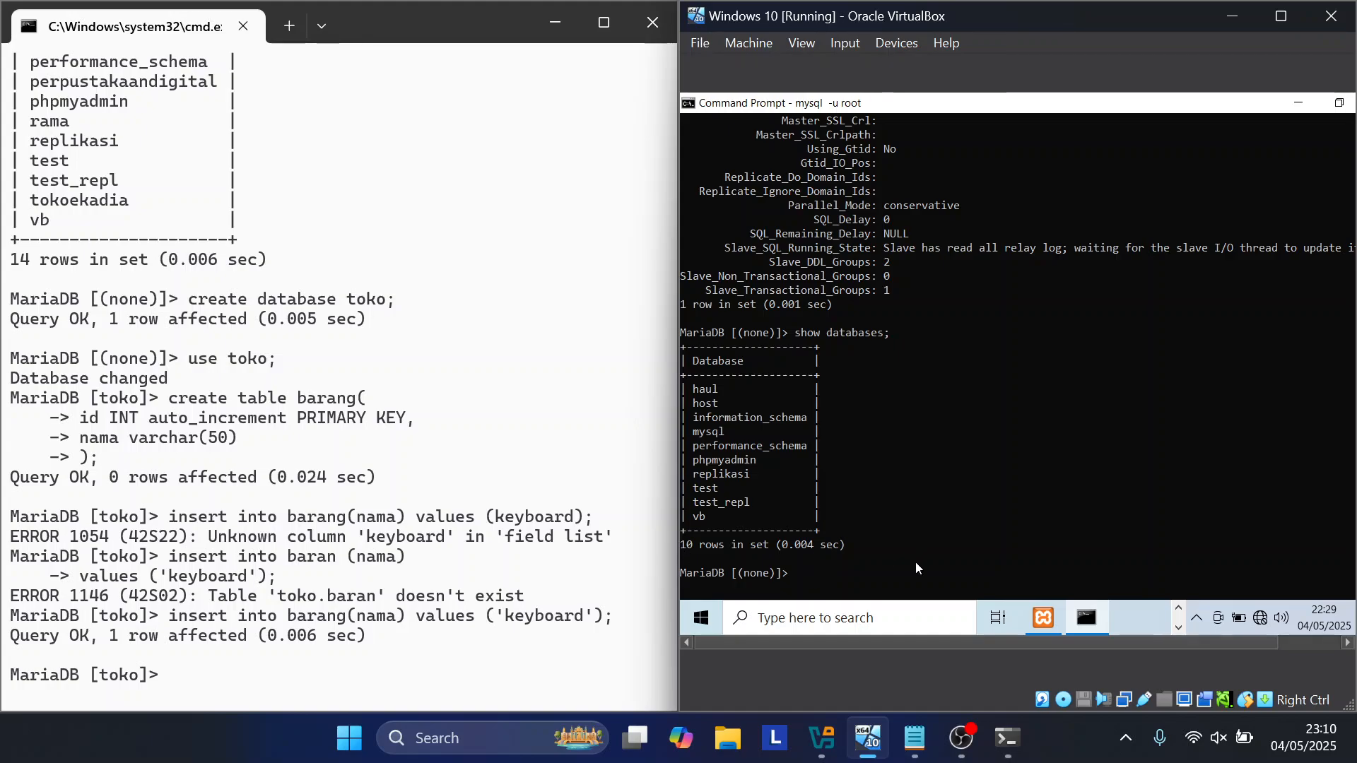
type("select")
key("BackSpace")
key("BackSpace")
key("BackSpace")
key("BackSpace")
key("BackSpace")
key("BackSpace")
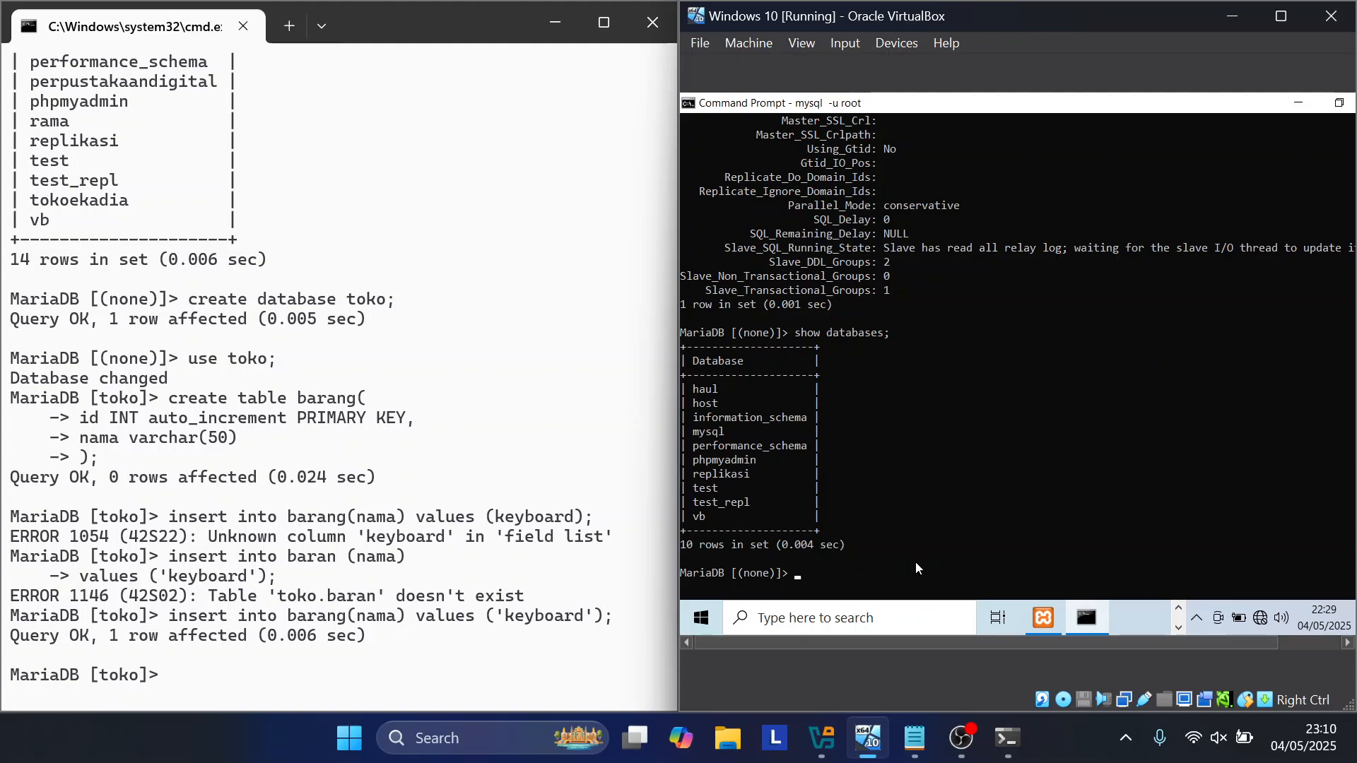
Step: Make test_repl the active database in the guest's MySQL session
type("use te")
type("st+")
key("BackSpace")
type("_rep")
key("BackSpace")
key("BackSpace")
type("epl;")
key("Return")
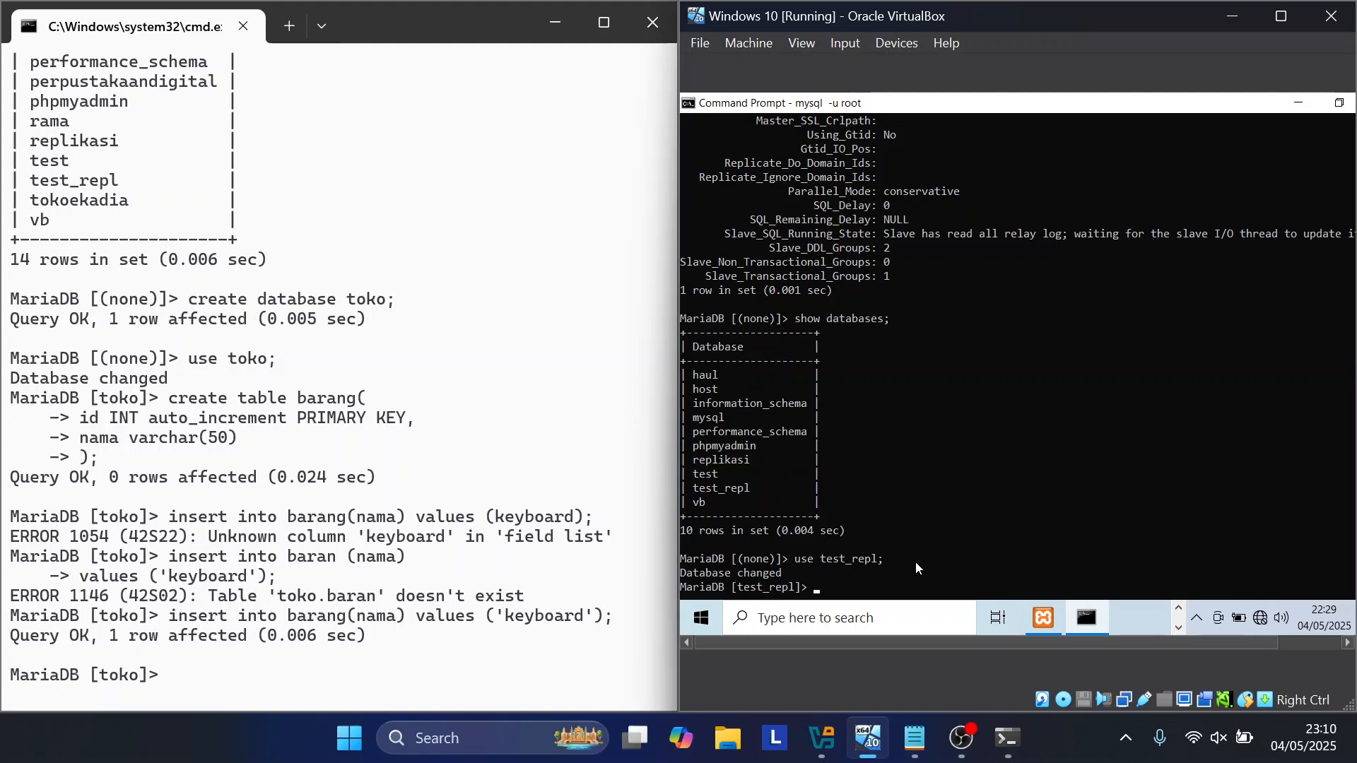
type("selec")
key("BackSpace")
key("BackSpace")
key("BackSpace")
key("BackSpace")
key("BackSpace")
type("select")
key("BackSpace")
key("BackSpace")
key("BackSpace")
key("BackSpace")
key("BackSpace")
key("BackSpace")
Step: Exit the guest's MySQL session and log back in with mysql -u root
key("ctrl+c")
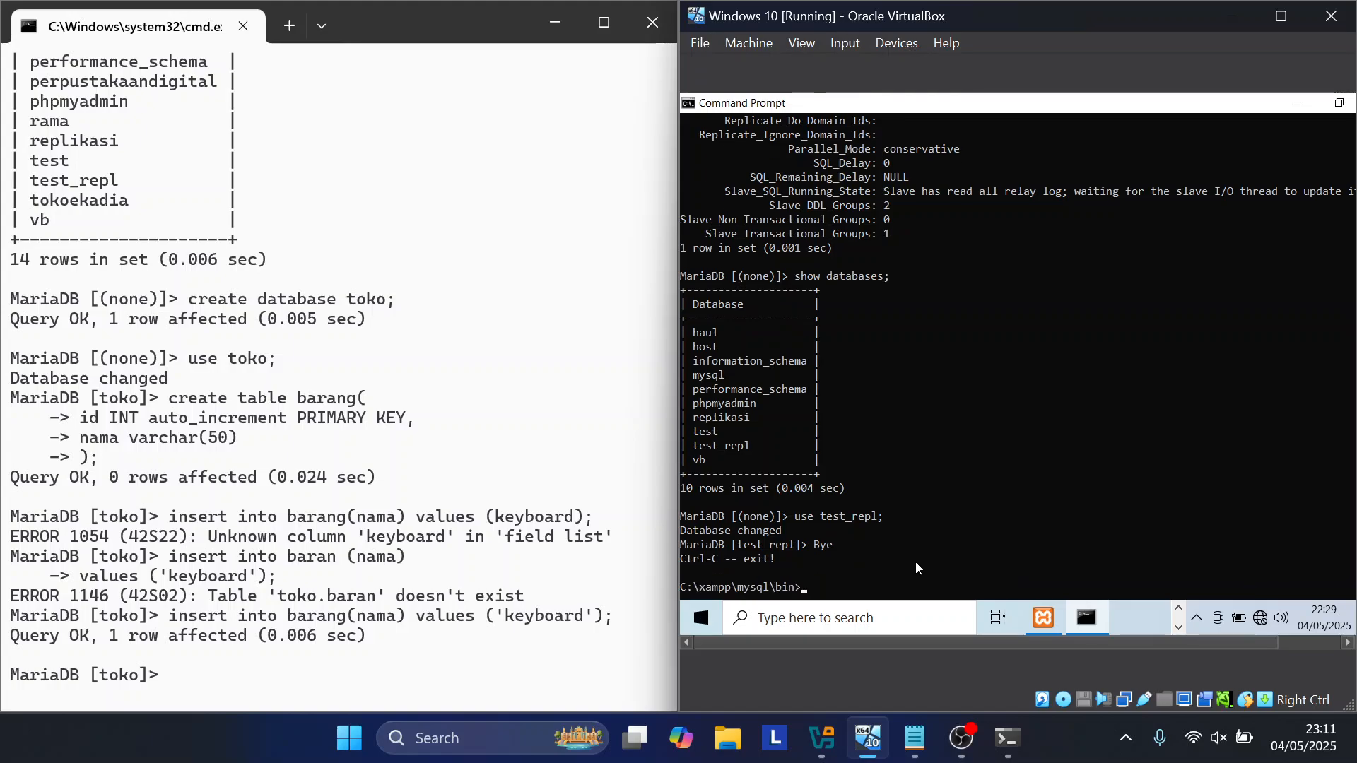
type("mysql")
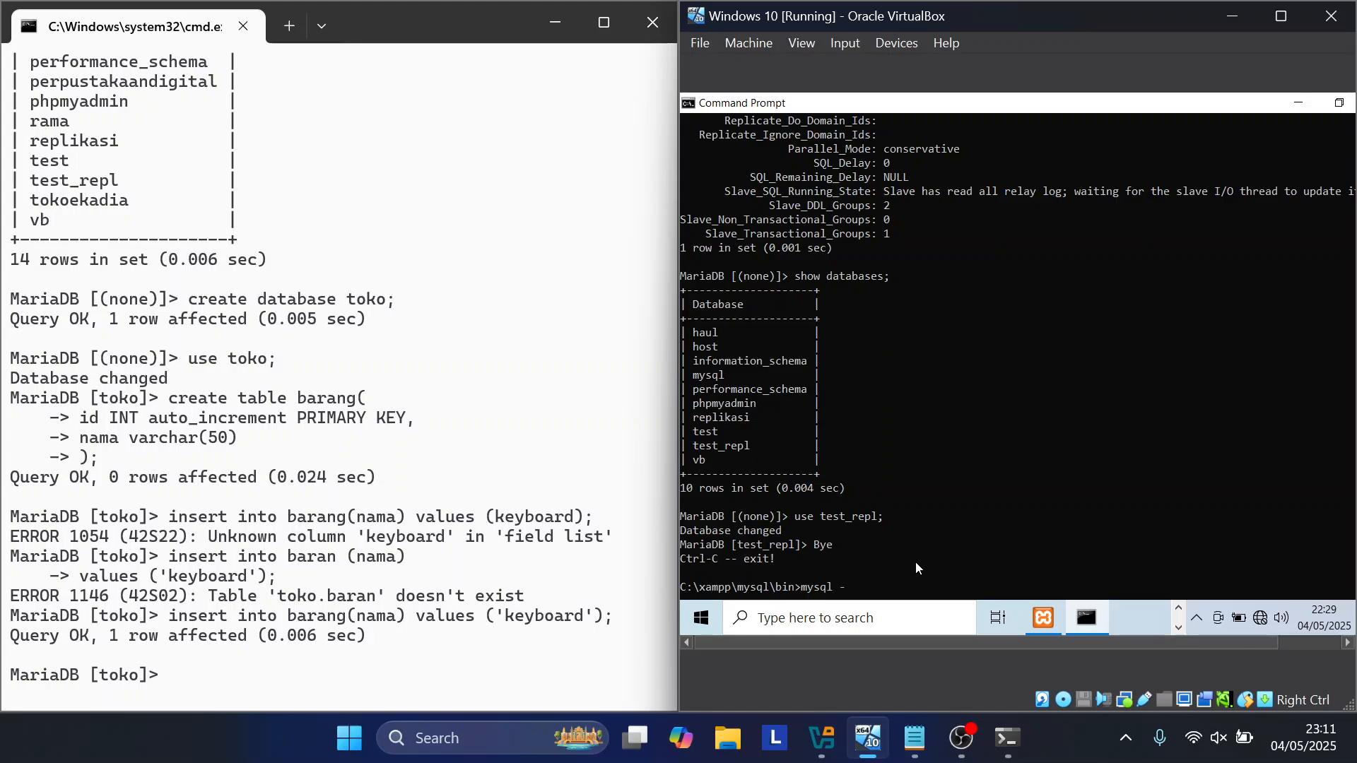
type(" -u root;")
key("Return")
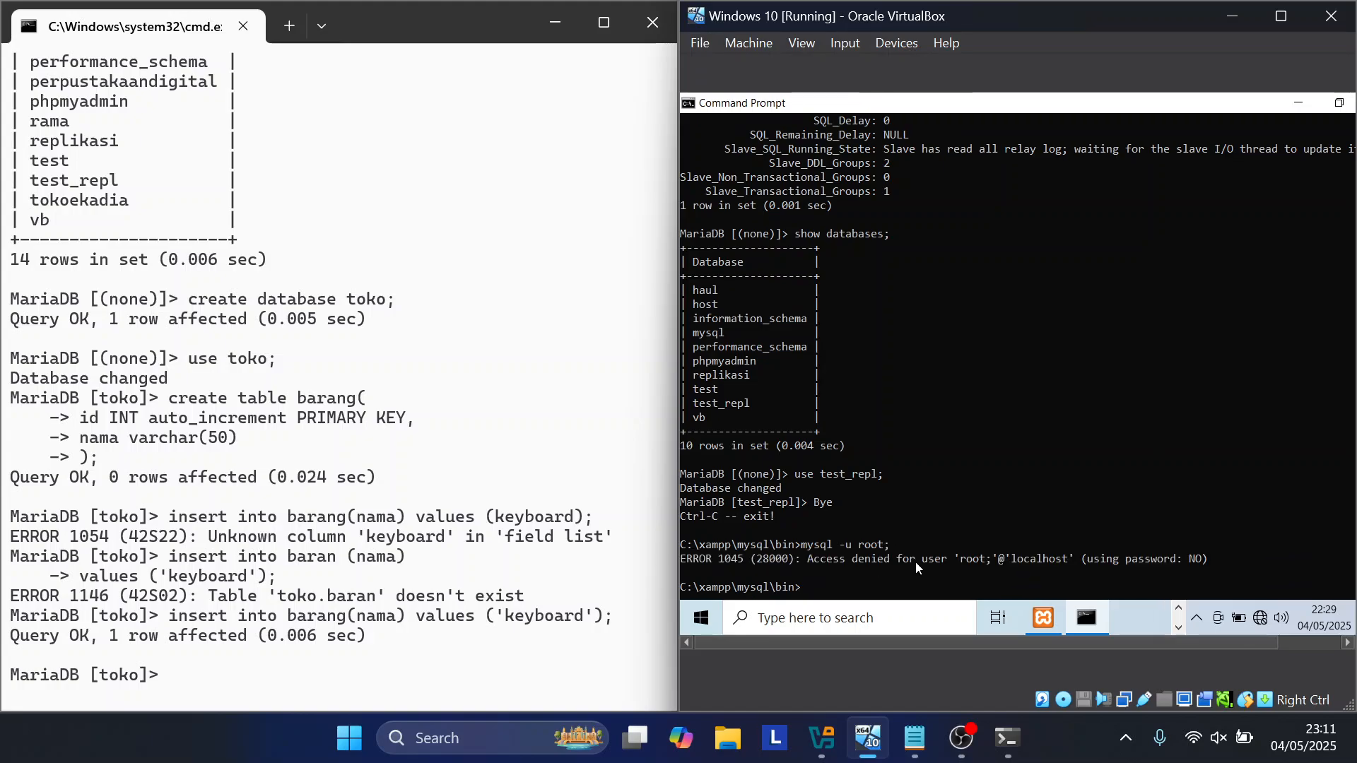
type("mysql ")
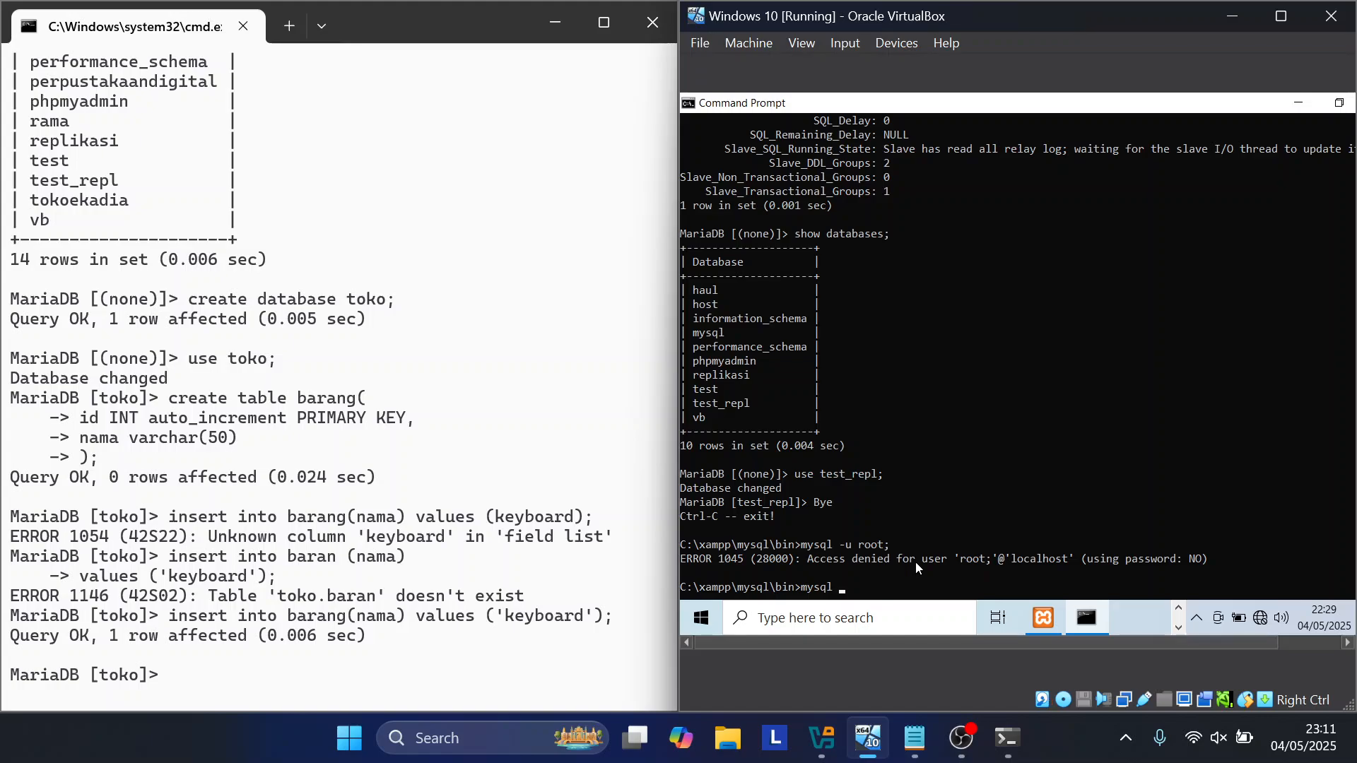
type("-u root")
key("Return")
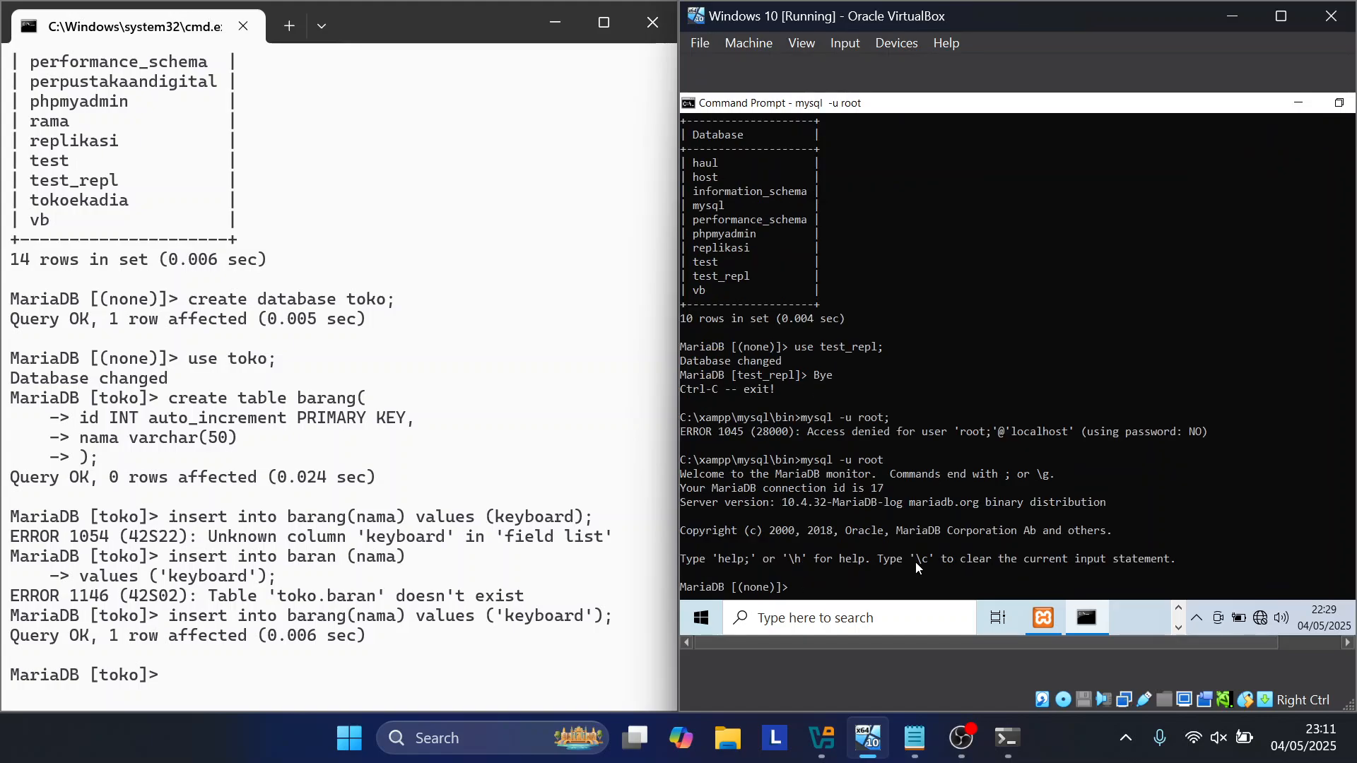
scroll(914, 562, "up", 3)
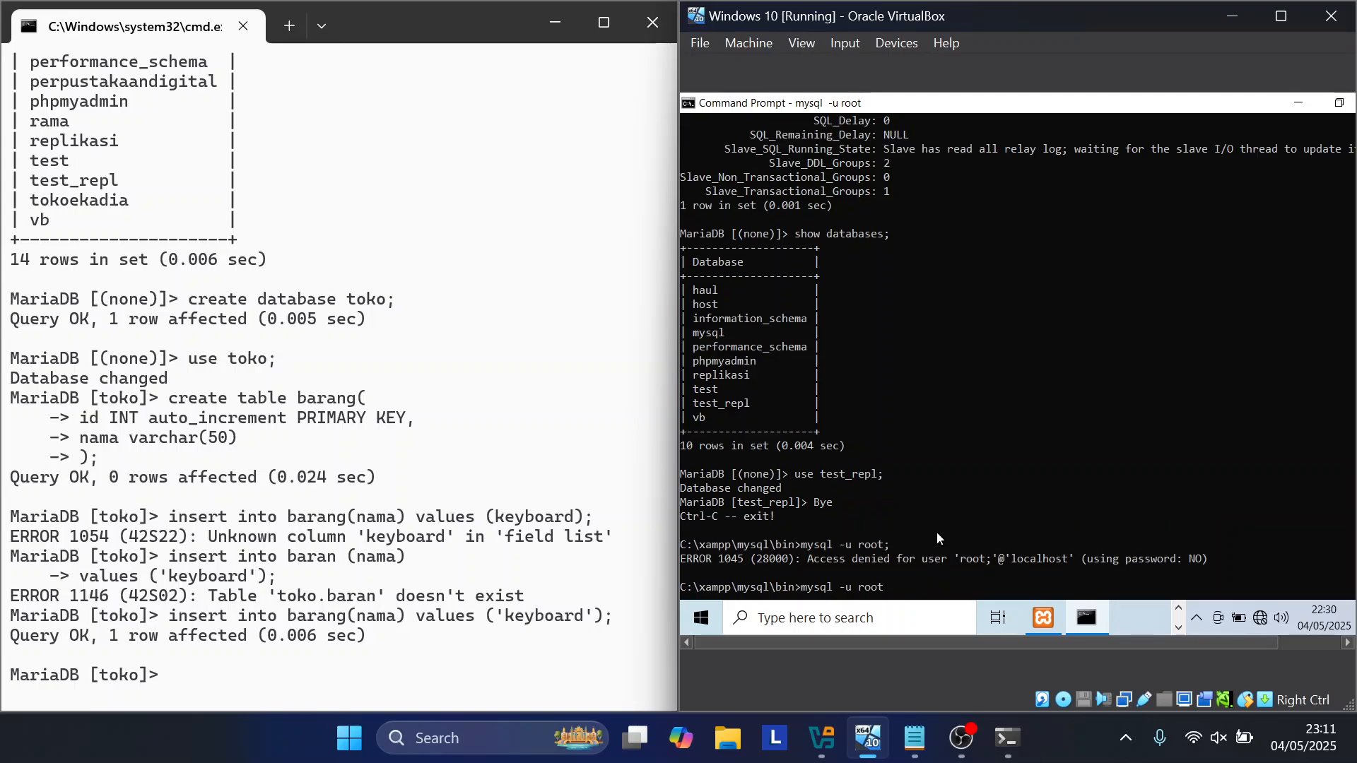
scroll(937, 538, "down", 8)
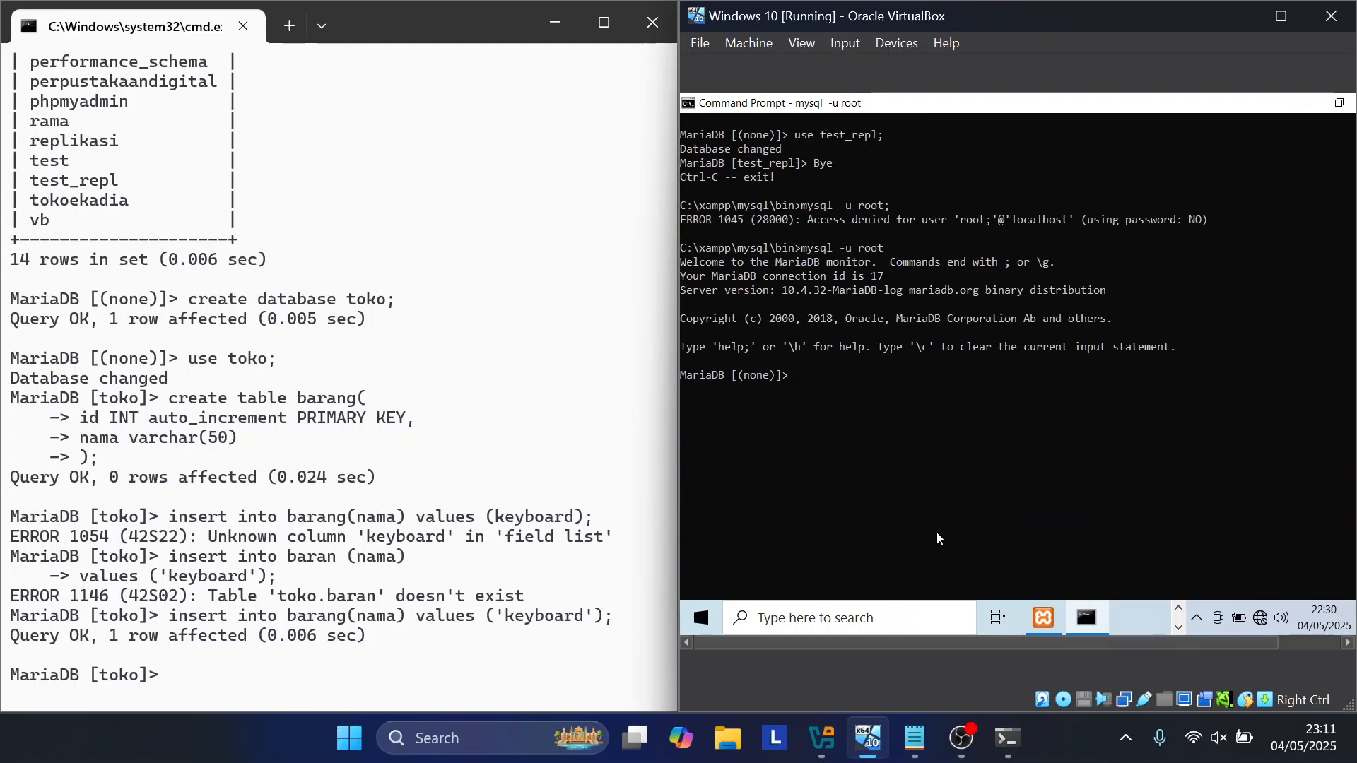
scroll(937, 539, "up", 2)
type("shwo dat")
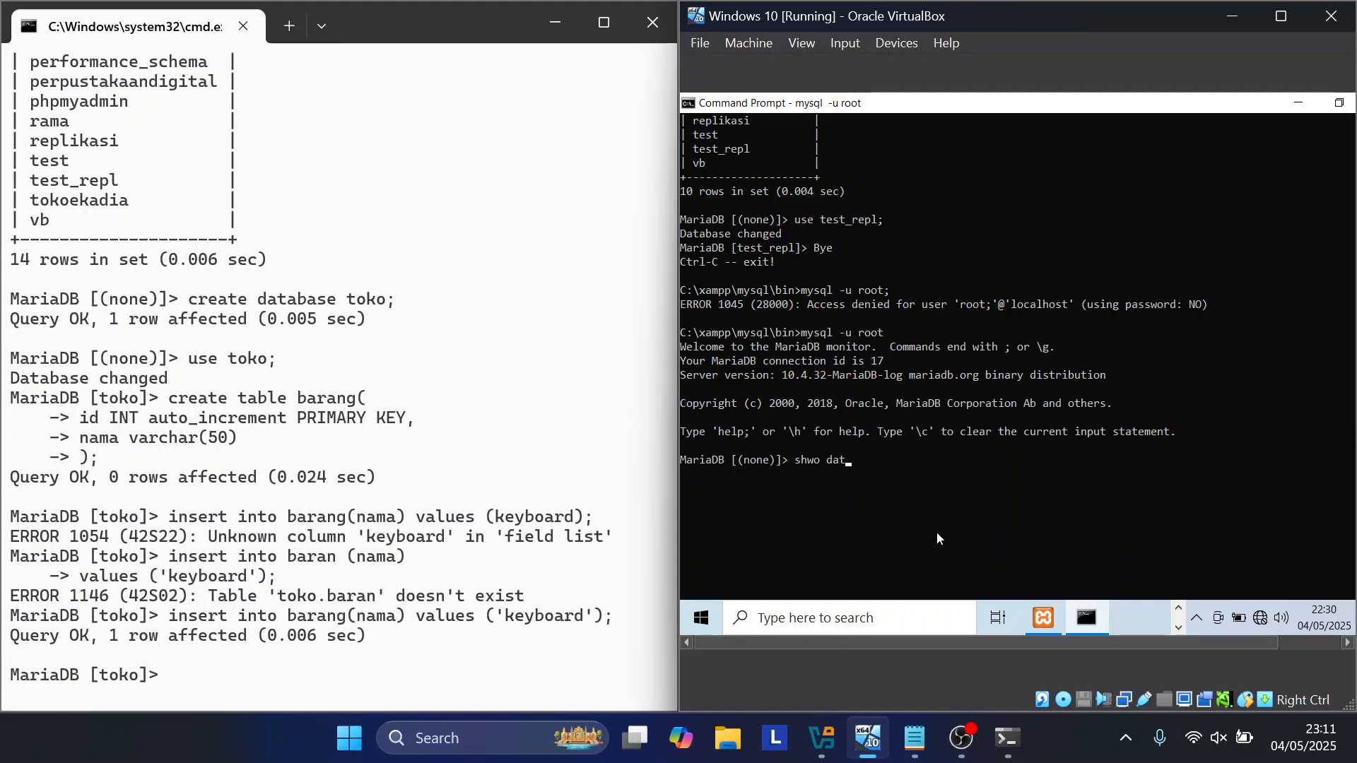
key("BackSpace")
key("BackSpace")
key("BackSpace")
key("BackSpace")
key("BackSpace")
key("BackSpace")
key("BackSpace")
key("BackSpace")
scroll(937, 539, "up", 11)
scroll(936, 532, "down", 11)
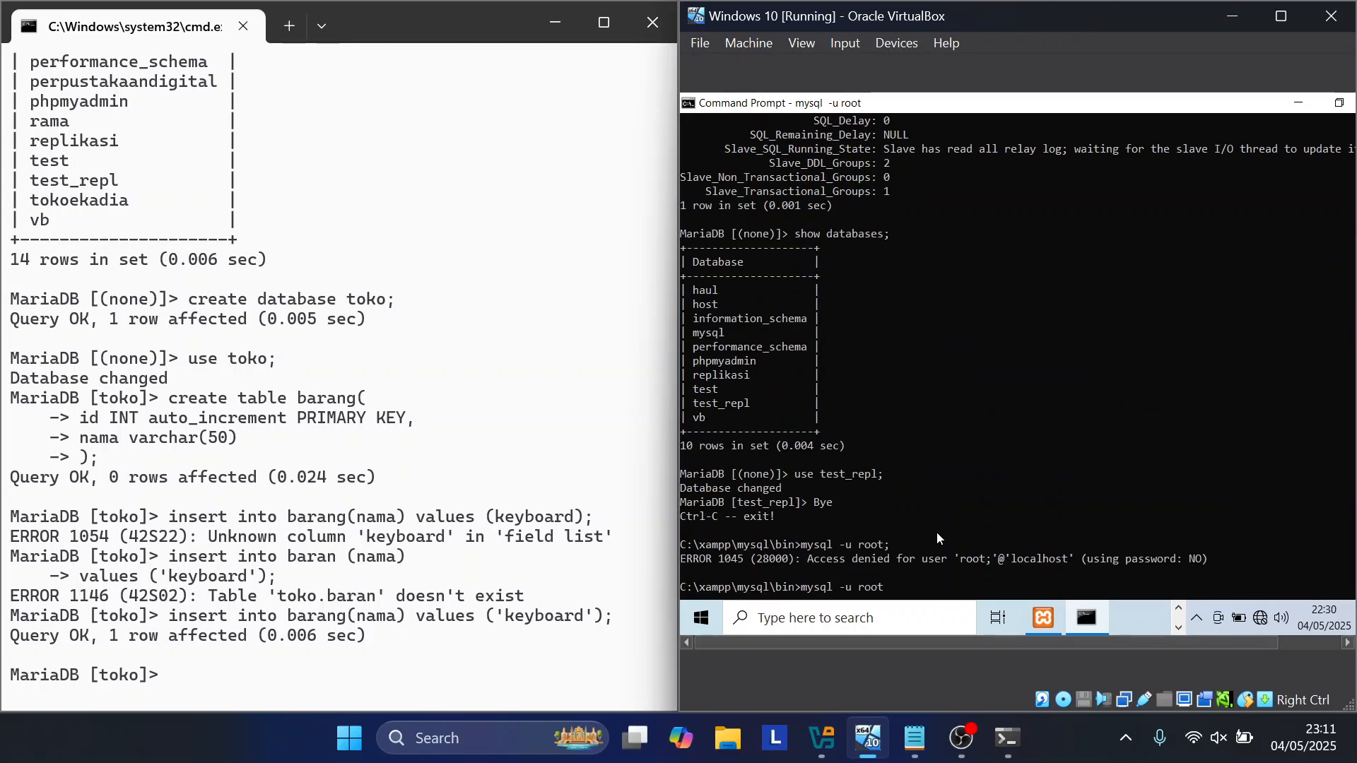
Step: Display the replication status on the guest with show slave status\G
type("show slave")
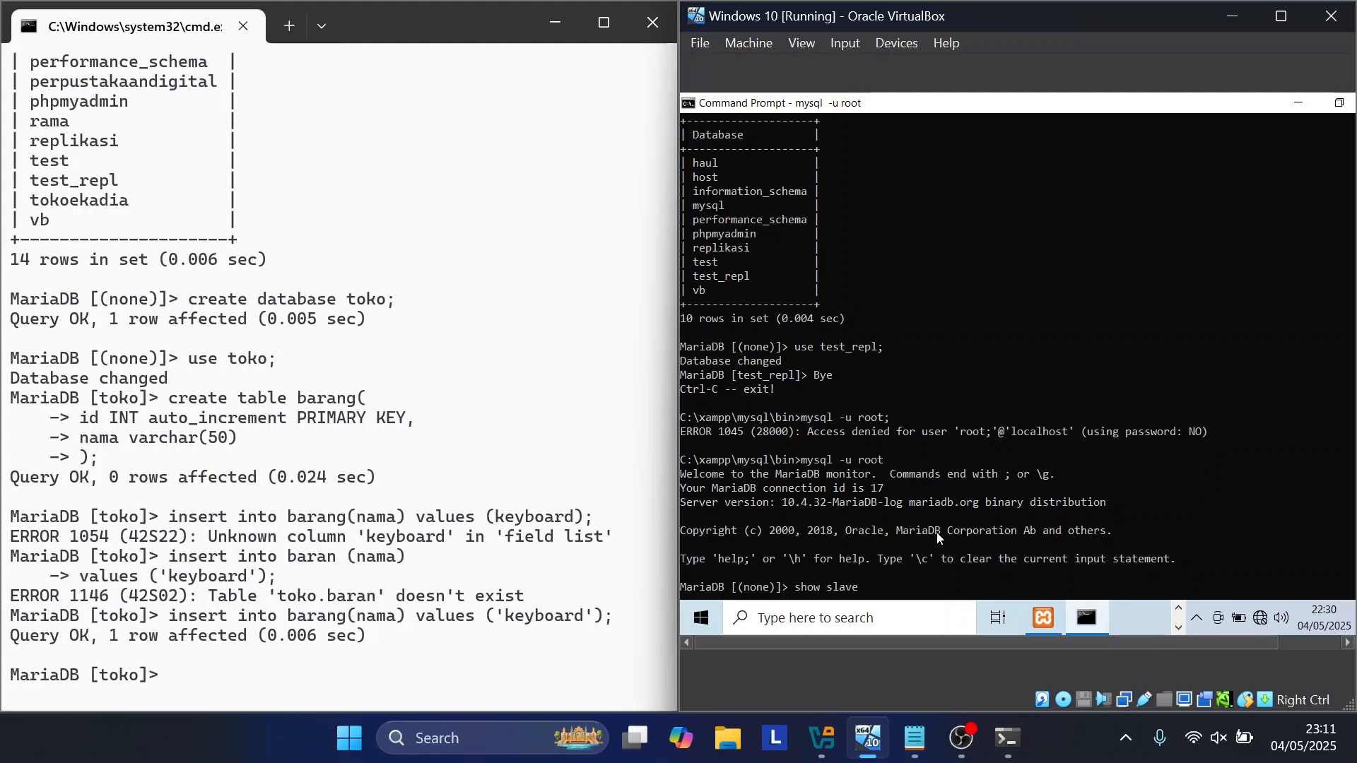
type(" status\\G")
key("Return")
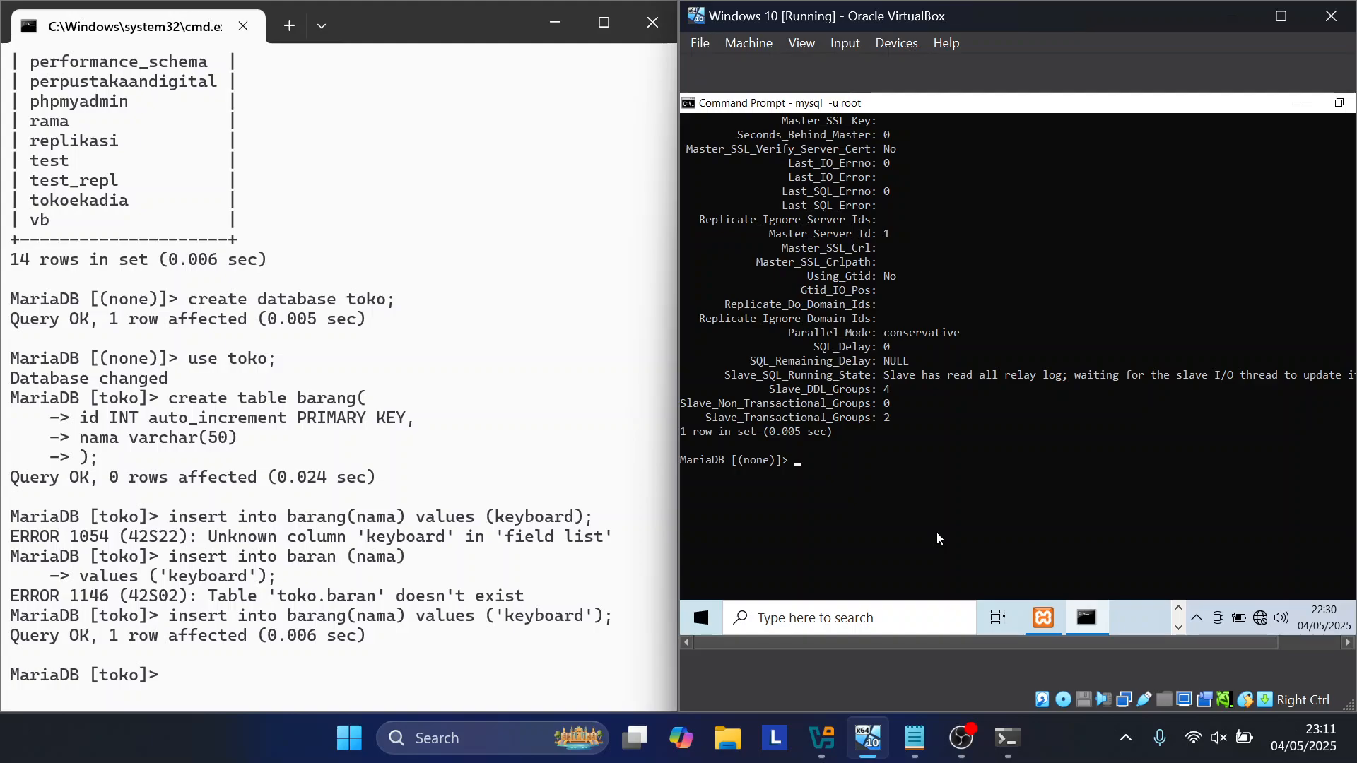
Step: List the databases on the guest and make toko the active database
type("show databases;")
key("Return")
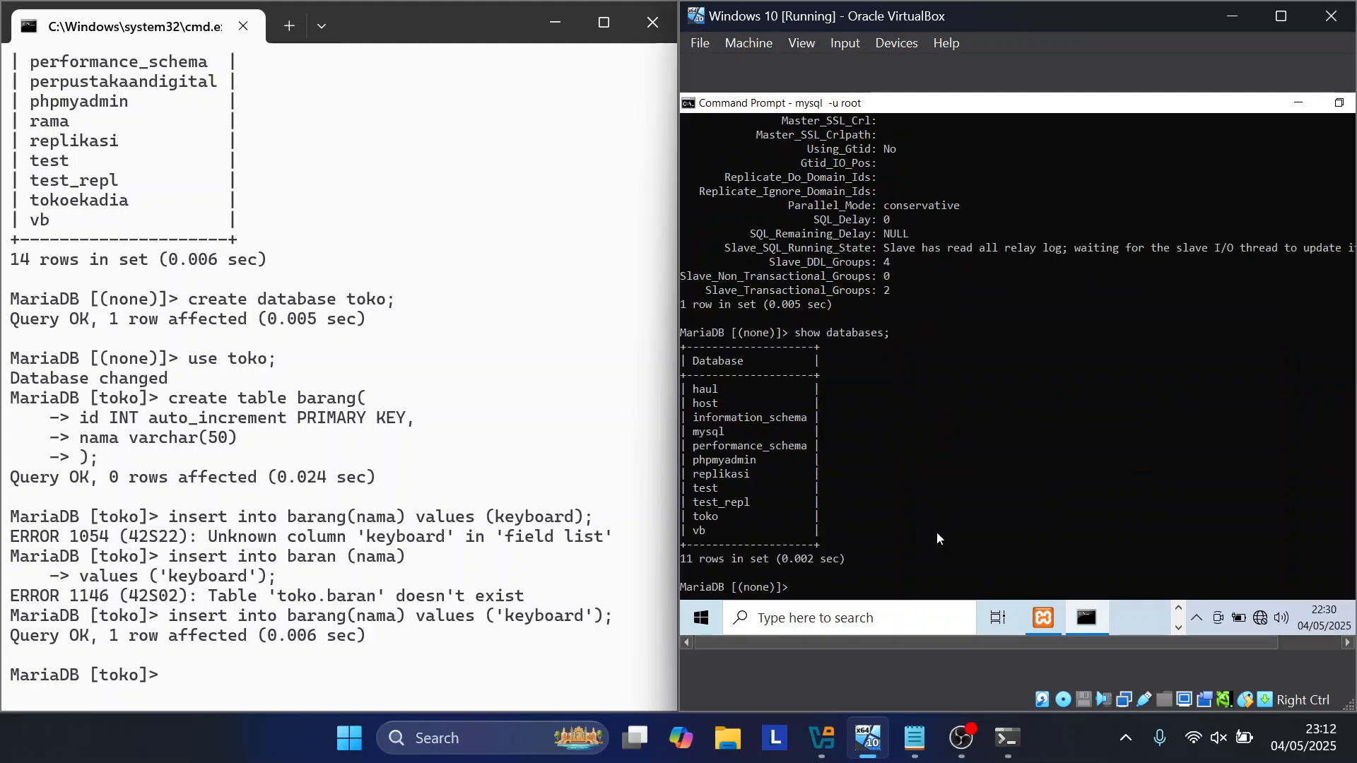
type("use toko;")
key("Return")
type("select")
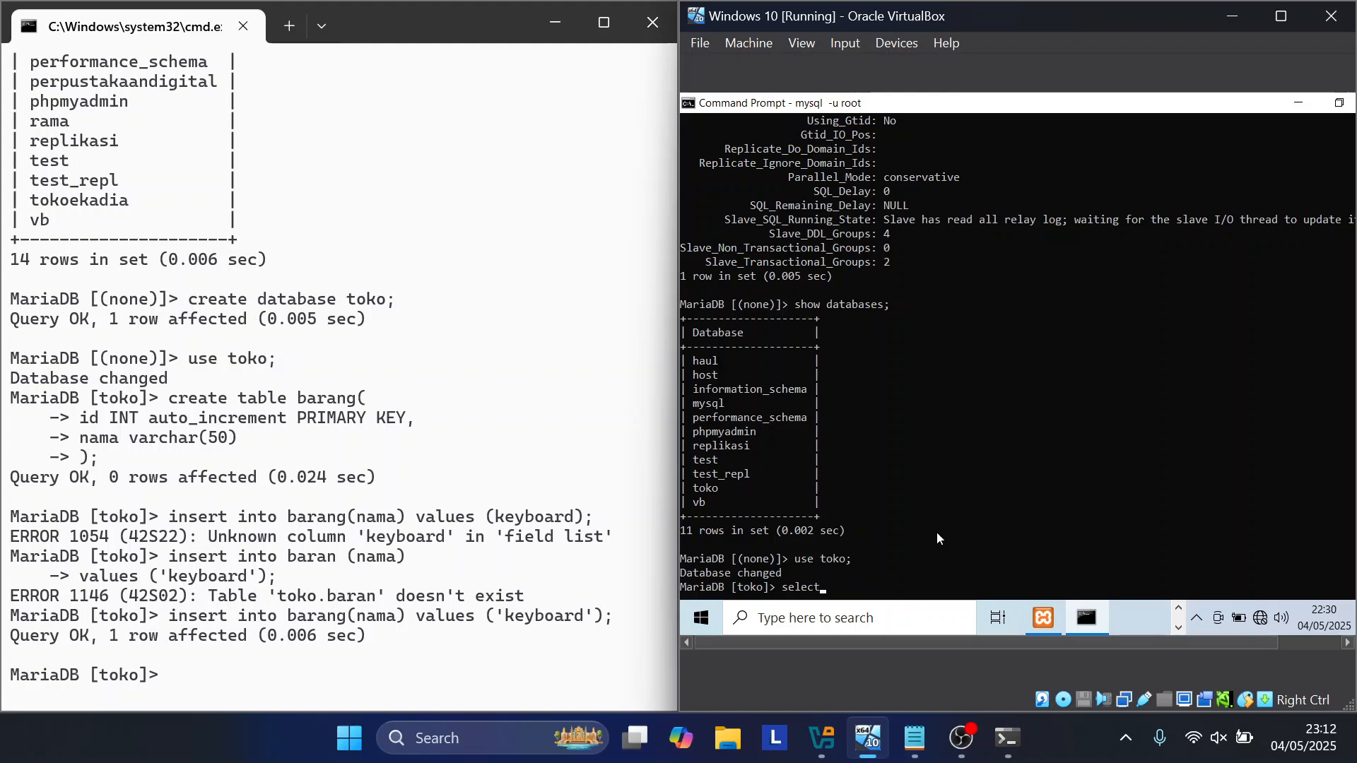
type(" * from")
key("BackSpace")
key("BackSpace")
key("BackSpace")
key("BackSpace")
key("BackSpace")
key("BackSpace")
key("BackSpace")
key("BackSpace")
key("BackSpace")
key("BackSpace")
key("BackSpace")
key("BackSpace")
key("BackSpace")
key("BackSpace")
Step: List the tables of toko on the guest and query all rows of the barang table
type("swho")
key("BackSpace")
key("BackSpace")
key("BackSpace")
type("how tabb")
key("BackSpace")
key("BackSpace")
type("le")
key("BackSpace")
key("BackSpace")
type("bles;")
key("Return")
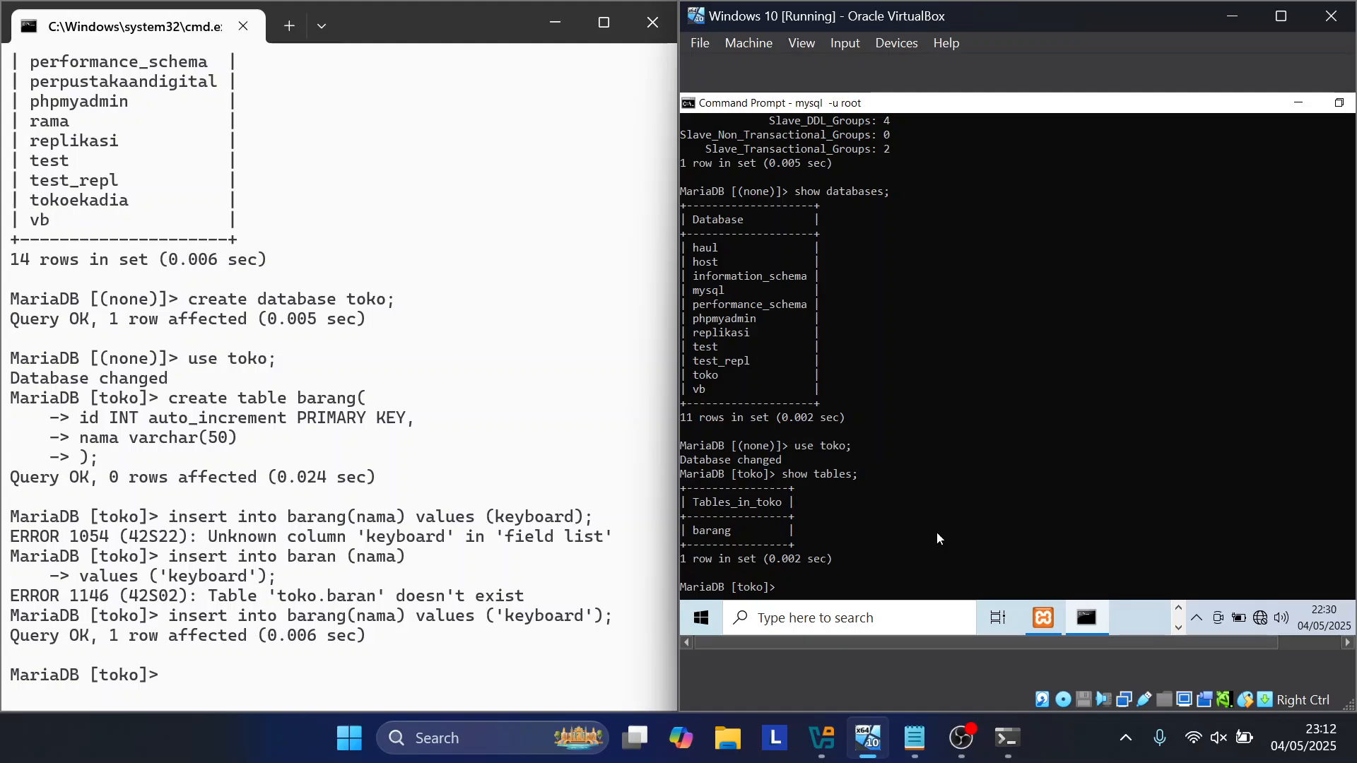
type("select * from barang;")
key("Return")
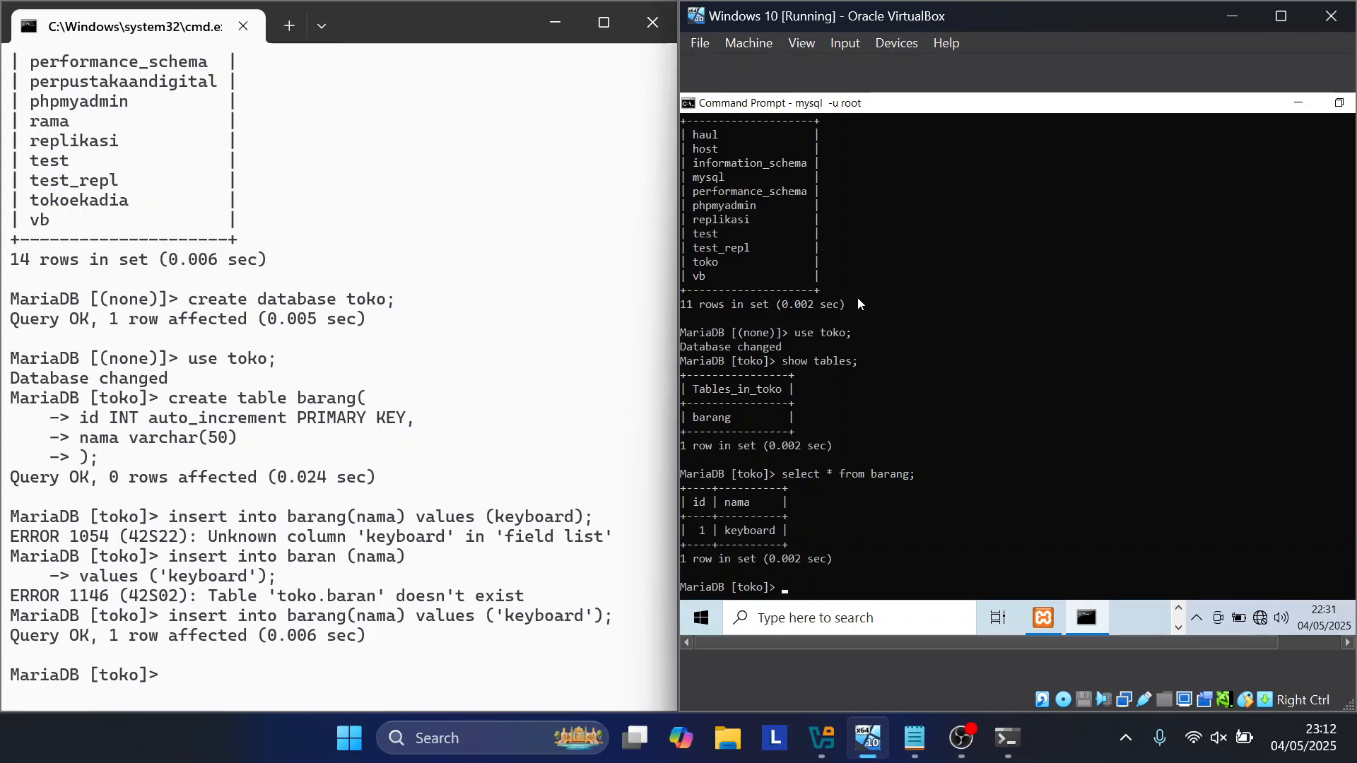
Step: Insert the value 'mouse' into the nama column of barang on the guest
type("inset")
type("into barang (nama) values")
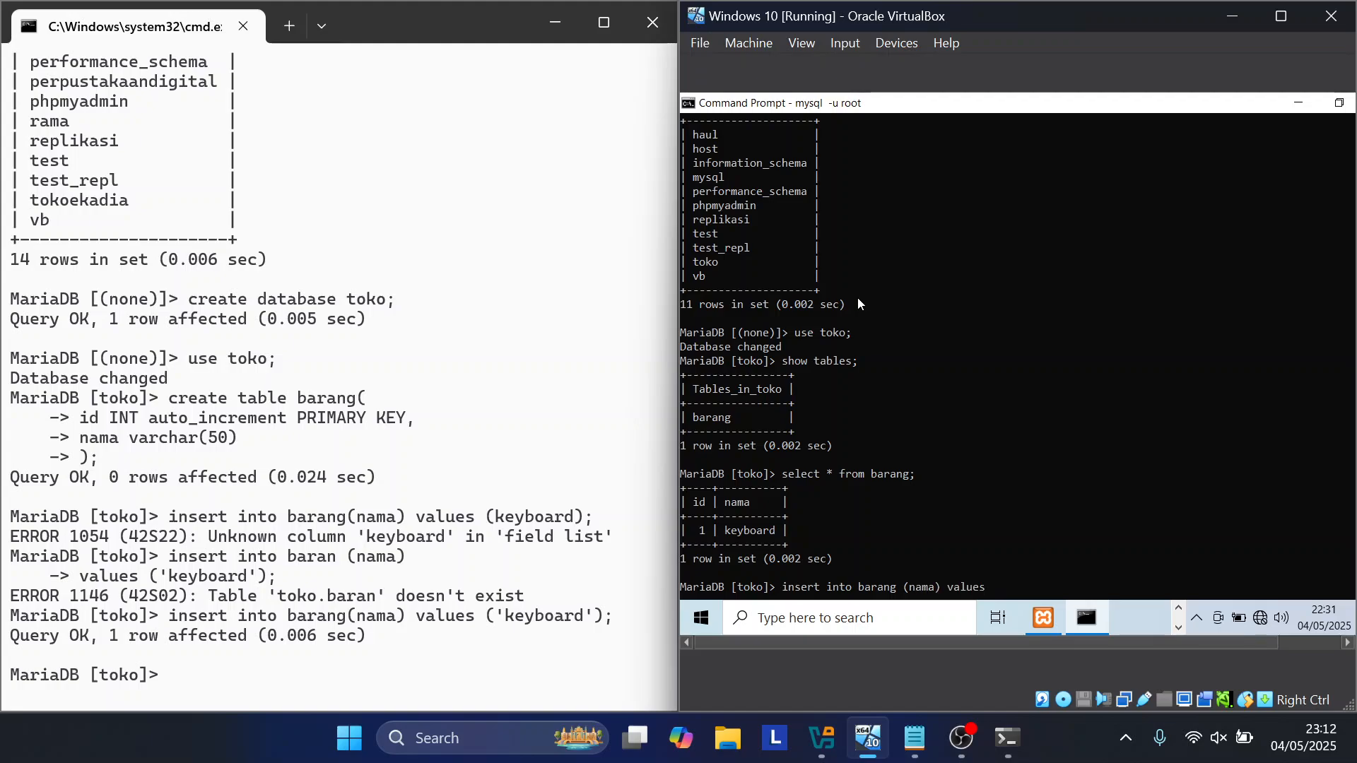
type(" ('mouse');")
key("Return")
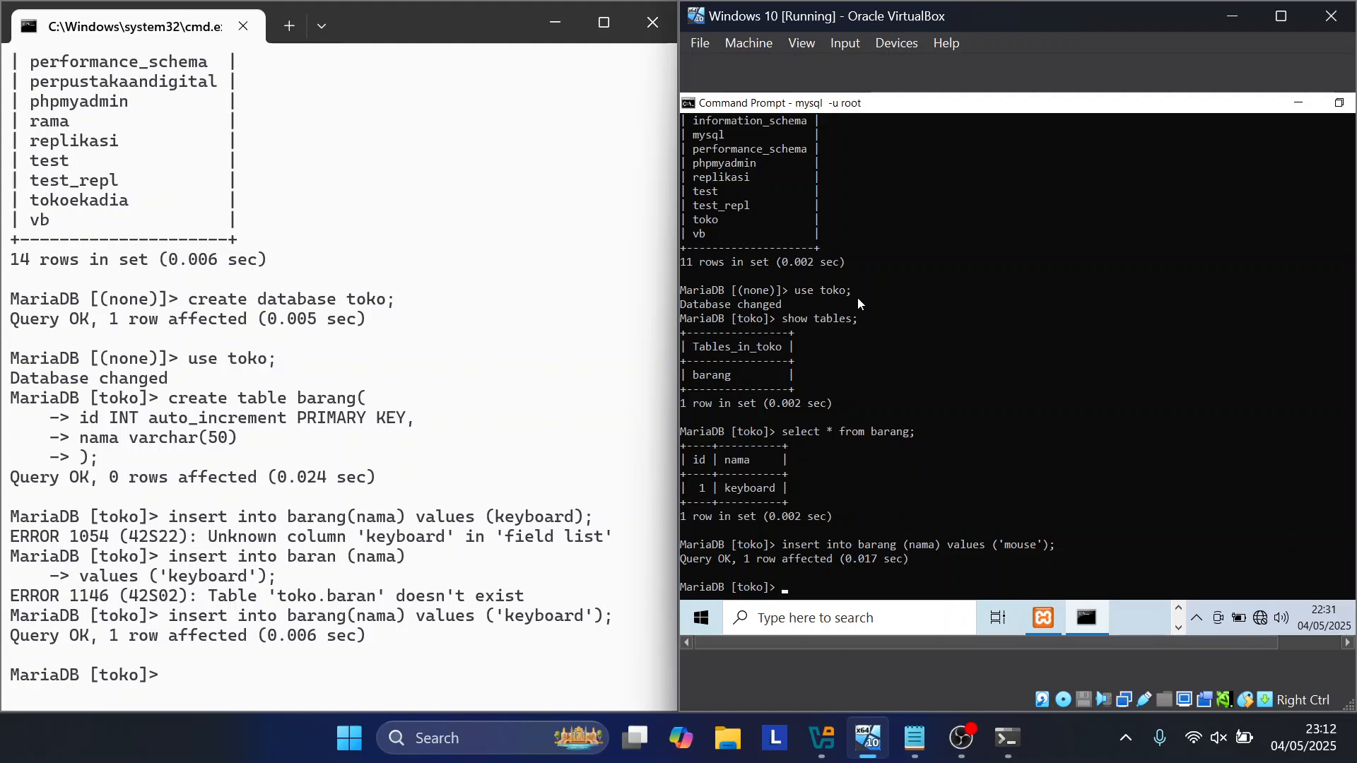
Step: Switch to the host's MySQL session and query all rows of the barang table
left_click(858, 299)
left_click(258, 682)
type("sel")
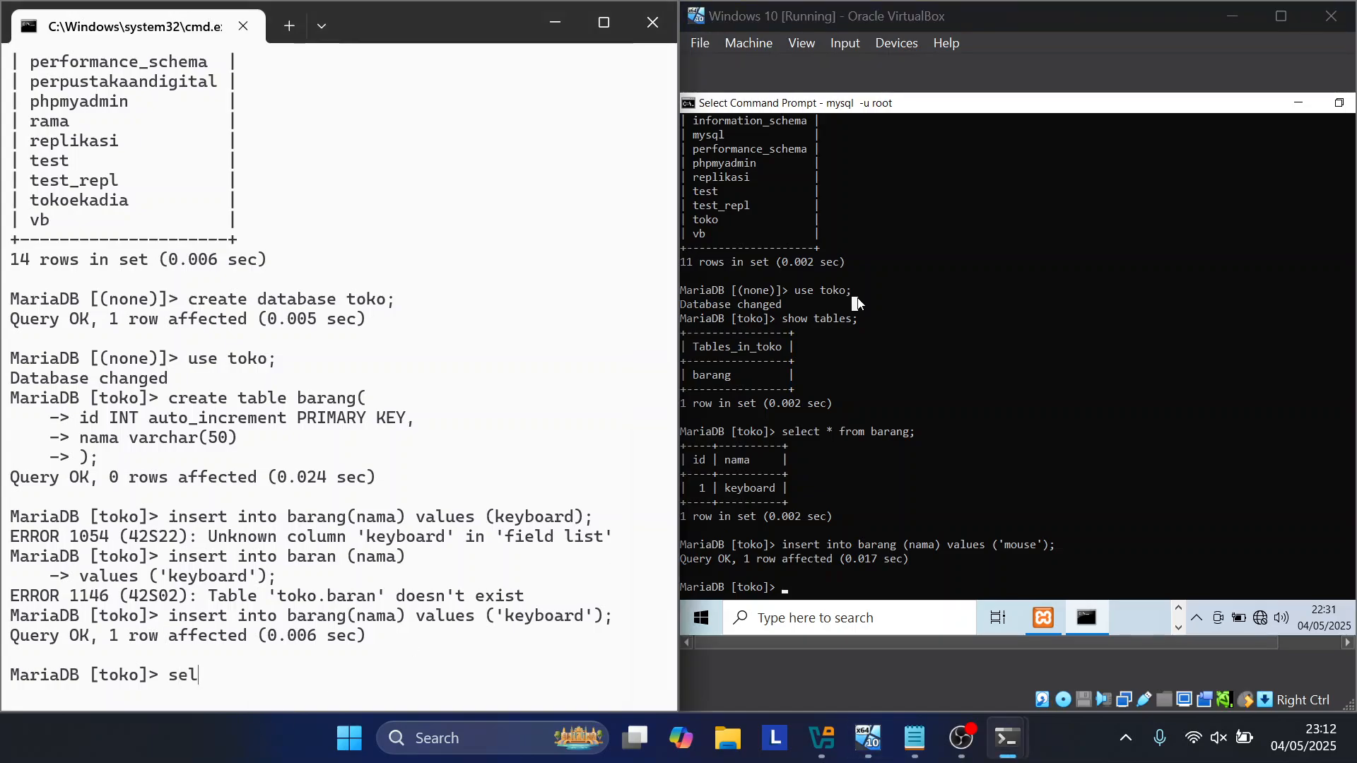
type("ect * from")
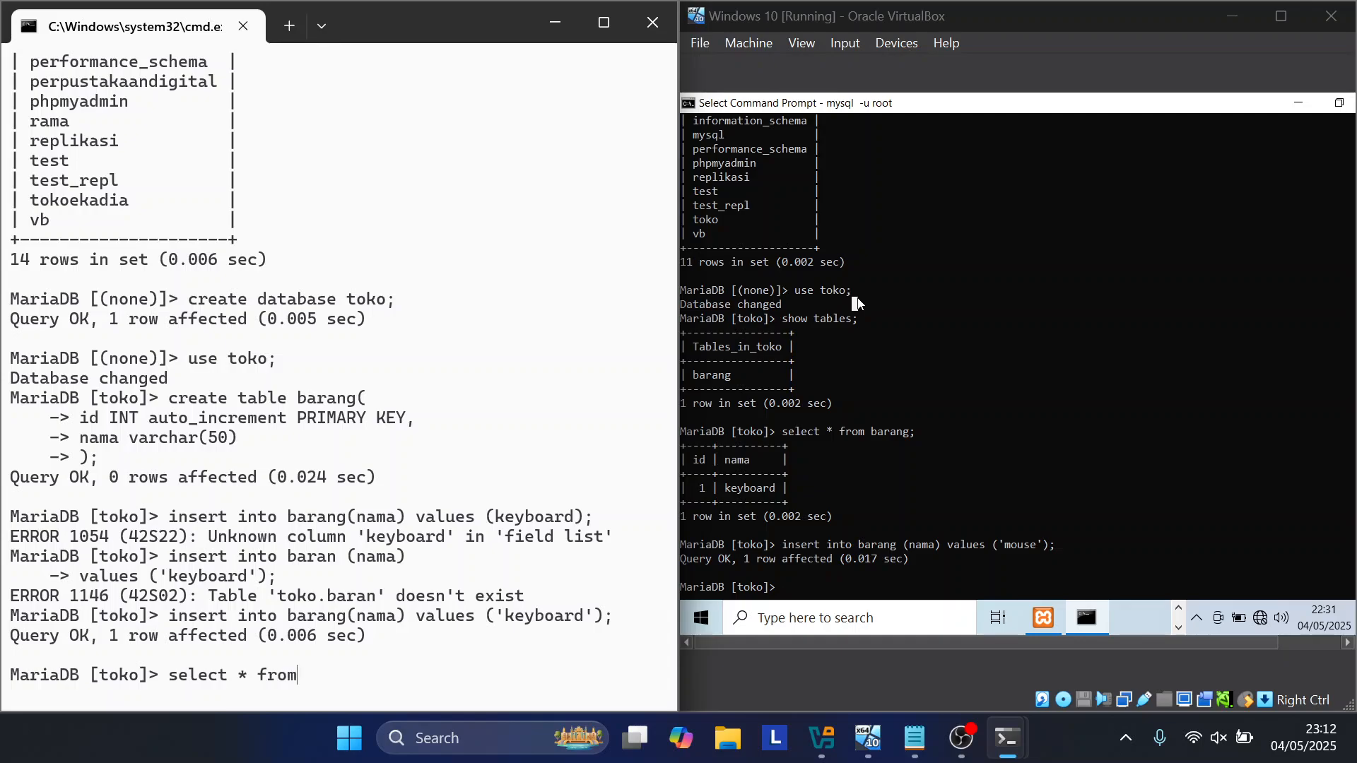
type(" barang;")
key("Return")
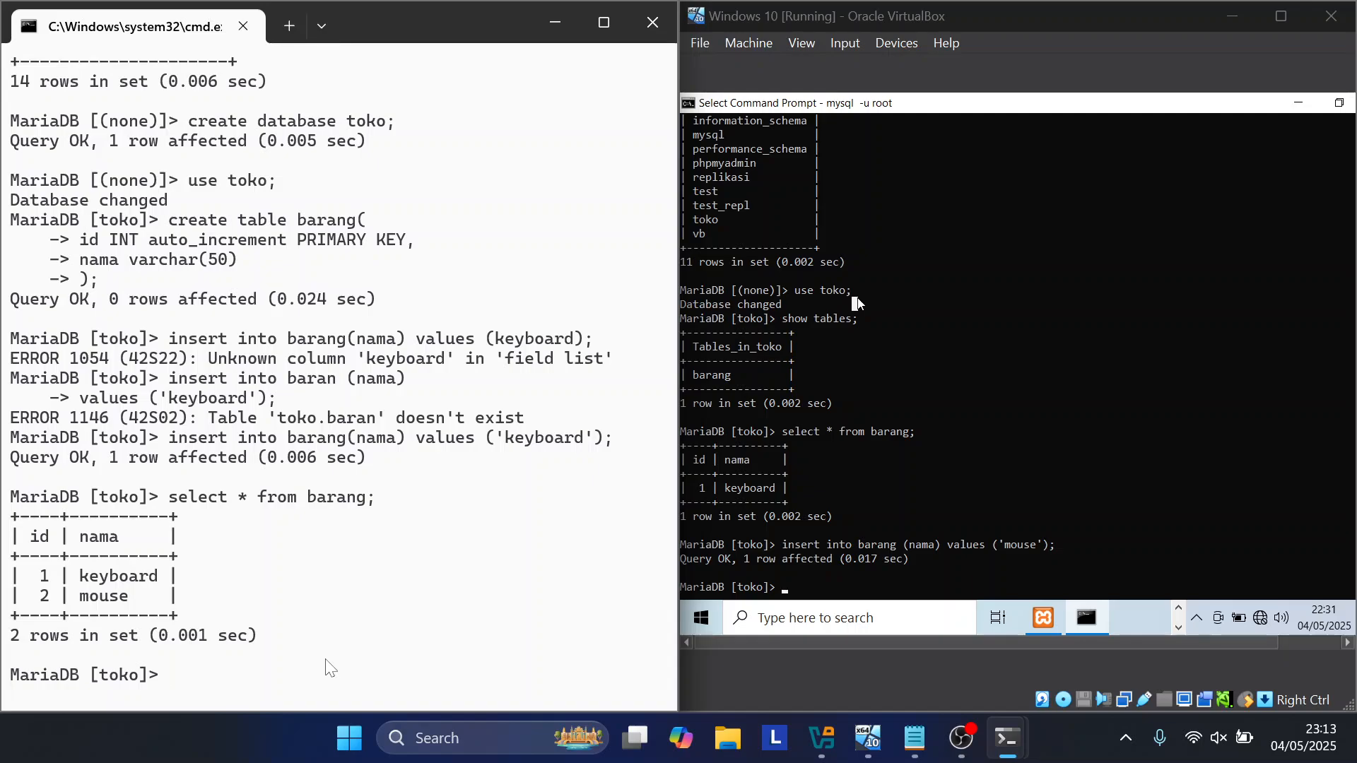
Step: Try to create a database named rama on the host
type("create")
key("BackSpace")
key("BackSpace")
key("BackSpace")
key("BackSpace")
key("BackSpace")
type("rea")
key("BackSpace")
key("BackSpace")
type("e database")
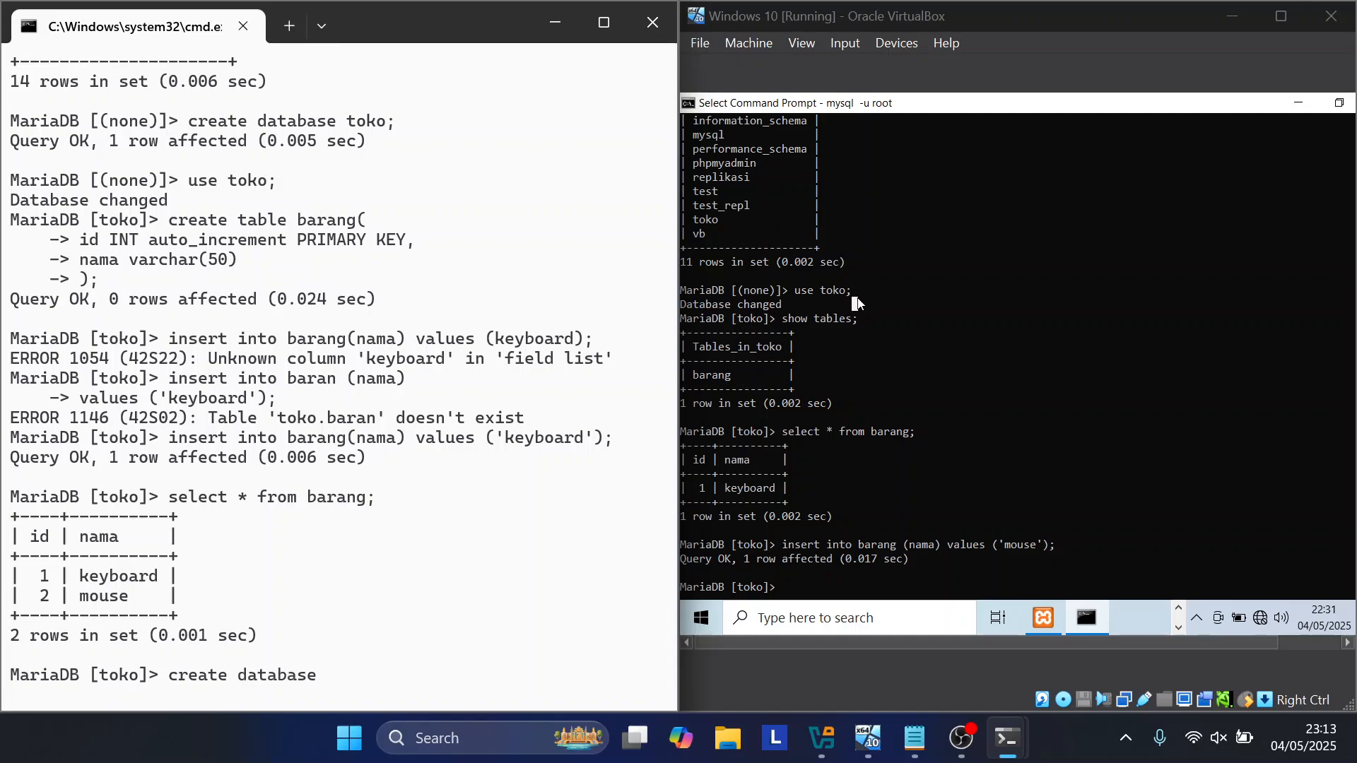
type(" rama;")
key("Return")
Step: Try to run the statement crate database ramafromlaptophost; on the host
type("crate dataa")
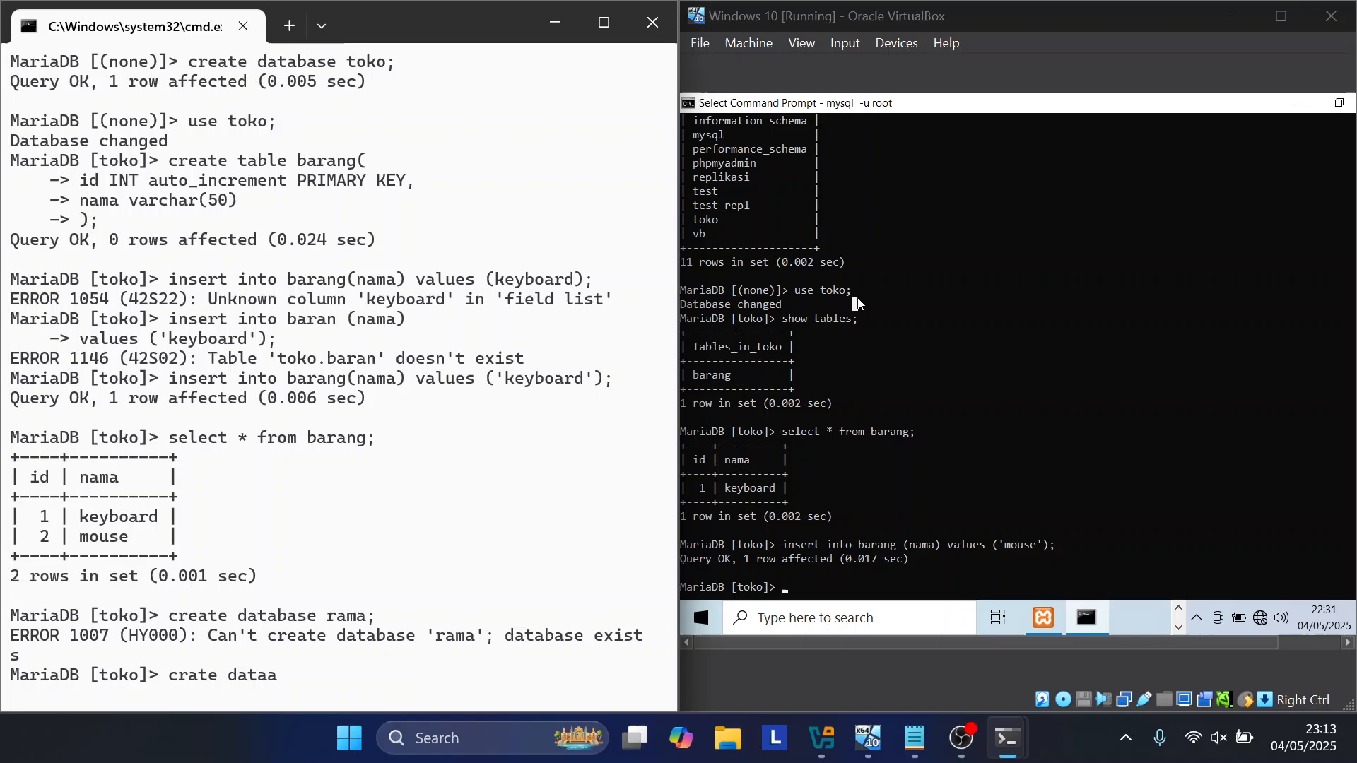
key("BackSpace")
type("base ramafrom")
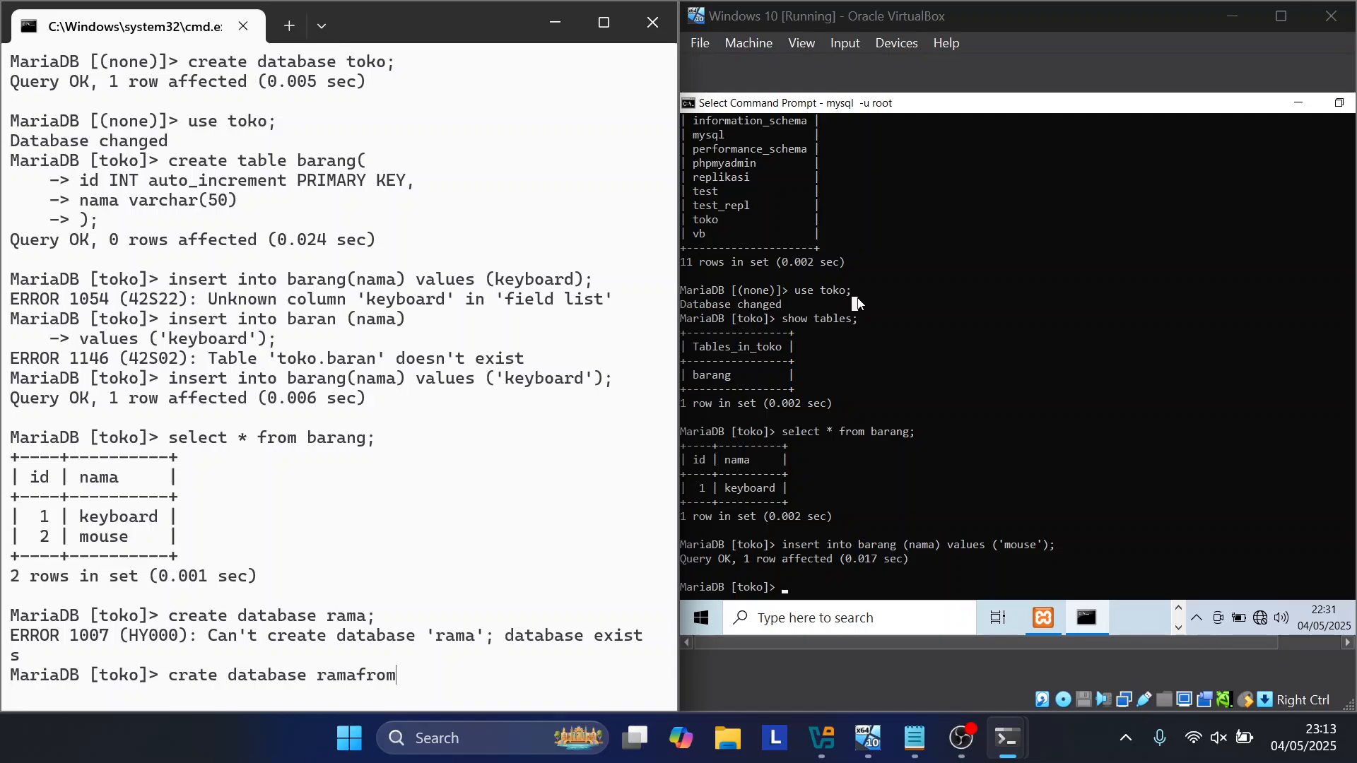
type("laptophost")
key("Return")
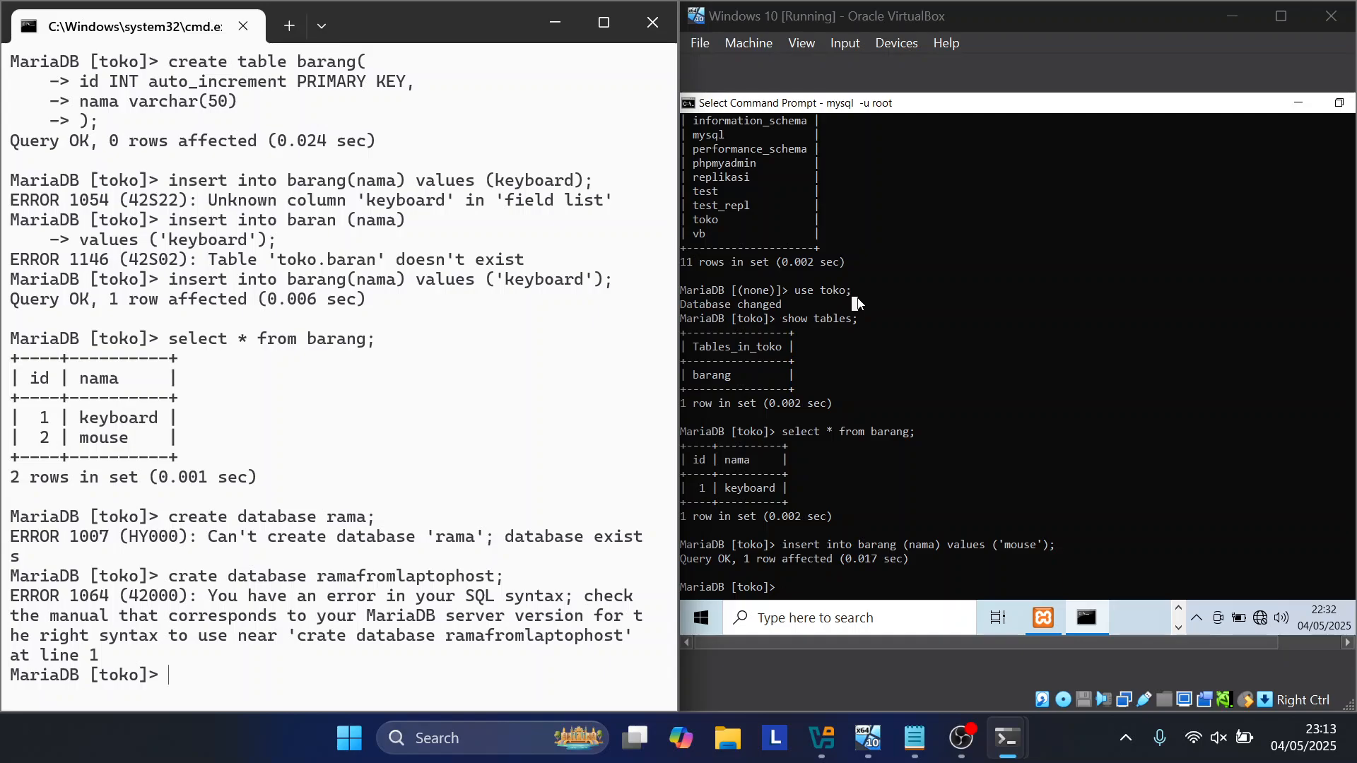
Step: Create a database named ramafromlaptophost on the host by correcting the misspelled previous statement
type("cre")
key("BackSpace")
key("BackSpace")
key("BackSpace")
key("Up")
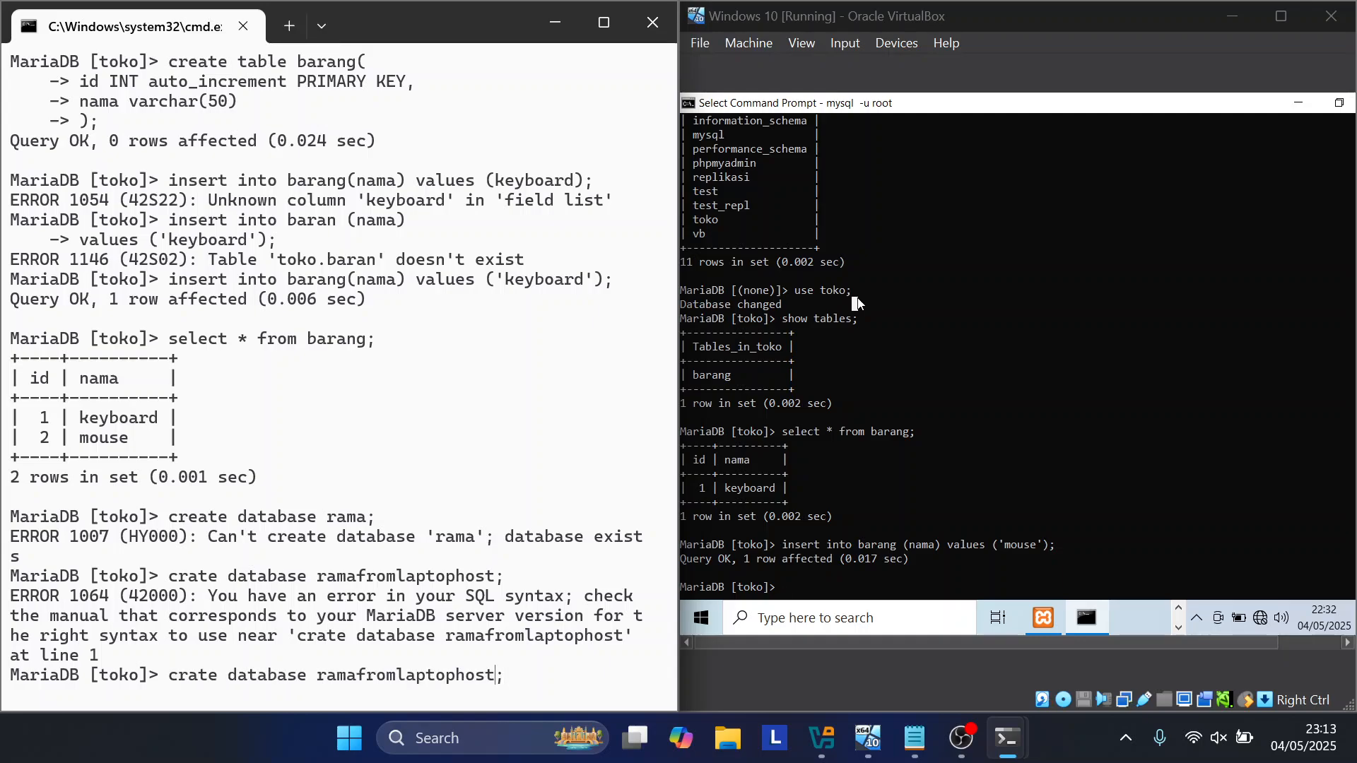
key("Left")
key("Left")
key("Left")
type("e")
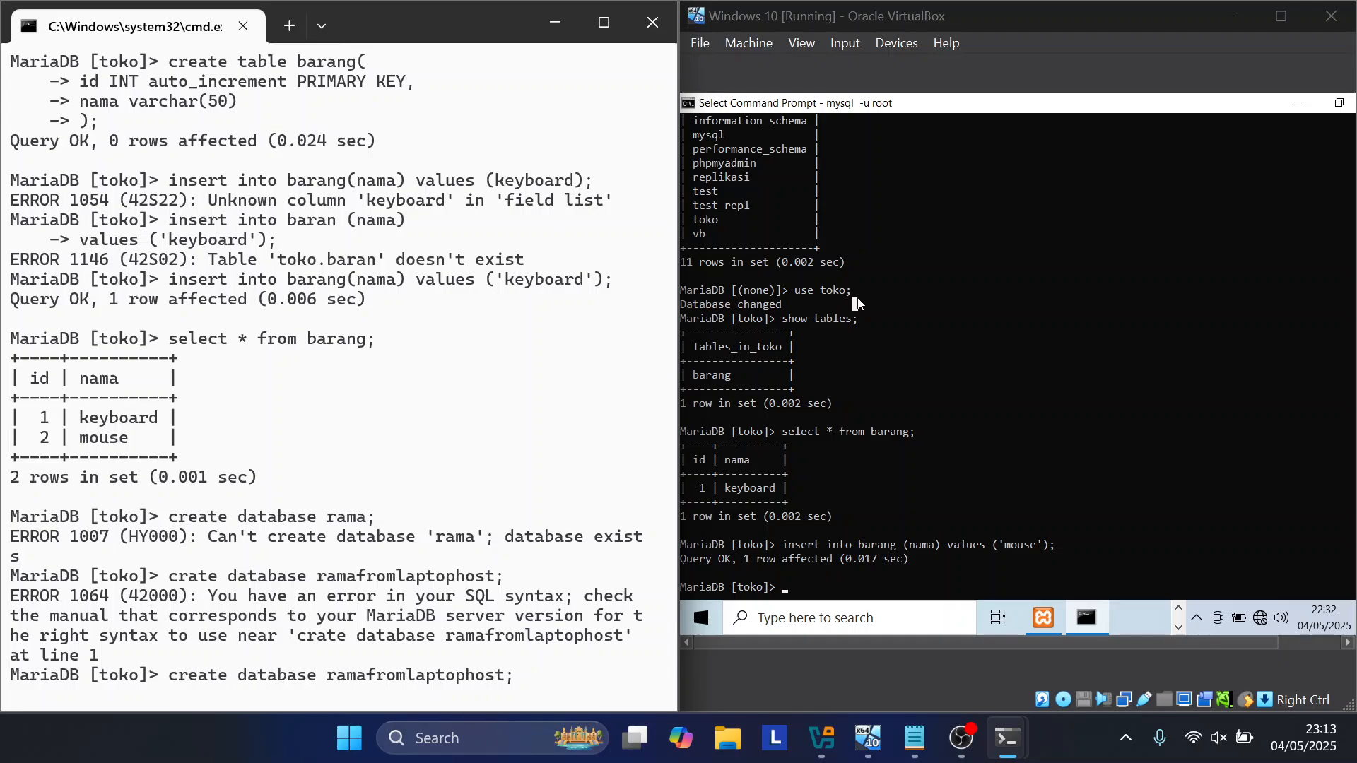
key("Return")
Step: Switch to the guest's MySQL session and try to run the statement show databasesl on it
left_click(683, 372)
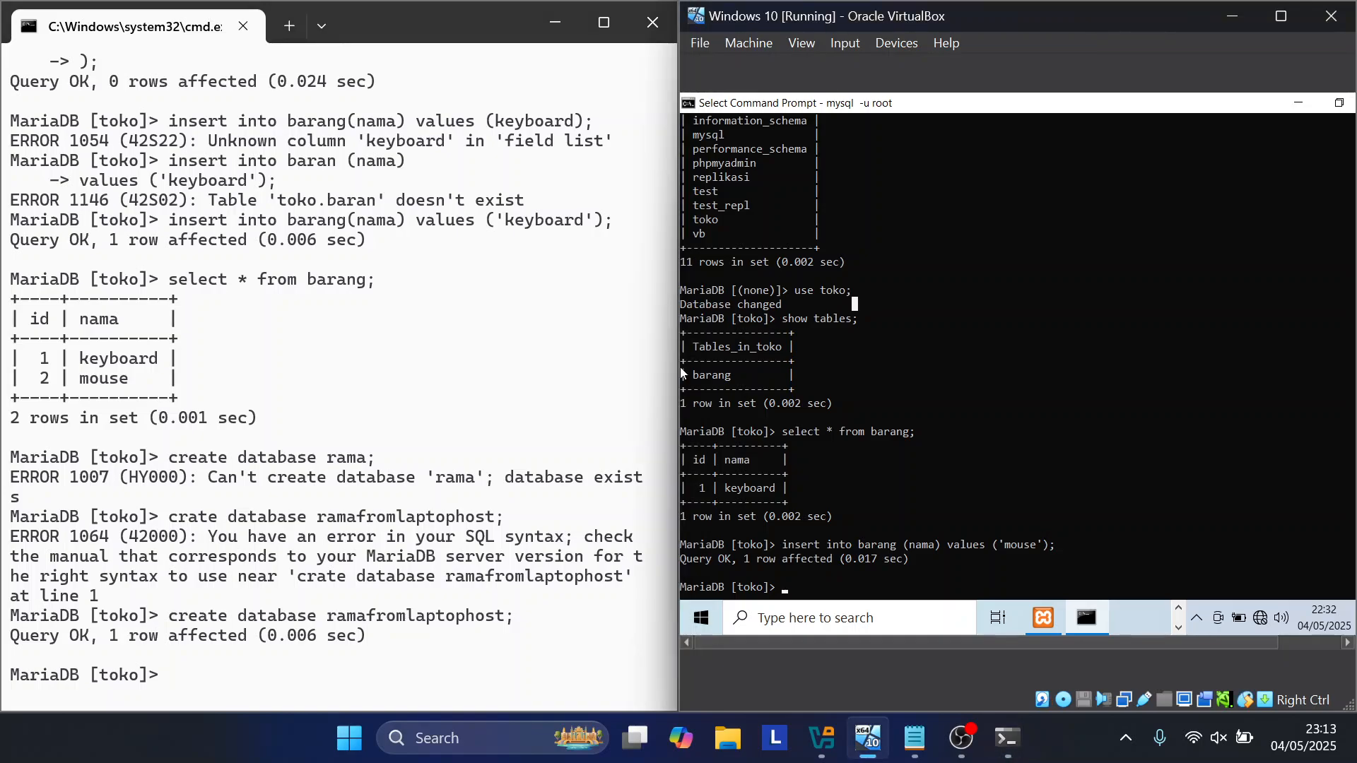
type("show datab")
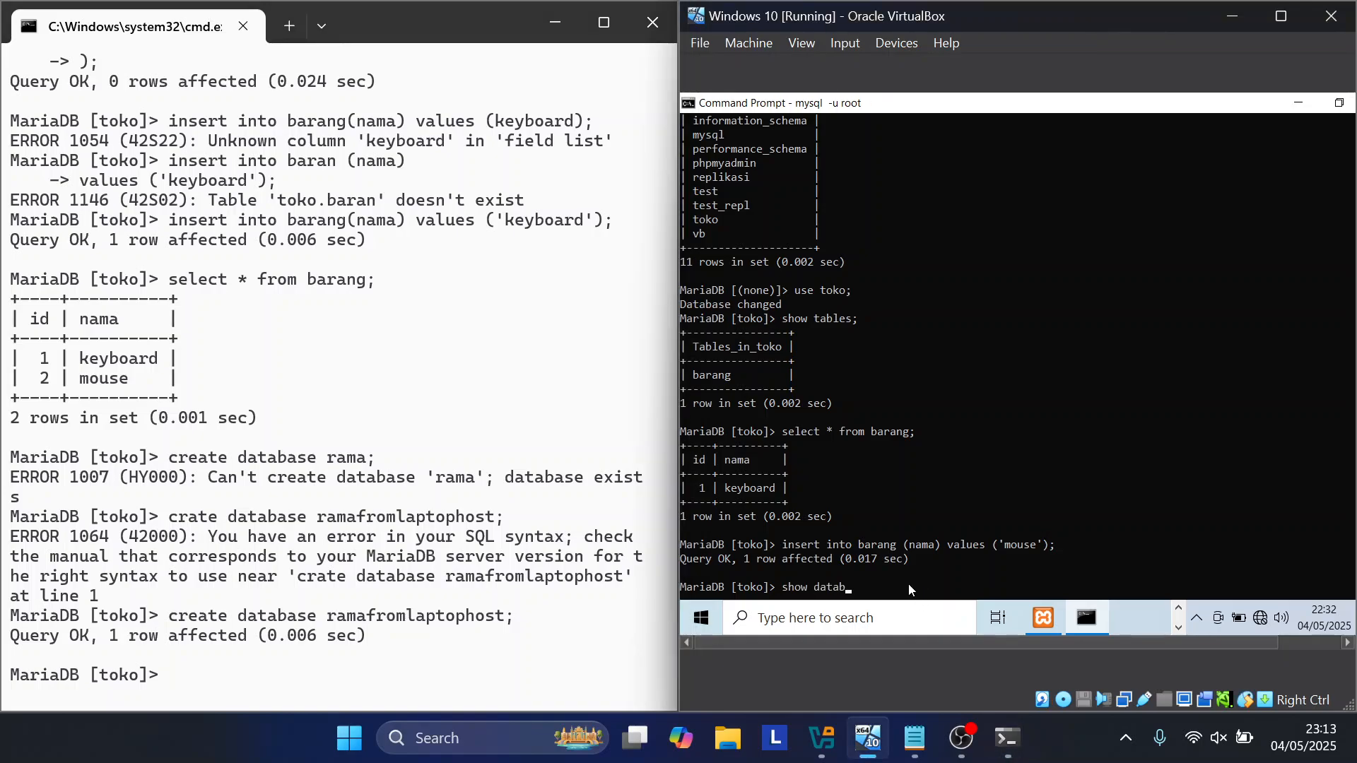
type("asesl")
key("Return")
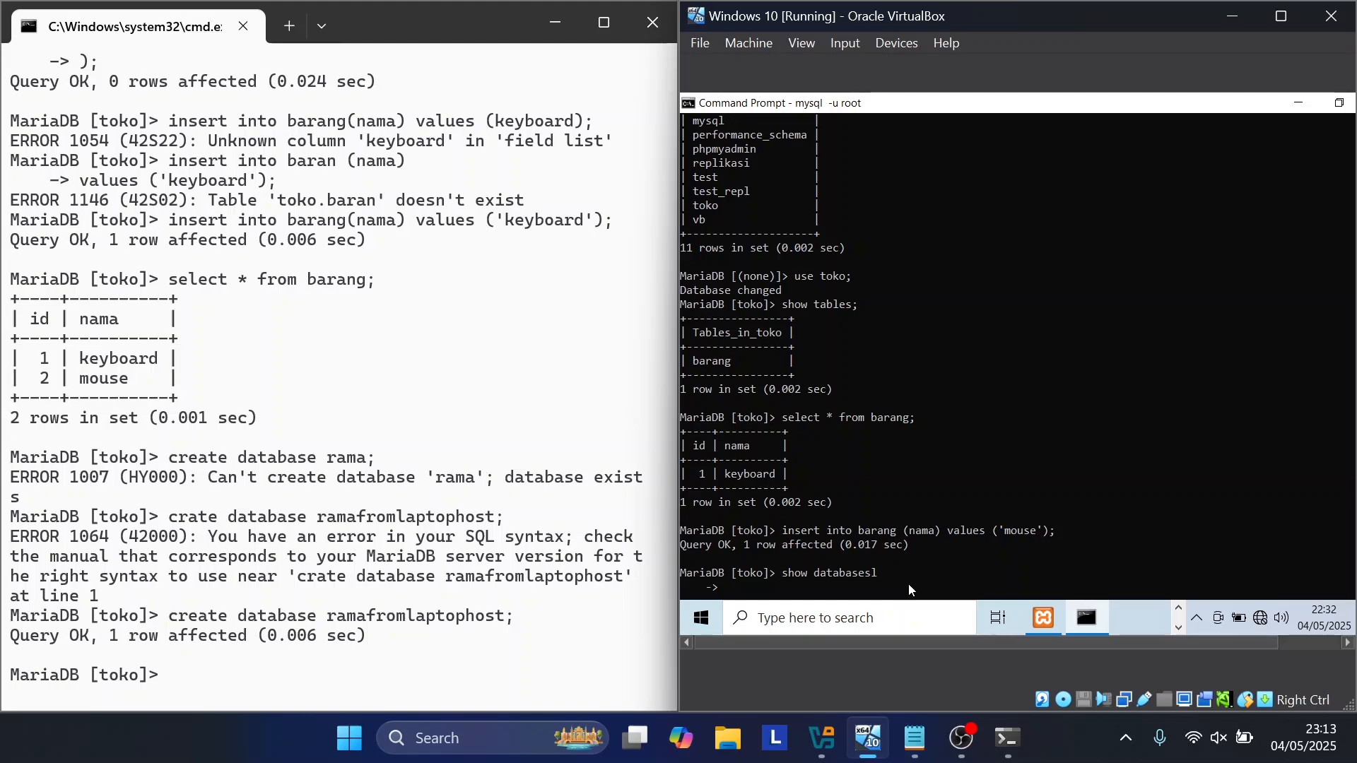
type(";")
key("Return")
type("swh")
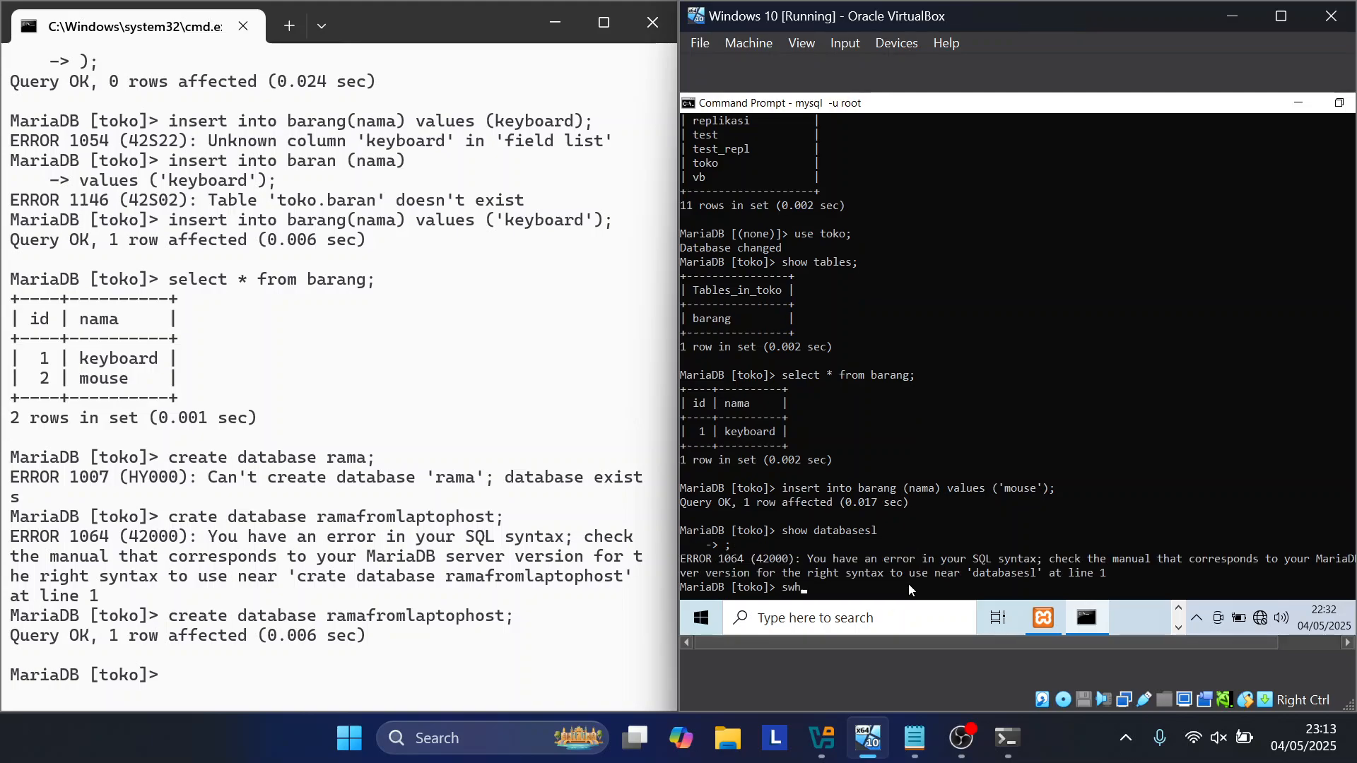
key("BackSpace")
key("BackSpace")
type("how databasesl")
key("Return")
key("Return")
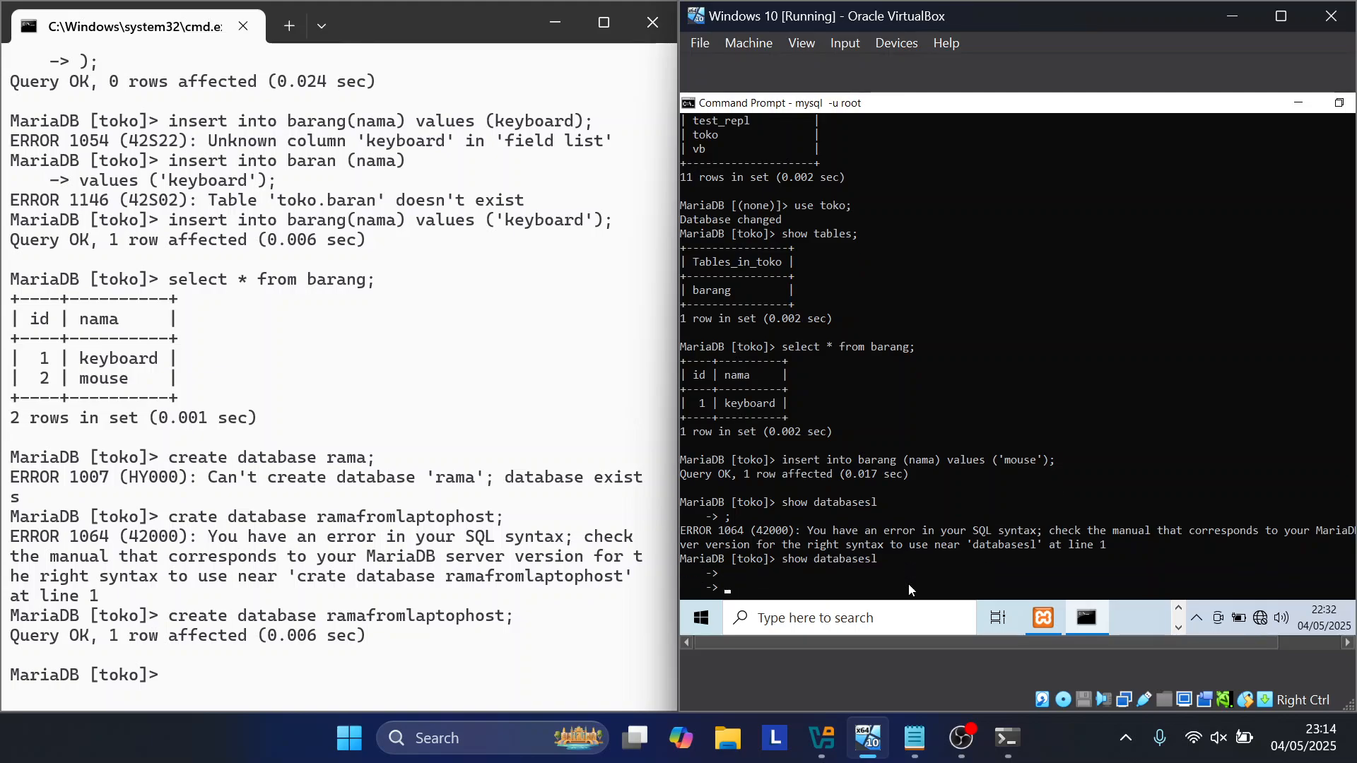
type(";")
key("Return")
Step: List all databases on the guest
type("show databases")
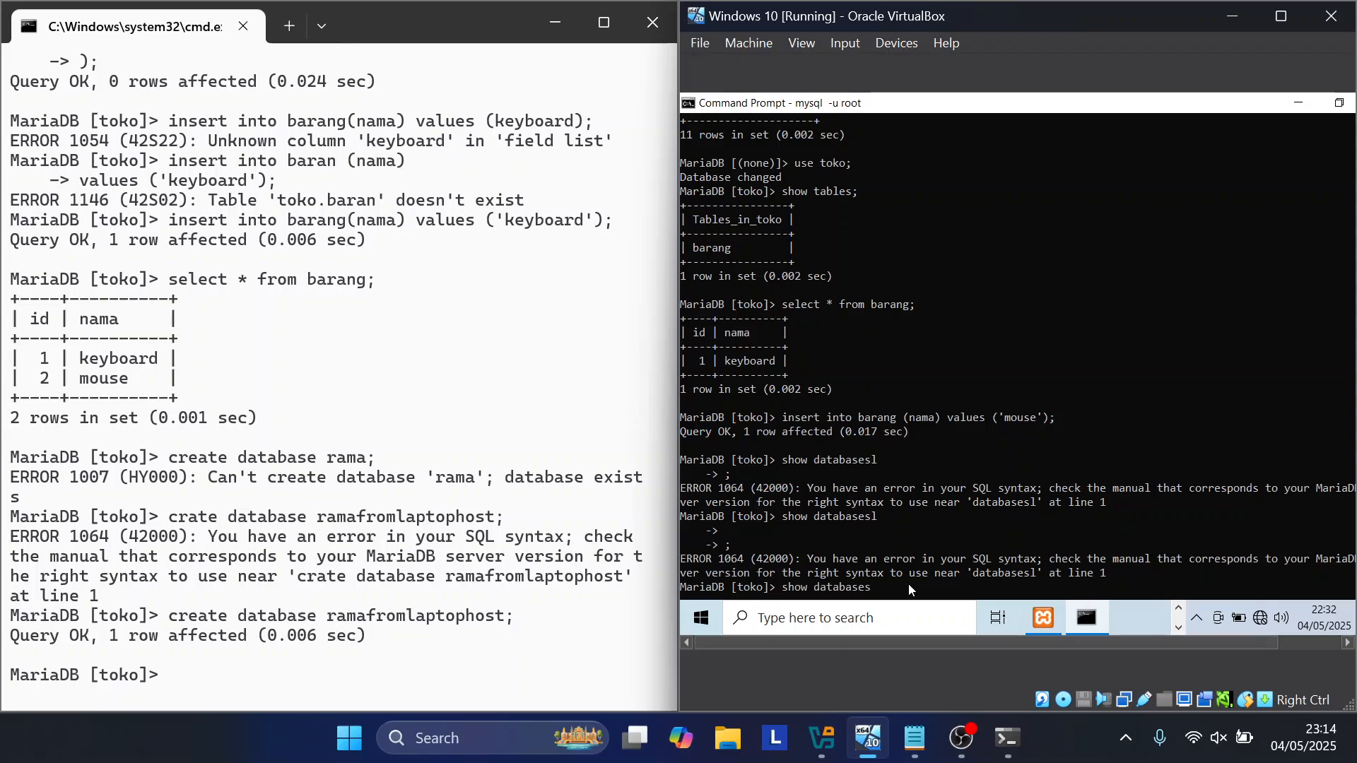
type(";")
key("Return")
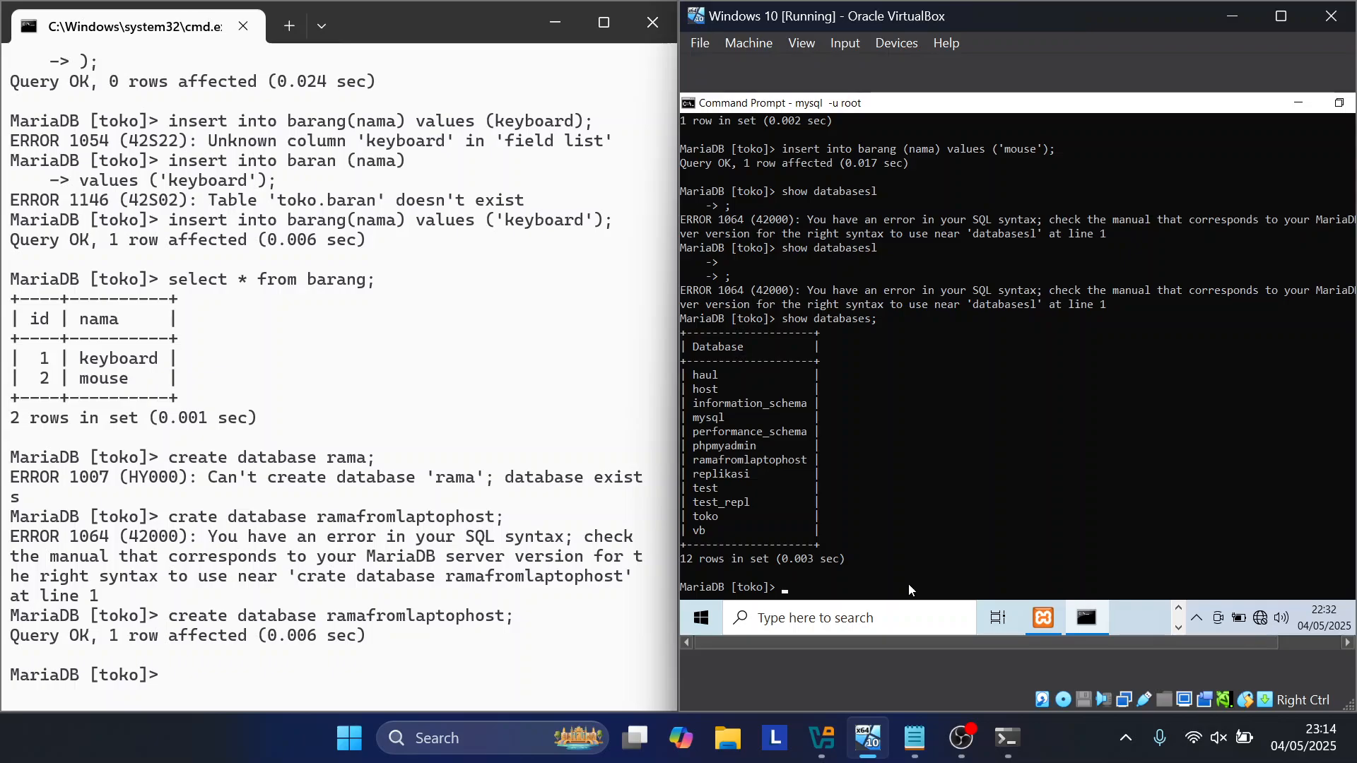
Step: Create a database named ramafromvirtualbox on the guest
type("create database ramafromvirtualbox'")
key("BackSpace")
key("Return")
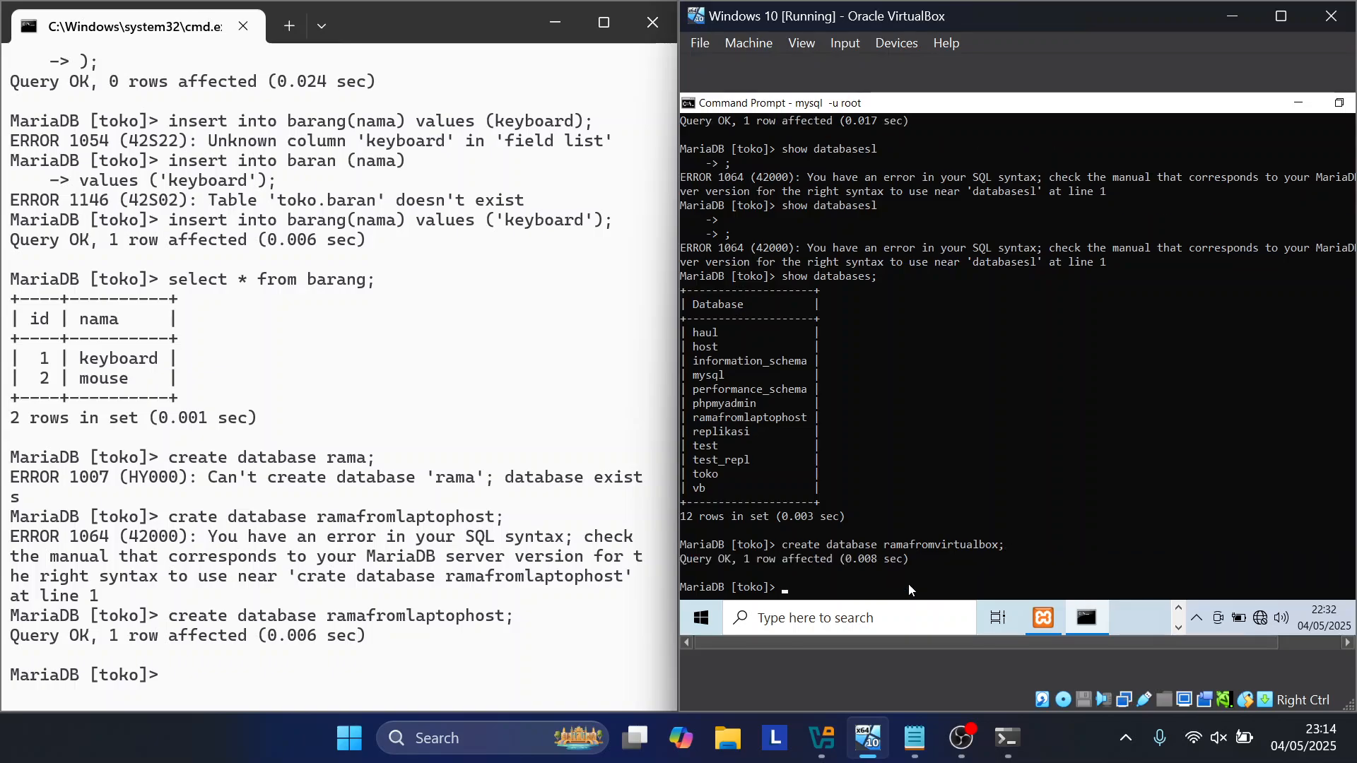
left_click(880, 544)
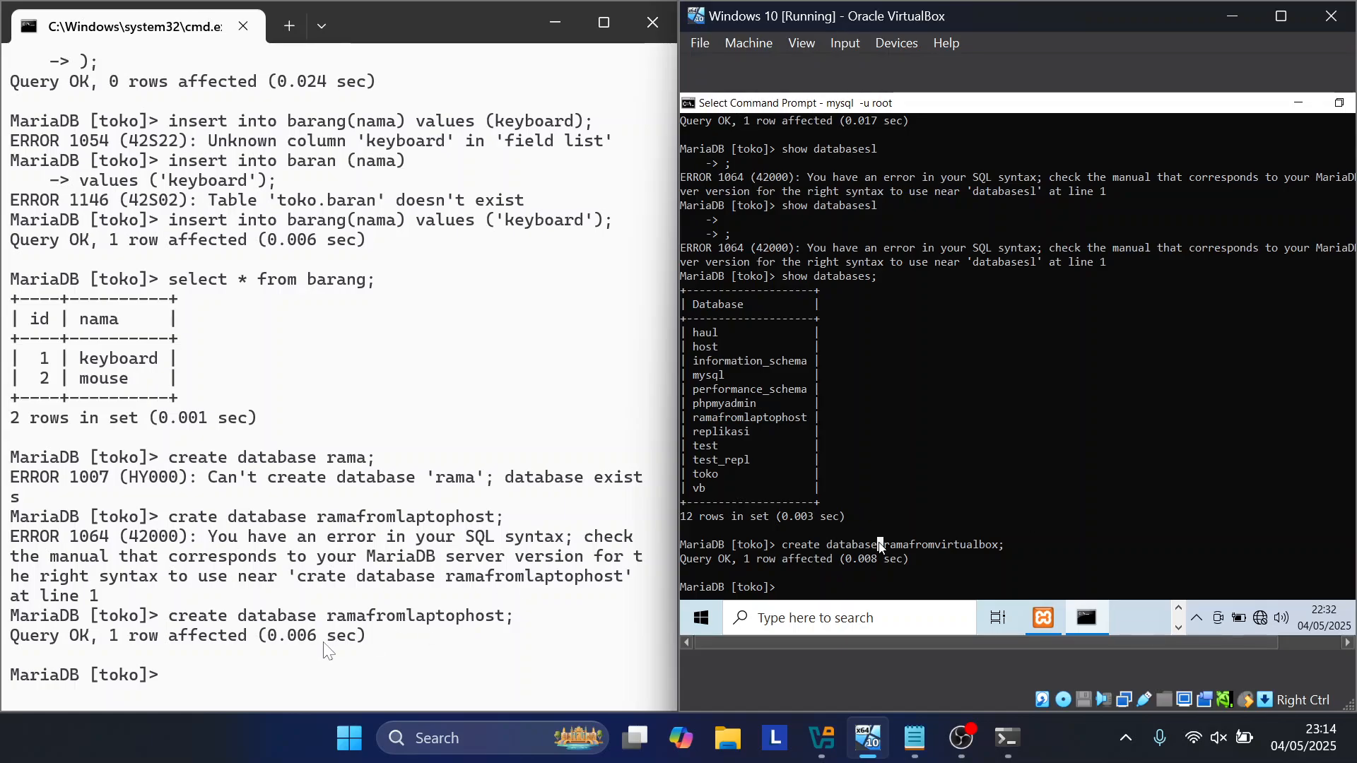
Step: Switch to the host's MySQL session and list all its databases
left_click(256, 676)
type("shwo")
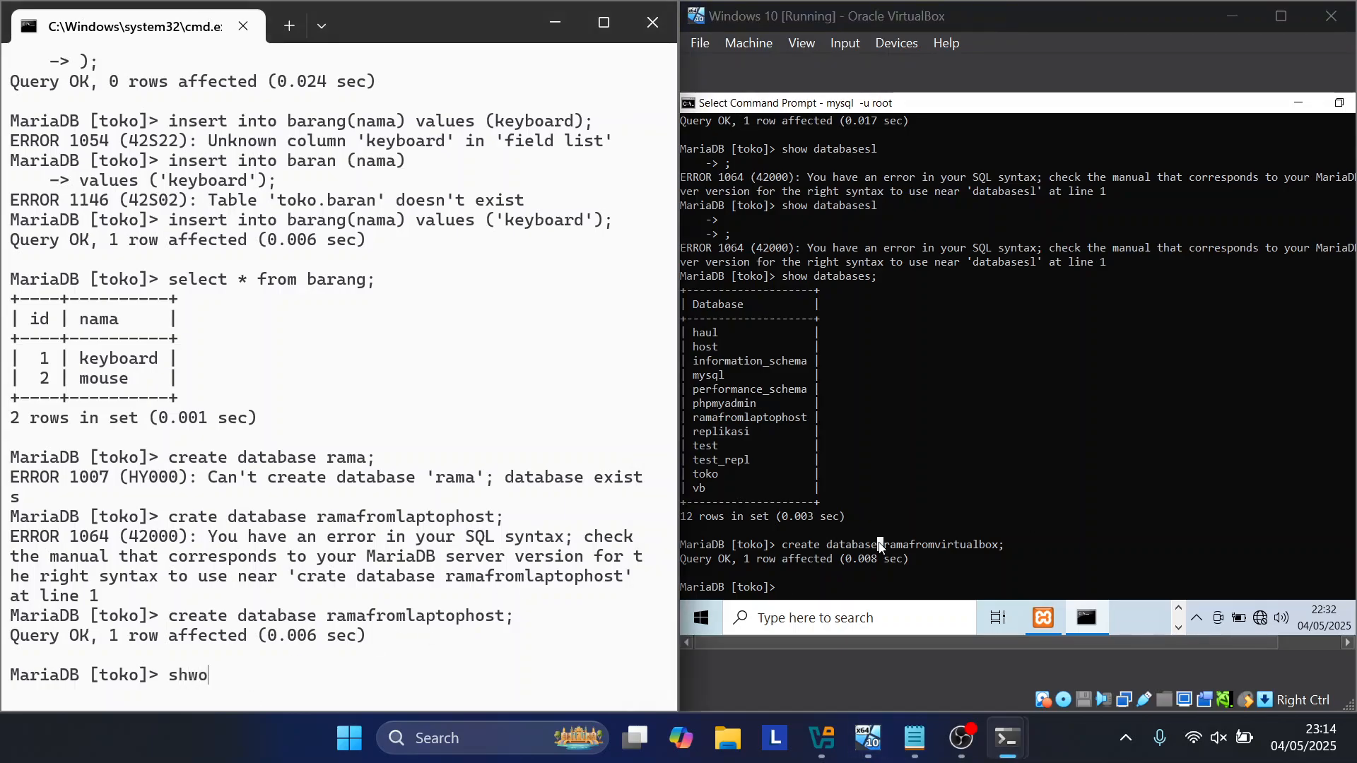
key("BackSpace")
key("BackSpace")
type("ow databa")
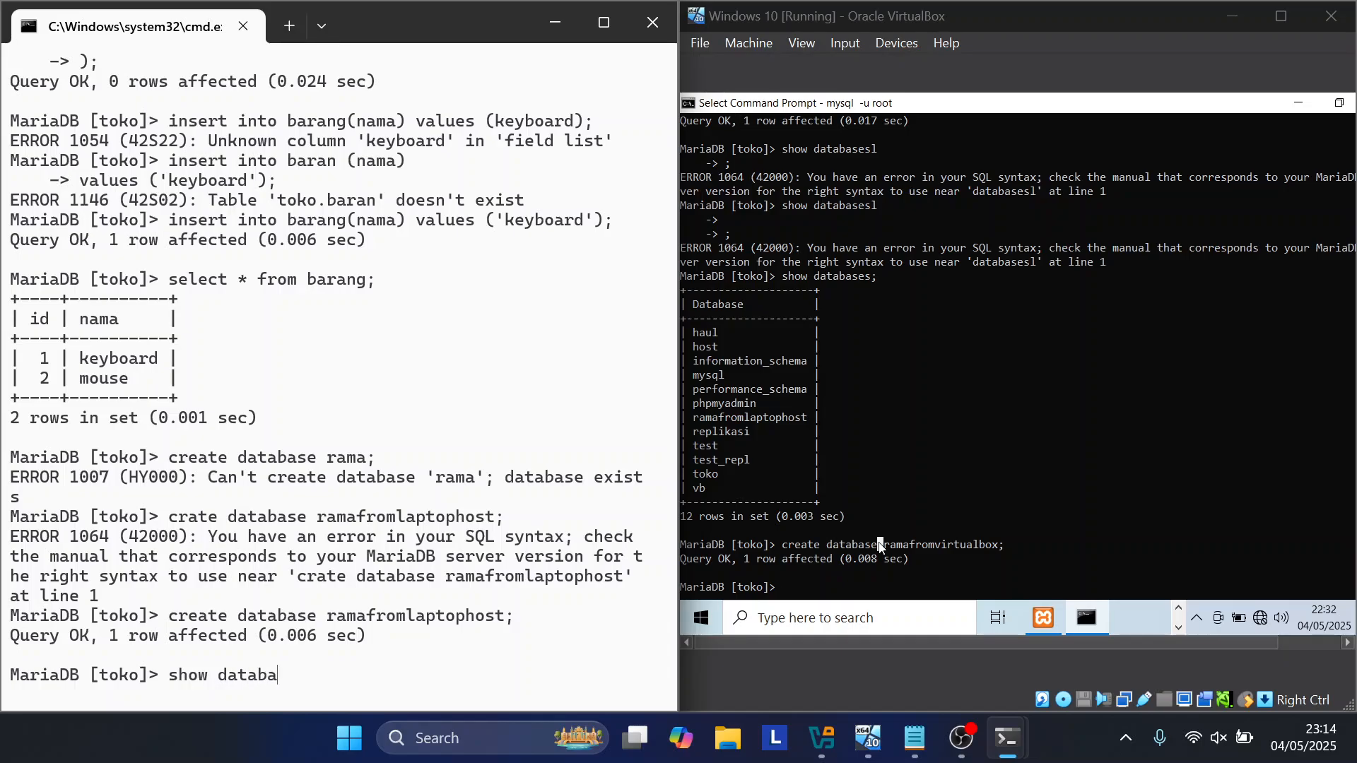
type("ses;")
key("Return")
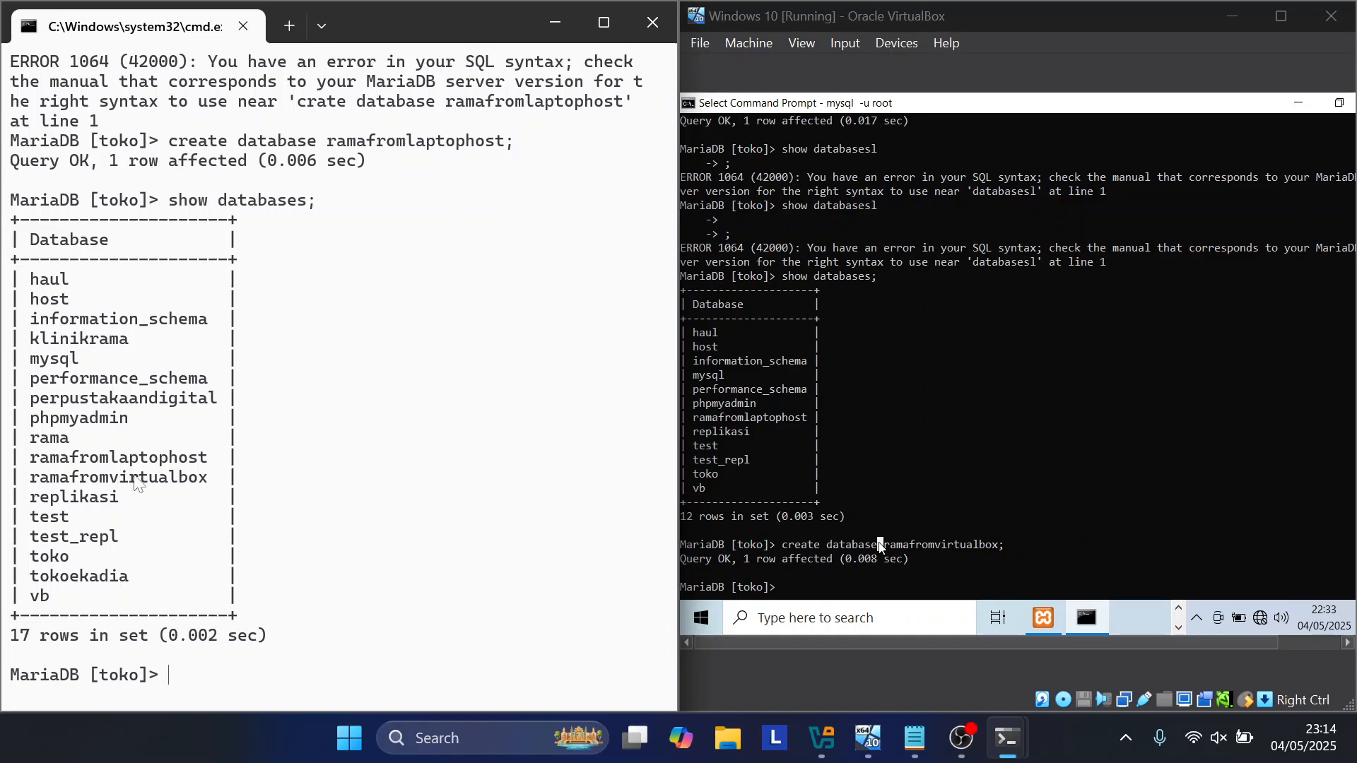
Step: Review the earlier statements, barang queries and database lists in the guest's MySQL session
left_click(942, 364)
scroll(879, 544, "up", 8)
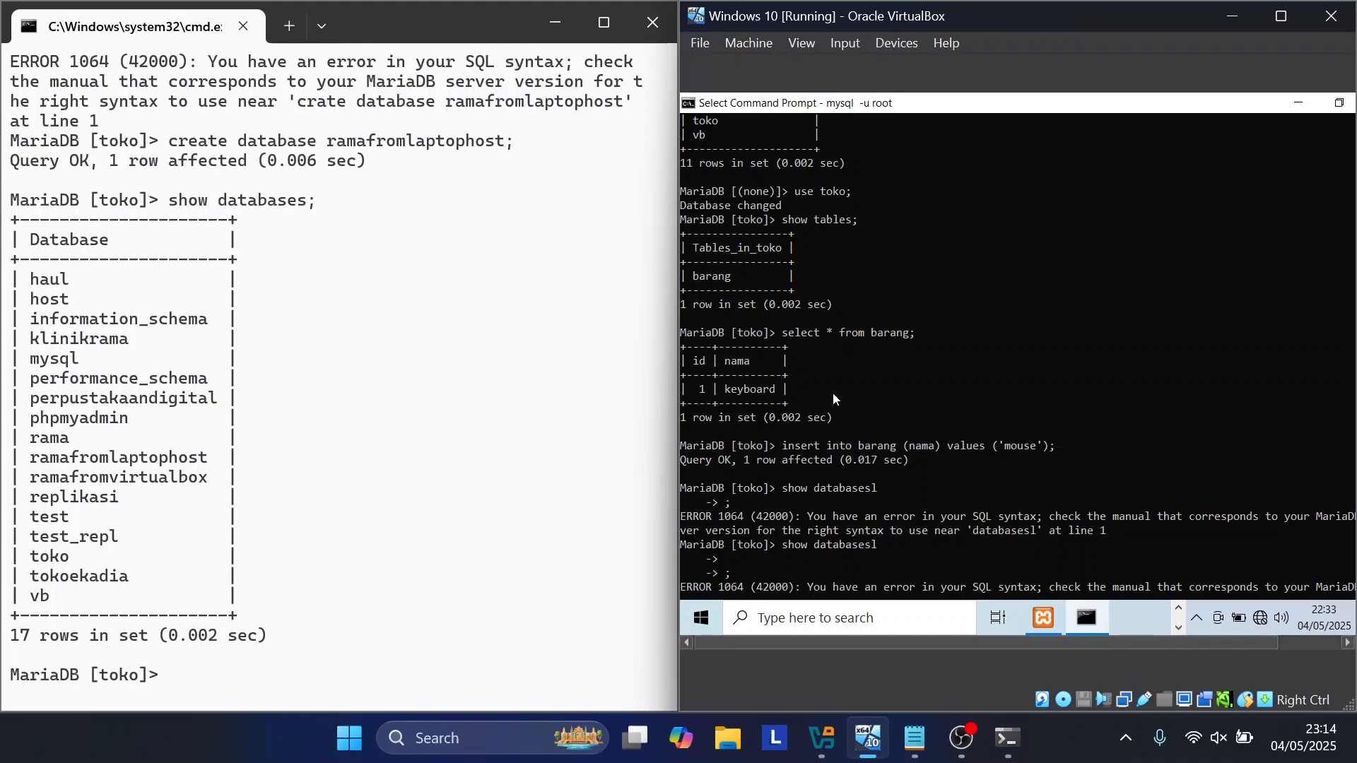
scroll(833, 392, "down", 8)
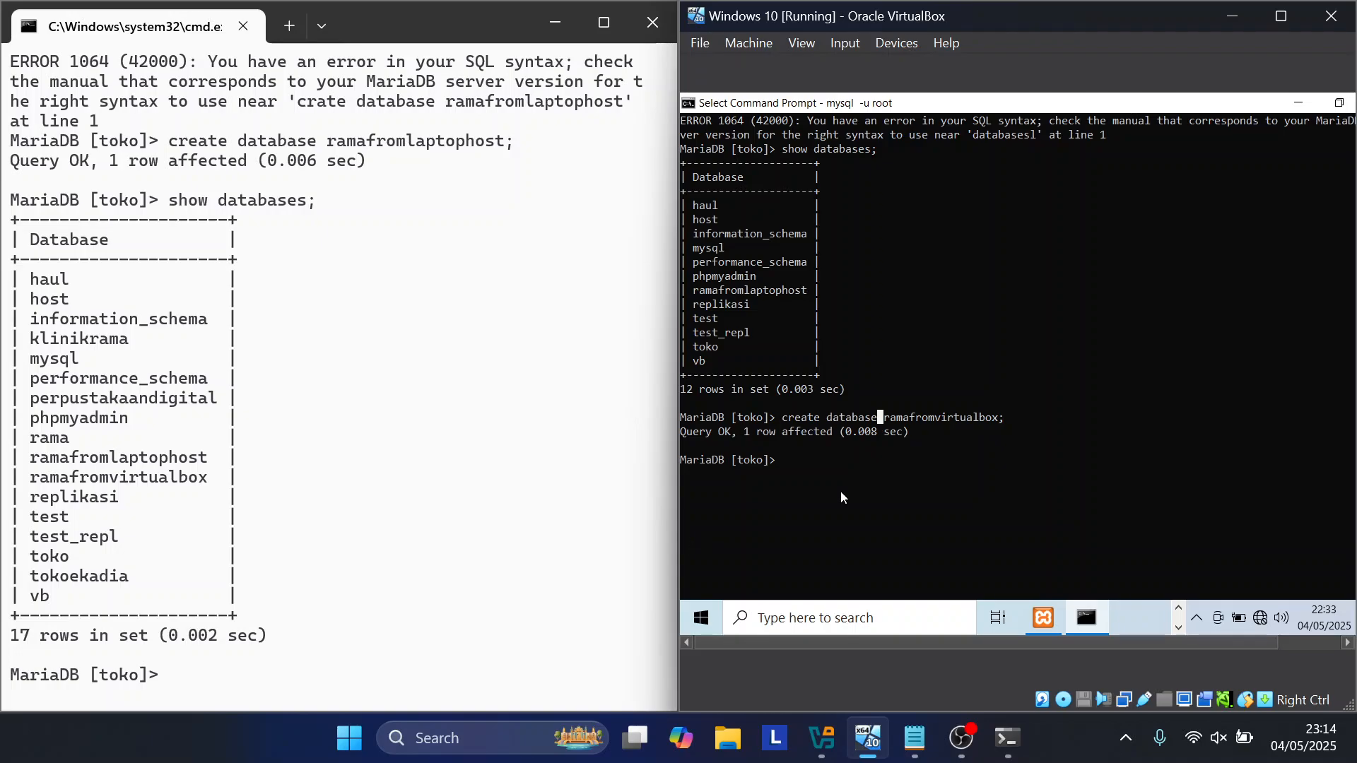
scroll(878, 477, "up", 4)
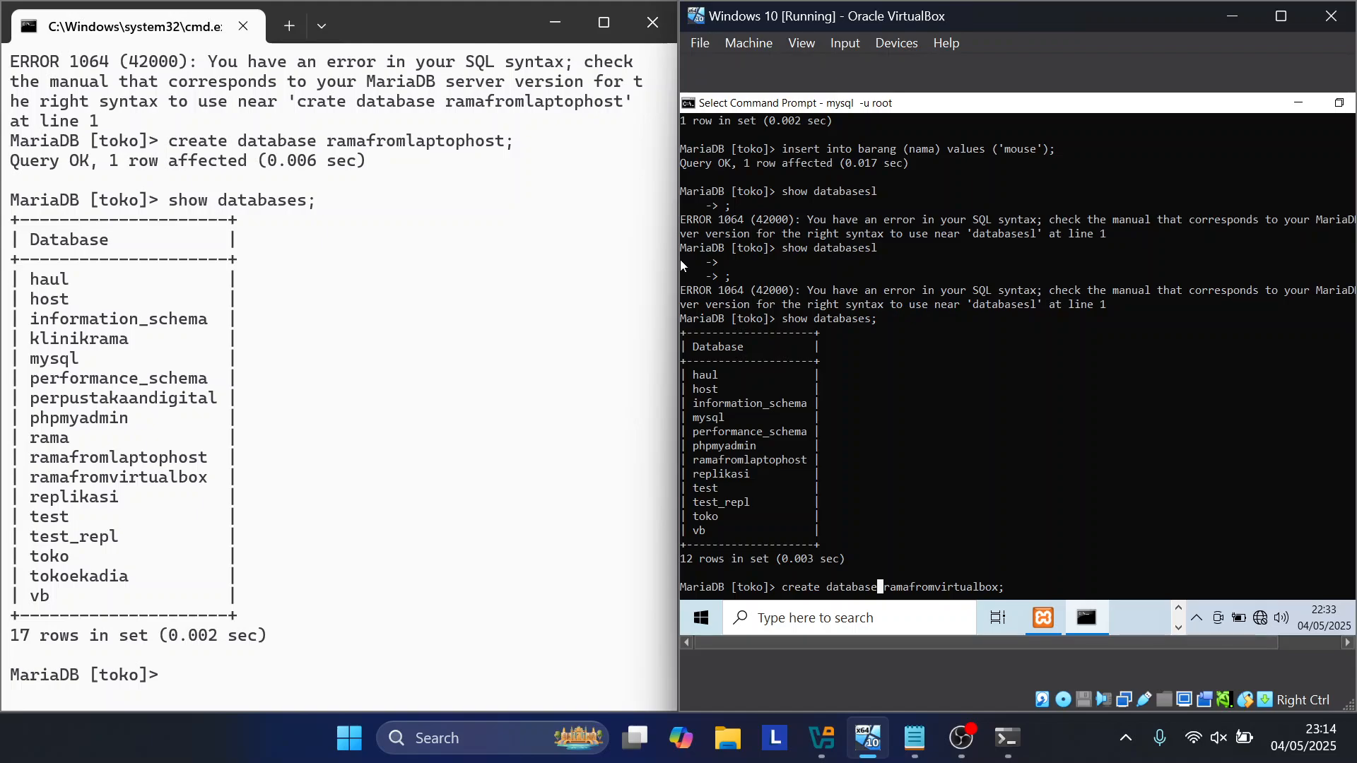
key("Return")
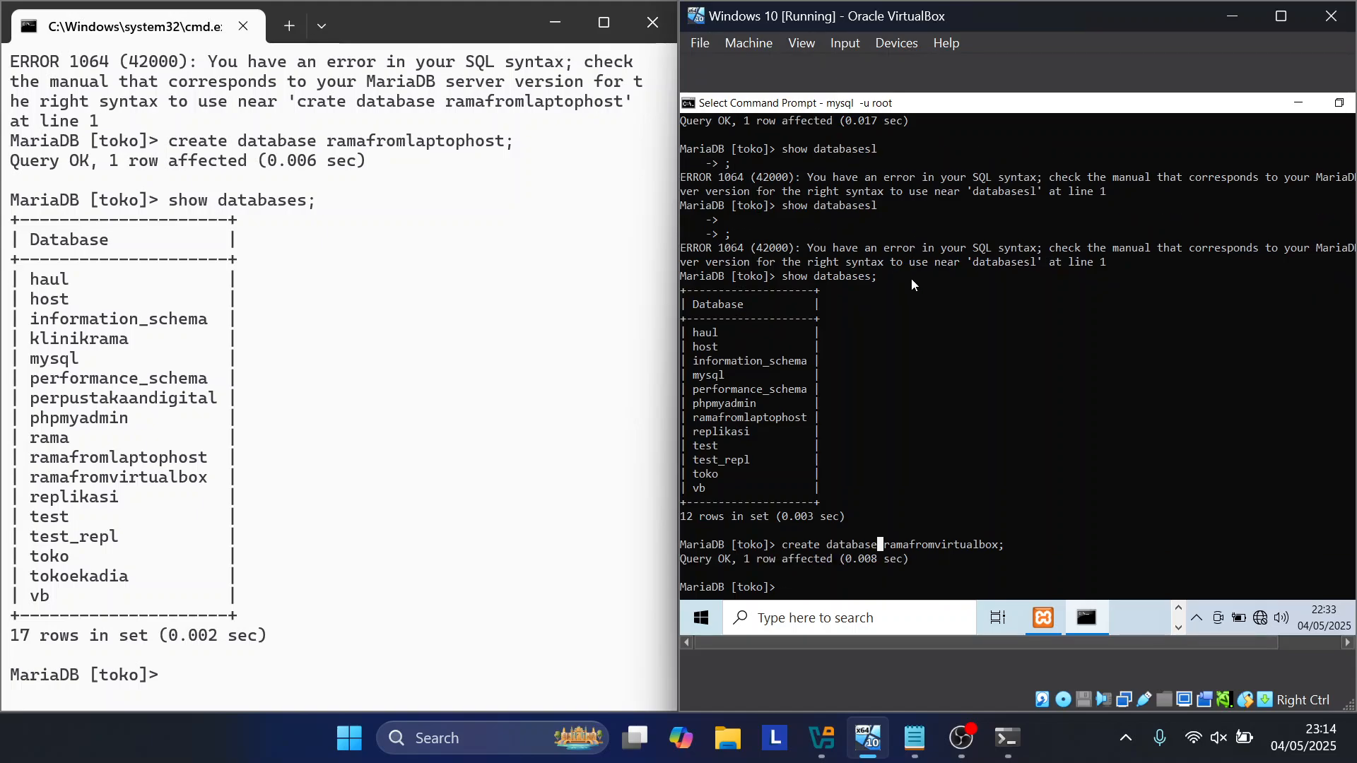
scroll(911, 284, "up", 12)
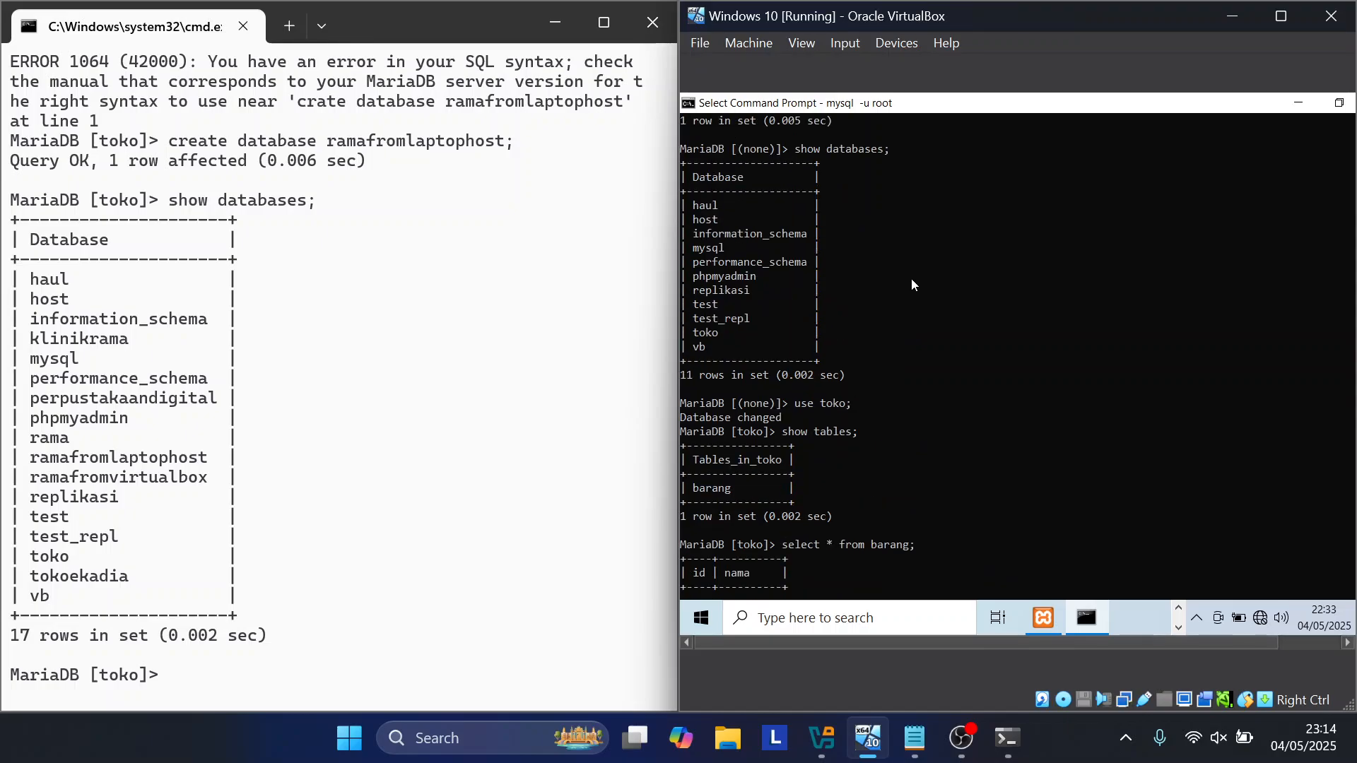
scroll(912, 284, "up", 12)
scroll(912, 284, "down", 20)
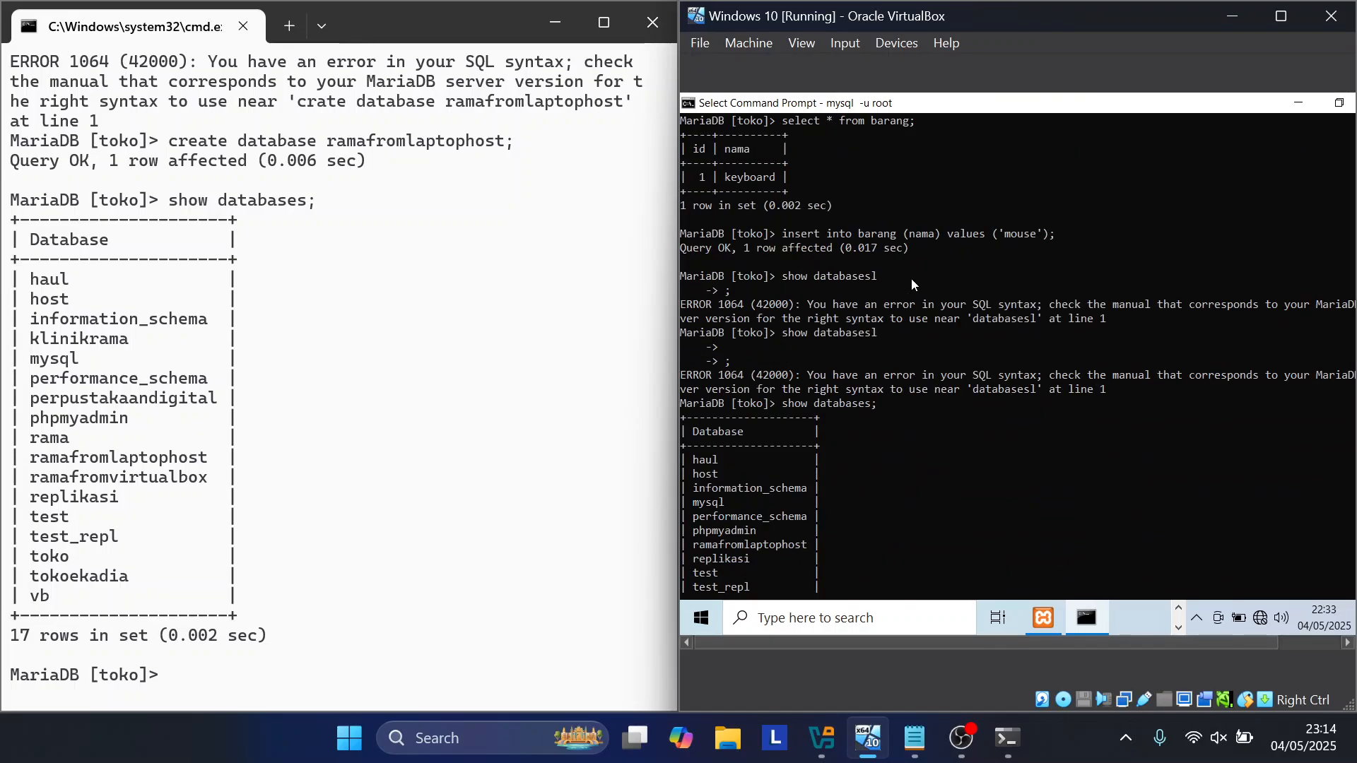
scroll(910, 278, "down", 9)
scroll(911, 278, "up", 11)
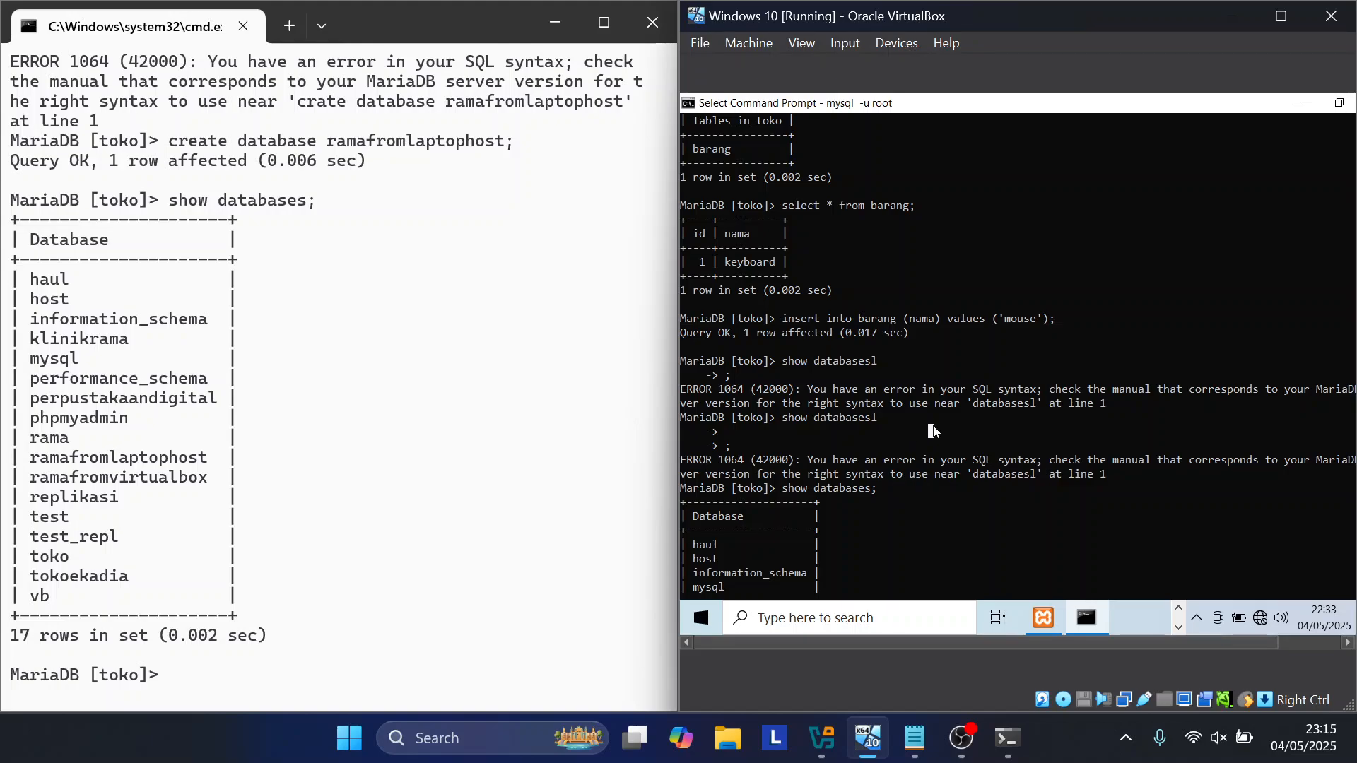
scroll(933, 427, "down", 15)
Step: Run show slave status \G on the guest and examine its replication thread states
type("s")
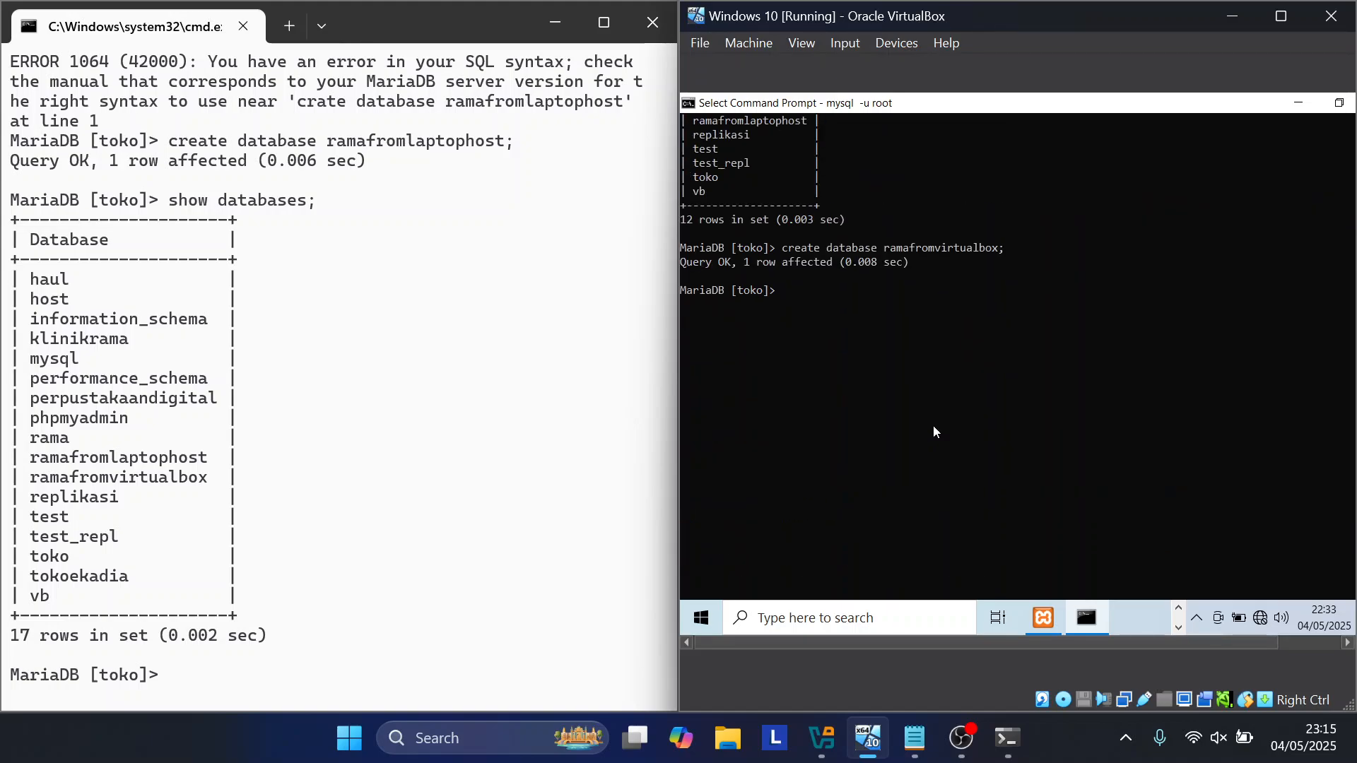
type("how")
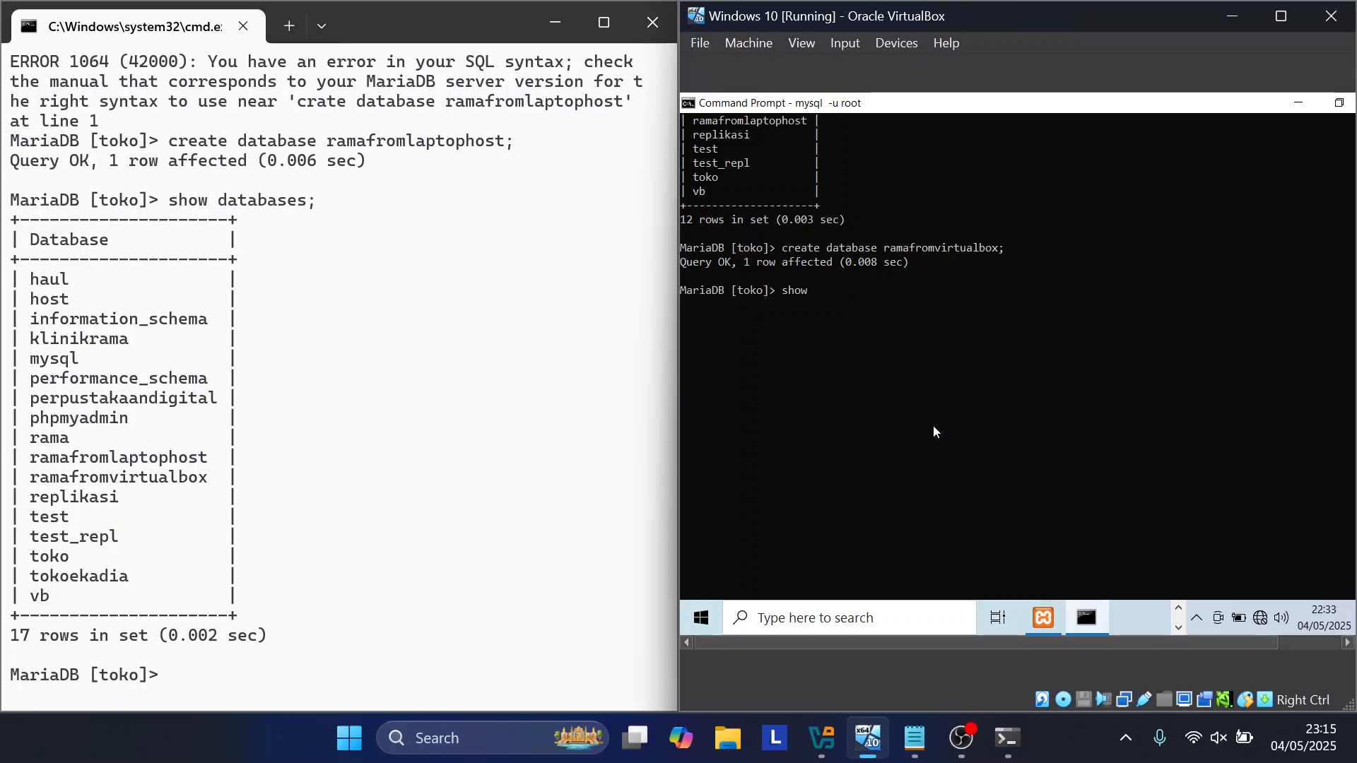
type("slaves")
key("BackSpace")
type("status\\G")
key("Return")
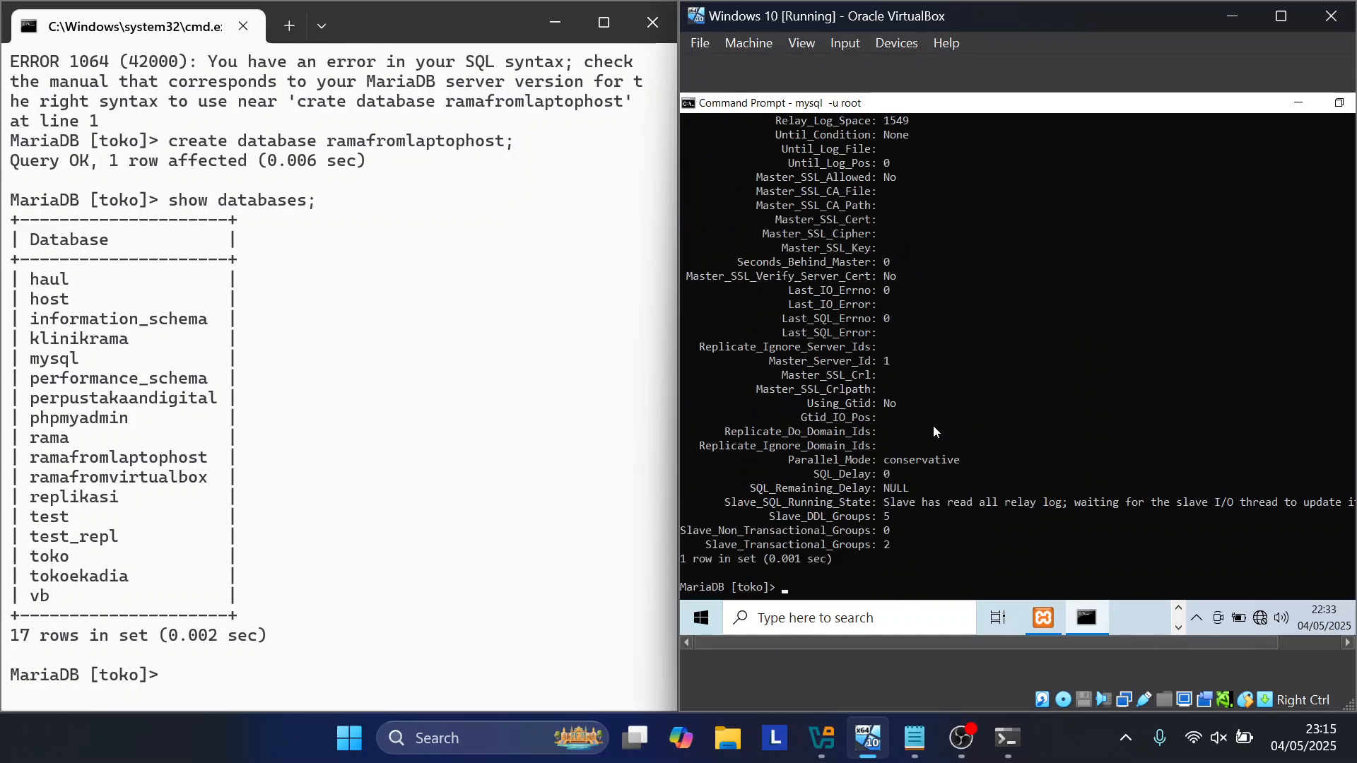
scroll(933, 428, "up", 7)
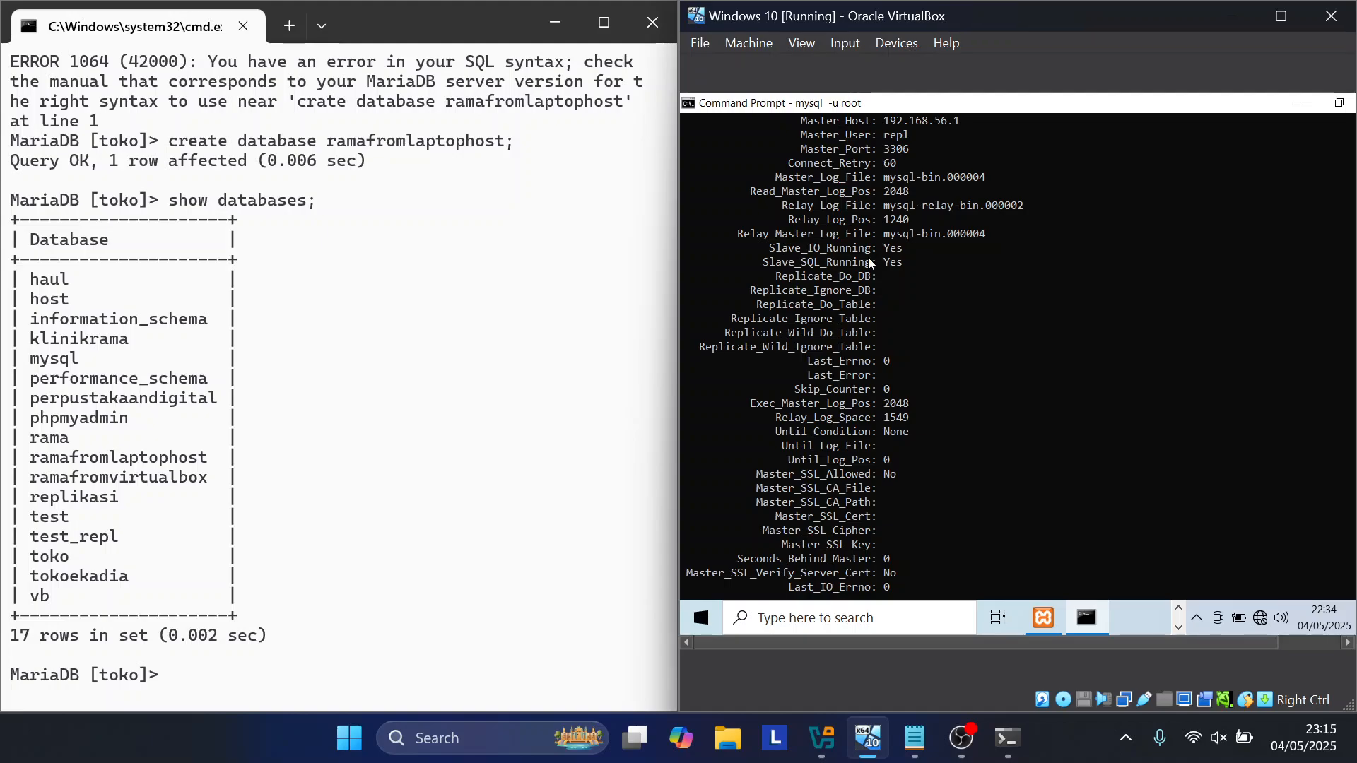
scroll(870, 263, "down", 9)
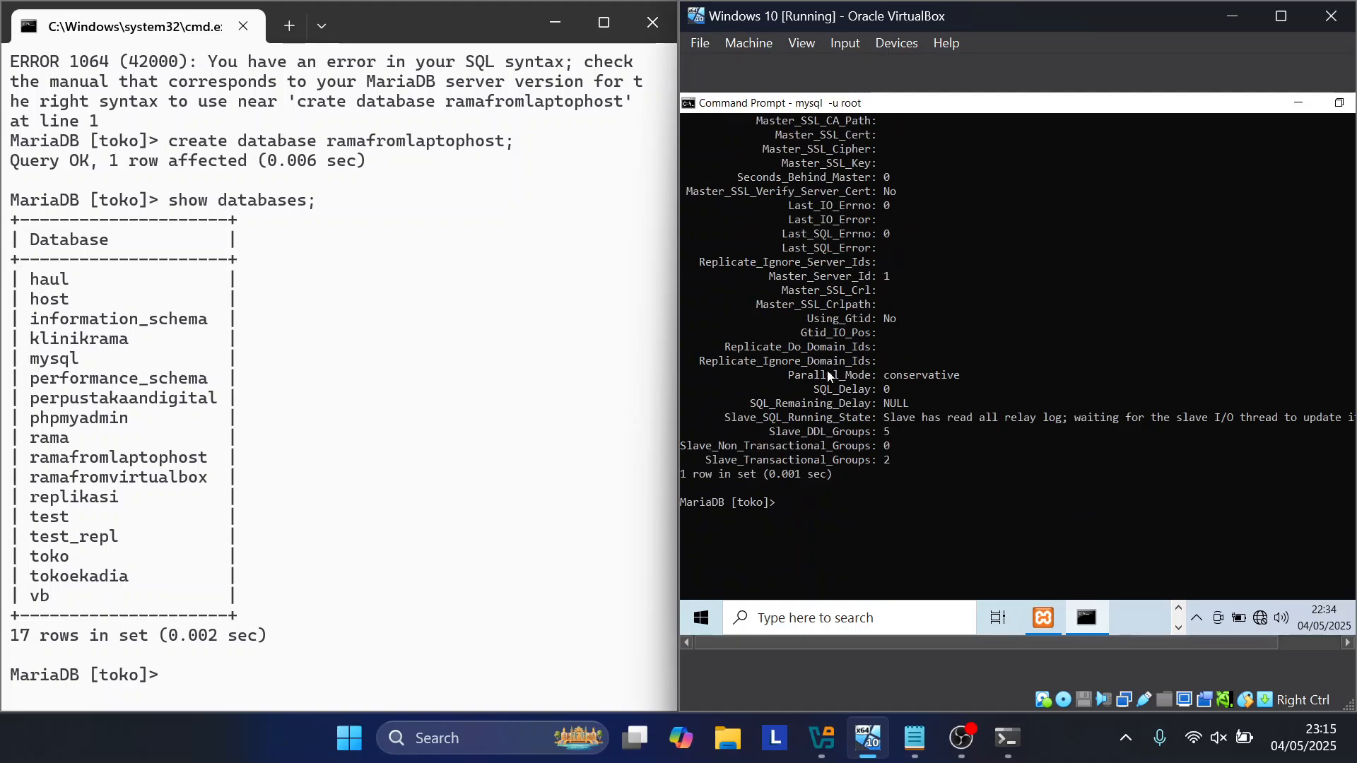
left_click(884, 260)
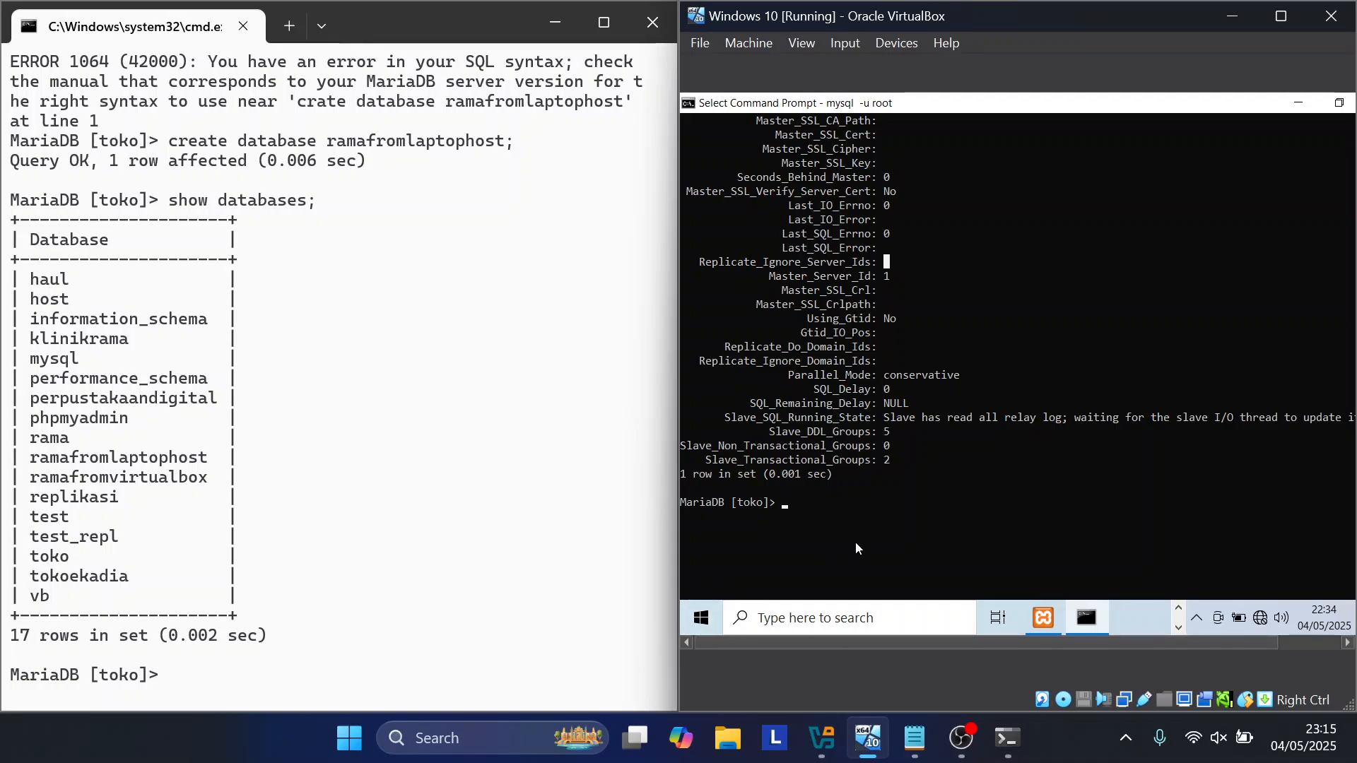
Step: Run show slave status \G in the host's MySQL session and examine its master and replication thread entries
left_click(212, 677)
type("sho")
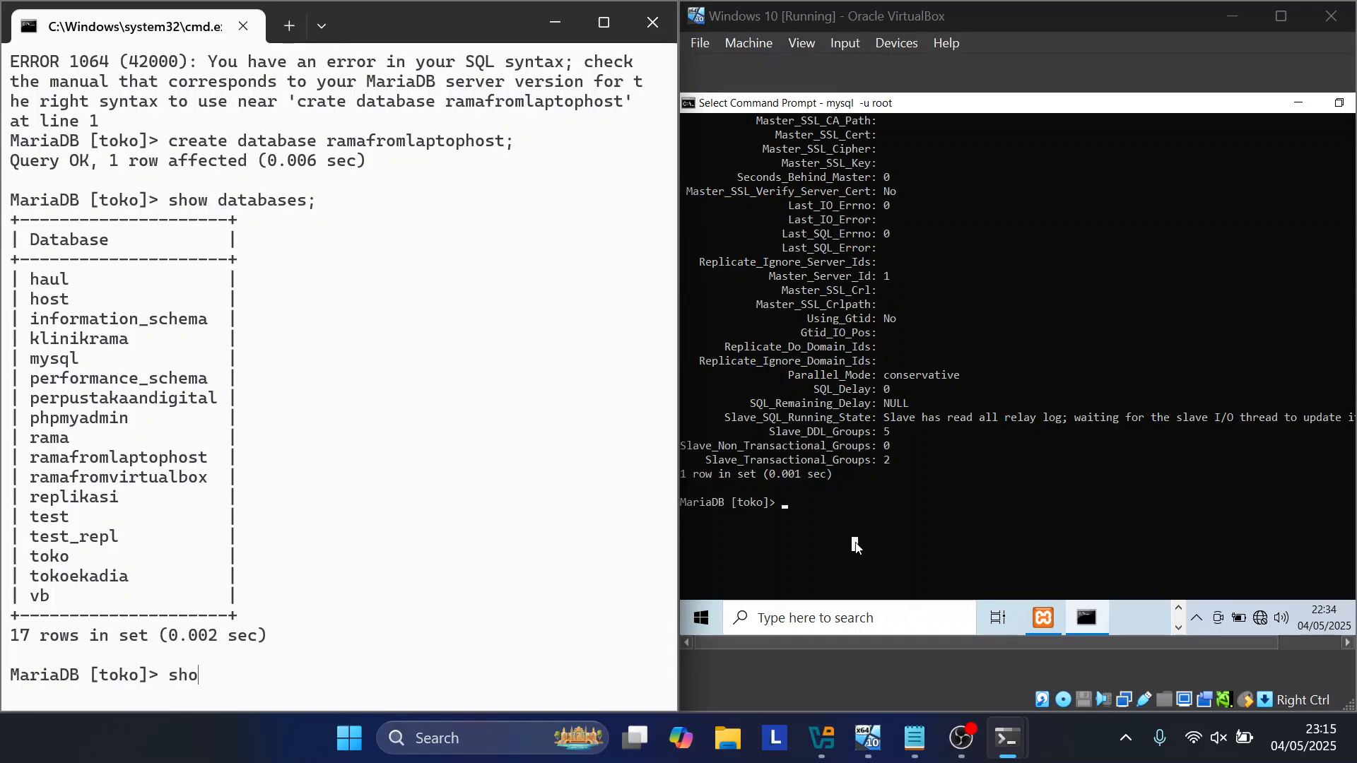
type("w slave statis")
key("BackSpace")
key("BackSpace")
type("us \\G")
key("Return")
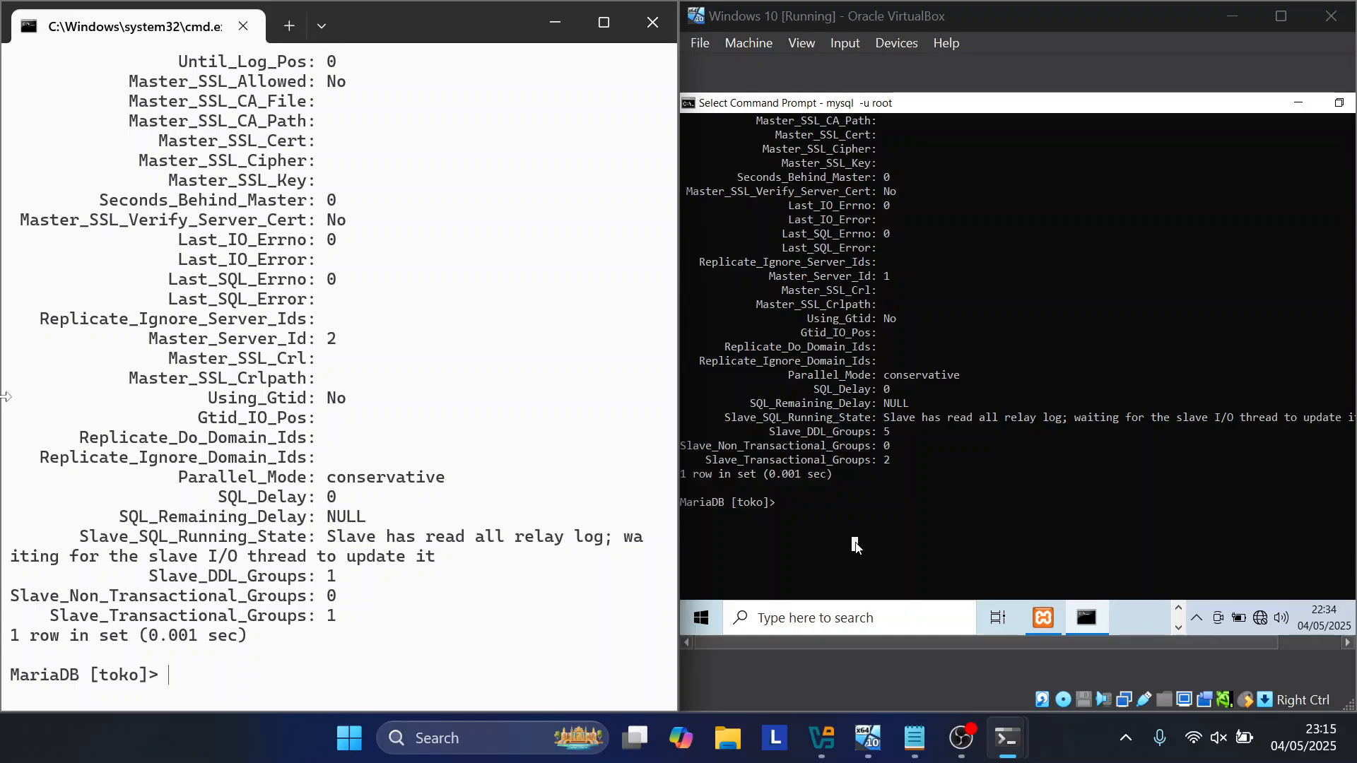
scroll(5, 396, "up", 7)
scroll(6, 397, "up", 5)
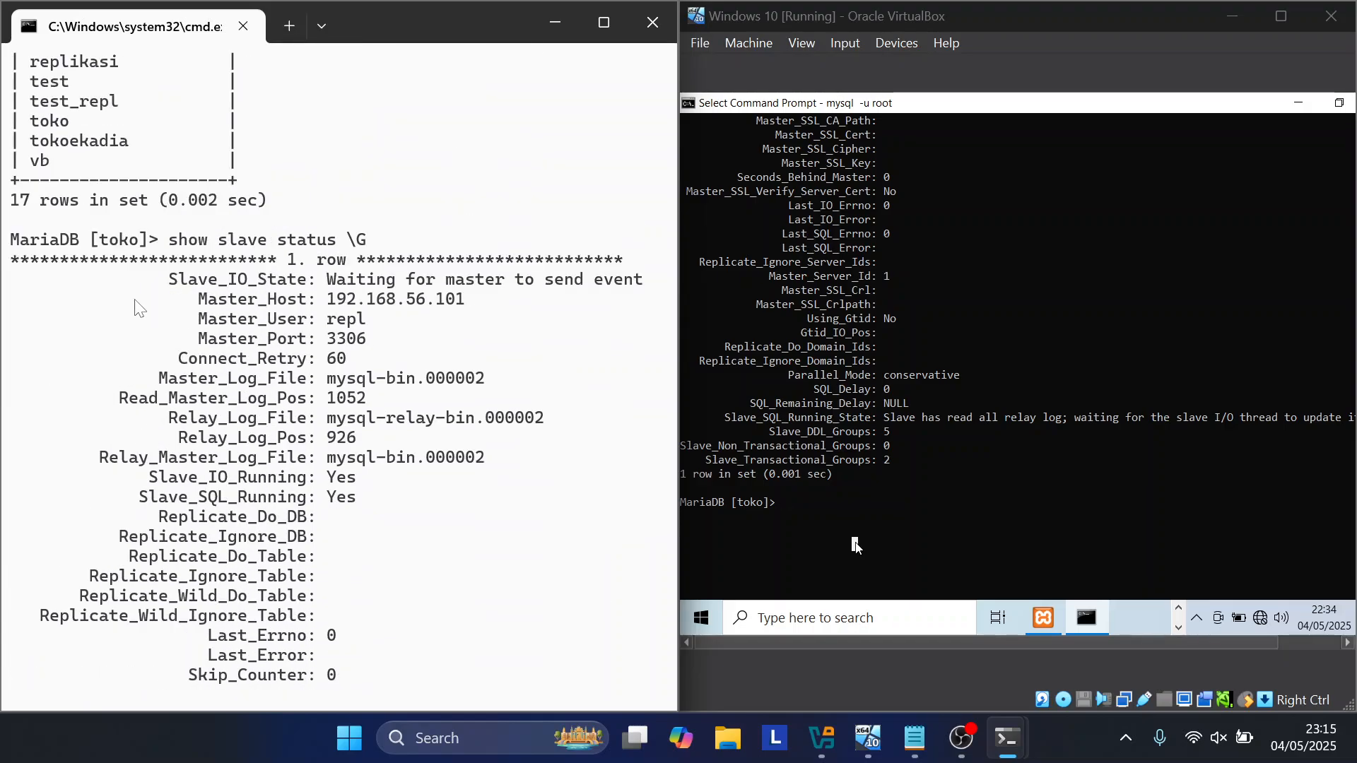
Step: Compare the guest's slave status output with the host's, from the replication thread states through the final entries
left_click(974, 311)
scroll(974, 311, "up", 12)
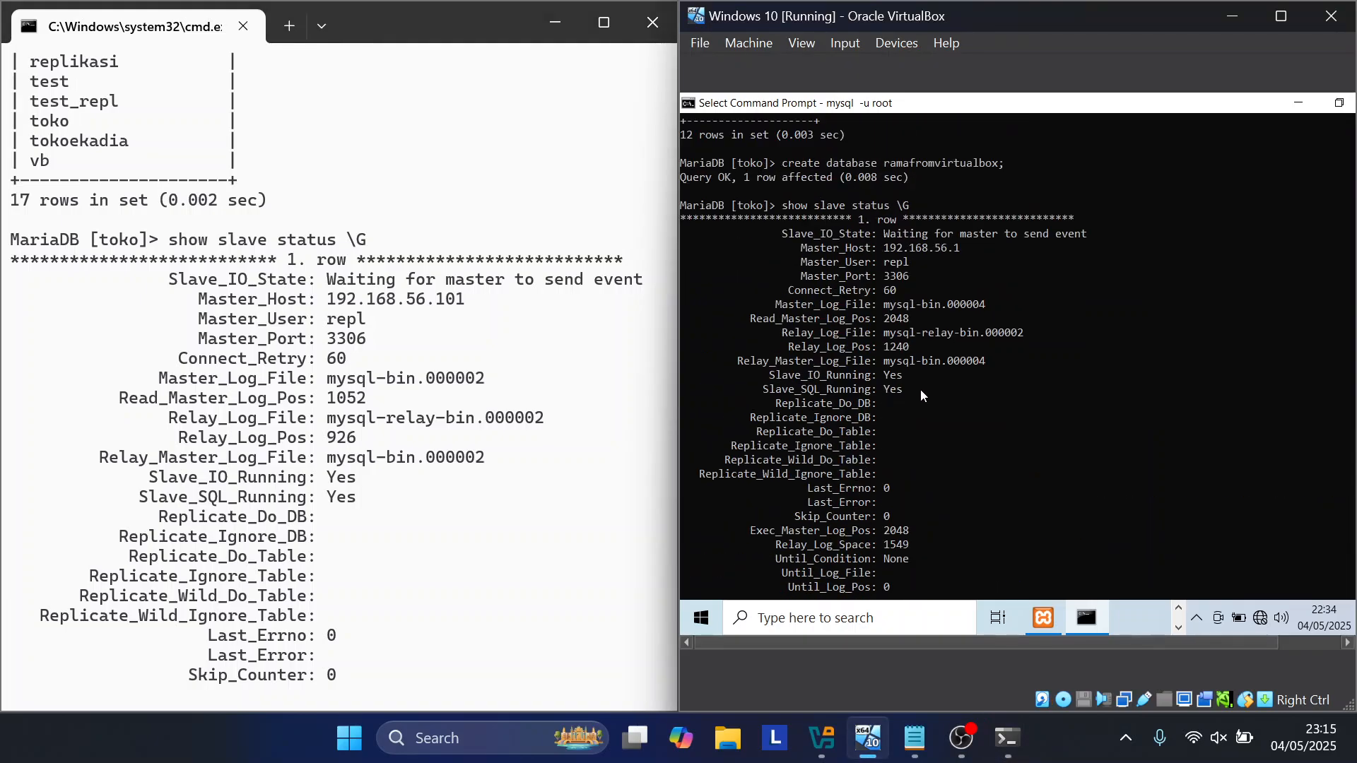
scroll(920, 392, "down", 20)
scroll(921, 391, "up", 5)
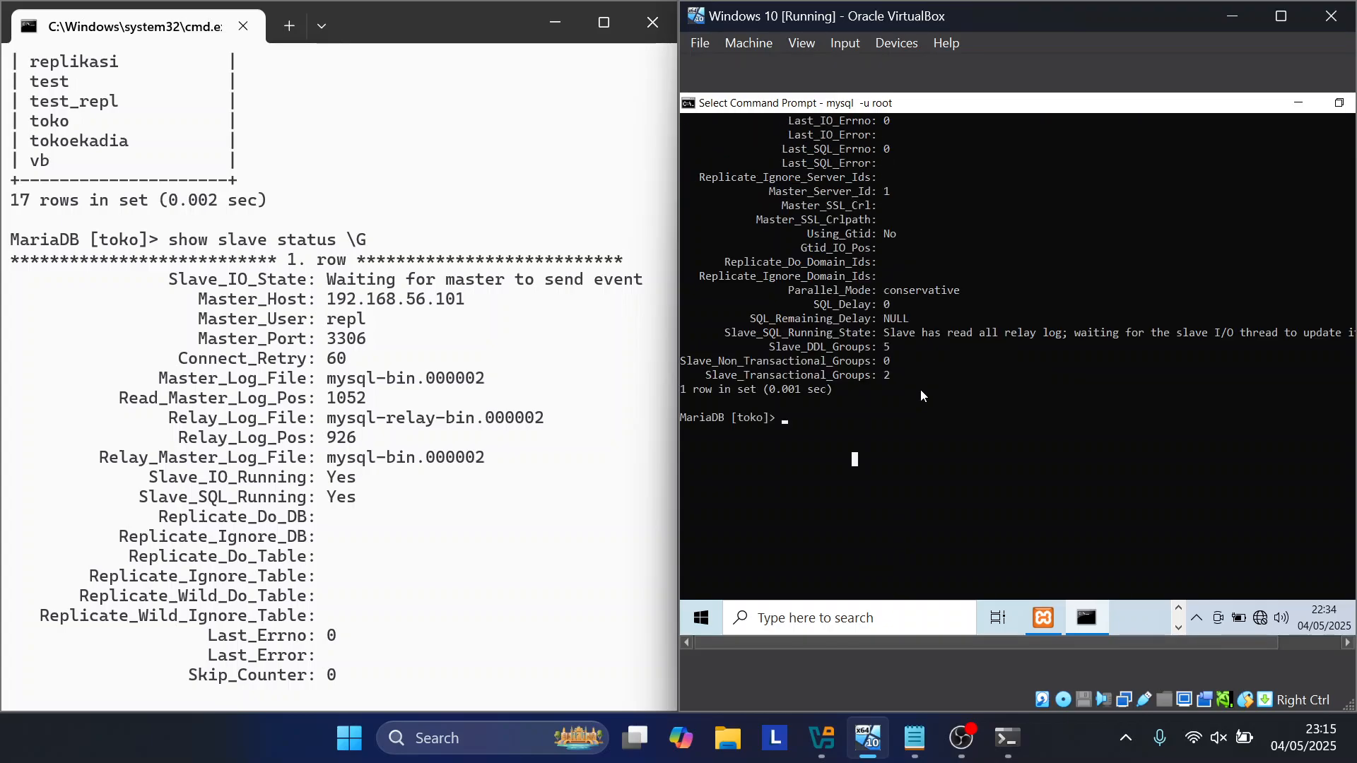
scroll(239, 290, "down", 9)
scroll(240, 289, "down", 3)
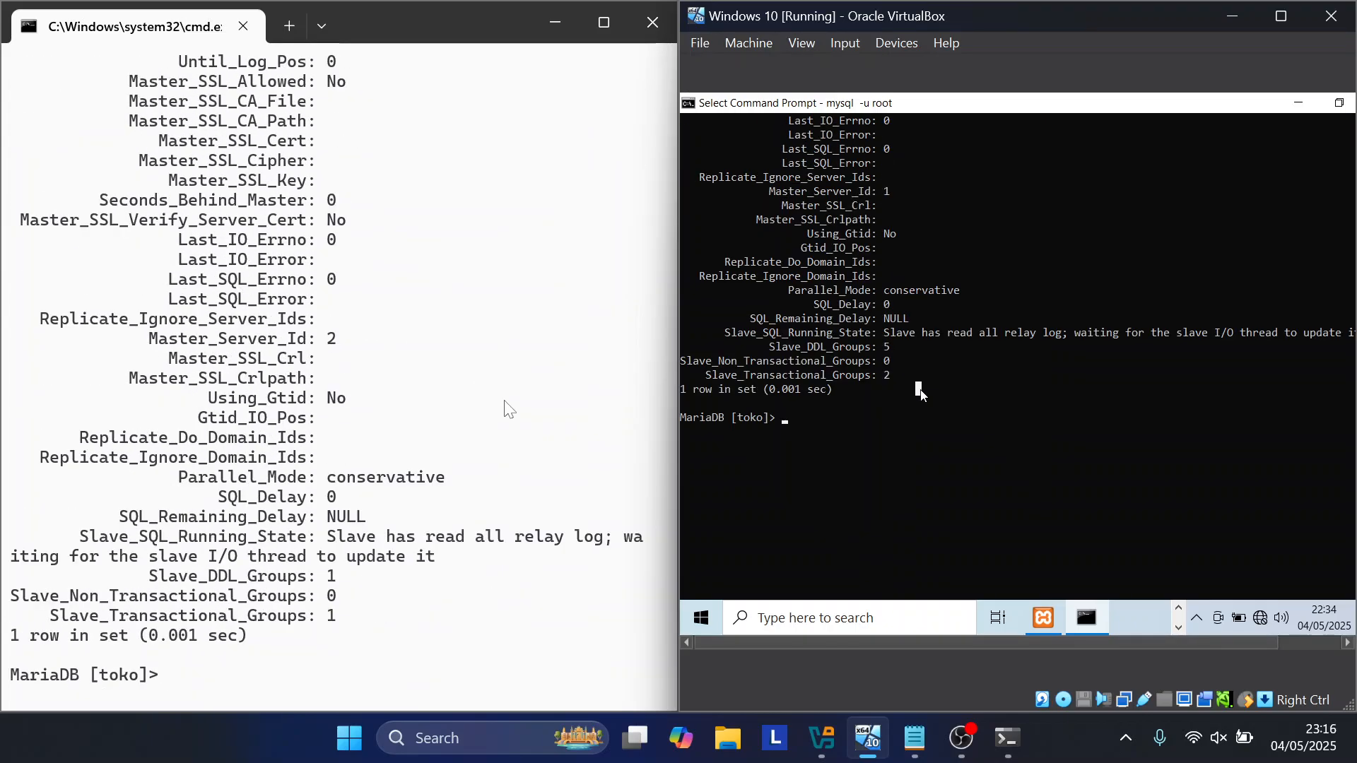
Step: Switch to Notepad, open the TUGAS 4.txt notes, add a line break after the host IP line and return to the Host only adapter line
left_click(912, 743)
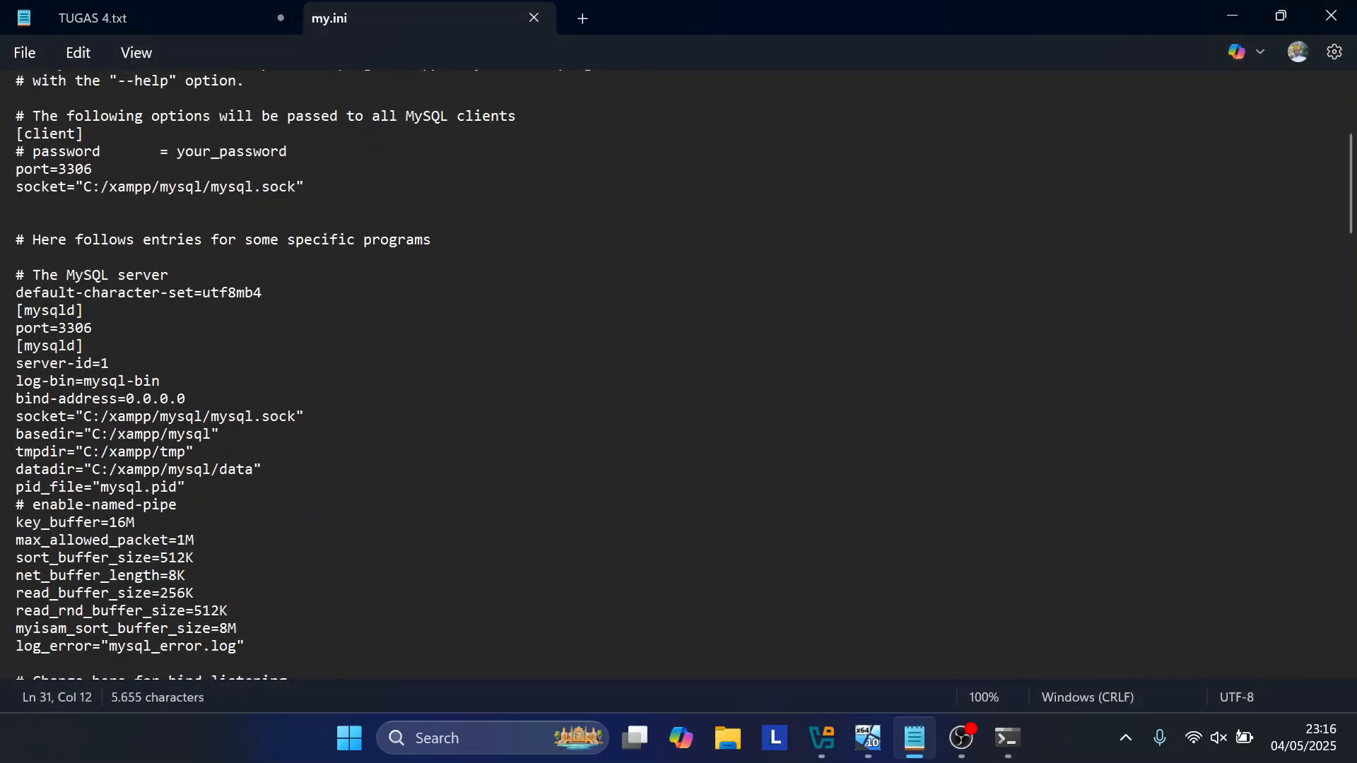
left_click(205, 19)
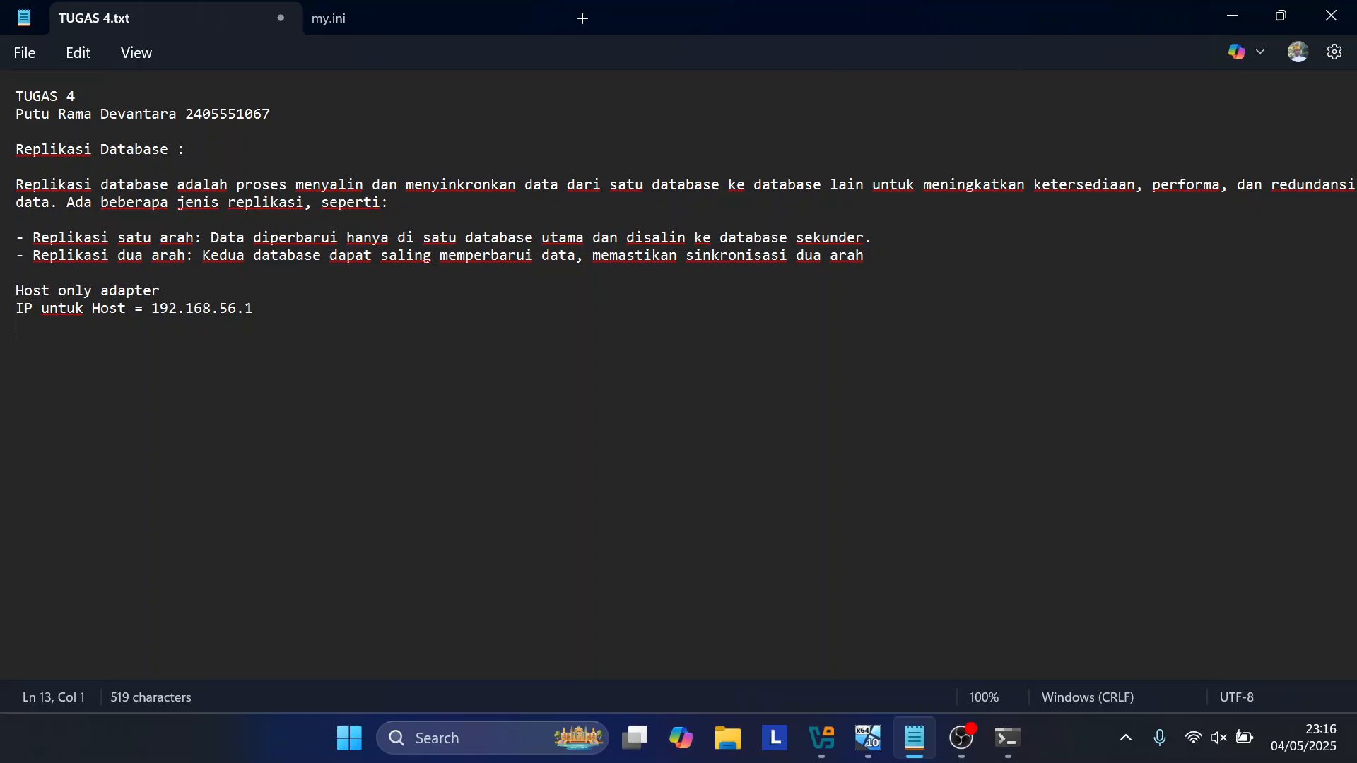
key("Up")
key("Up")
key("Down")
key("Return")
left_click(160, 290)
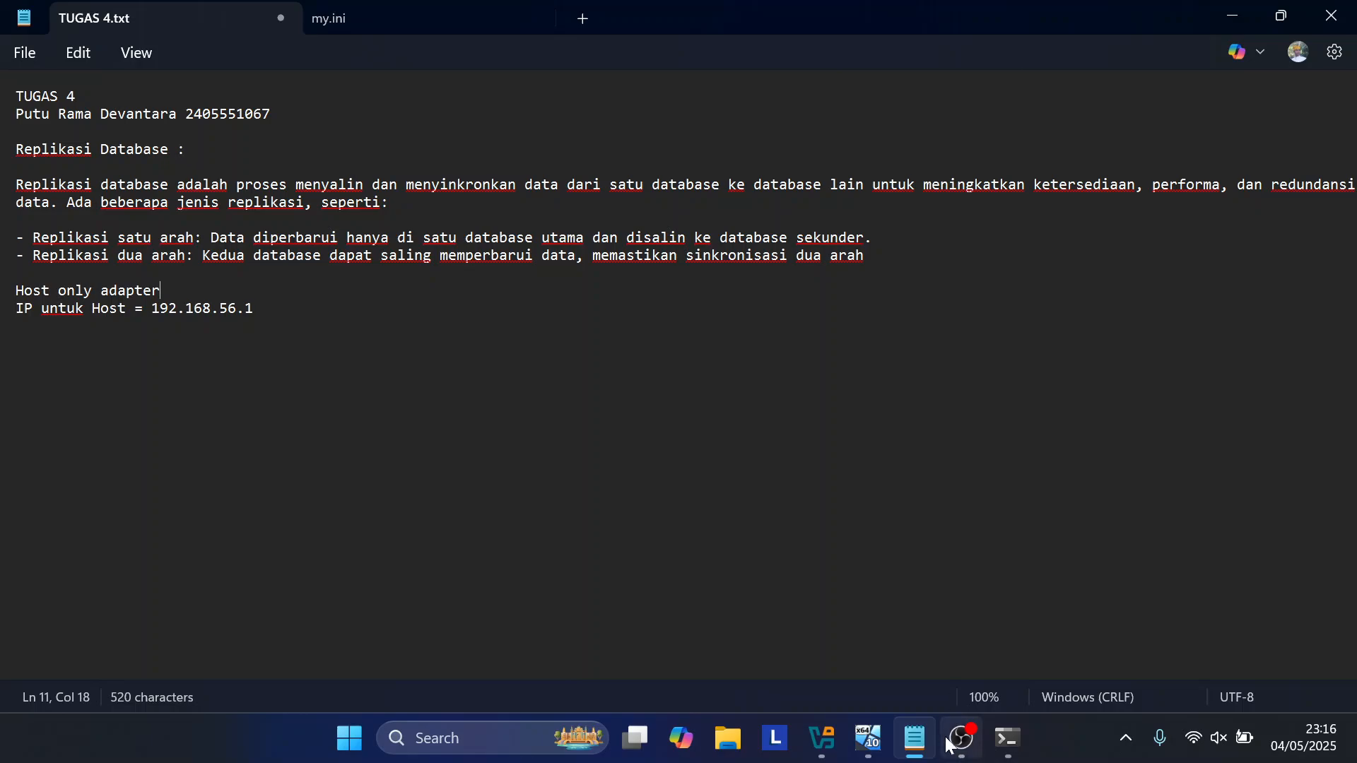